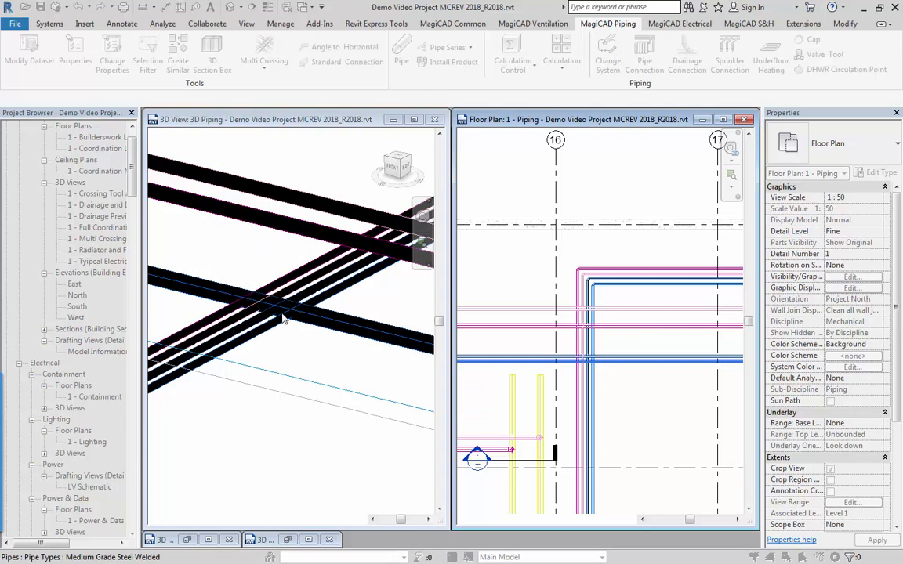
Create a 45° multi crossing that drops the four parallel pipes below the intersecting blue pipes, aligned to the bottom of a blue pipe.
{"action": "scroll", "coordinate": [620, 382], "scroll_direction": "up", "scroll_amount": 3}
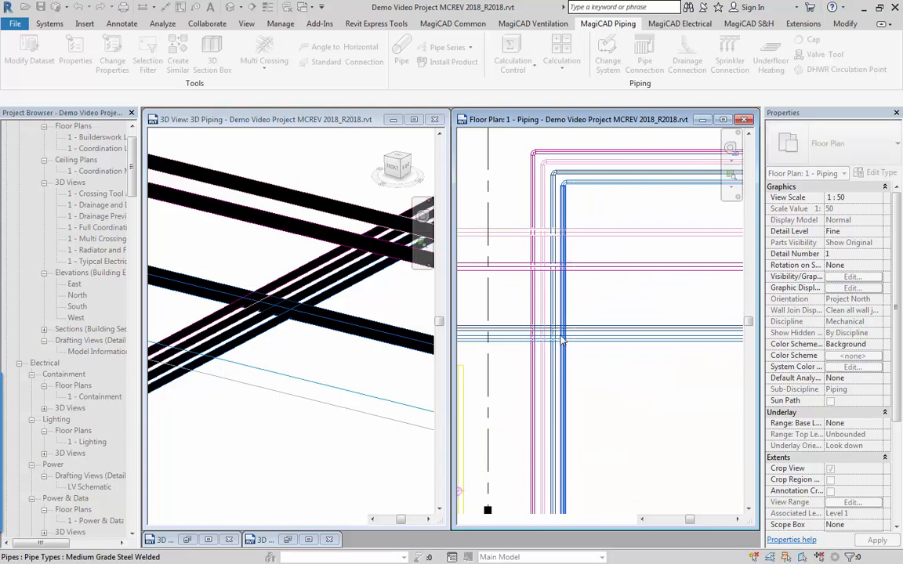
{"action": "left_click", "coordinate": [565, 293]}
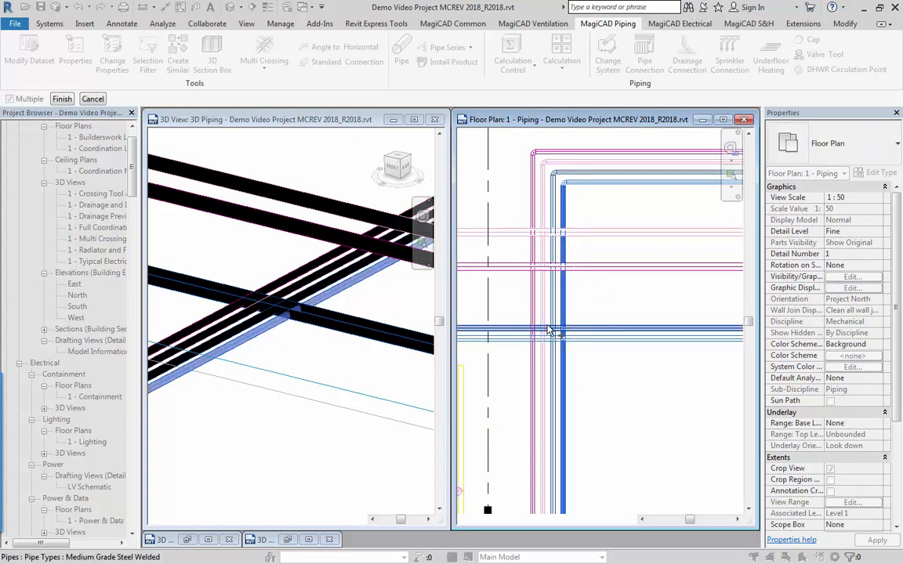
{"action": "left_click", "coordinate": [552, 319]}
{"action": "left_click", "coordinate": [543, 320]}
{"action": "left_click", "coordinate": [535, 316]}
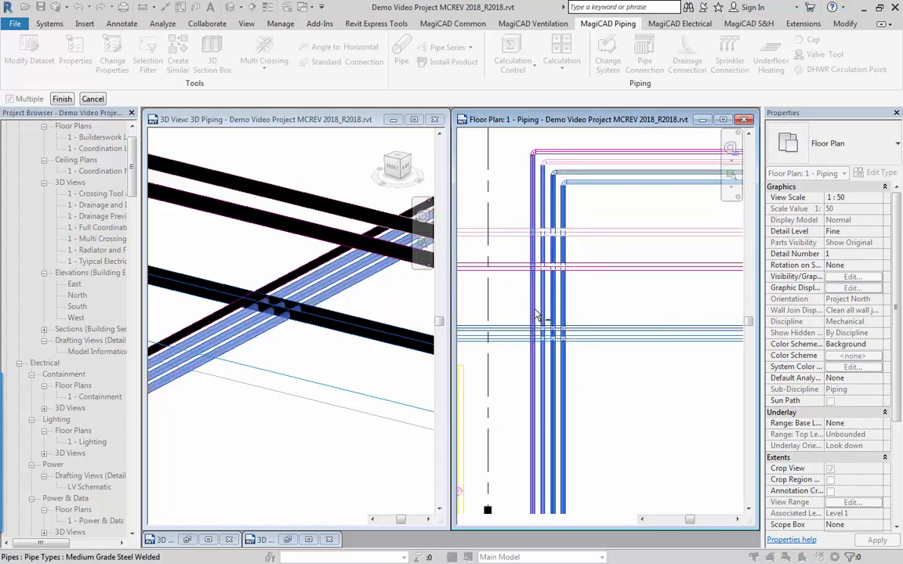
{"action": "left_click", "coordinate": [537, 316]}
{"action": "left_click", "coordinate": [62, 99]}
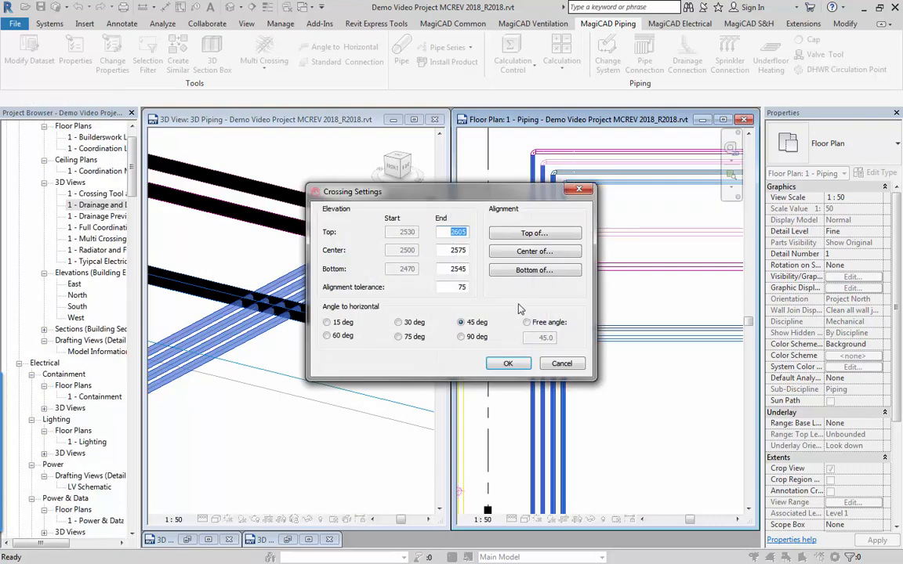
{"action": "left_click", "coordinate": [519, 271]}
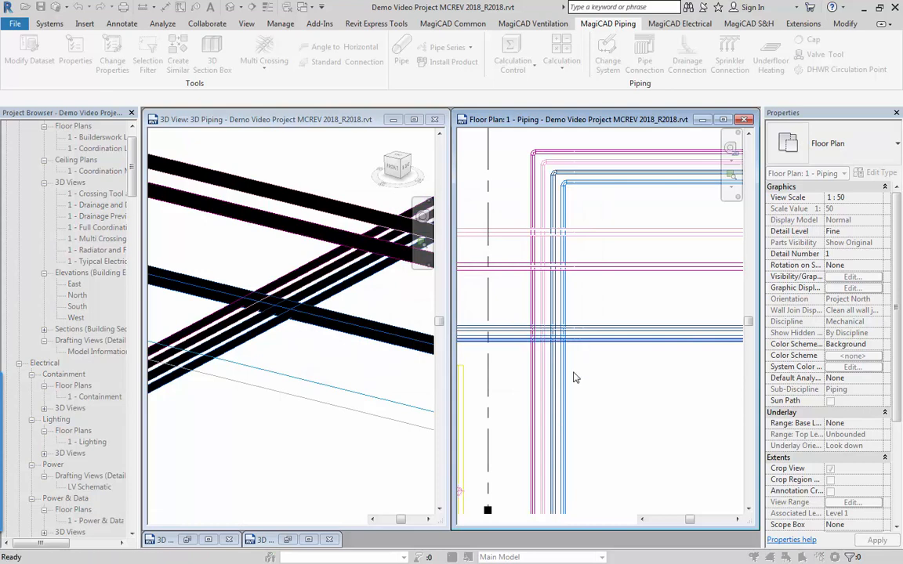
{"action": "left_click", "coordinate": [555, 408]}
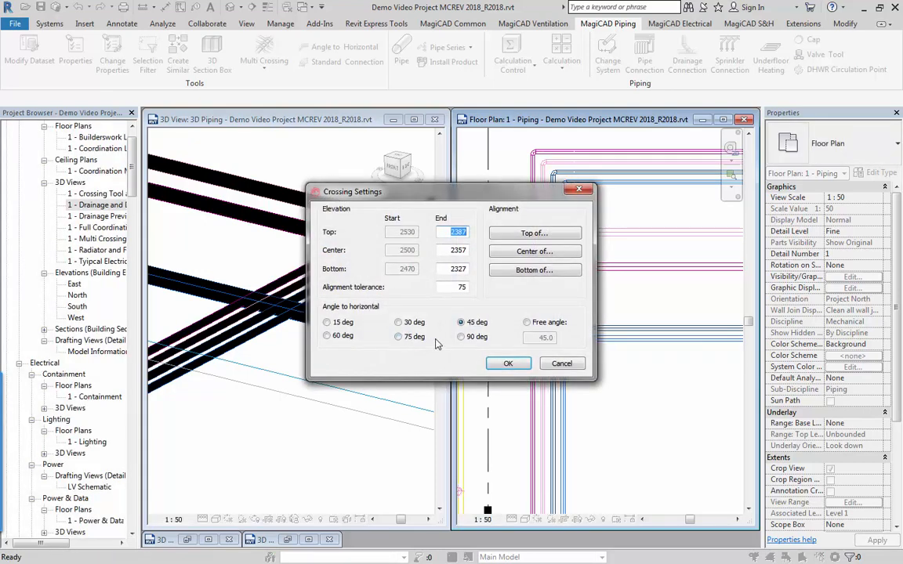
{"action": "left_click", "coordinate": [504, 363]}
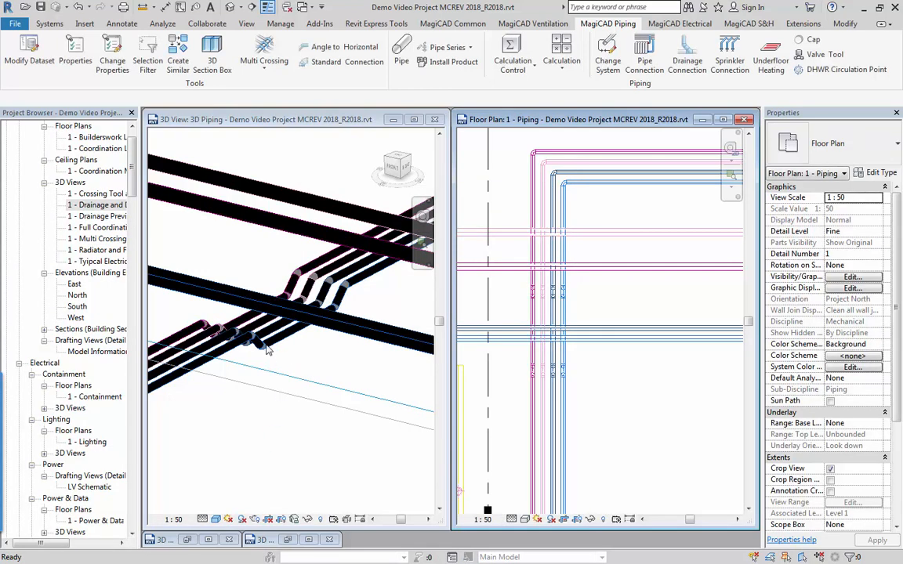
Inspect the new four-pipe crossing in 3D and examine where the pink risers meet the two yellow pipes in both views.
{"action": "left_click", "coordinate": [266, 350]}
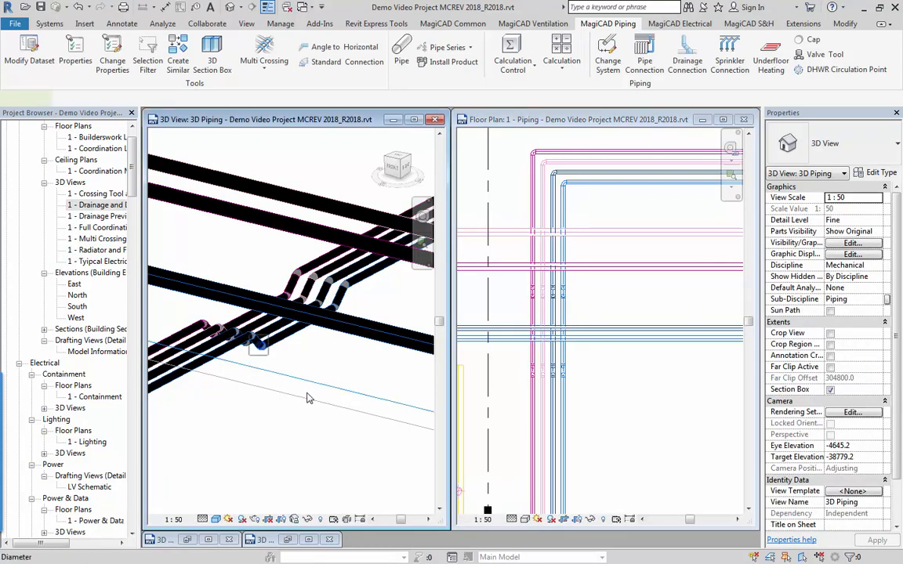
{"action": "middle_click_drag", "start_coordinate": [308, 399], "coordinate": [294, 360], "text": "shift"}
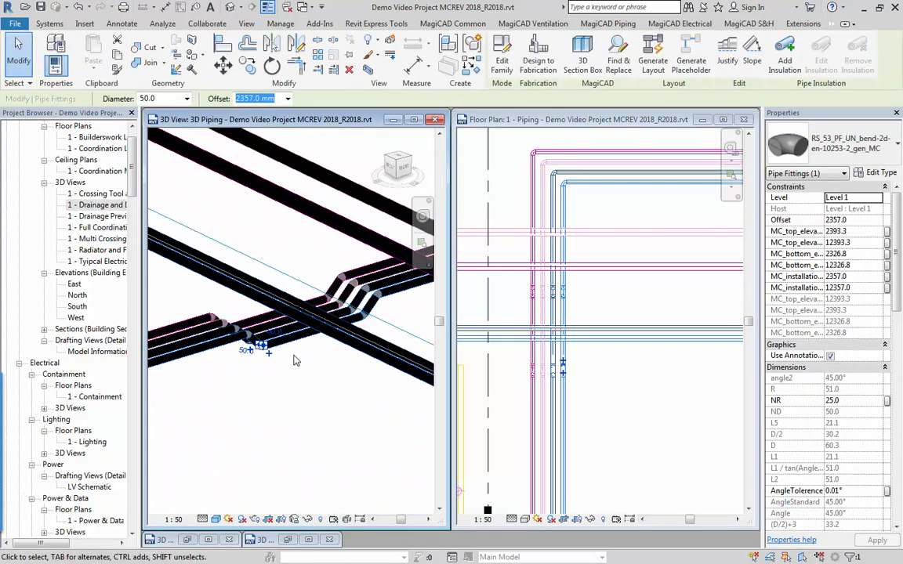
{"action": "key", "text": "Escape"}
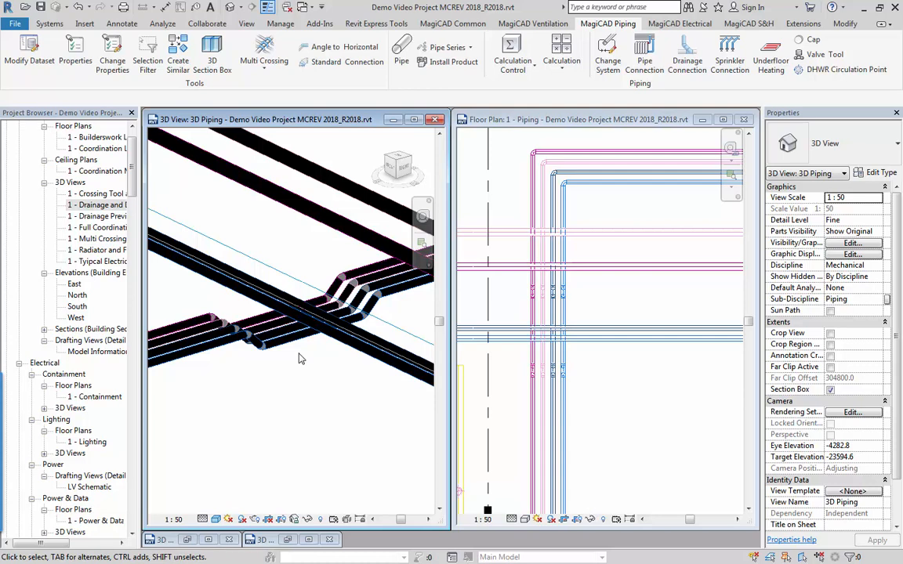
{"action": "scroll", "coordinate": [524, 334], "scroll_direction": "up", "scroll_amount": 2}
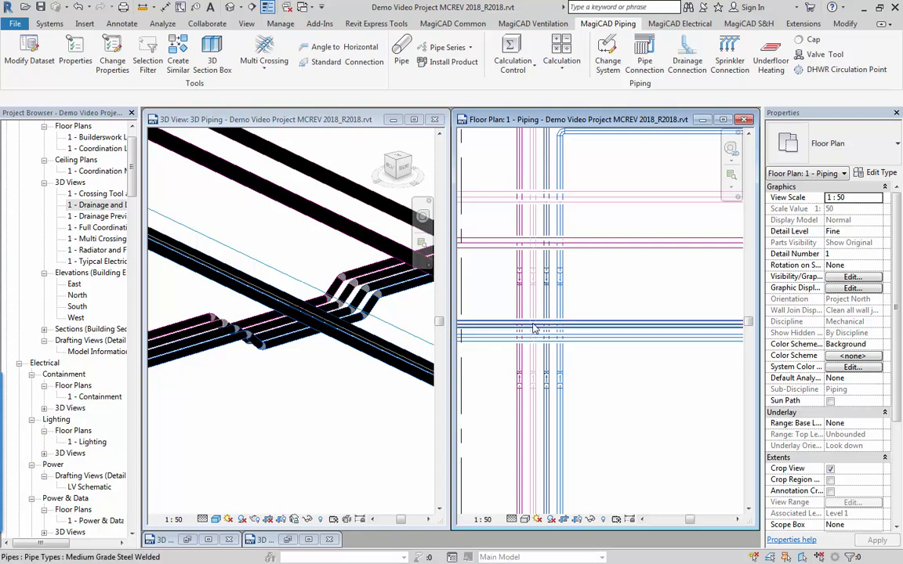
{"action": "scroll", "coordinate": [559, 350], "scroll_direction": "down", "scroll_amount": 1}
{"action": "scroll", "coordinate": [551, 359], "scroll_direction": "down", "scroll_amount": 3}
{"action": "middle_click_drag", "start_coordinate": [549, 363], "coordinate": [657, 289]}
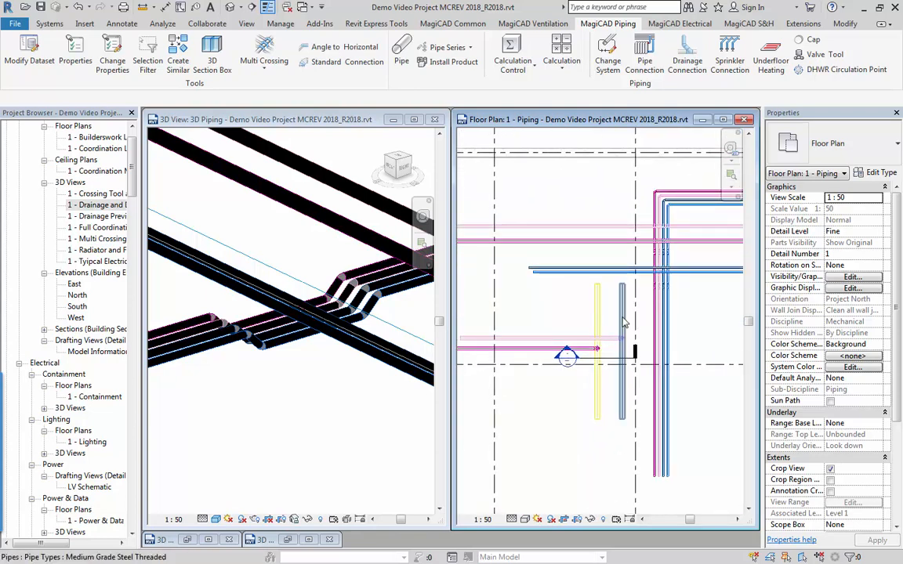
{"action": "scroll", "coordinate": [619, 335], "scroll_direction": "up", "scroll_amount": 3}
{"action": "middle_click_drag", "start_coordinate": [617, 335], "coordinate": [611, 312]}
{"action": "left_click", "coordinate": [266, 267]}
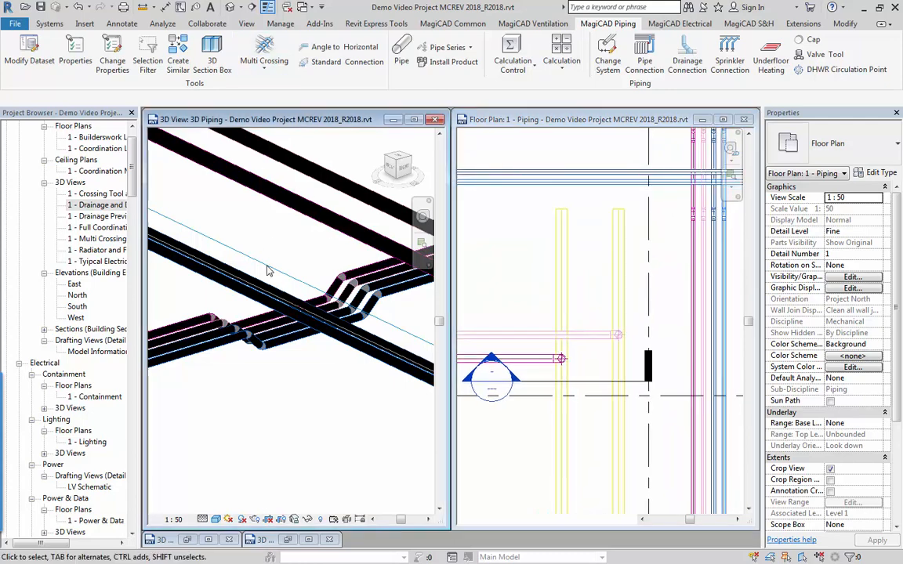
{"action": "scroll", "coordinate": [268, 271], "scroll_direction": "down", "scroll_amount": 1}
{"action": "middle_click_drag", "start_coordinate": [243, 345], "coordinate": [290, 302], "text": "shift"}
{"action": "left_click", "coordinate": [541, 340]}
{"action": "scroll", "coordinate": [612, 337], "scroll_direction": "up", "scroll_amount": 2}
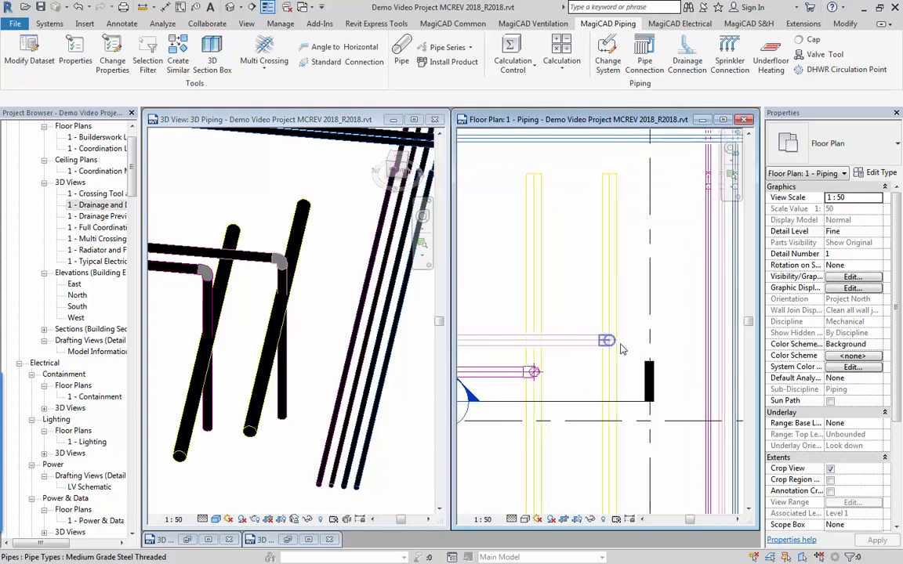
Create a horizontal crossing in the outer yellow pipe around the pale pink riser, with 137 mm offset, 100 mm tolerance and a 30° angle.
{"action": "left_click", "coordinate": [264, 68]}
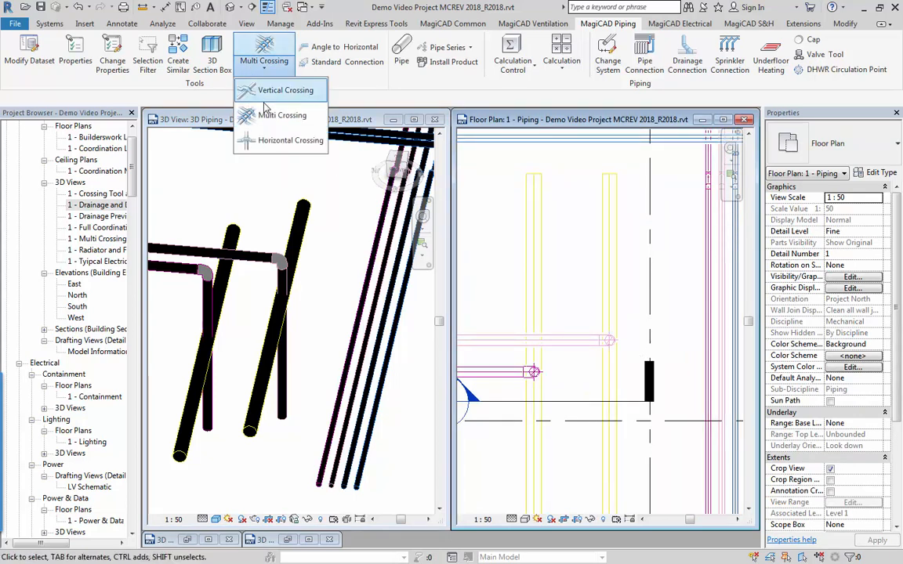
{"action": "left_click", "coordinate": [248, 117]}
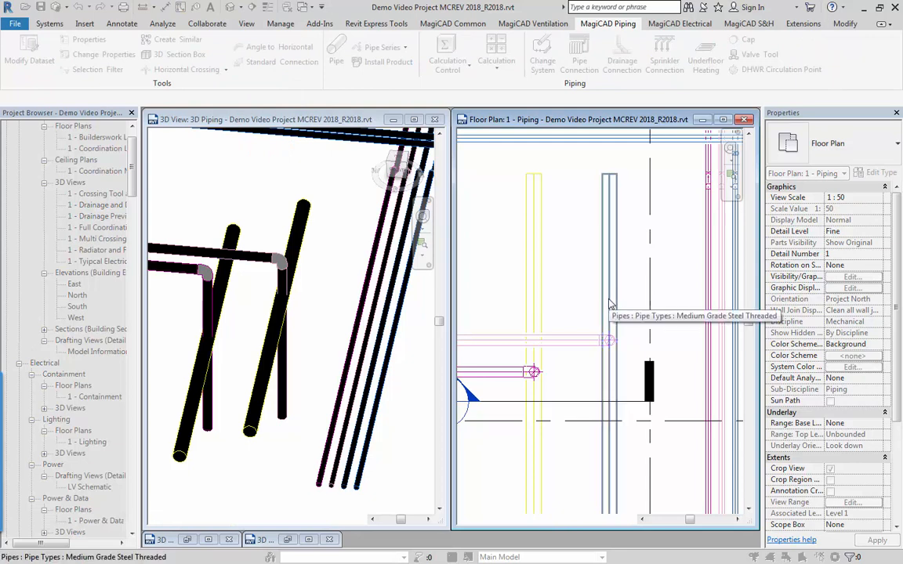
{"action": "left_click", "coordinate": [610, 301]}
{"action": "left_click", "coordinate": [611, 380]}
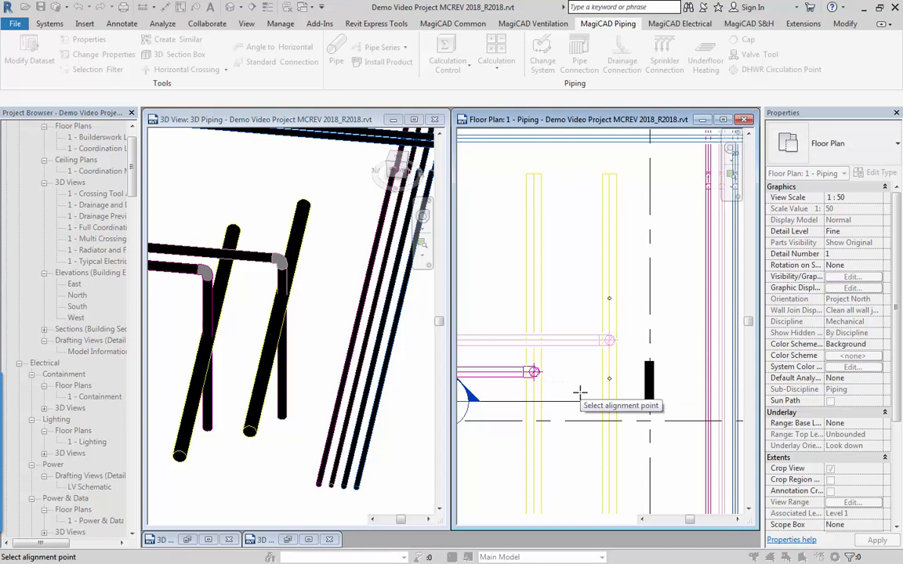
{"action": "scroll", "coordinate": [586, 334], "scroll_direction": "up", "scroll_amount": 3}
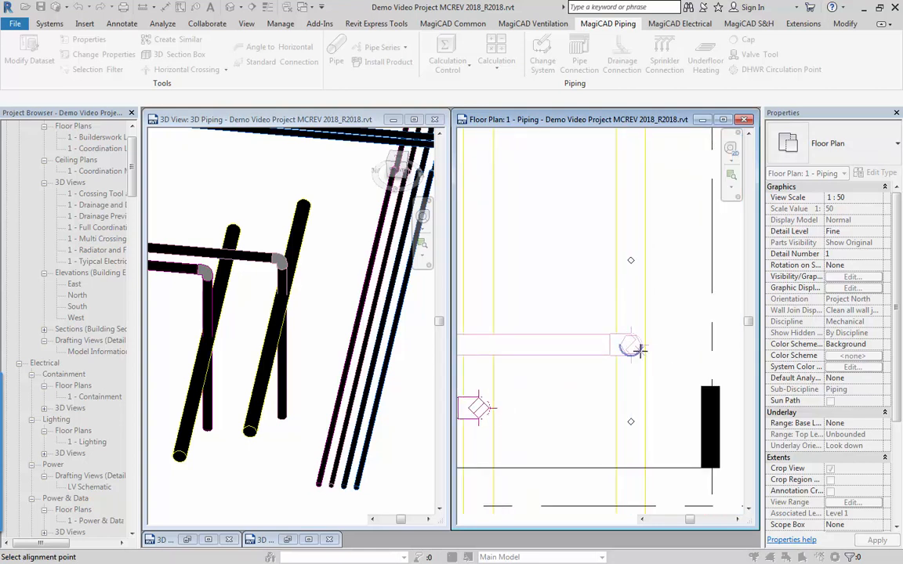
{"action": "left_click", "coordinate": [638, 349]}
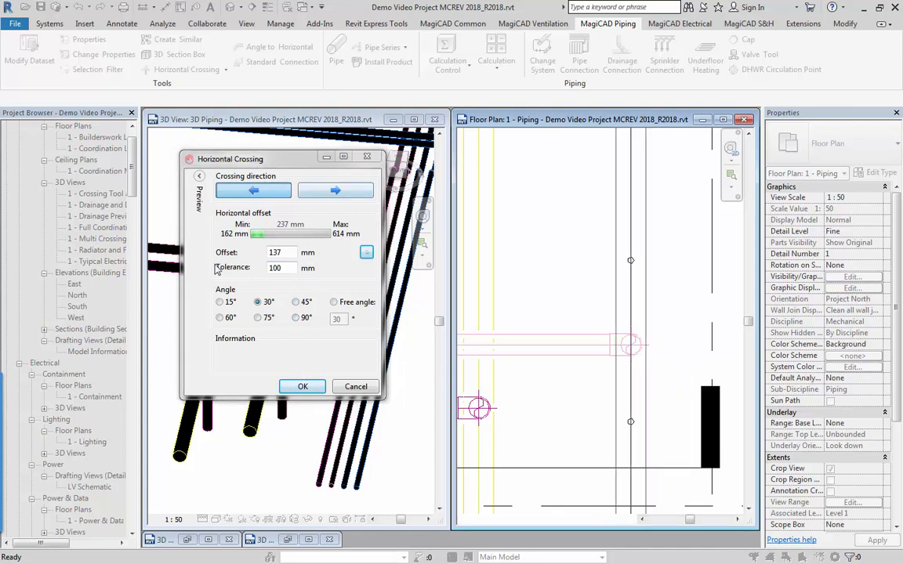
{"action": "left_click", "coordinate": [255, 193]}
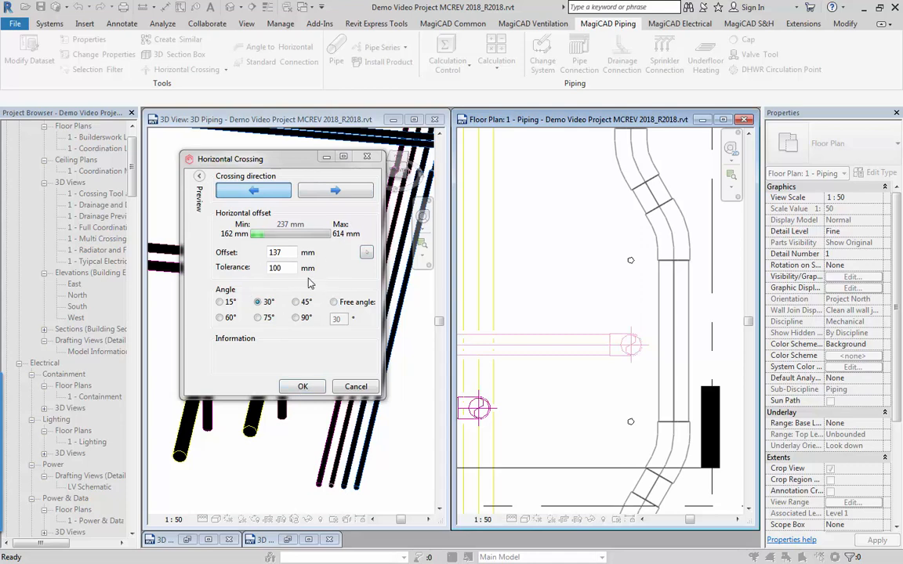
{"action": "left_click", "coordinate": [303, 387]}
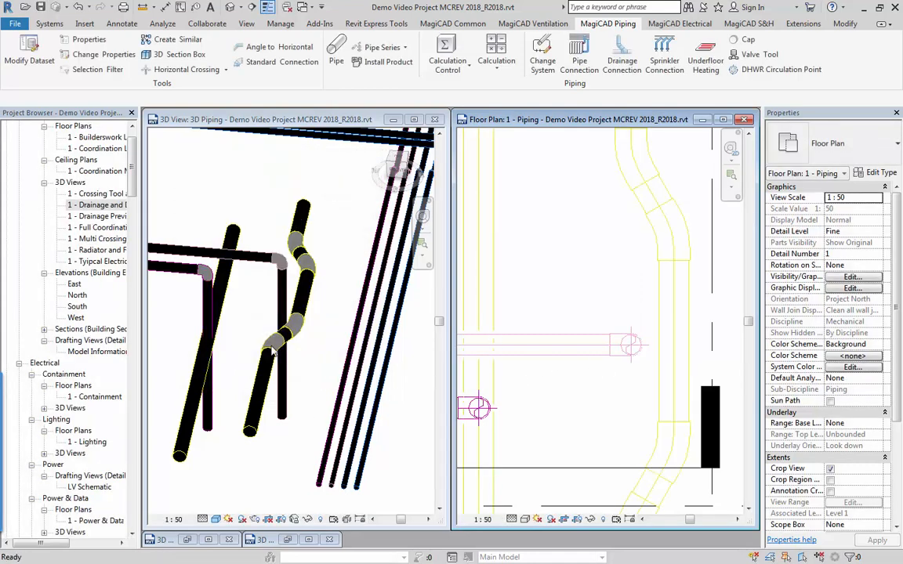
{"action": "left_click", "coordinate": [296, 375]}
{"action": "middle_click_drag", "start_coordinate": [280, 394], "coordinate": [290, 368], "text": "shift"}
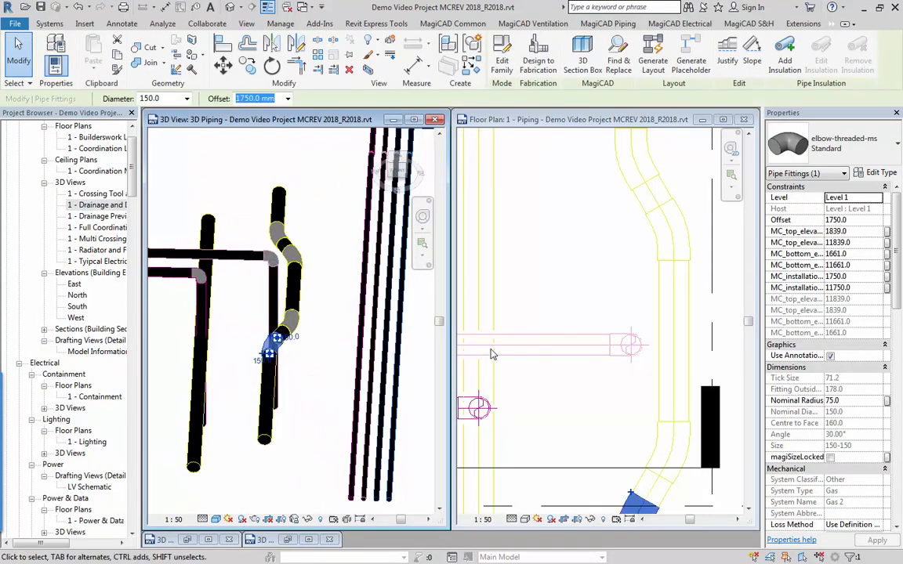
Open the Section 3 view from its marker in the piping floor plan.
{"action": "left_click", "coordinate": [554, 342]}
{"action": "scroll", "coordinate": [552, 346], "scroll_direction": "down", "scroll_amount": 2}
{"action": "middle_click_drag", "start_coordinate": [550, 360], "coordinate": [622, 307]}
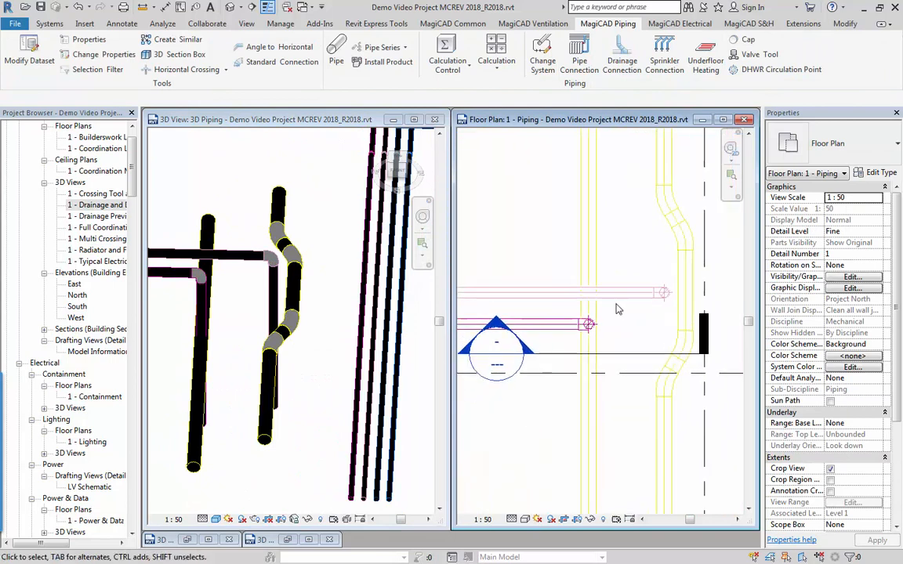
{"action": "double_click", "coordinate": [503, 333]}
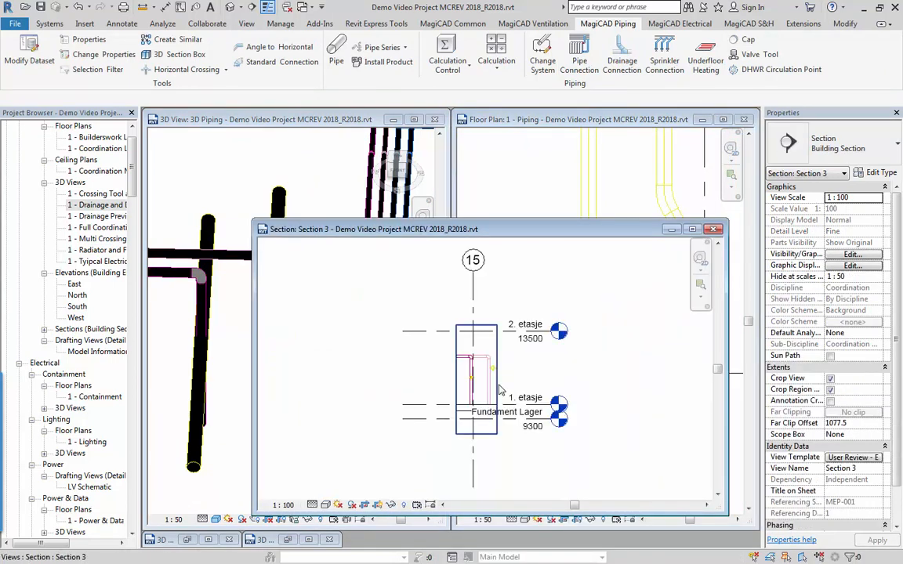
{"action": "scroll", "coordinate": [455, 373], "scroll_direction": "up", "scroll_amount": 4}
{"action": "scroll", "coordinate": [515, 376], "scroll_direction": "up", "scroll_amount": 2}
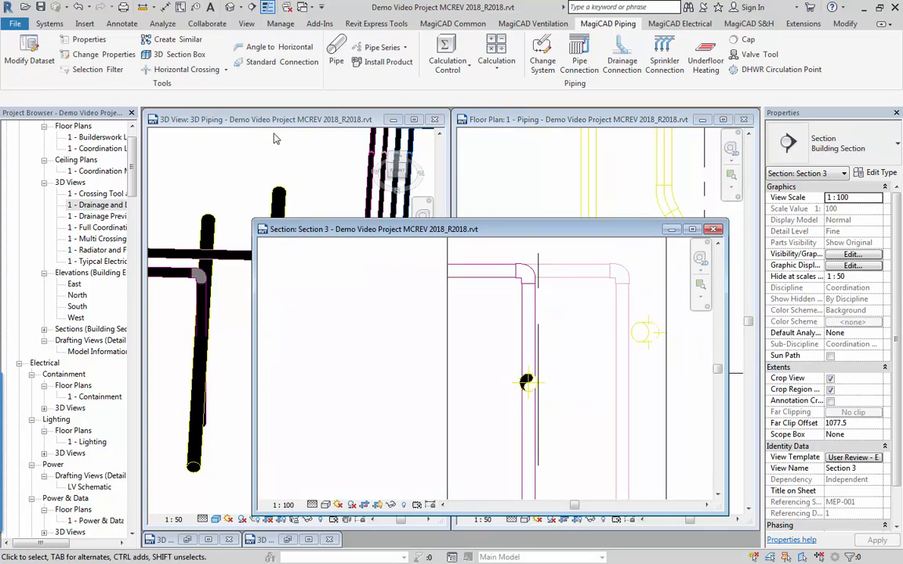
Create a horizontal crossing in the magenta riser around the yellow pipe in Section 3, with 133 mm offset, 100 mm tolerance and a 45° angle.
{"action": "left_click", "coordinate": [156, 70]}
{"action": "left_click", "coordinate": [528, 340]}
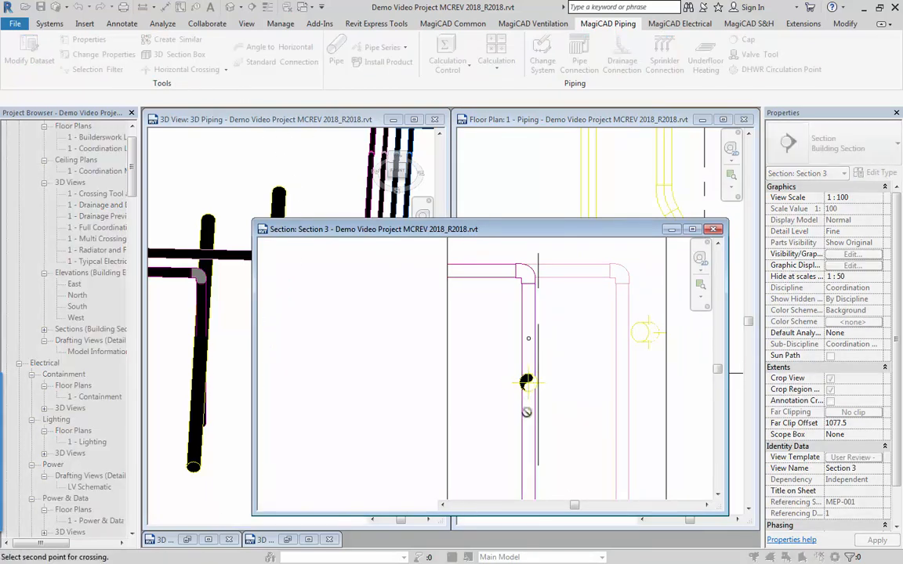
{"action": "left_click", "coordinate": [529, 420]}
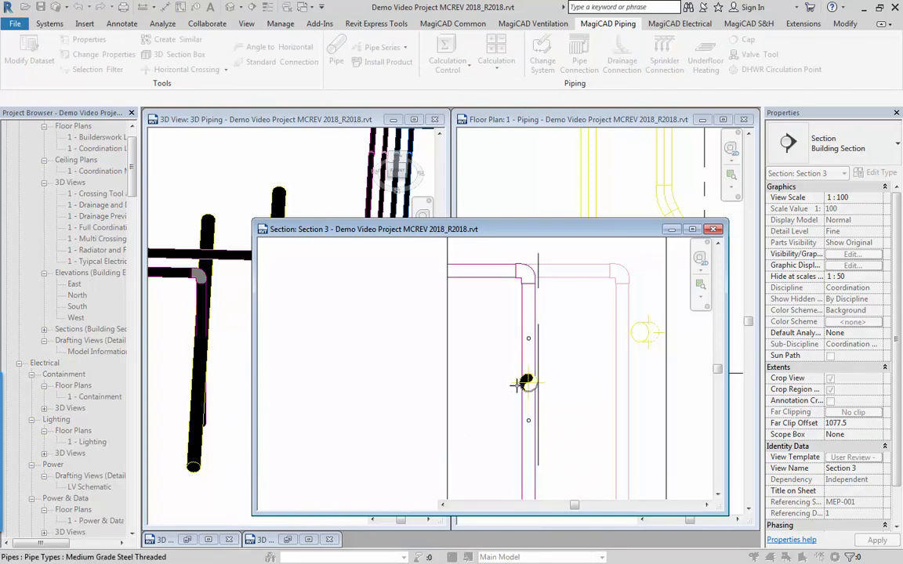
{"action": "left_click", "coordinate": [483, 405]}
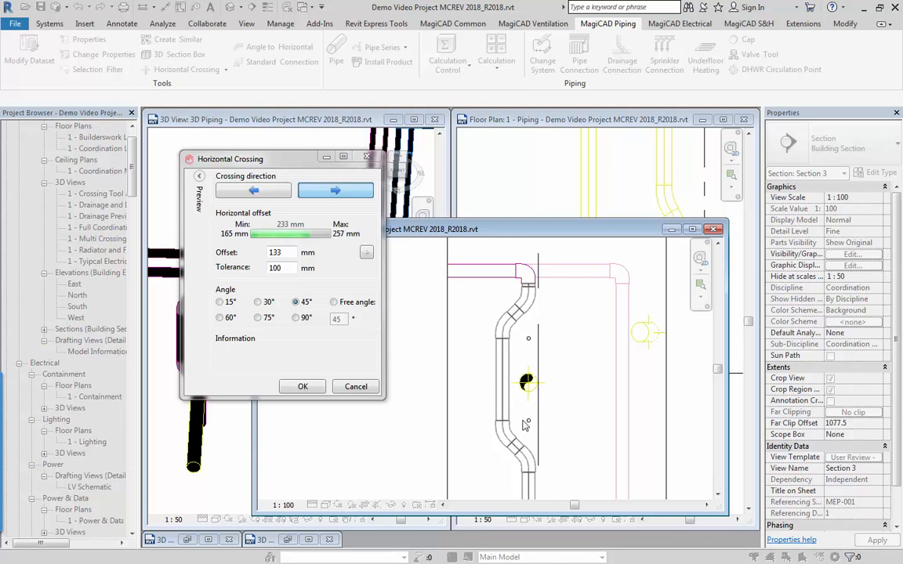
{"action": "left_click", "coordinate": [302, 386]}
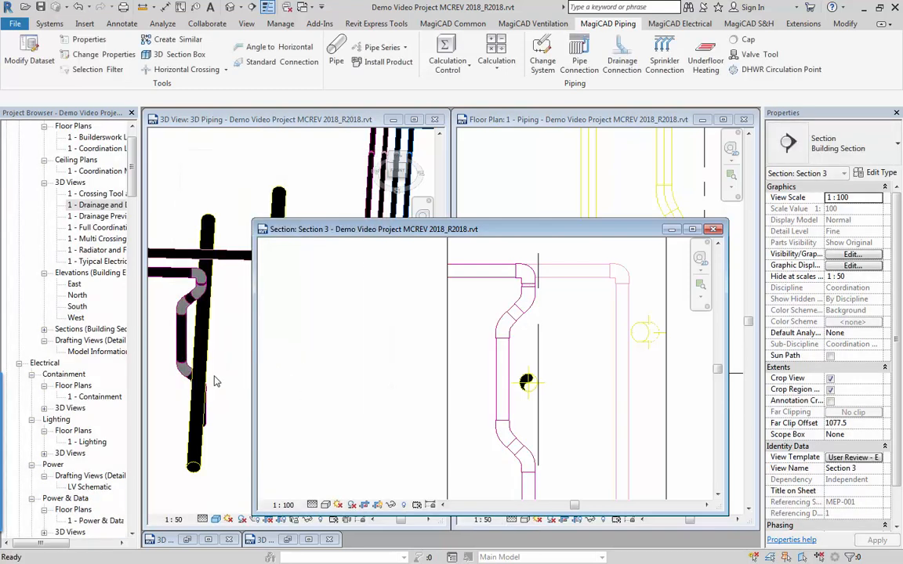
Examine the rerouted magenta riser and the yellow pipe beside it from several angles in the 3D view.
{"action": "left_click", "coordinate": [215, 380]}
{"action": "left_click", "coordinate": [190, 373]}
{"action": "left_click", "coordinate": [201, 404]}
{"action": "middle_click_drag", "start_coordinate": [201, 404], "coordinate": [203, 270], "text": "shift"}
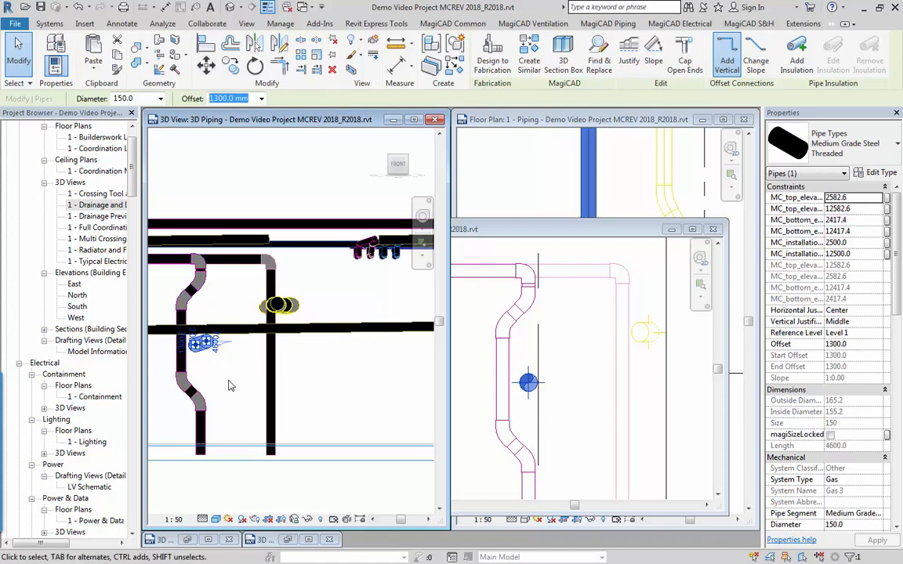
{"action": "middle_click_drag", "start_coordinate": [228, 384], "coordinate": [212, 438], "text": "shift"}
{"action": "left_click", "coordinate": [212, 433]}
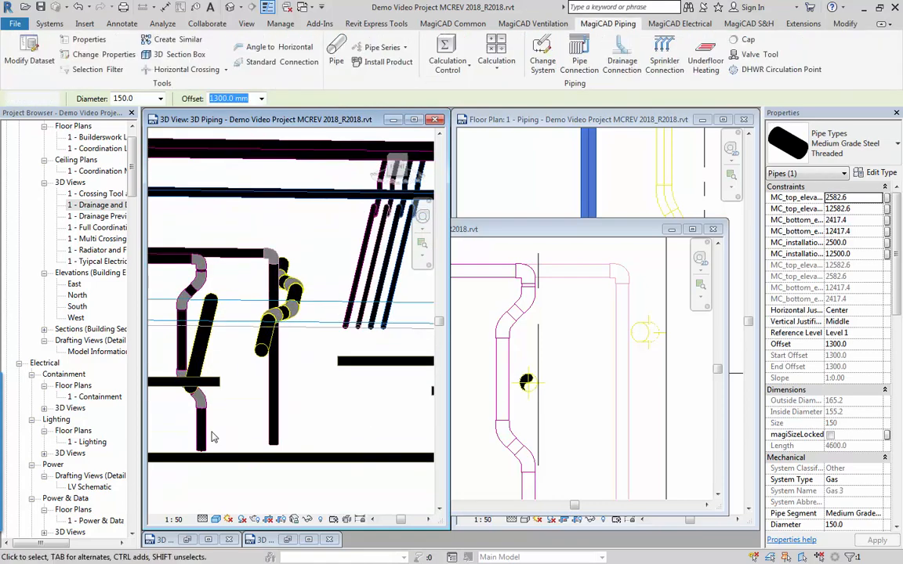
{"action": "mouse_move", "coordinate": [274, 372]}
{"action": "middle_mouse_down"}
{"action": "mouse_move", "coordinate": [290, 336]}
{"action": "mouse_move", "coordinate": [253, 346]}
{"action": "mouse_move", "coordinate": [284, 323]}
{"action": "mouse_move", "coordinate": [284, 369]}
{"action": "middle_mouse_up"}
{"action": "scroll", "coordinate": [284, 337], "scroll_direction": "down", "scroll_amount": 2}
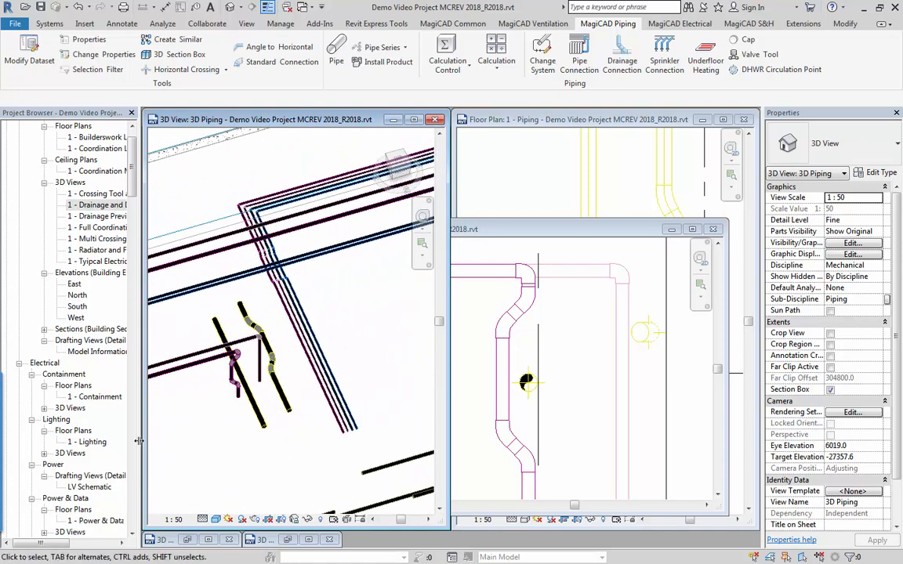
Close the Section 3 view to return to the piping floor plan.
{"action": "left_click", "coordinate": [714, 230]}
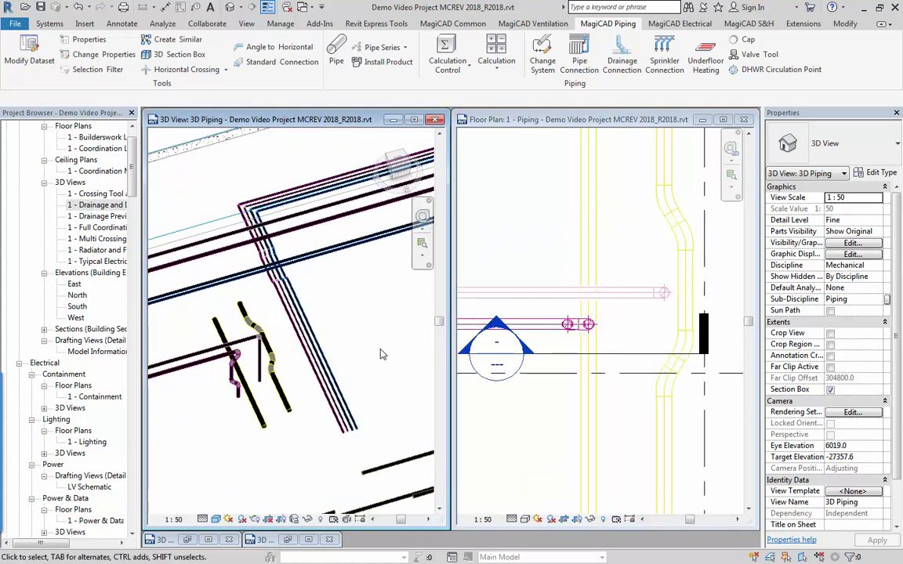
{"action": "scroll", "coordinate": [581, 273], "scroll_direction": "down", "scroll_amount": 4}
{"action": "middle_click_drag", "start_coordinate": [536, 299], "coordinate": [636, 364]}
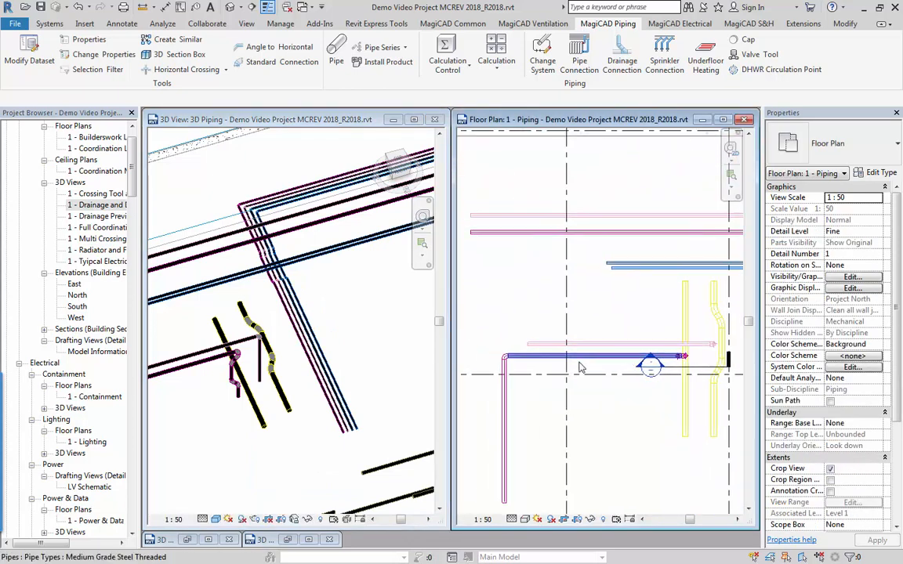
Examine the elbow at the corner of the L-shaped magenta pipe from several angles in the 3D view.
{"action": "left_click", "coordinate": [209, 428]}
{"action": "middle_click_drag", "start_coordinate": [209, 427], "coordinate": [350, 394]}
{"action": "scroll", "coordinate": [204, 361], "scroll_direction": "up", "scroll_amount": 2}
{"action": "left_click", "coordinate": [215, 361]}
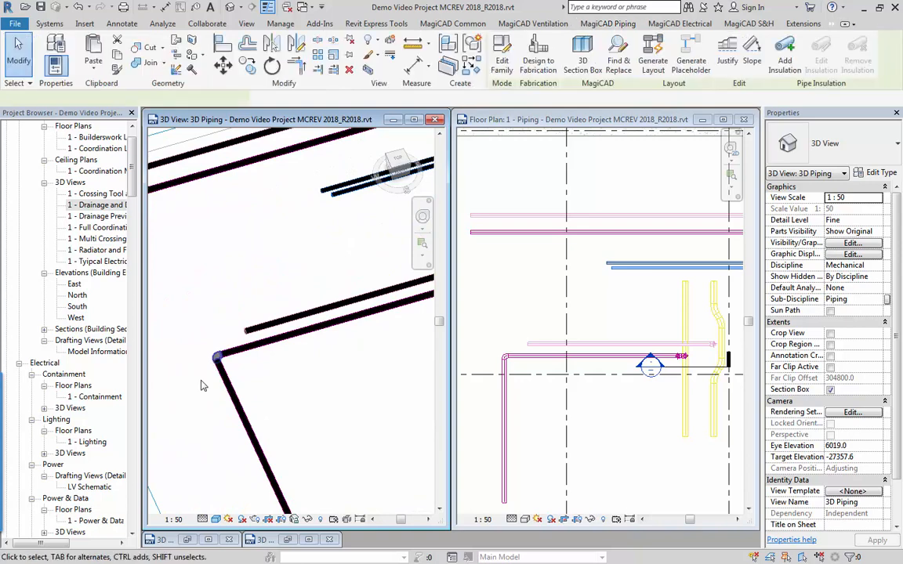
{"action": "middle_click_drag", "start_coordinate": [202, 382], "coordinate": [278, 426]}
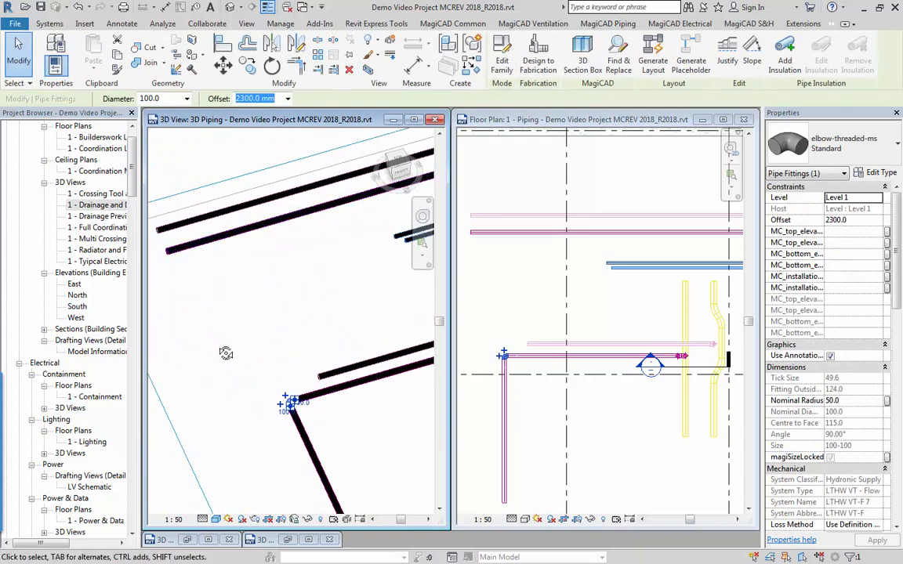
{"action": "middle_click_drag", "start_coordinate": [210, 229], "coordinate": [262, 345], "text": "shift"}
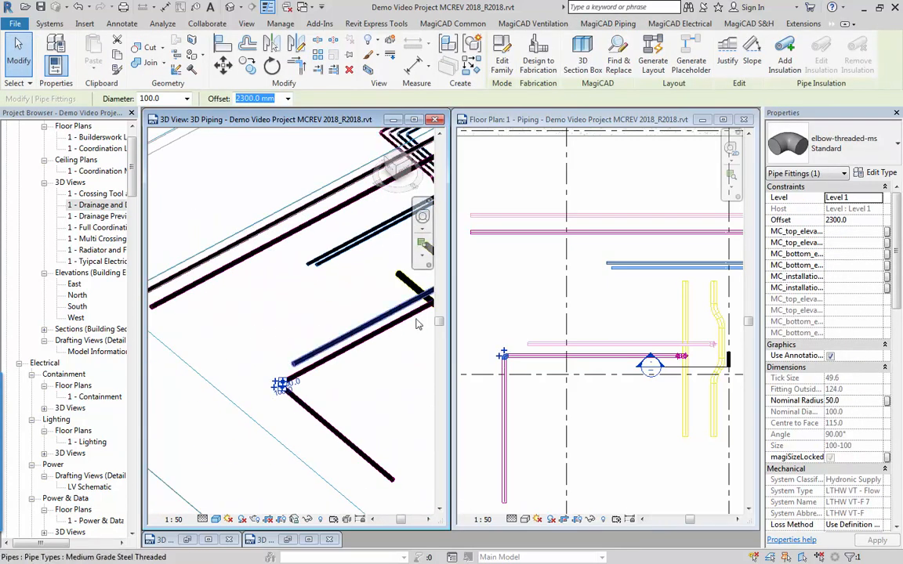
{"action": "key", "text": "Escape"}
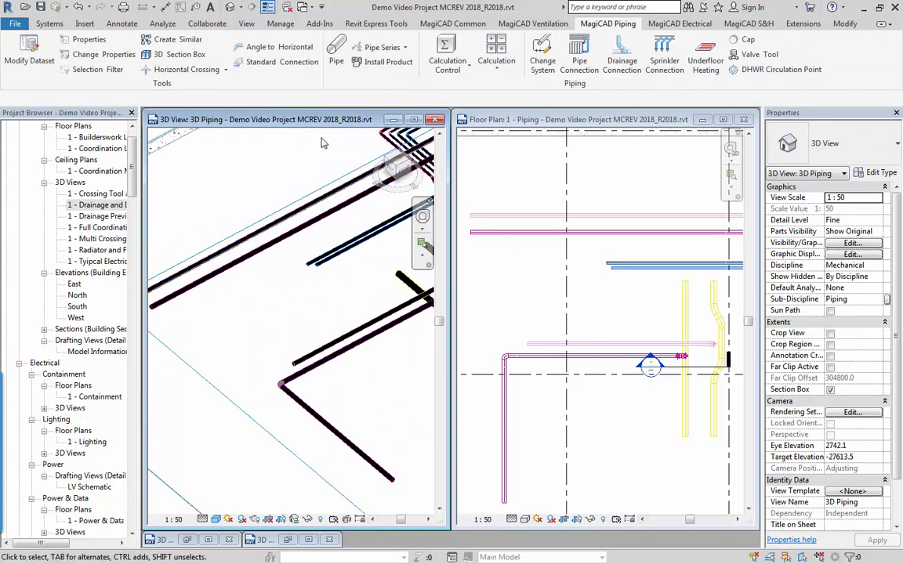
Start a Standard Connection from the magenta pipe's corner elbow to the parallel magenta main in the floor plan.
{"action": "left_click", "coordinate": [271, 63]}
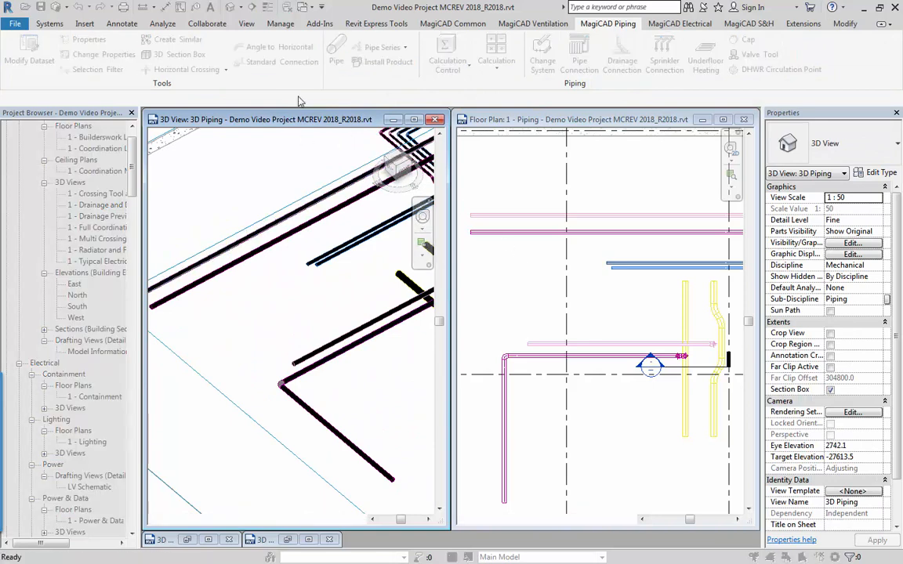
{"action": "left_click", "coordinate": [506, 358]}
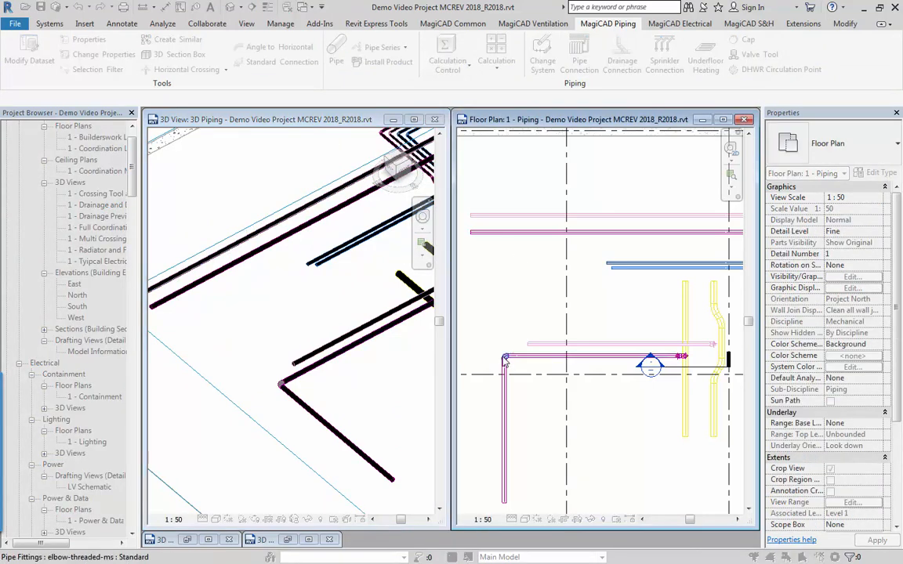
{"action": "left_click", "coordinate": [506, 360]}
{"action": "left_click", "coordinate": [497, 233]}
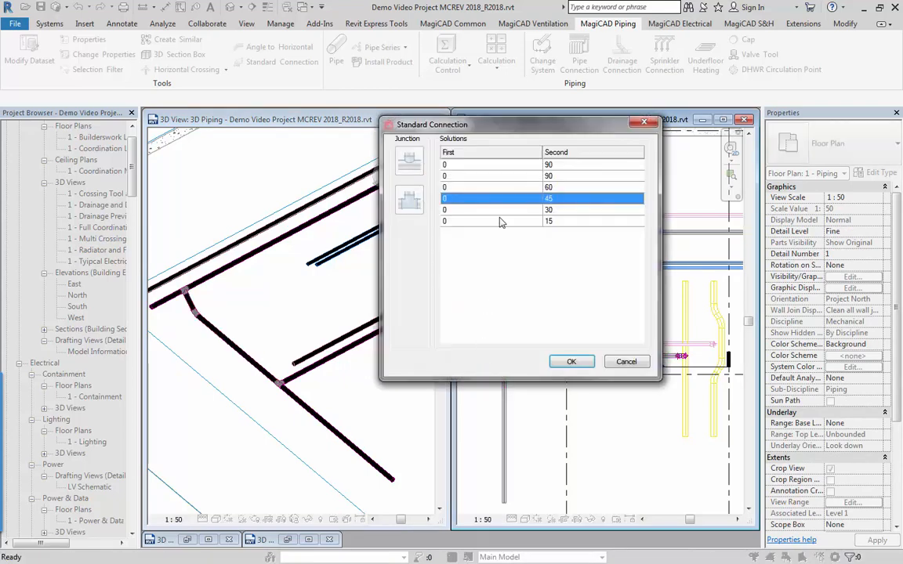
{"action": "left_click_drag", "start_coordinate": [527, 139], "coordinate": [595, 226]}
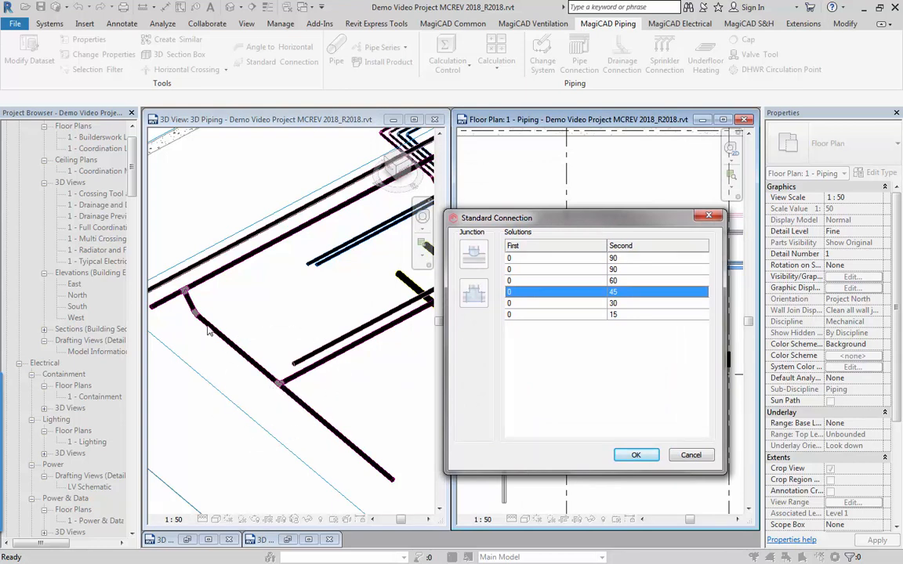
Preview the second 0/90 and the 0/60 connection solutions, then apply the first 0/90 solution.
{"action": "left_click", "coordinate": [580, 270]}
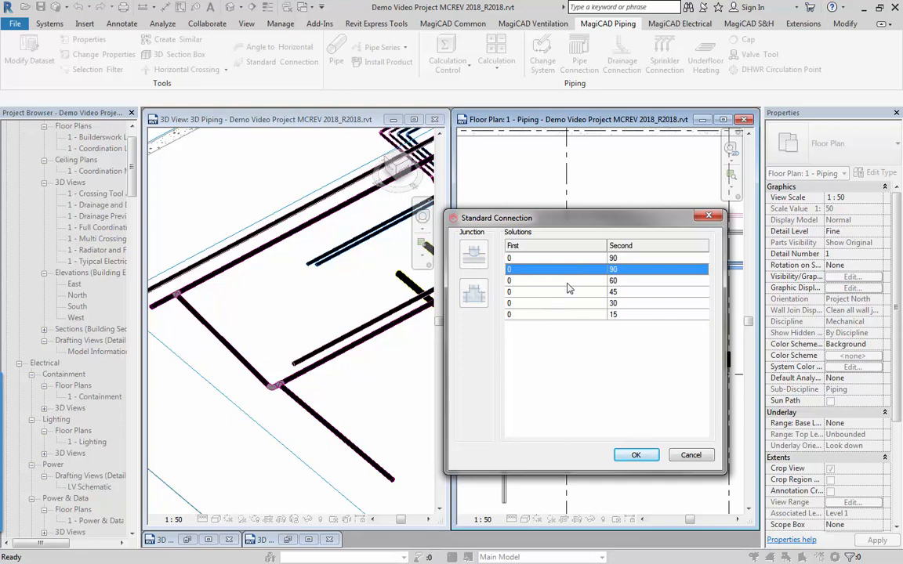
{"action": "left_click", "coordinate": [569, 281]}
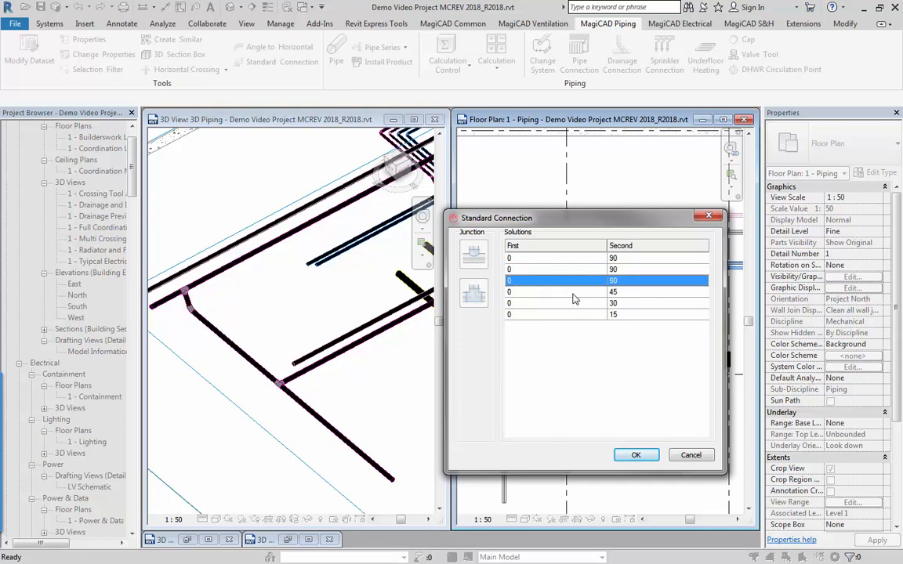
{"action": "left_click", "coordinate": [580, 271]}
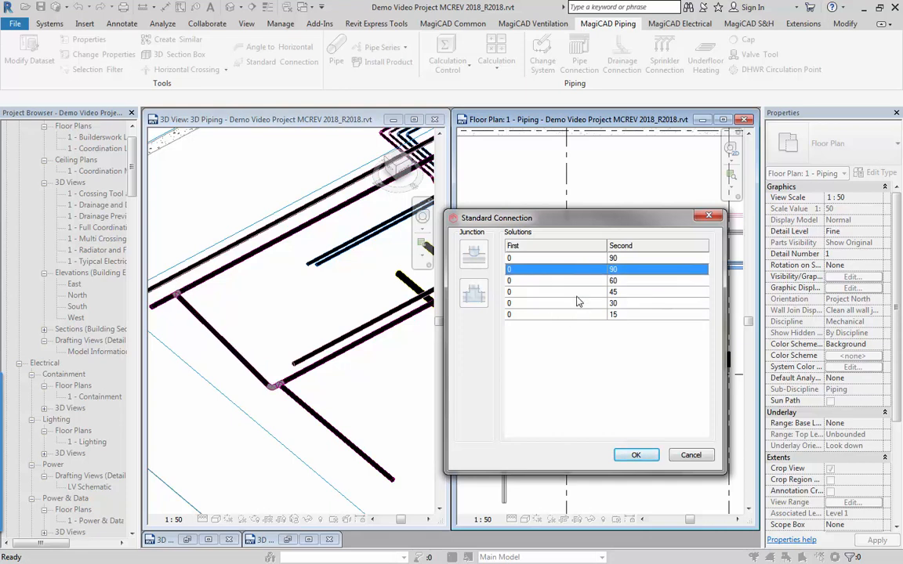
{"action": "left_click", "coordinate": [576, 262]}
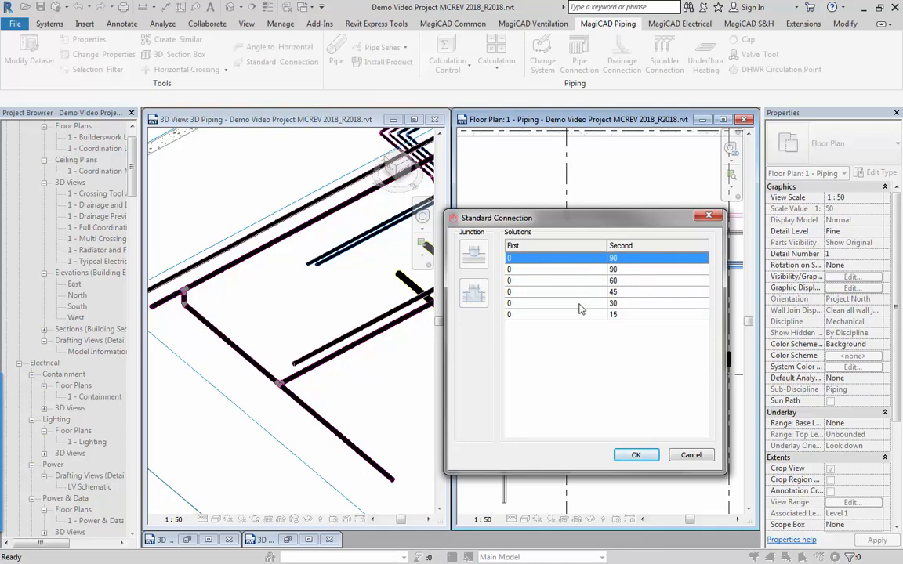
{"action": "left_click", "coordinate": [636, 455]}
Examine the tee at the magenta pipe's corner and its new run to the main from several angles in 3D.
{"action": "left_click", "coordinate": [230, 360]}
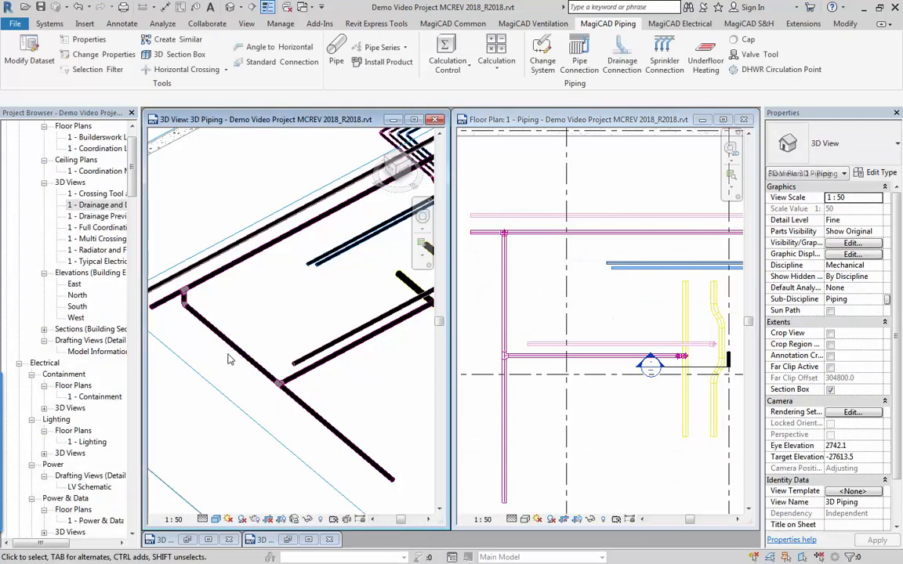
{"action": "scroll", "coordinate": [179, 318], "scroll_direction": "up", "scroll_amount": 2}
{"action": "left_click", "coordinate": [197, 291]}
{"action": "middle_click_drag", "start_coordinate": [183, 350], "coordinate": [298, 315], "text": "shift"}
{"action": "middle_click_drag", "start_coordinate": [294, 413], "coordinate": [235, 376], "text": "shift"}
{"action": "scroll", "coordinate": [284, 427], "scroll_direction": "down", "scroll_amount": 3}
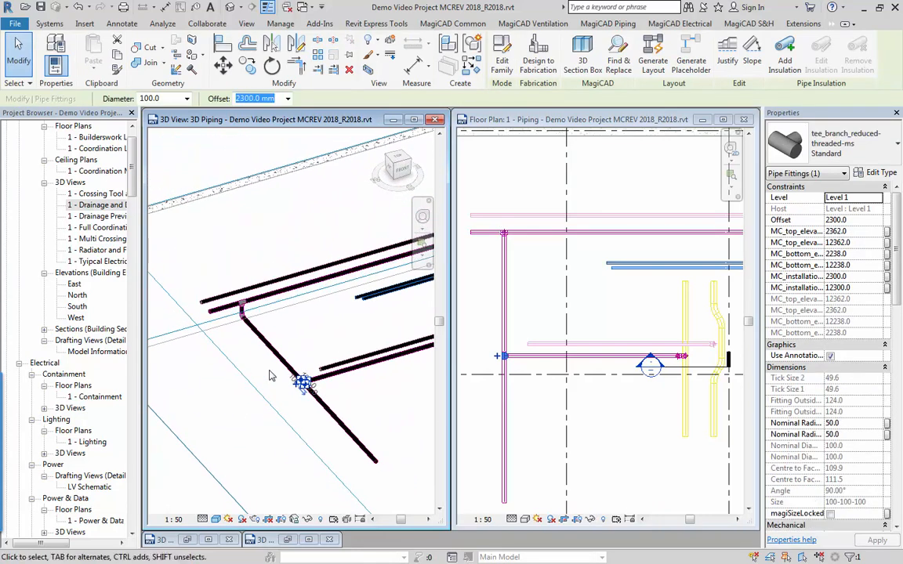
{"action": "key", "text": "Escape"}
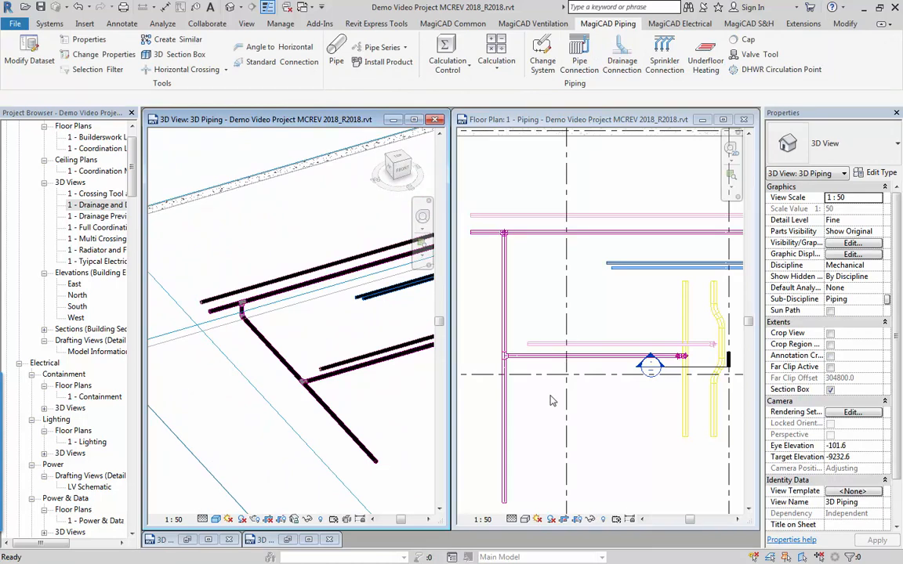
Examine the vertical junction between the new pipe and the magenta main in the floor plan and 3D view.
{"action": "left_click", "coordinate": [530, 369]}
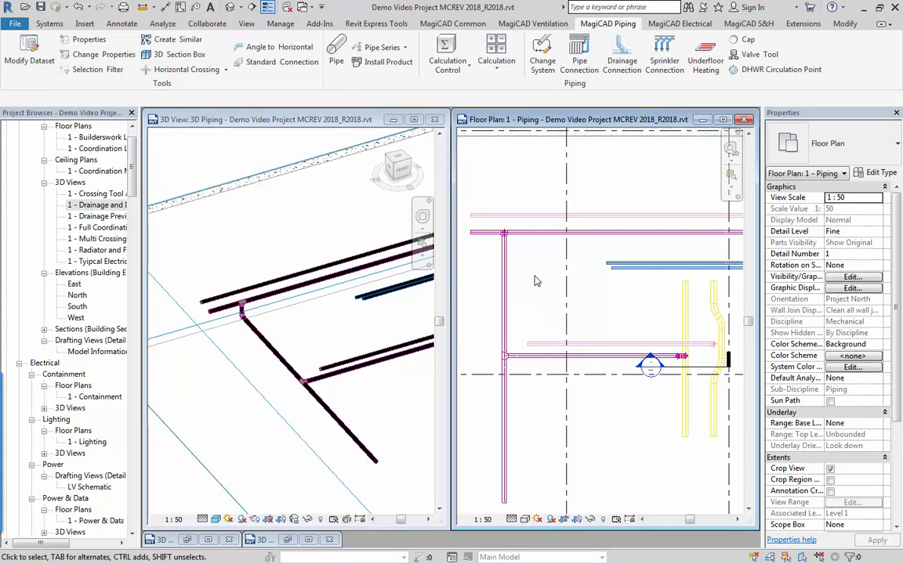
{"action": "scroll", "coordinate": [522, 283], "scroll_direction": "up", "scroll_amount": 2}
{"action": "scroll", "coordinate": [509, 267], "scroll_direction": "up", "scroll_amount": 1}
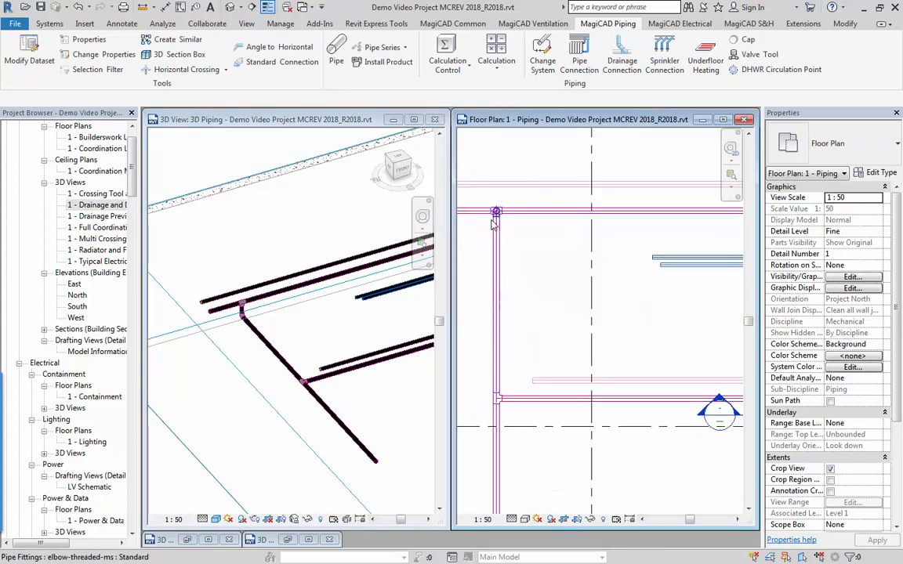
{"action": "left_click", "coordinate": [180, 310]}
{"action": "scroll", "coordinate": [259, 310], "scroll_direction": "up", "scroll_amount": 1}
{"action": "scroll", "coordinate": [259, 310], "scroll_direction": "up", "scroll_amount": 2}
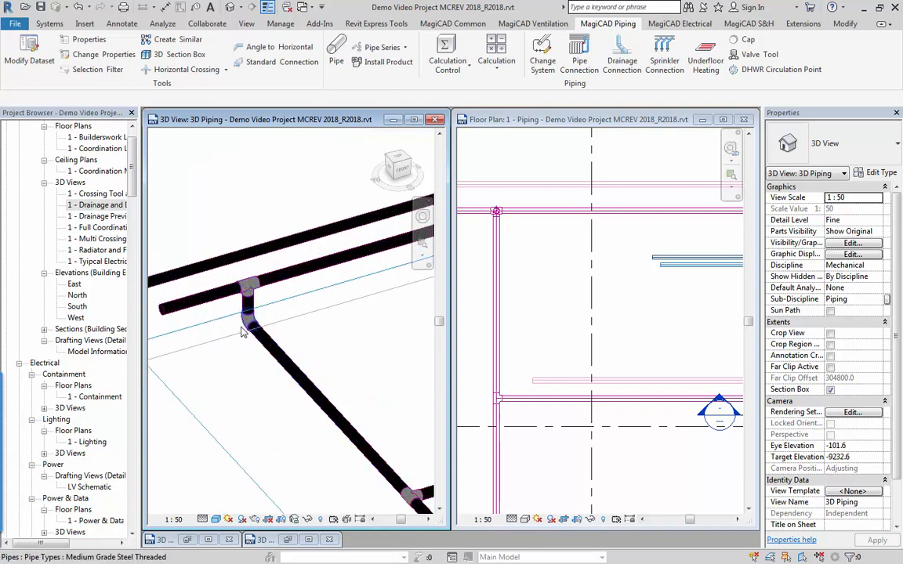
{"action": "scroll", "coordinate": [308, 394], "scroll_direction": "down", "scroll_amount": 2}
{"action": "middle_click_drag", "start_coordinate": [310, 394], "coordinate": [250, 371]}
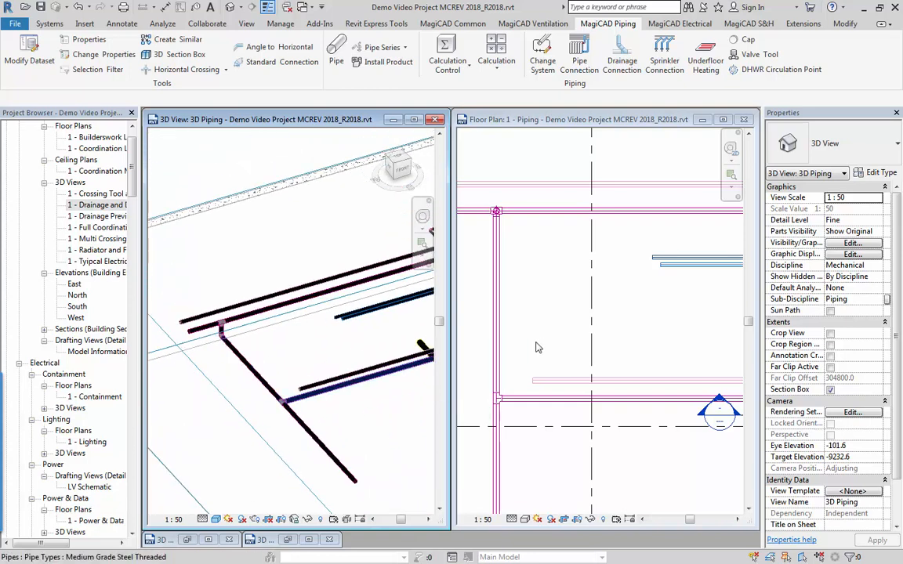
Set up an Angle to Horizontal branch from the pale pink main, aligned to the magenta main's bottom with 150 mm tolerance, 45° and continued drawing.
{"action": "left_click", "coordinate": [538, 337]}
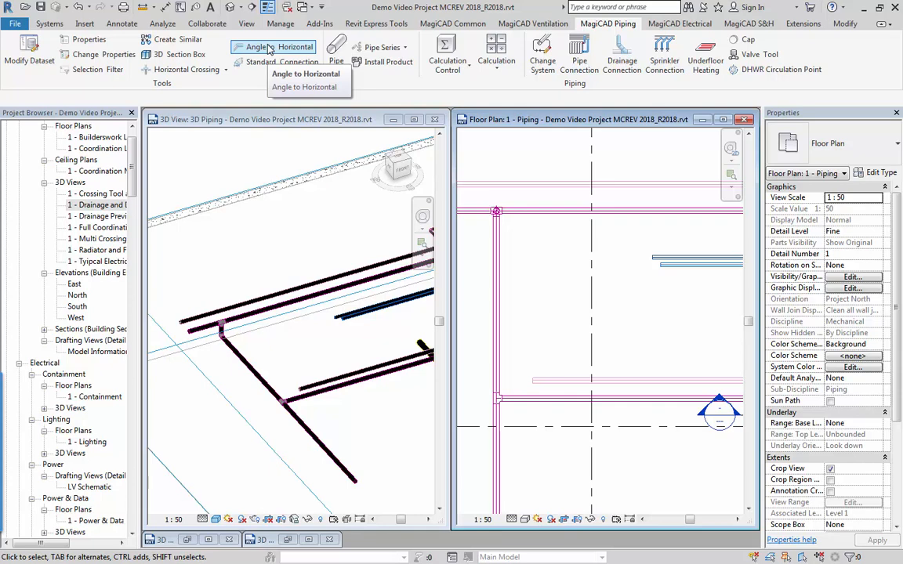
{"action": "left_click", "coordinate": [269, 49]}
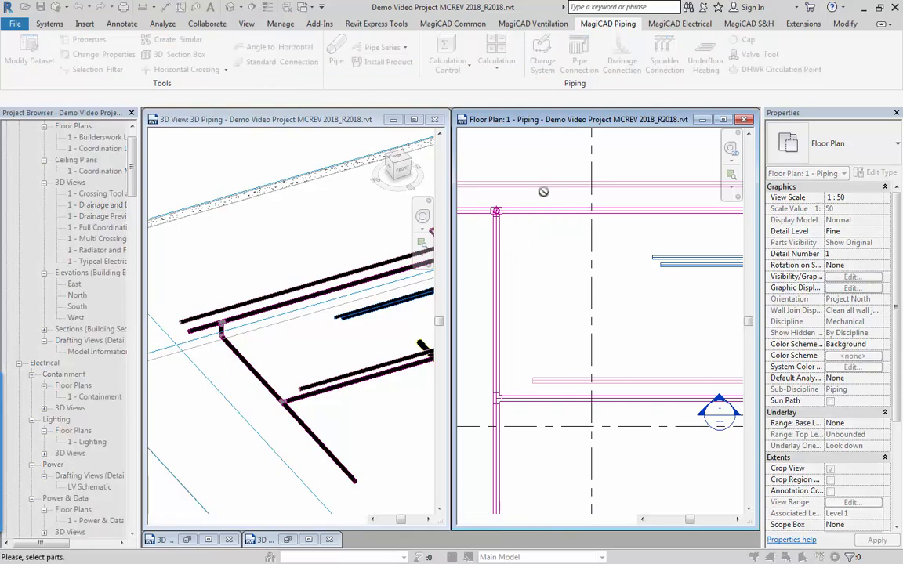
{"action": "middle_click_drag", "start_coordinate": [540, 195], "coordinate": [625, 202]}
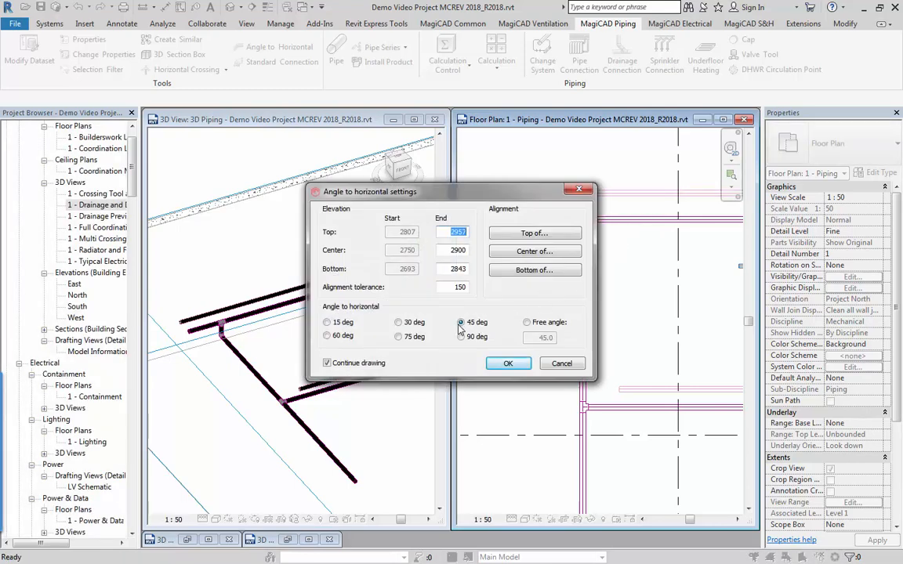
{"action": "left_click", "coordinate": [530, 271]}
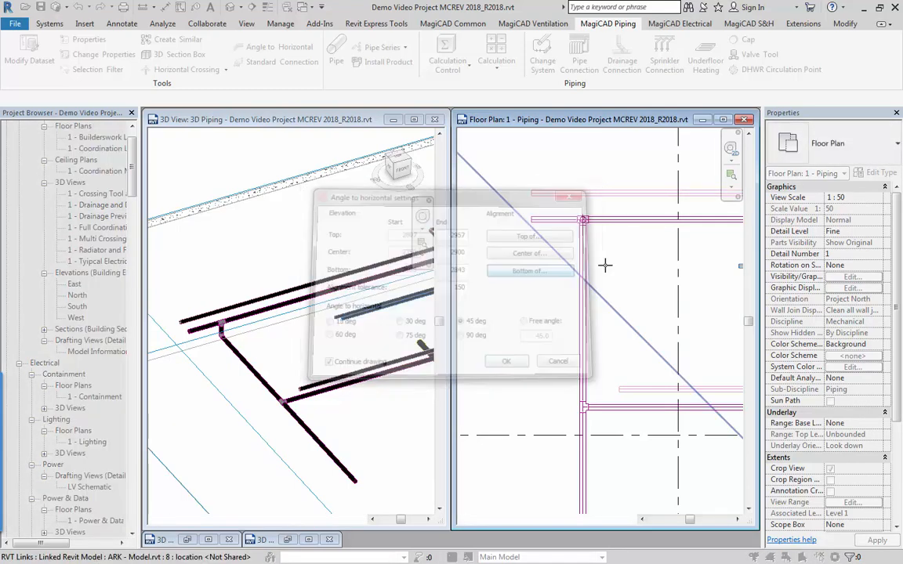
{"action": "left_click", "coordinate": [636, 224]}
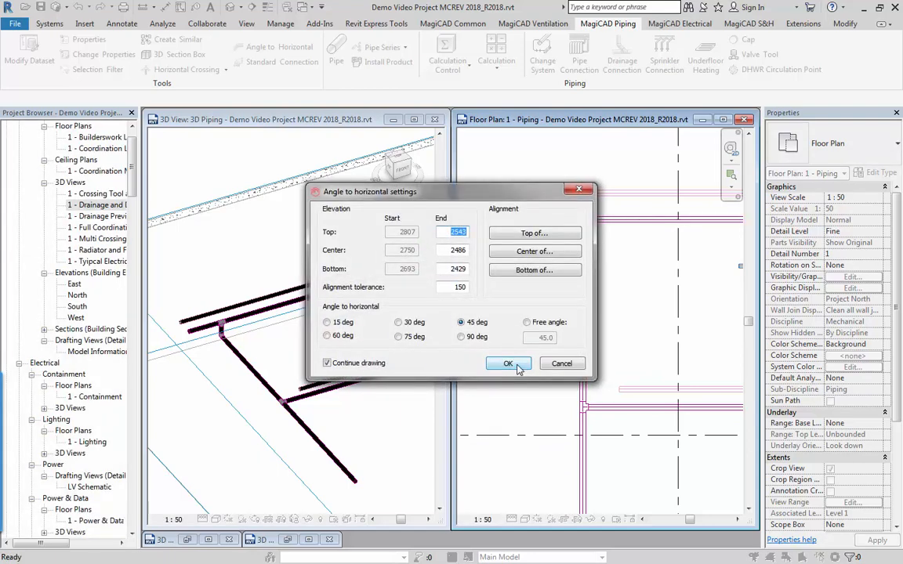
{"action": "left_click", "coordinate": [508, 363]}
Place the 45° branch on the pale pink main and draw its pipe across beneath the magenta main.
{"action": "left_click", "coordinate": [633, 309]}
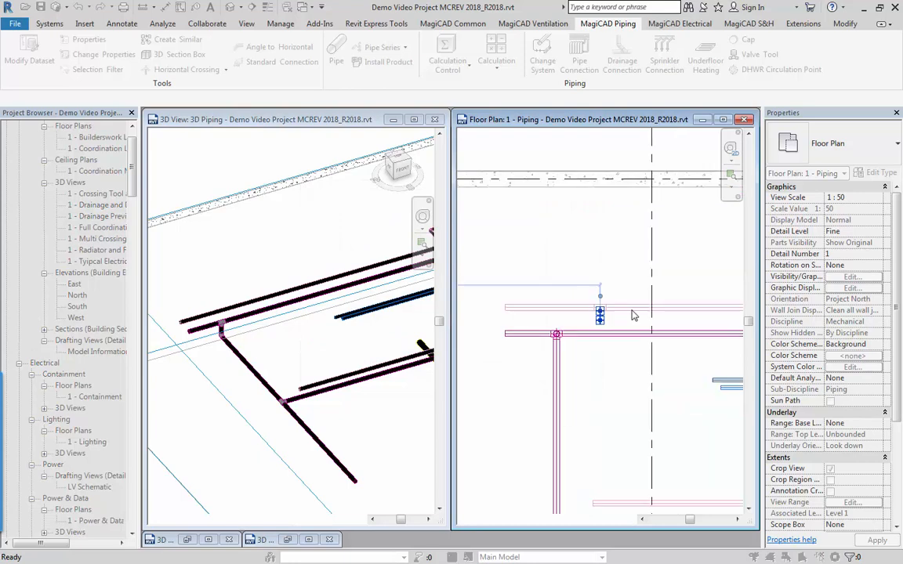
{"action": "left_click", "coordinate": [602, 343]}
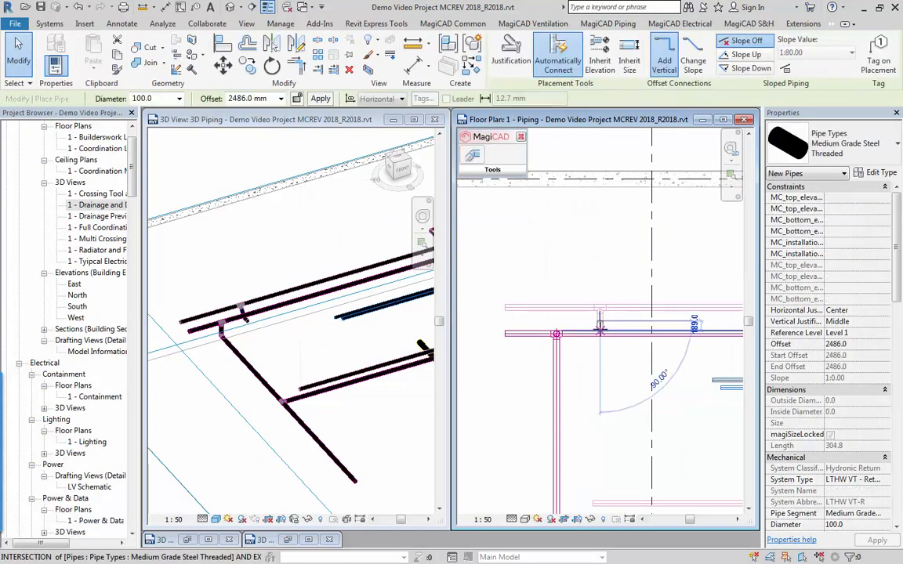
{"action": "left_click", "coordinate": [602, 424]}
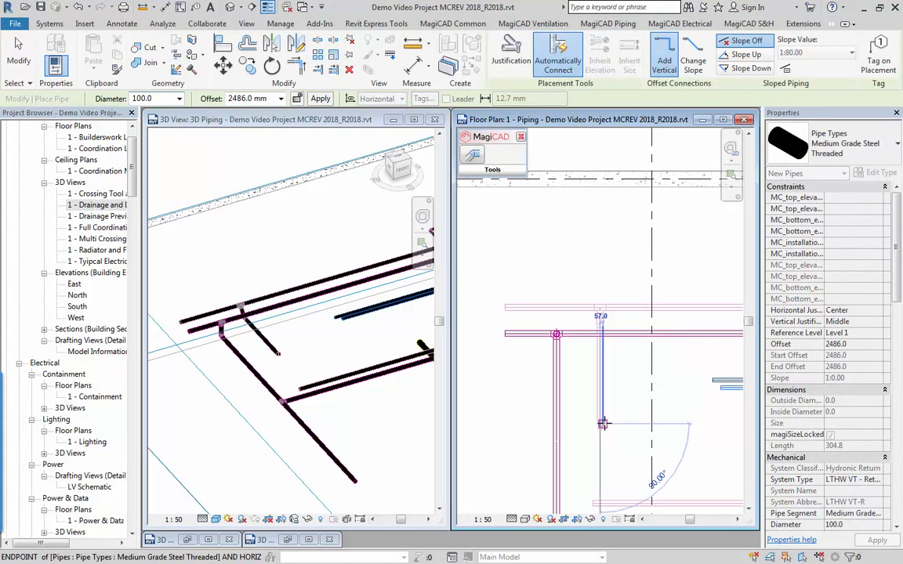
{"action": "key", "text": "Escape"}
{"action": "key", "text": "Escape"}
Examine the angled pipe segment of the new pale pink branch beneath the magenta main in the 3D view.
{"action": "scroll", "coordinate": [264, 295], "scroll_direction": "up", "scroll_amount": 5}
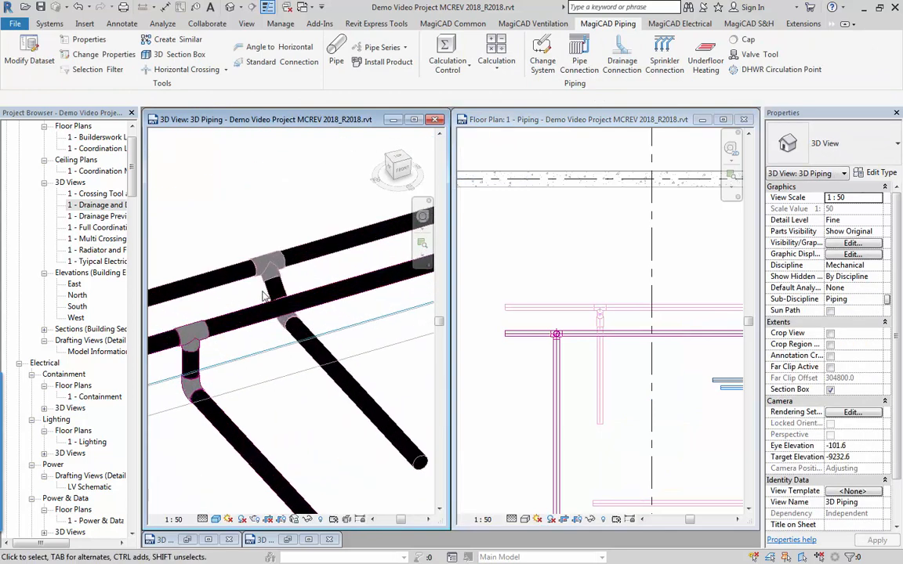
{"action": "left_click", "coordinate": [266, 296]}
{"action": "middle_click_drag", "start_coordinate": [293, 339], "coordinate": [393, 280], "text": "shift"}
{"action": "middle_click_drag", "start_coordinate": [302, 307], "coordinate": [223, 355], "text": "shift"}
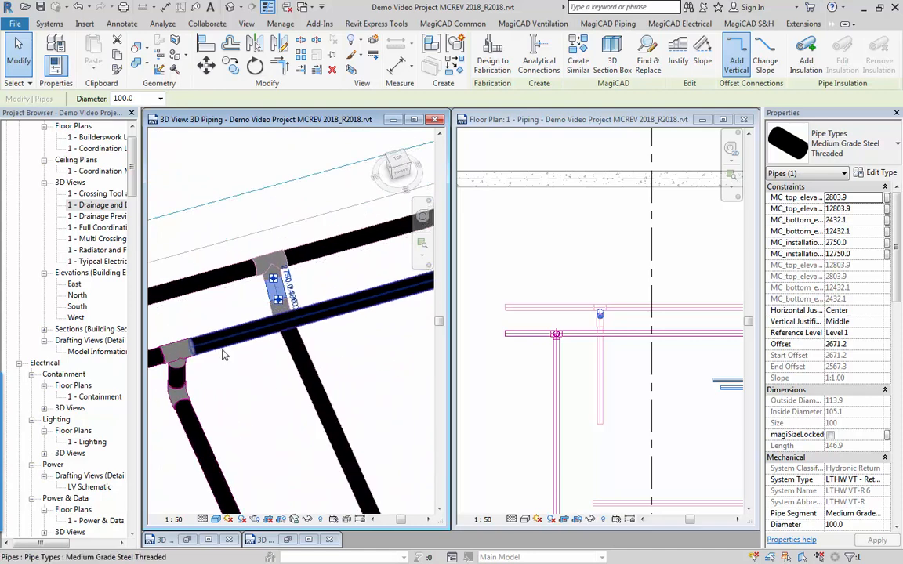
{"action": "scroll", "coordinate": [224, 355], "scroll_direction": "down", "scroll_amount": 3}
{"action": "left_click", "coordinate": [573, 262]}
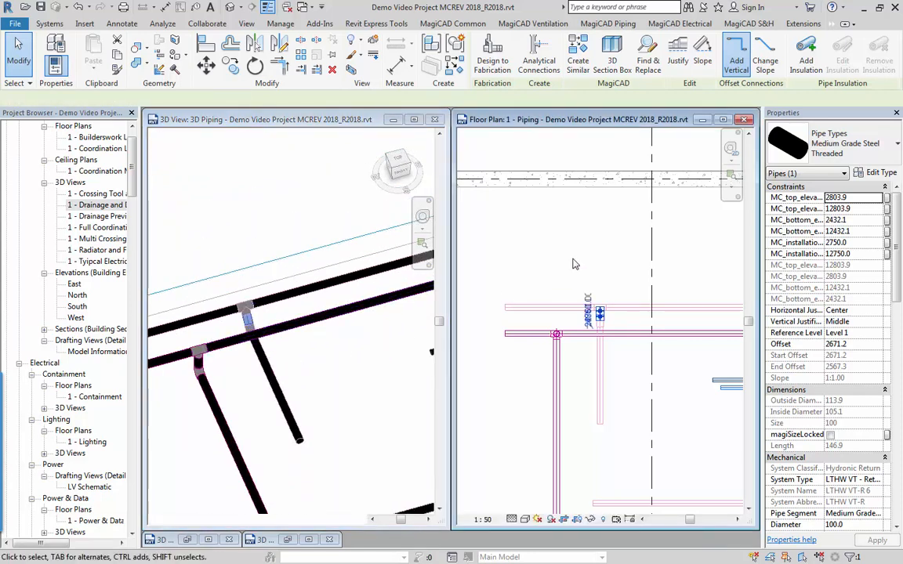
{"action": "left_click", "coordinate": [574, 262]}
Set up an Angle to Horizontal drop from the pale pink main's open end: bottom 2300 mm, 150 mm tolerance, 45°, continued drawing.
{"action": "scroll", "coordinate": [573, 263], "scroll_direction": "down", "scroll_amount": 3}
{"action": "middle_click_drag", "start_coordinate": [539, 293], "coordinate": [533, 258]}
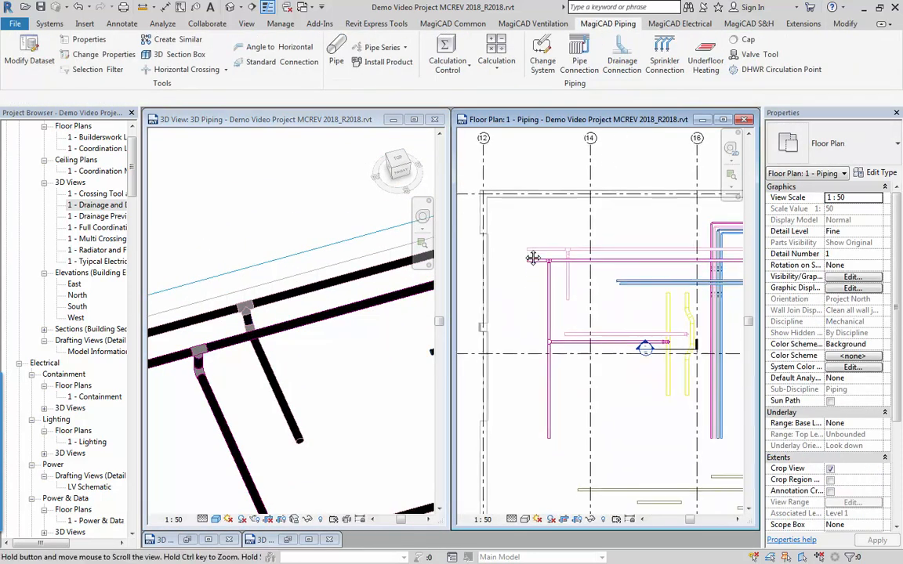
{"action": "scroll", "coordinate": [533, 258], "scroll_direction": "up", "scroll_amount": 5}
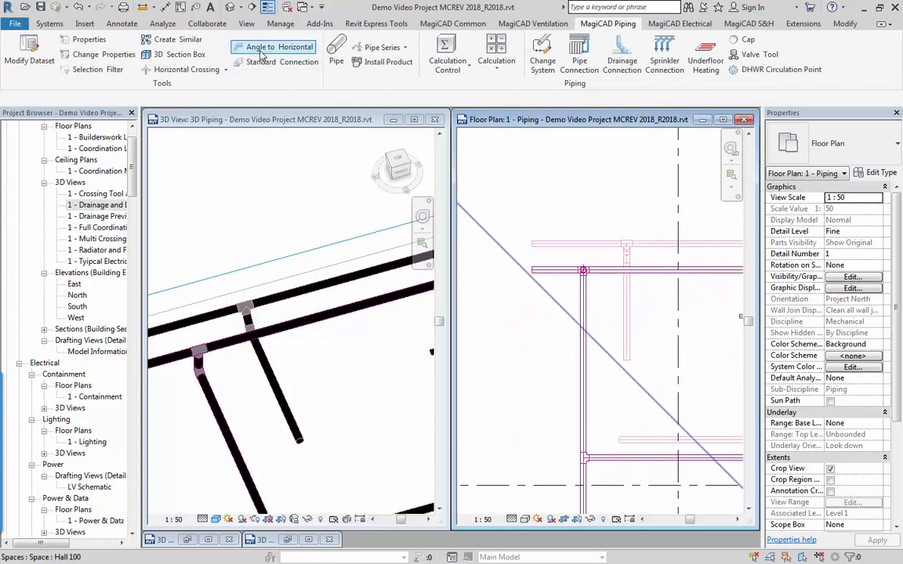
{"action": "left_click", "coordinate": [261, 49]}
{"action": "left_click", "coordinate": [535, 245]}
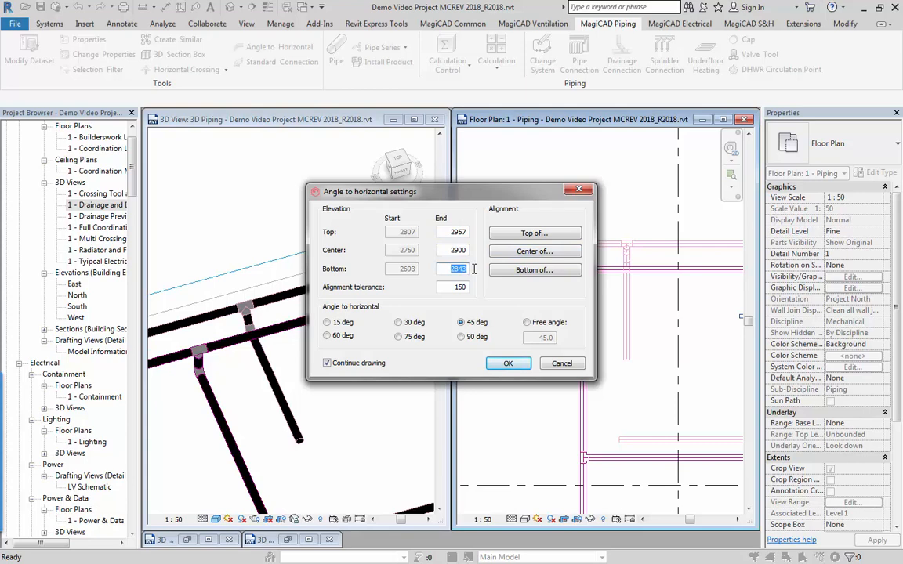
{"action": "left_click", "coordinate": [506, 363]}
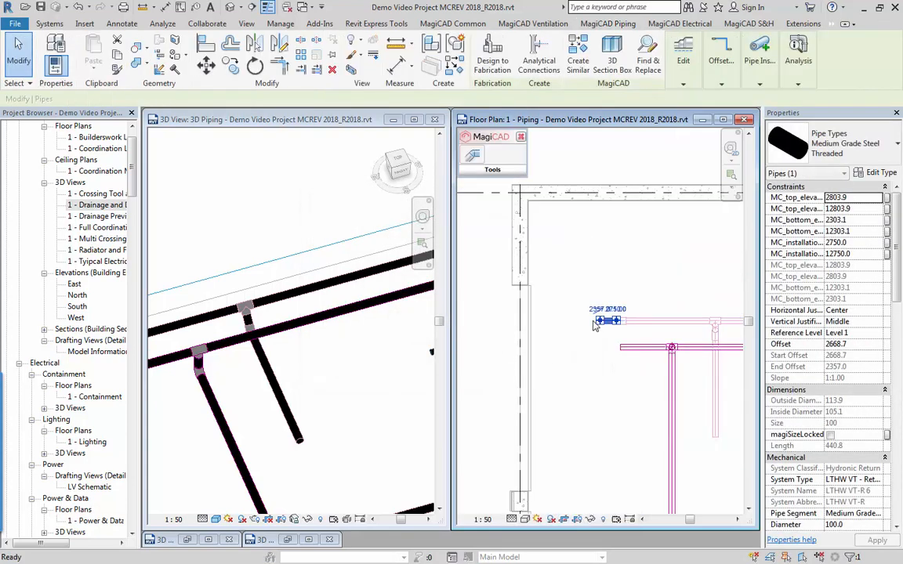
Continue the pipe from the drop's lower end with a short straight run and a perpendicular run parallel to the existing branches.
{"action": "key", "text": "p"}
{"action": "key", "text": "i"}
{"action": "left_click", "coordinate": [600, 321]}
{"action": "left_click", "coordinate": [570, 324]}
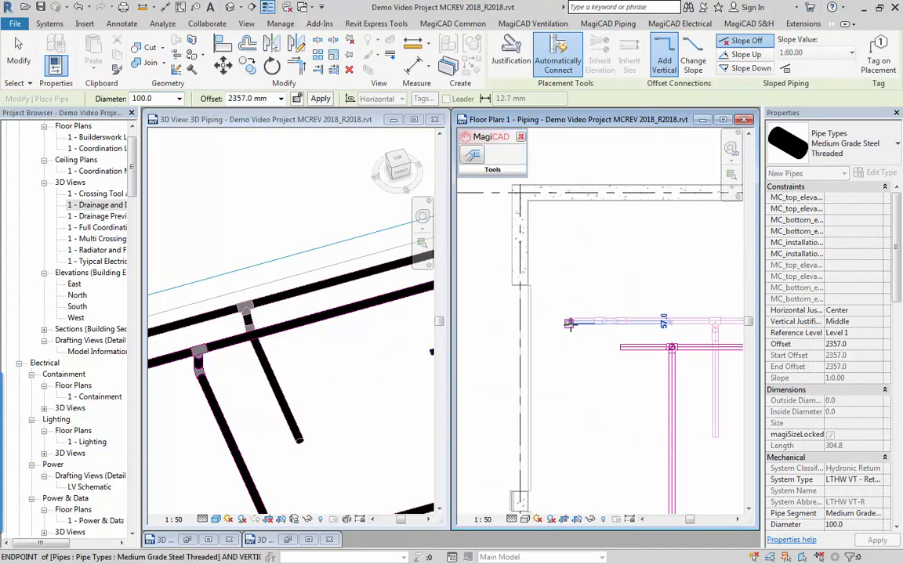
{"action": "left_click", "coordinate": [570, 415]}
{"action": "key", "text": "Escape"}
{"action": "key", "text": "Escape"}
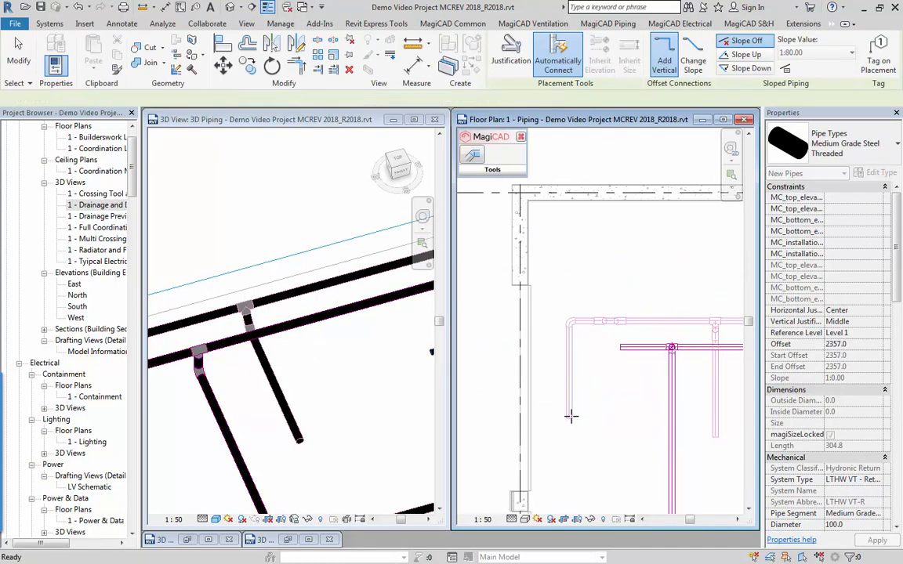
Examine the 45° drop and the continued pipe at the end of the pale pink main in the 3D view.
{"action": "left_click", "coordinate": [353, 413]}
{"action": "scroll", "coordinate": [353, 414], "scroll_direction": "down", "scroll_amount": 2}
{"action": "middle_click_drag", "start_coordinate": [237, 395], "coordinate": [337, 341]}
{"action": "scroll", "coordinate": [279, 338], "scroll_direction": "up", "scroll_amount": 3}
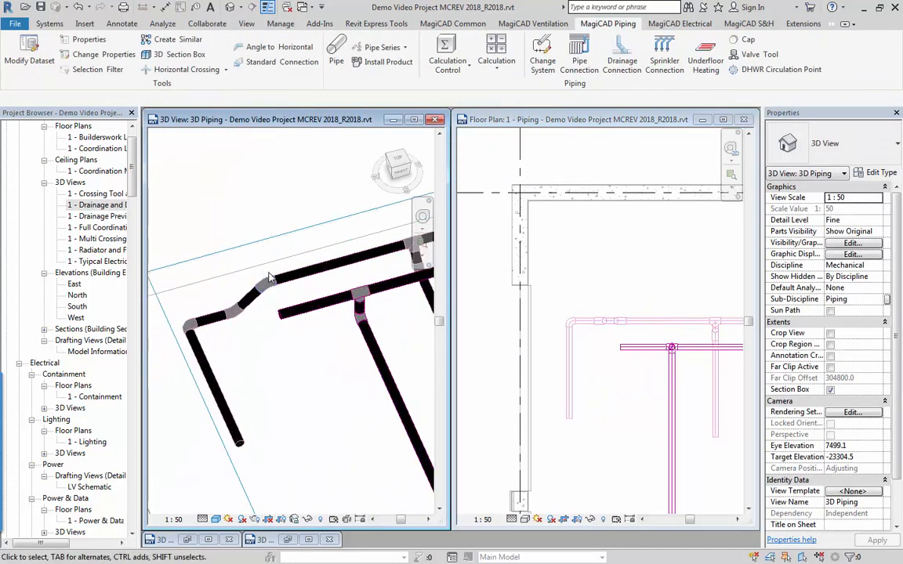
{"action": "scroll", "coordinate": [269, 278], "scroll_direction": "up", "scroll_amount": 2}
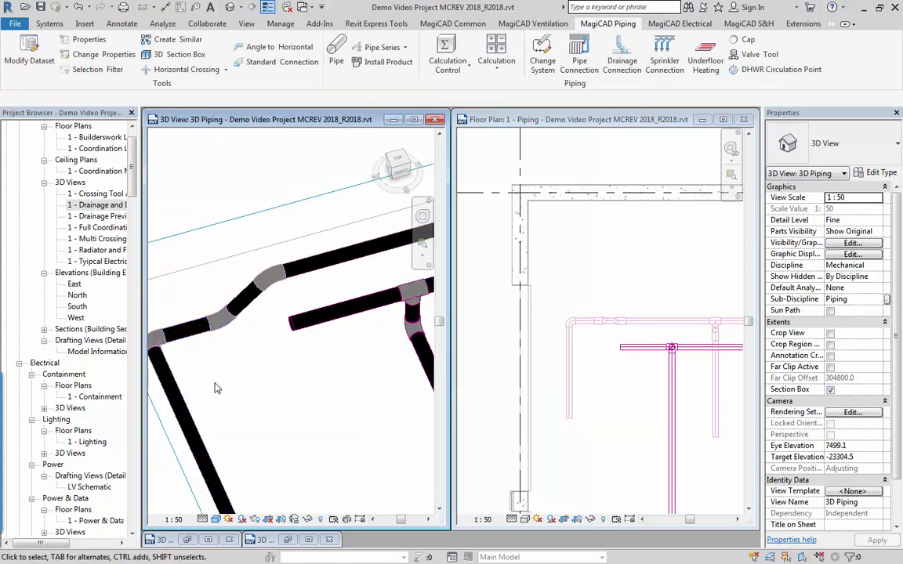
{"action": "middle_click_drag", "start_coordinate": [217, 388], "coordinate": [227, 310], "text": "shift"}
{"action": "scroll", "coordinate": [220, 307], "scroll_direction": "down", "scroll_amount": 4}
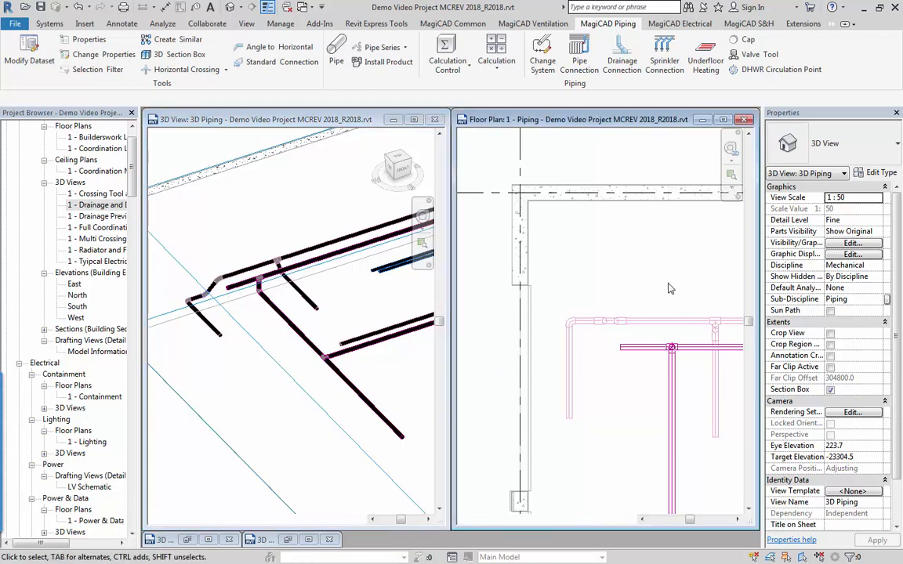
Examine the sloped drainage main and the separate drainage pipes beside it in the floor plan and 3D view, checking their slopes and offsets.
{"action": "left_click", "coordinate": [578, 310]}
{"action": "scroll", "coordinate": [577, 310], "scroll_direction": "down", "scroll_amount": 2}
{"action": "scroll", "coordinate": [578, 310], "scroll_direction": "down", "scroll_amount": 1}
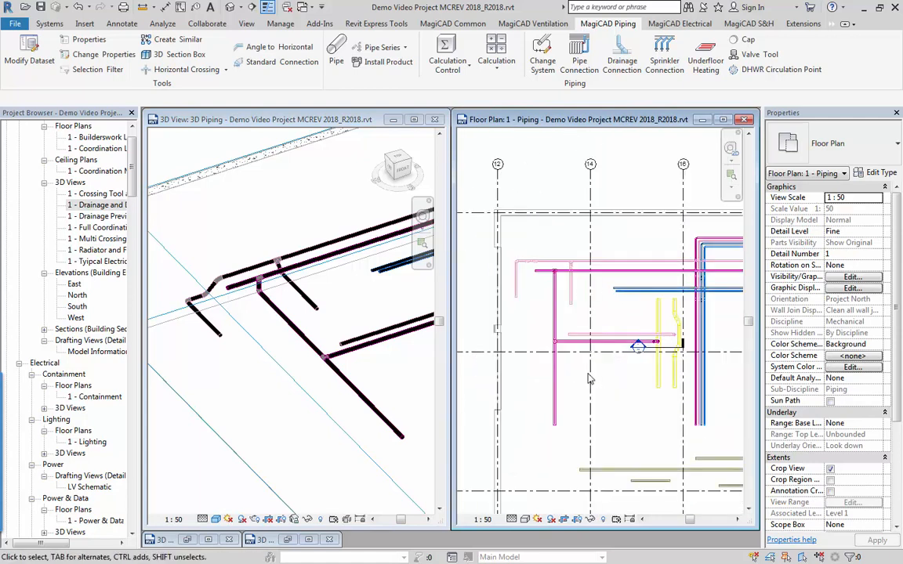
{"action": "scroll", "coordinate": [607, 413], "scroll_direction": "down", "scroll_amount": 2}
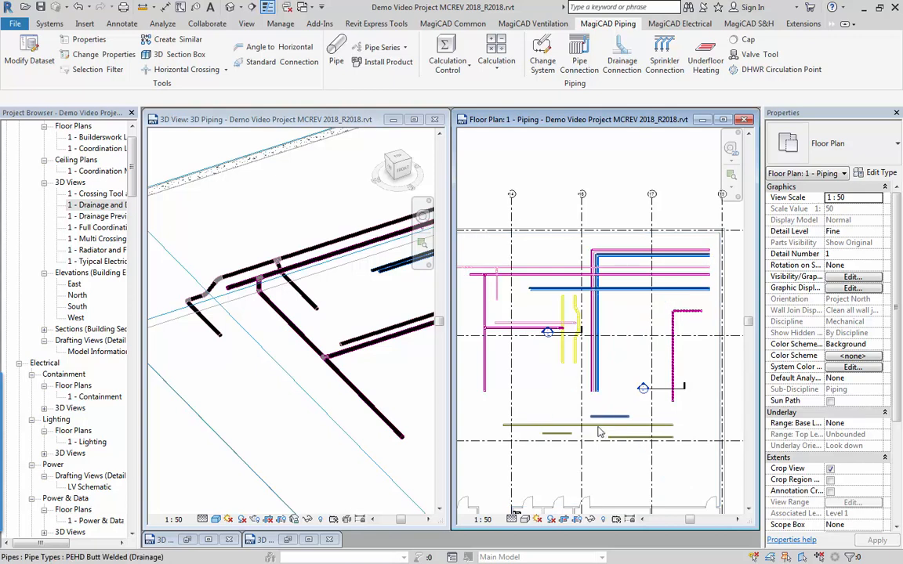
{"action": "scroll", "coordinate": [584, 396], "scroll_direction": "up", "scroll_amount": 1}
{"action": "middle_click_drag", "start_coordinate": [583, 418], "coordinate": [574, 381]}
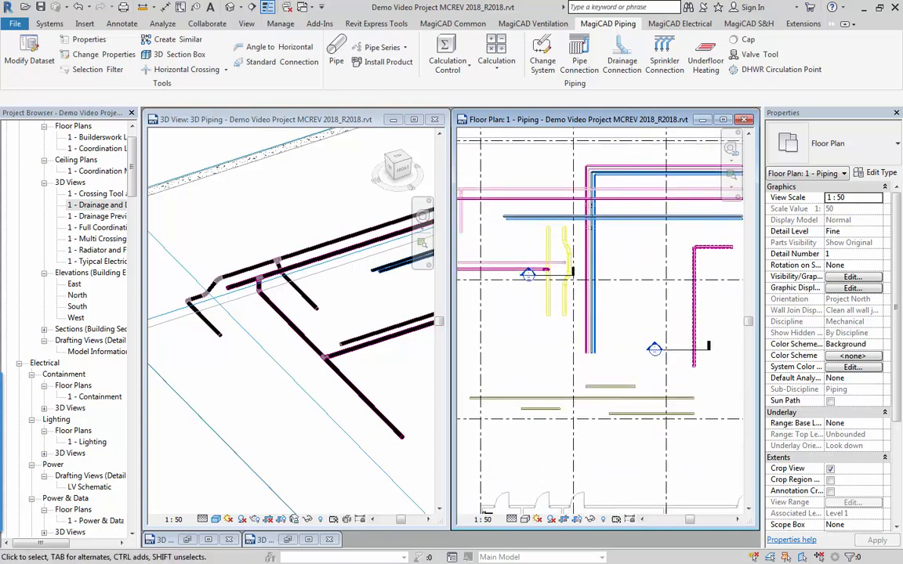
{"action": "left_click", "coordinate": [174, 408]}
{"action": "middle_click_drag", "start_coordinate": [174, 408], "coordinate": [358, 338], "text": "shift"}
{"action": "left_click", "coordinate": [320, 342]}
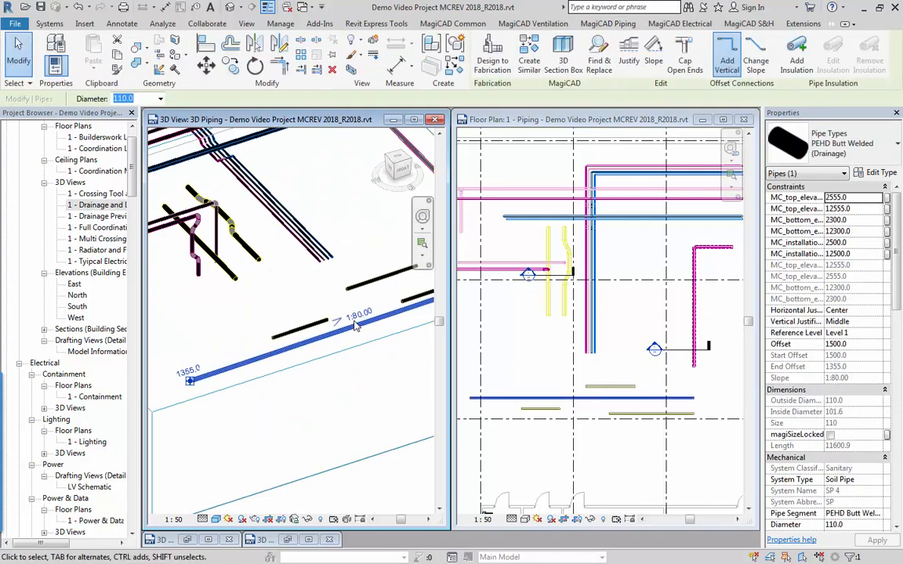
{"action": "middle_click_drag", "start_coordinate": [358, 405], "coordinate": [299, 412], "text": "shift"}
{"action": "scroll", "coordinate": [299, 412], "scroll_direction": "up", "scroll_amount": 5}
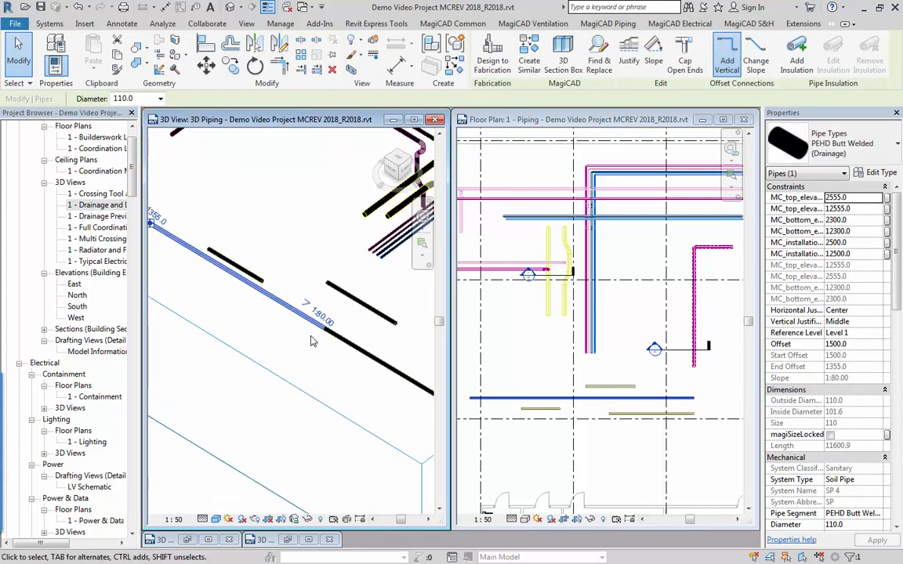
{"action": "left_click", "coordinate": [349, 263]}
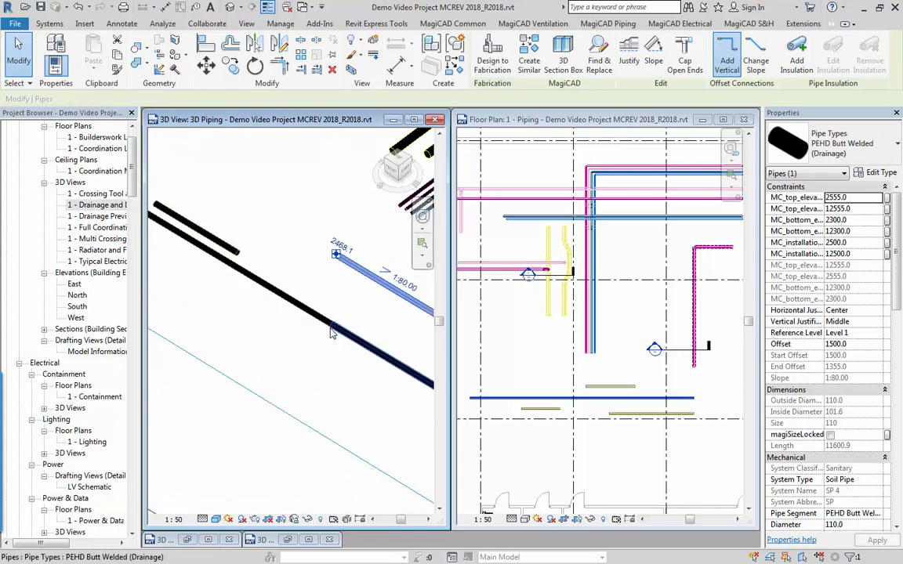
{"action": "key", "text": "Escape"}
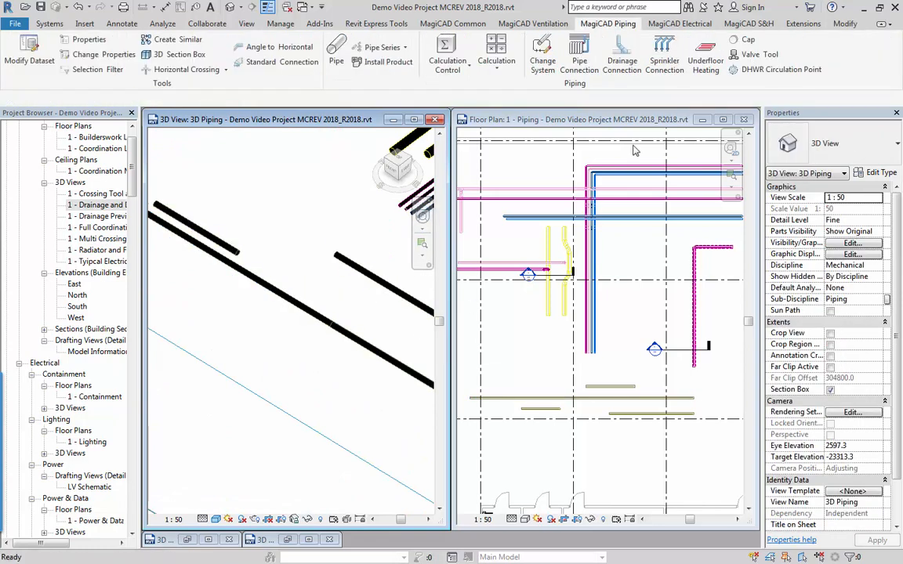
Join the short drainage pipe above the main in the floor plan to the main using Drainage Connection with the angled connection type.
{"action": "left_click", "coordinate": [625, 62]}
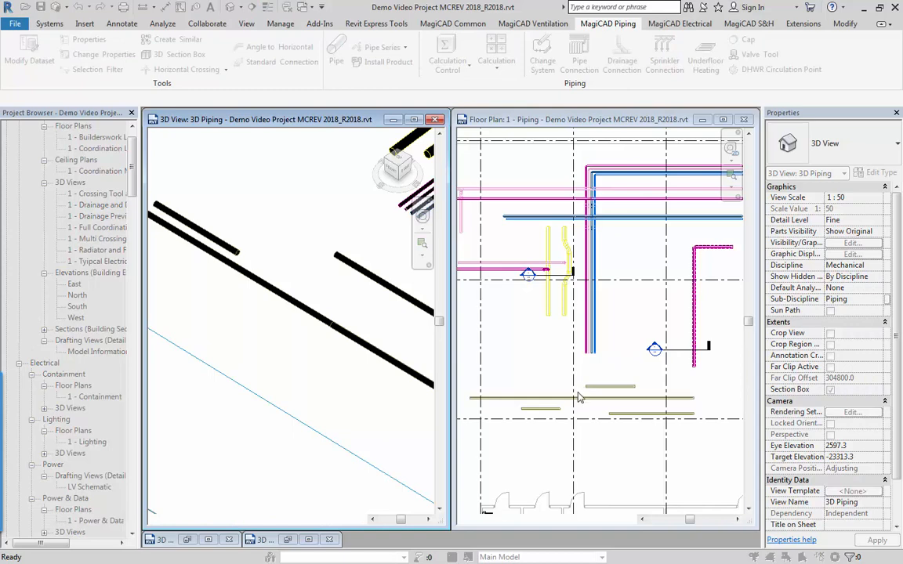
{"action": "scroll", "coordinate": [579, 398], "scroll_direction": "up", "scroll_amount": 2}
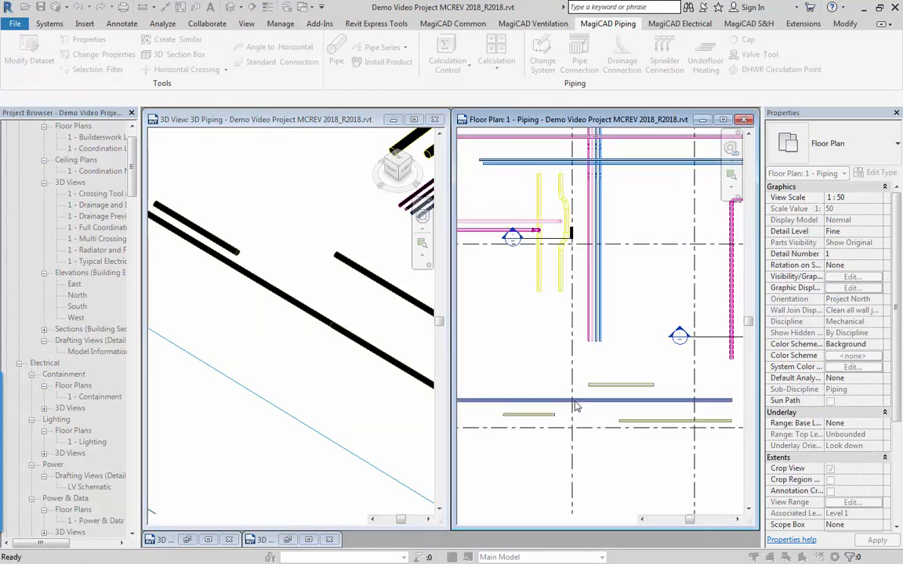
{"action": "left_click", "coordinate": [568, 427]}
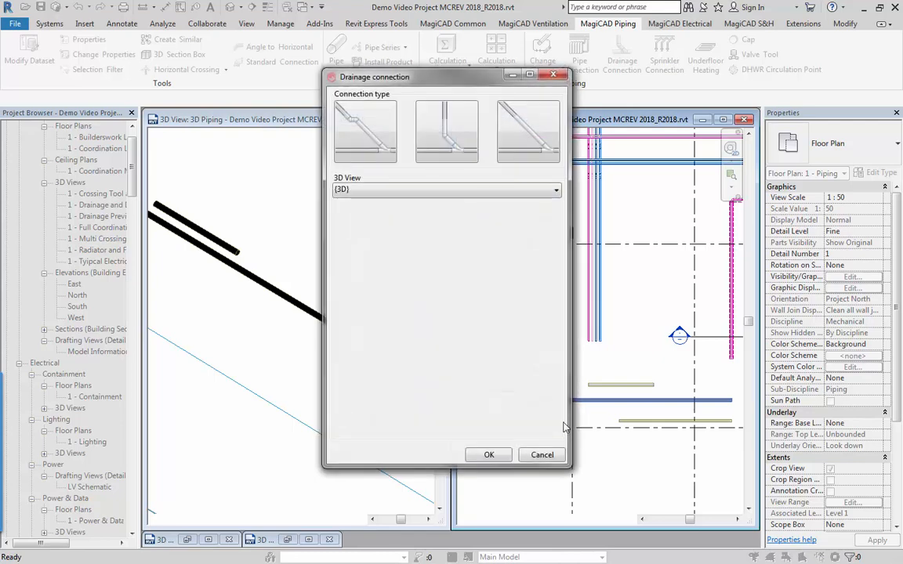
{"action": "left_click", "coordinate": [490, 456]}
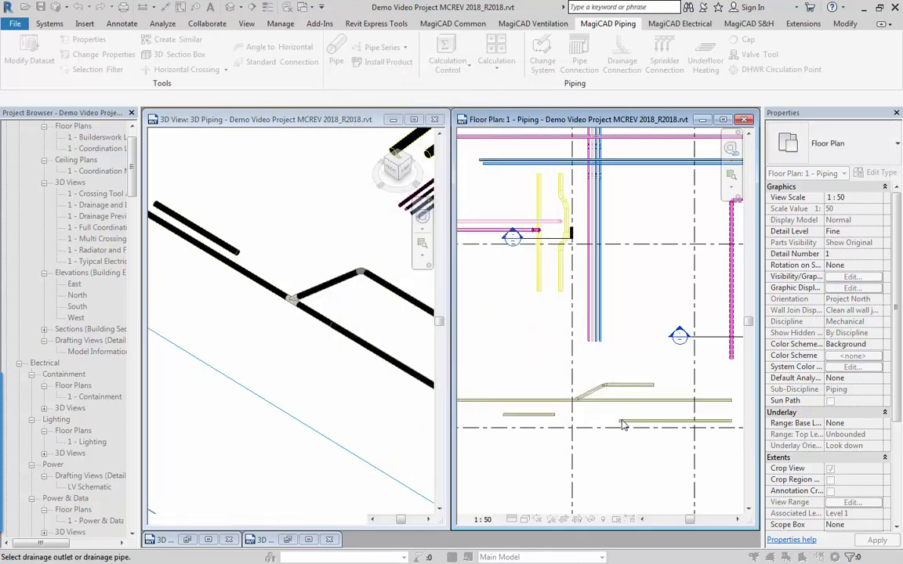
Join both drainage pipes below the main in the floor plan to it using the same angled drainage connection type.
{"action": "scroll", "coordinate": [615, 425], "scroll_direction": "up", "scroll_amount": 3}
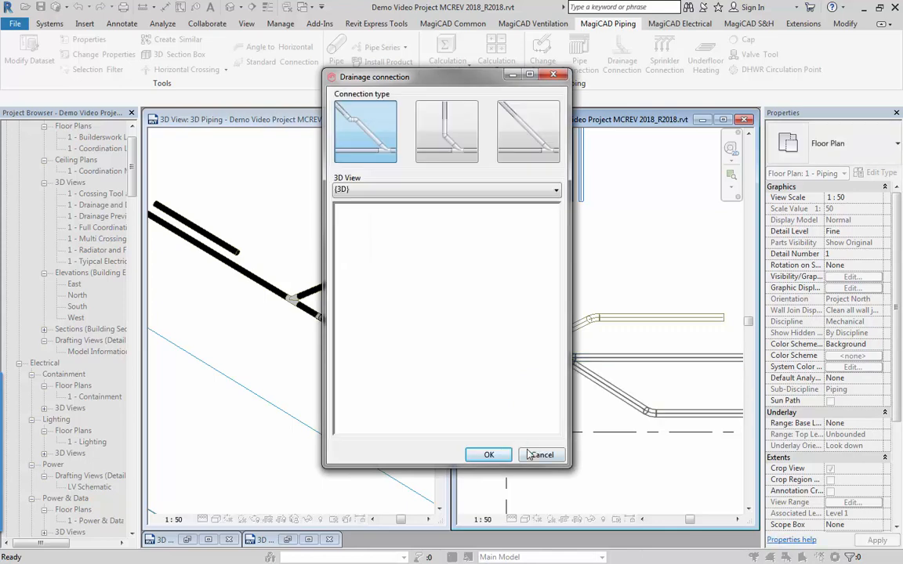
{"action": "left_click", "coordinate": [489, 455]}
{"action": "middle_click_drag", "start_coordinate": [544, 440], "coordinate": [678, 441]}
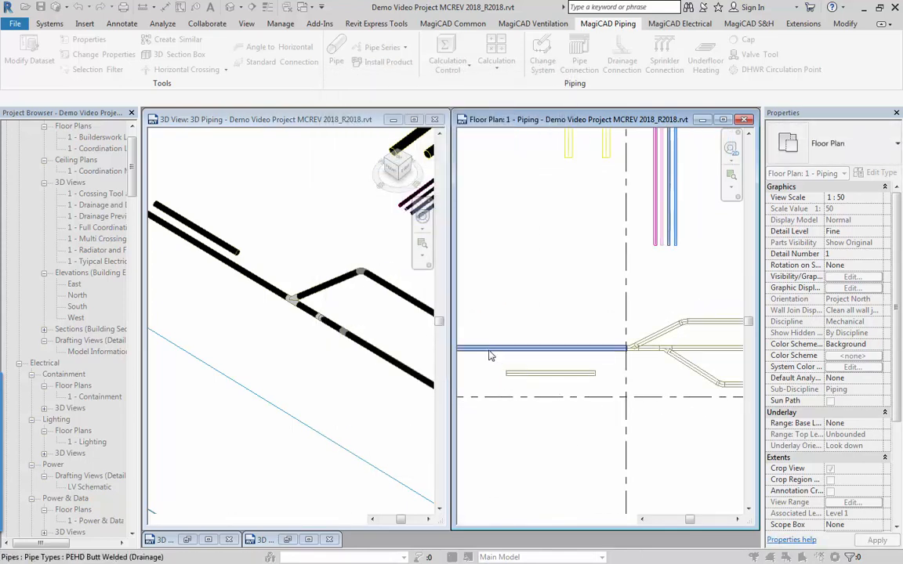
{"action": "middle_click_drag", "start_coordinate": [472, 355], "coordinate": [558, 362]}
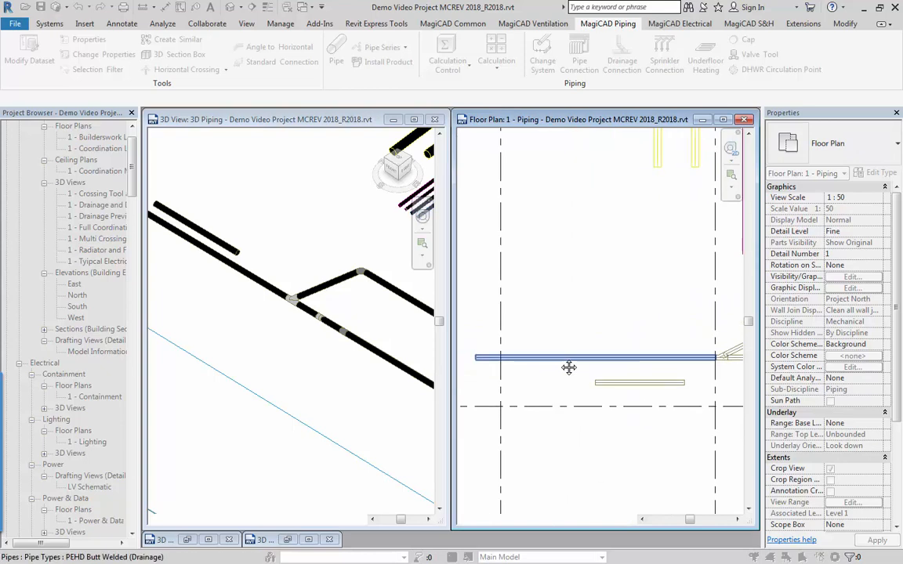
{"action": "left_click", "coordinate": [530, 405]}
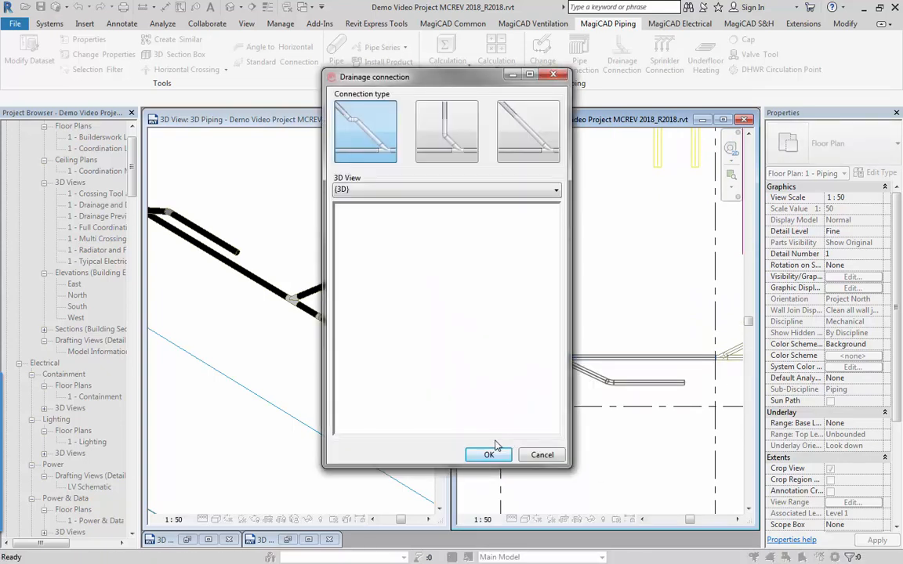
{"action": "left_click", "coordinate": [489, 455]}
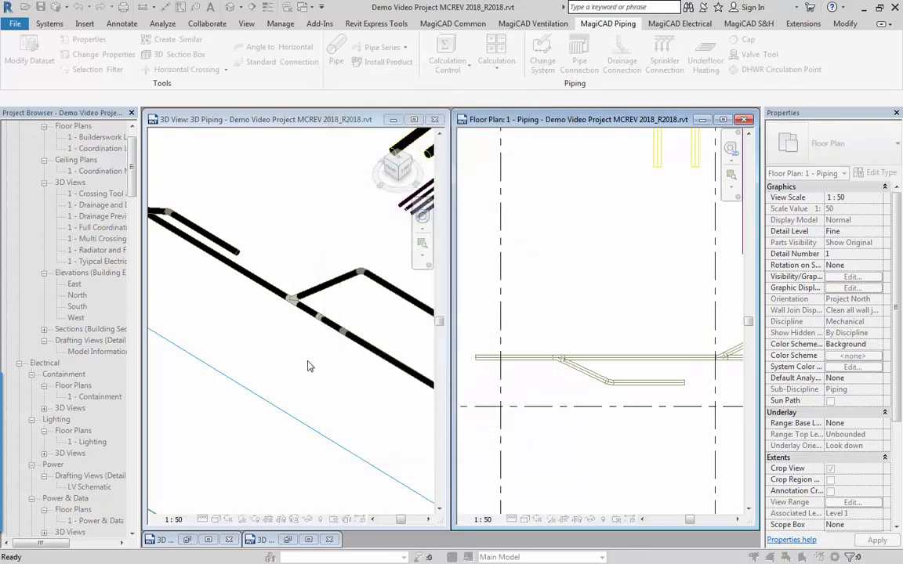
Examine the three new drainage branches in the 3D view, inspecting their angled pipes, bends and junctions from several sides.
{"action": "left_click", "coordinate": [361, 359]}
{"action": "left_click", "coordinate": [384, 378]}
{"action": "middle_click_drag", "start_coordinate": [384, 378], "coordinate": [323, 401], "text": "shift"}
{"action": "left_click", "coordinate": [350, 395]}
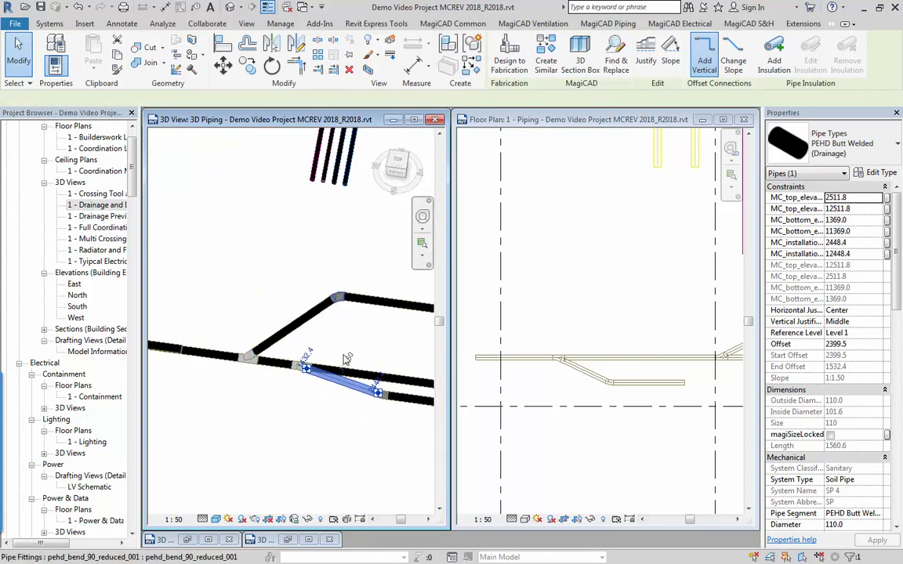
{"action": "left_click", "coordinate": [337, 301]}
{"action": "middle_click_drag", "start_coordinate": [337, 302], "coordinate": [192, 320], "text": "shift"}
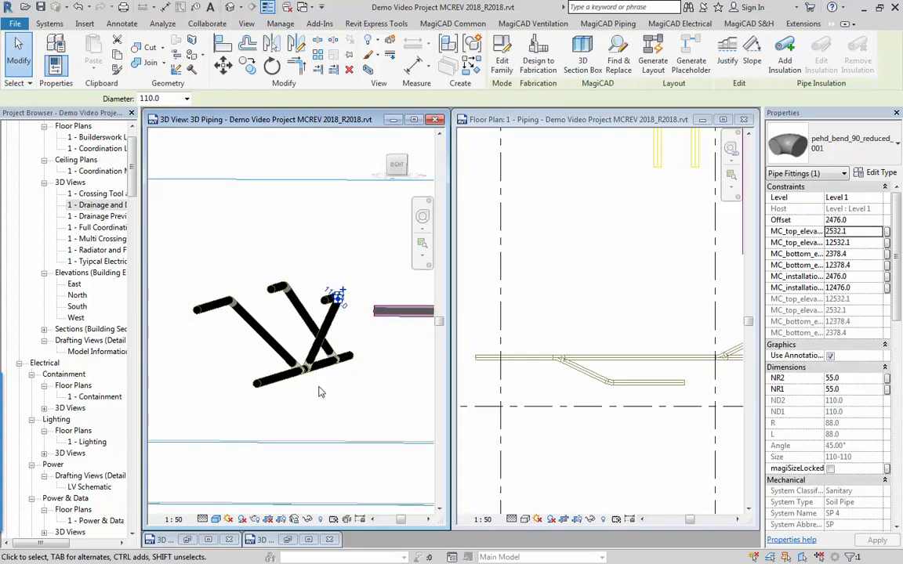
{"action": "middle_click_drag", "start_coordinate": [319, 392], "coordinate": [252, 379], "text": "shift"}
{"action": "scroll", "coordinate": [277, 403], "scroll_direction": "down", "scroll_amount": 4}
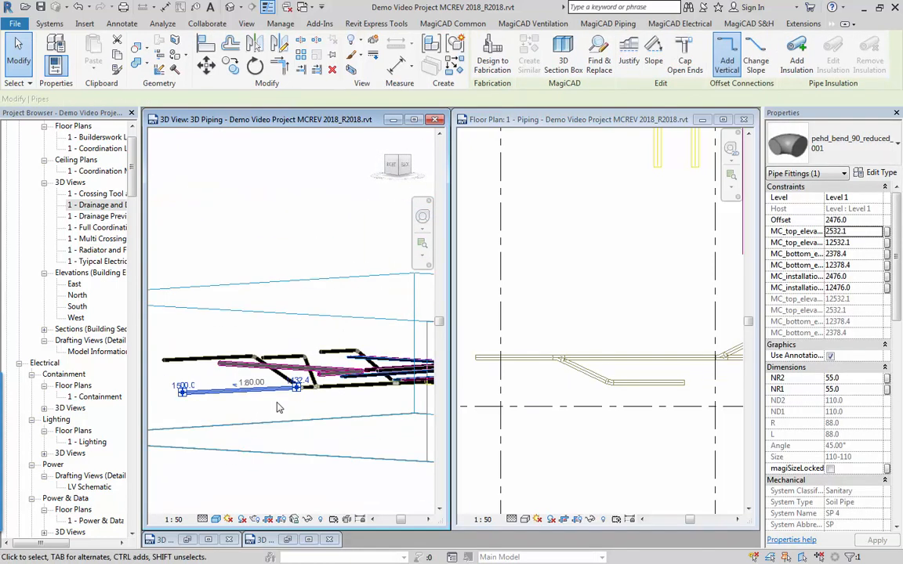
{"action": "middle_click_drag", "start_coordinate": [293, 434], "coordinate": [298, 475], "text": "shift"}
{"action": "left_click", "coordinate": [244, 361]}
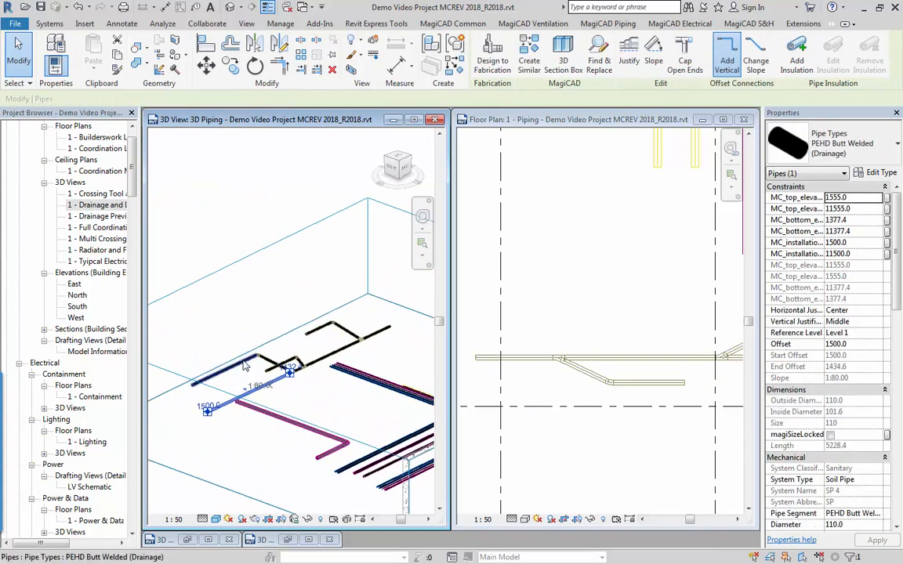
{"action": "middle_click_drag", "start_coordinate": [258, 400], "coordinate": [343, 444], "text": "shift"}
{"action": "key", "text": "Escape"}
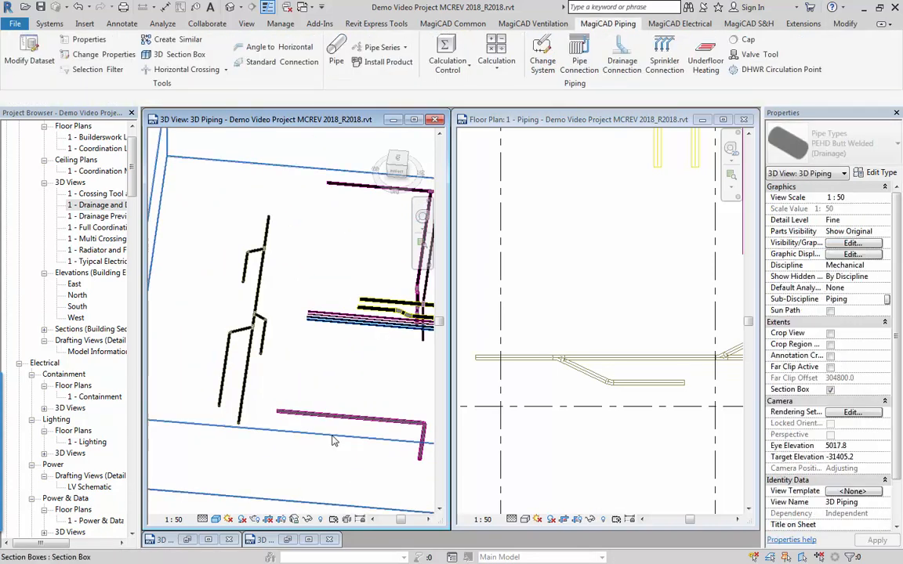
Start a new pipe in the piping floor plan and assign it the LTHW VT - Flow system type.
{"action": "left_click", "coordinate": [563, 262]}
{"action": "scroll", "coordinate": [586, 274], "scroll_direction": "down", "scroll_amount": 3}
{"action": "scroll", "coordinate": [612, 275], "scroll_direction": "down", "scroll_amount": 2}
{"action": "middle_click_drag", "start_coordinate": [613, 261], "coordinate": [591, 385]}
{"action": "middle_click_drag", "start_coordinate": [679, 359], "coordinate": [621, 335]}
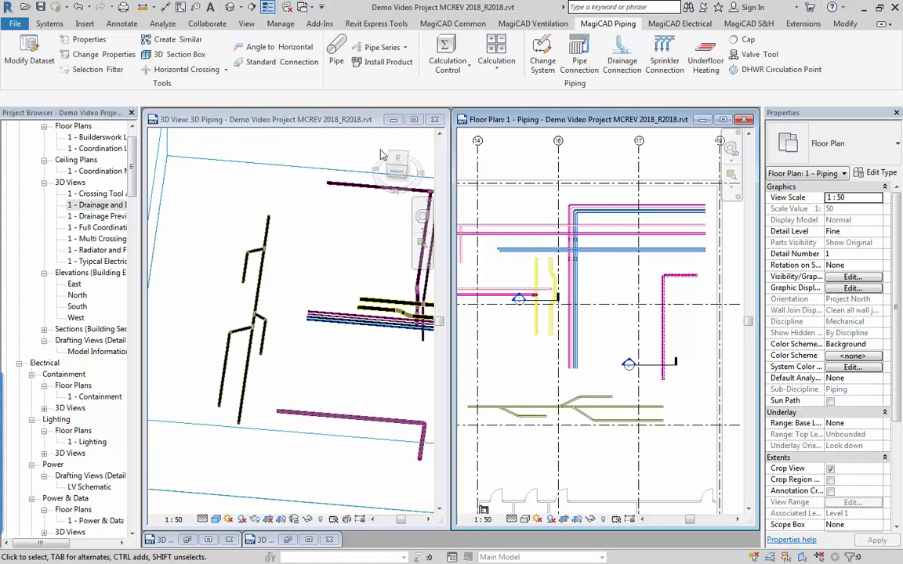
{"action": "left_click", "coordinate": [337, 57]}
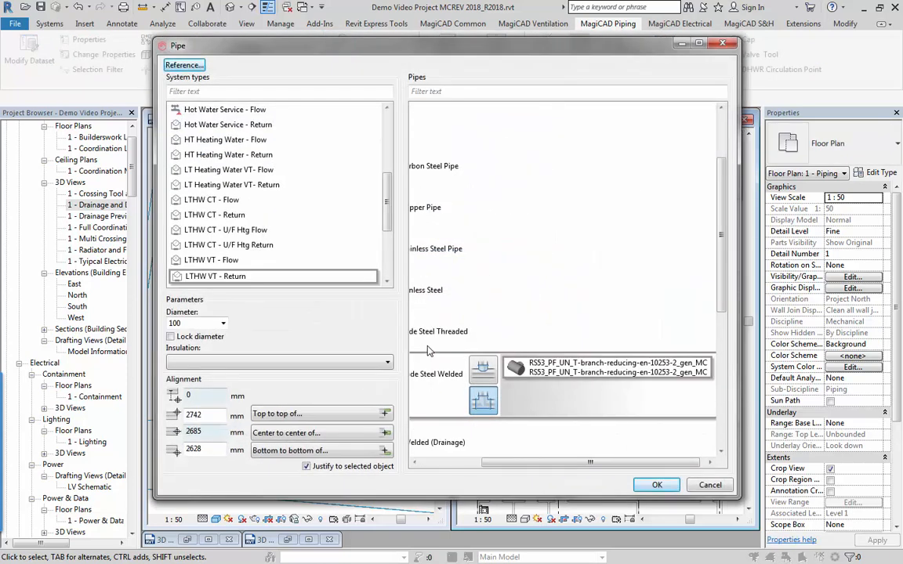
{"action": "mouse_move", "coordinate": [386, 222]}
{"action": "left_mouse_down"}
{"action": "mouse_move", "coordinate": [386, 133]}
{"action": "mouse_move", "coordinate": [392, 177]}
{"action": "mouse_move", "coordinate": [377, 232]}
{"action": "left_mouse_up"}
{"action": "left_click", "coordinate": [251, 201]}
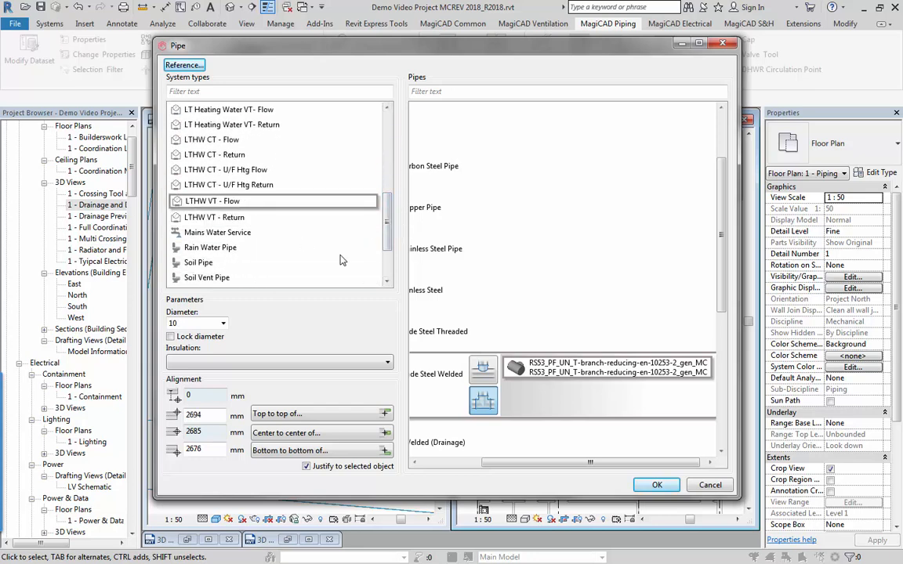
Choose the Copper Soldered (Old Table X) pipe type with a diameter of 42.
{"action": "left_click", "coordinate": [463, 463]}
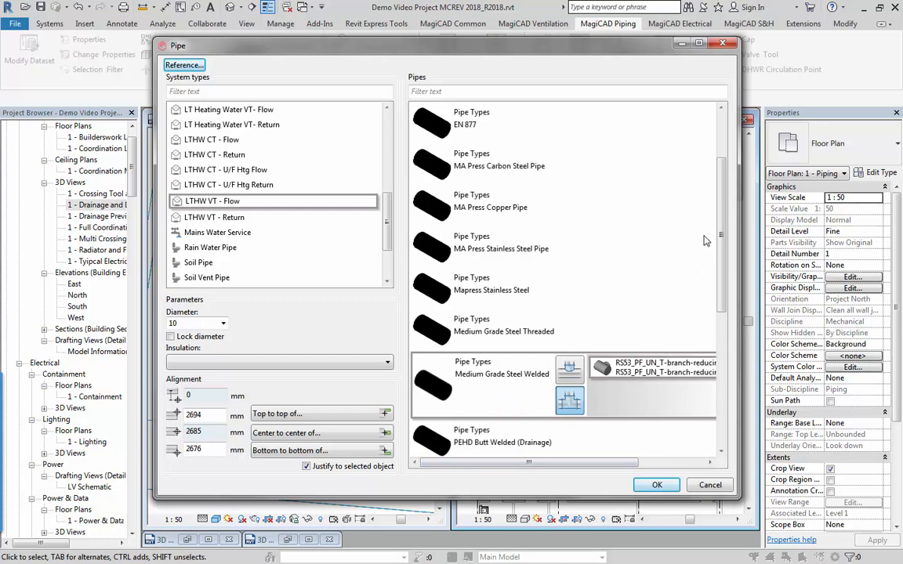
{"action": "scroll", "coordinate": [559, 227], "scroll_direction": "up", "scroll_amount": 2}
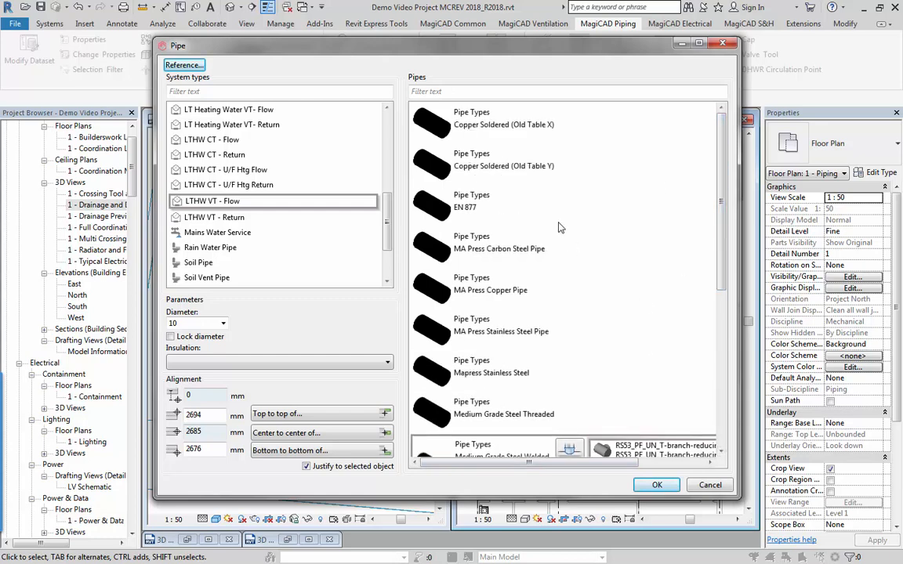
{"action": "left_click", "coordinate": [432, 123]}
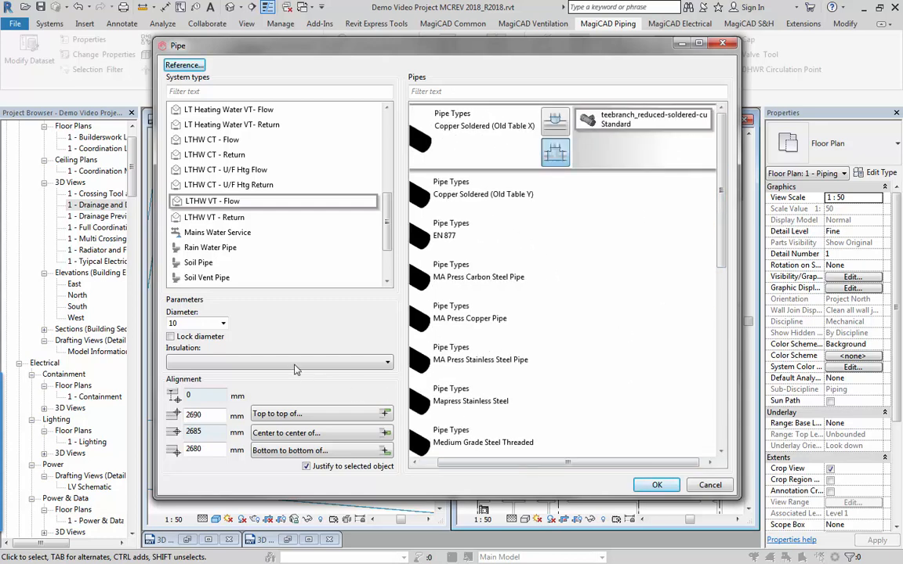
{"action": "left_click", "coordinate": [223, 324]}
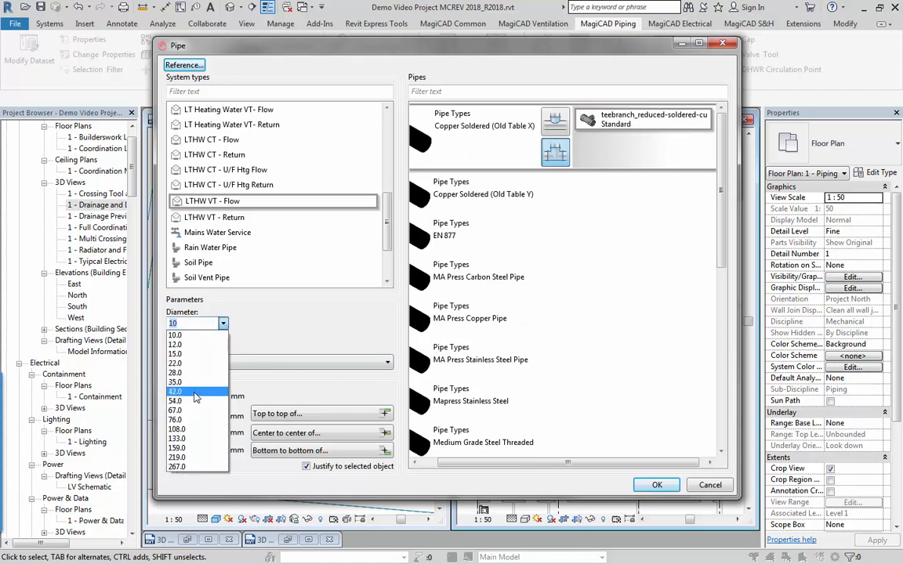
{"action": "left_click", "coordinate": [195, 392]}
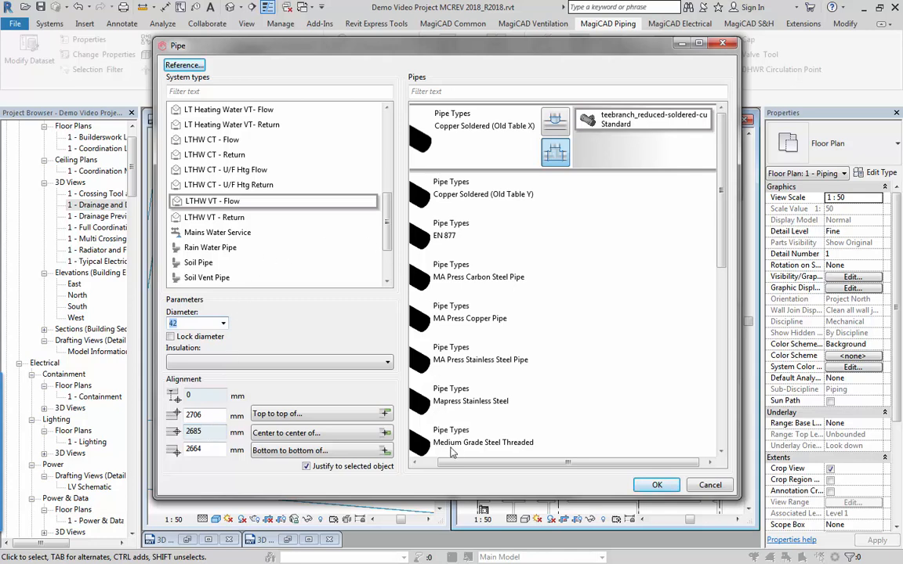
Choose the Medium Grade Steel Threaded pipe type with a bottom elevation of 2500 mm and a diameter of 40.
{"action": "left_click", "coordinate": [723, 335]}
{"action": "left_click_drag", "start_coordinate": [721, 314], "coordinate": [721, 281]}
{"action": "left_click", "coordinate": [510, 212]}
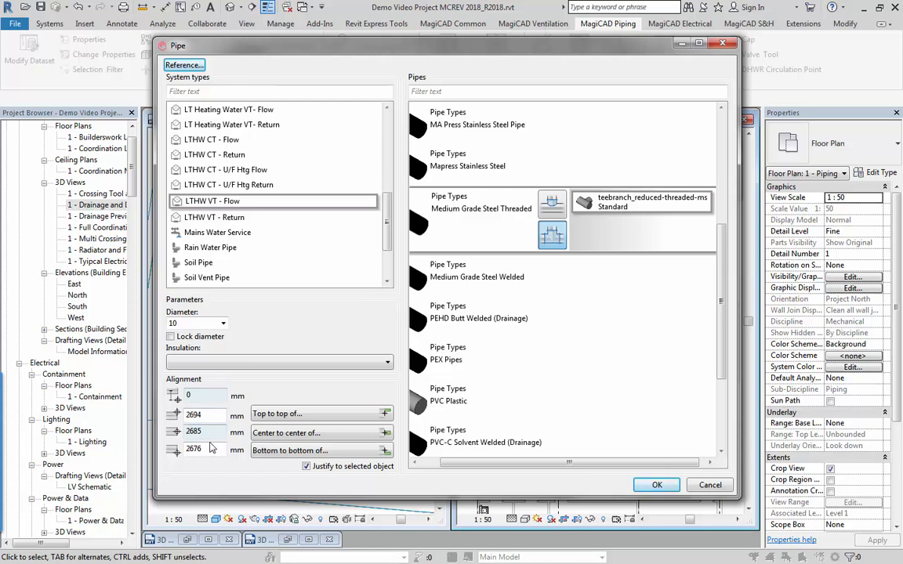
{"action": "type", "text": "2500"}
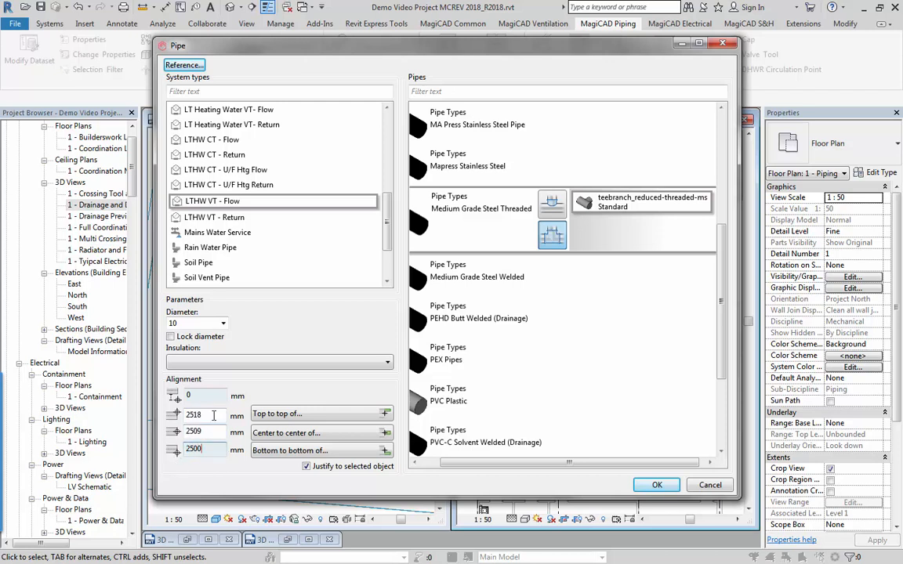
{"action": "left_click", "coordinate": [223, 323]}
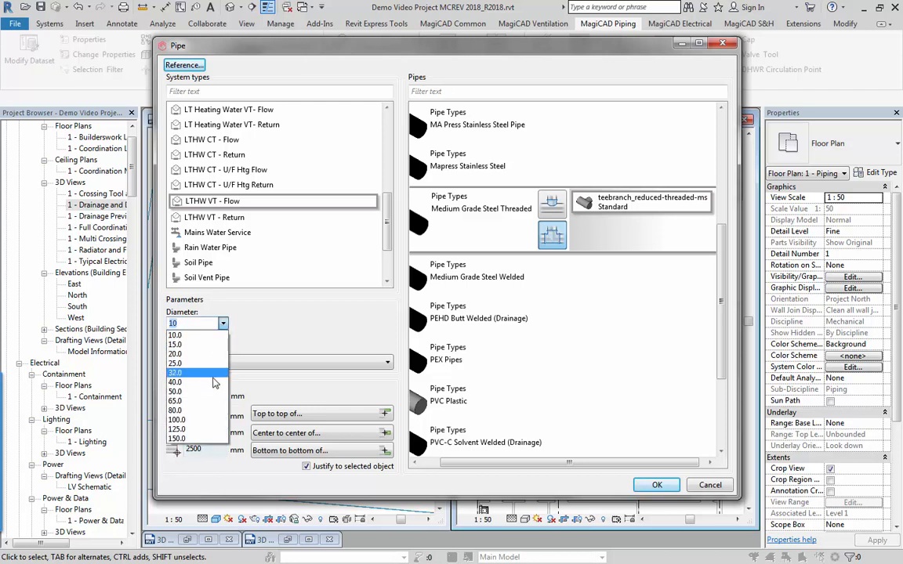
{"action": "left_click", "coordinate": [188, 380]}
{"action": "left_click", "coordinate": [205, 448]}
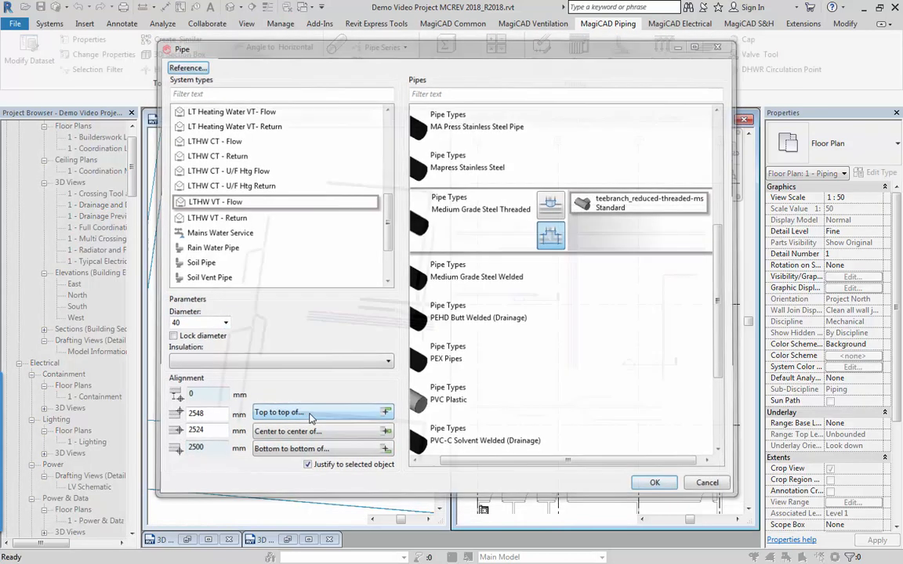
Align the new pipe's elevation top to top with the existing vertical pipe run near the section mark, and accept the pipe settings.
{"action": "left_click", "coordinate": [308, 415]}
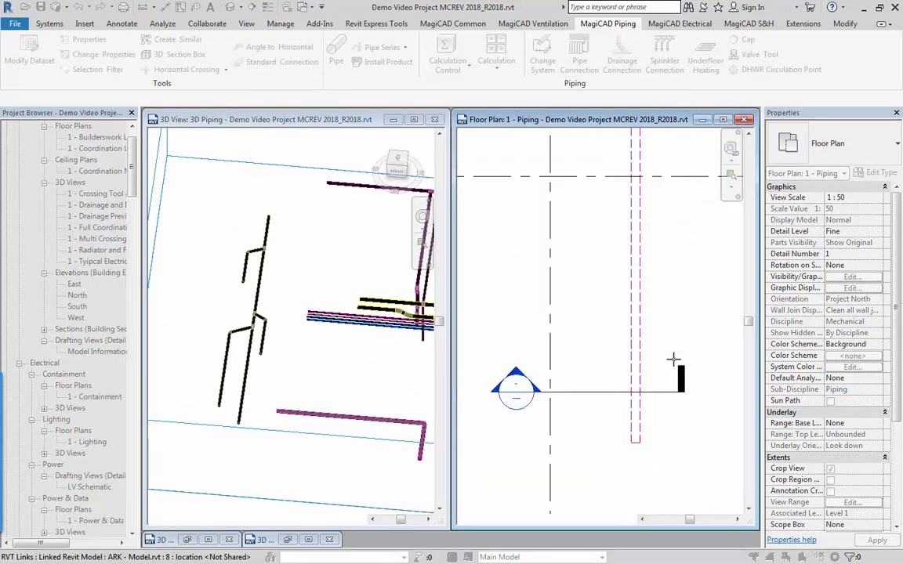
{"action": "left_click", "coordinate": [673, 360]}
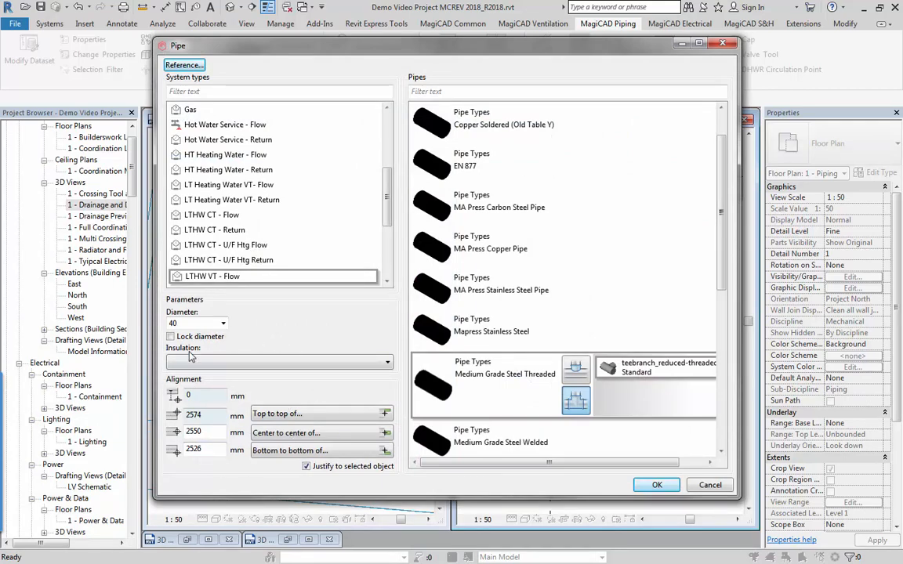
{"action": "left_click", "coordinate": [654, 483]}
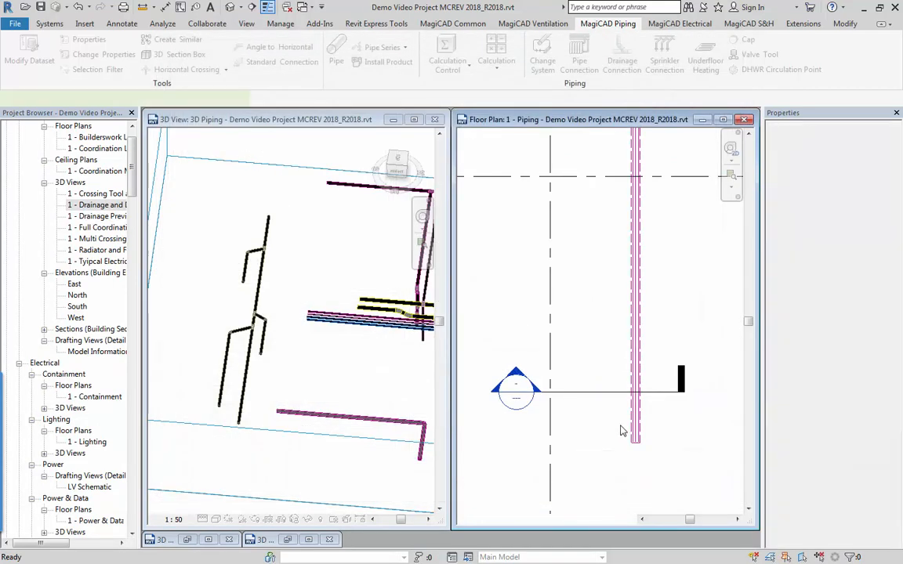
Draw a straight 40 mm pipe in the floor plan beside the insulated pipe, parallel to it and crossing the section line.
{"action": "key", "text": "c"}
{"action": "key", "text": "s"}
{"action": "left_click", "coordinate": [620, 420]}
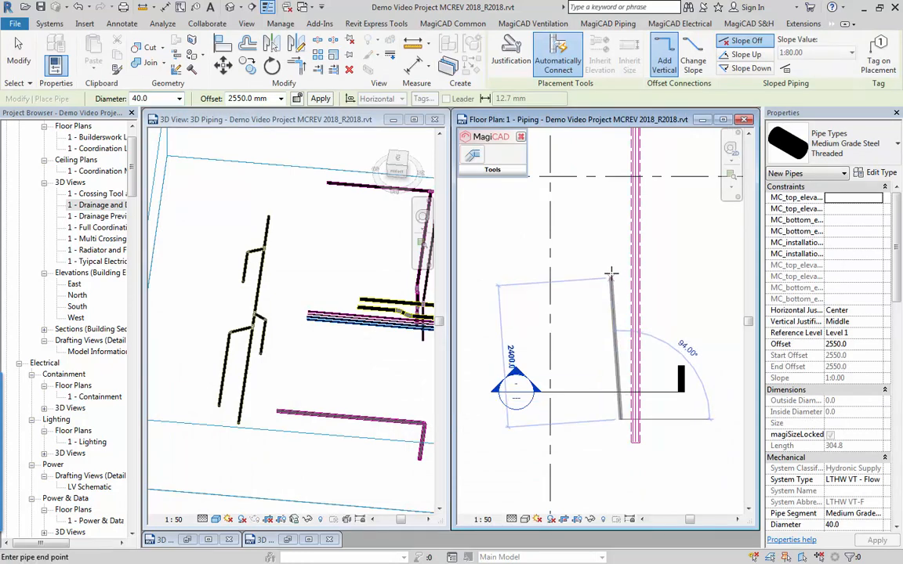
{"action": "left_click", "coordinate": [618, 241]}
{"action": "key", "text": "Escape"}
{"action": "key", "text": "Escape"}
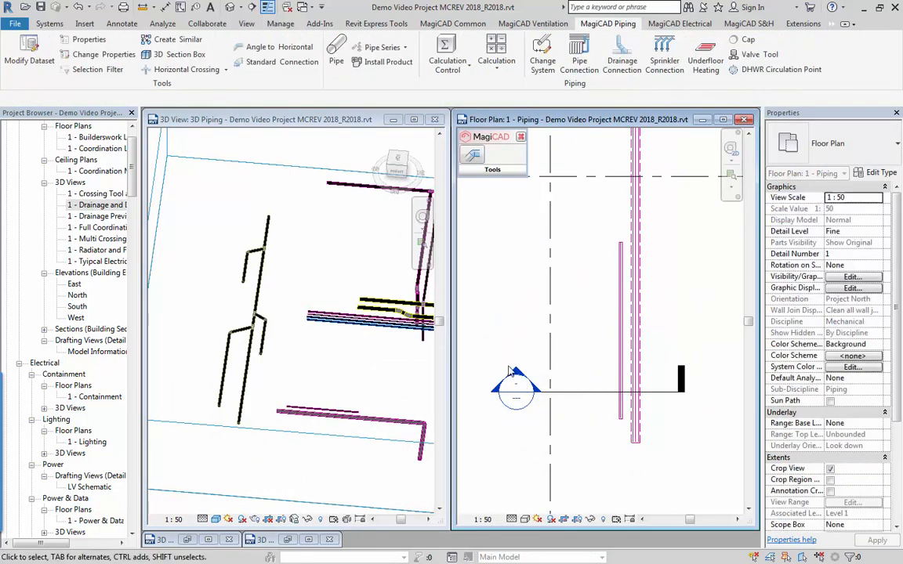
Open Section 4 and draw a horizontal detail line about 300 mm long from the small pipe's top across the large pipe's top.
{"action": "double_click", "coordinate": [516, 376]}
{"action": "scroll", "coordinate": [492, 401], "scroll_direction": "up", "scroll_amount": 3}
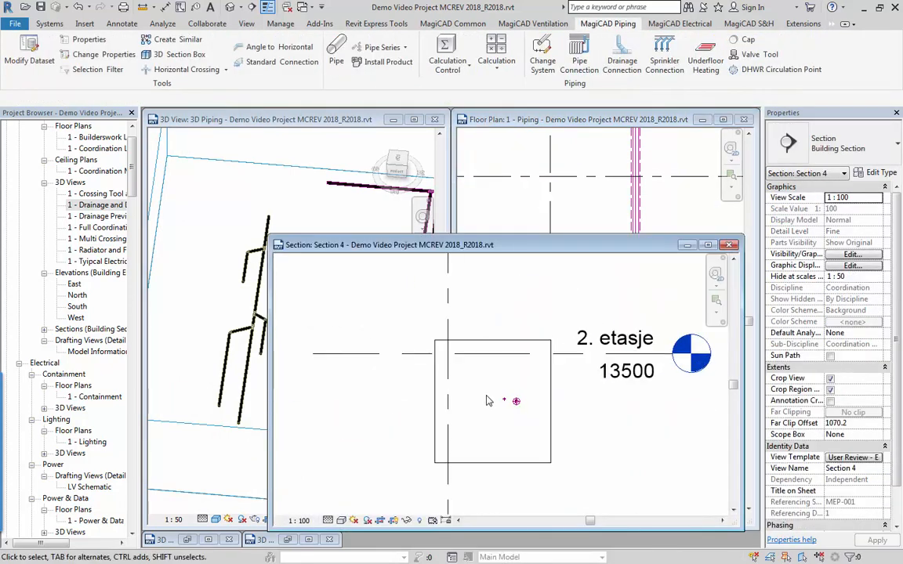
{"action": "scroll", "coordinate": [525, 427], "scroll_direction": "up", "scroll_amount": 5}
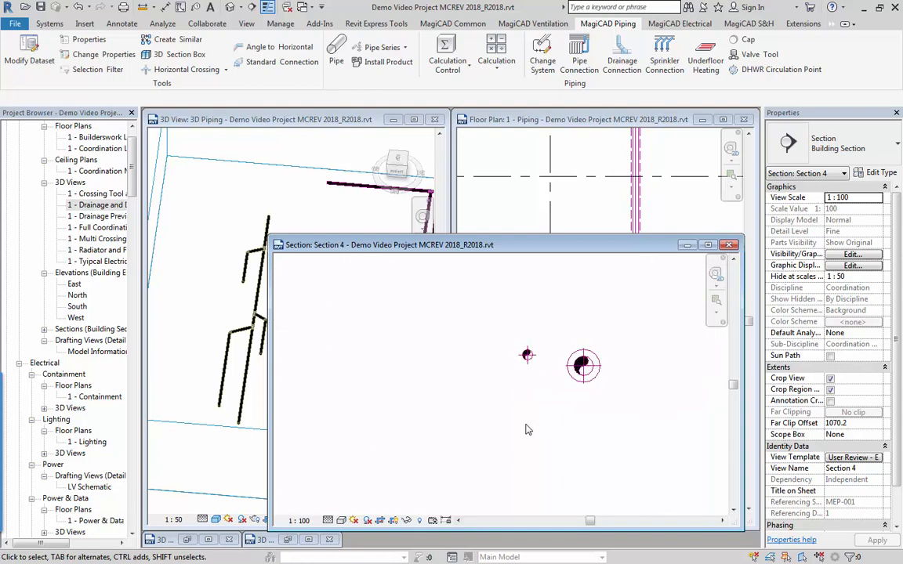
{"action": "middle_click_drag", "start_coordinate": [529, 425], "coordinate": [515, 445]}
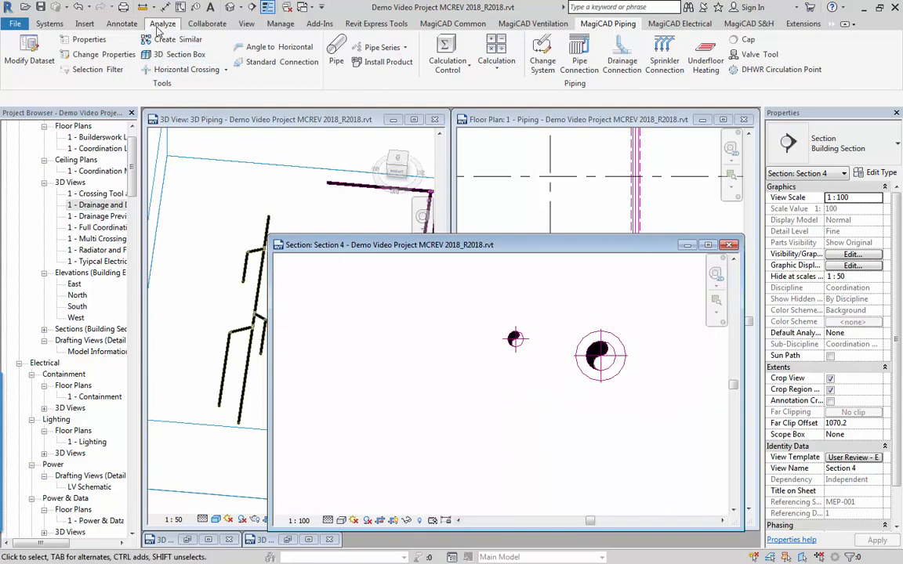
{"action": "key", "text": "d"}
{"action": "key", "text": "l"}
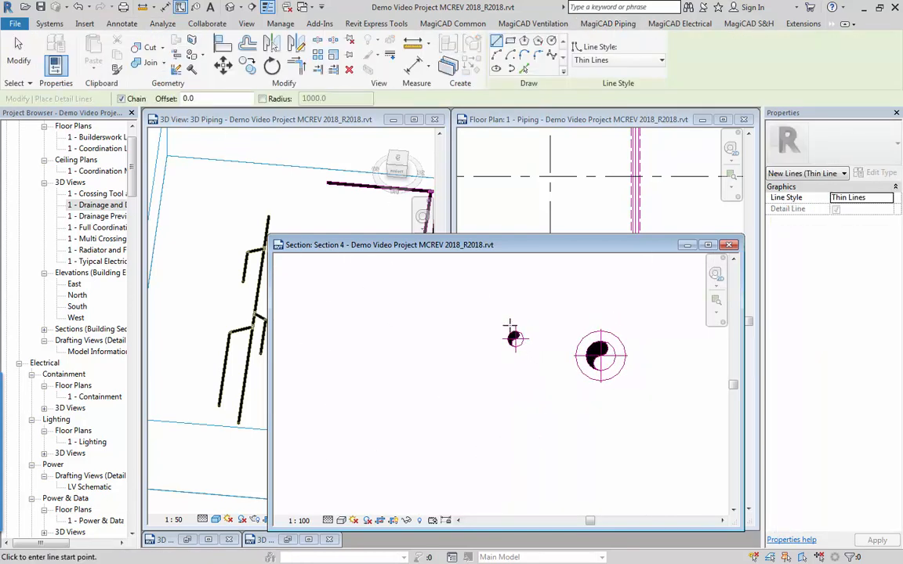
{"action": "left_click", "coordinate": [516, 330]}
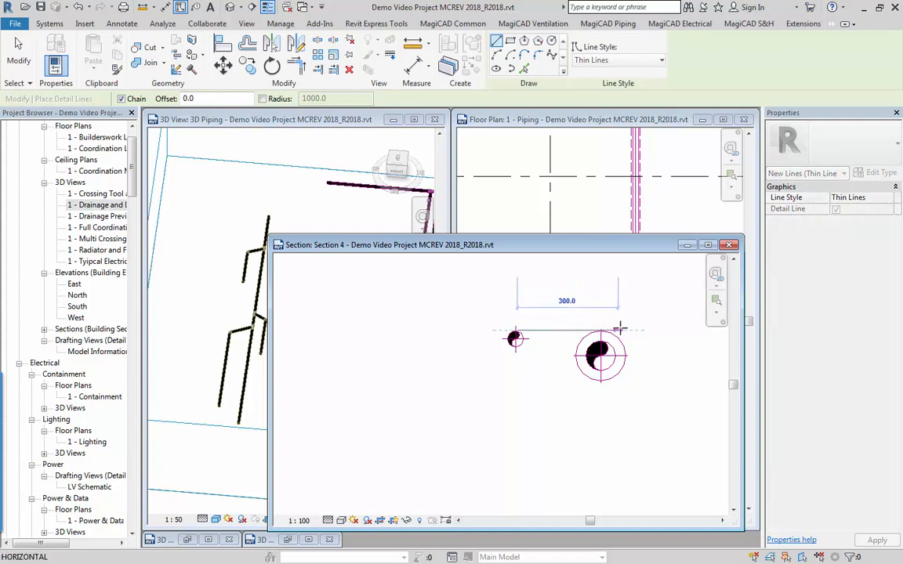
{"action": "left_click", "coordinate": [619, 330]}
{"action": "key", "text": "Escape"}
{"action": "key", "text": "Escape"}
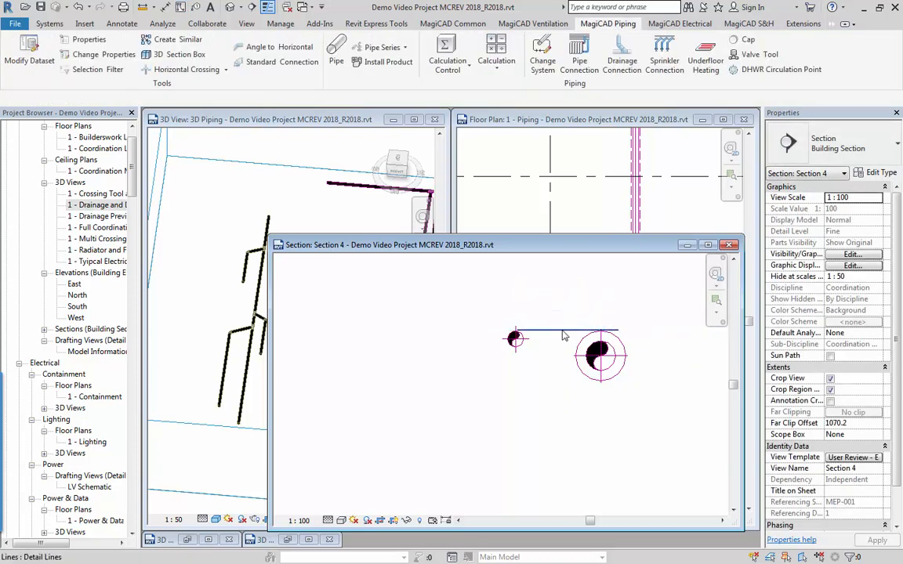
Delete the detail line above the two pipes and close the Section 4 view.
{"action": "left_click", "coordinate": [563, 332]}
{"action": "key", "text": "Delete"}
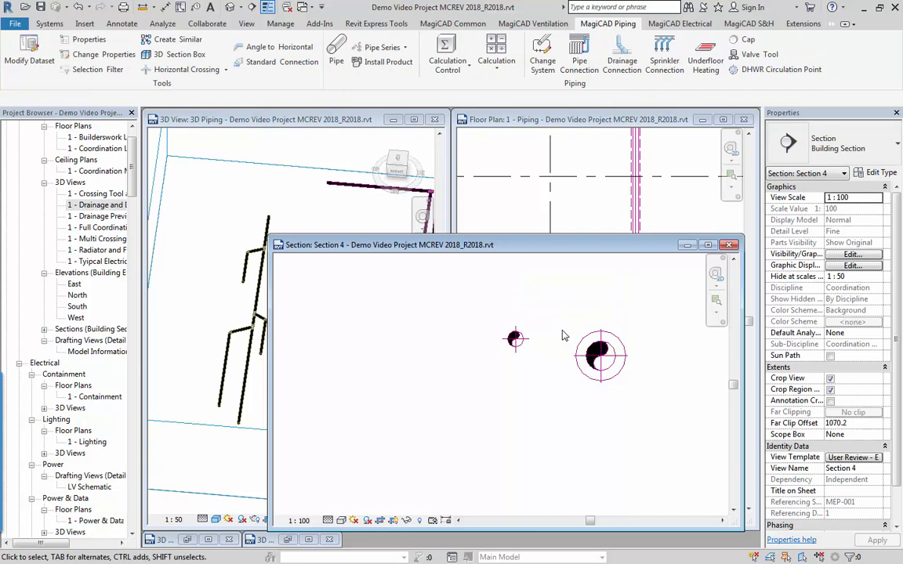
{"action": "scroll", "coordinate": [562, 336], "scroll_direction": "down", "scroll_amount": 2}
{"action": "middle_click_drag", "start_coordinate": [530, 368], "coordinate": [516, 403]}
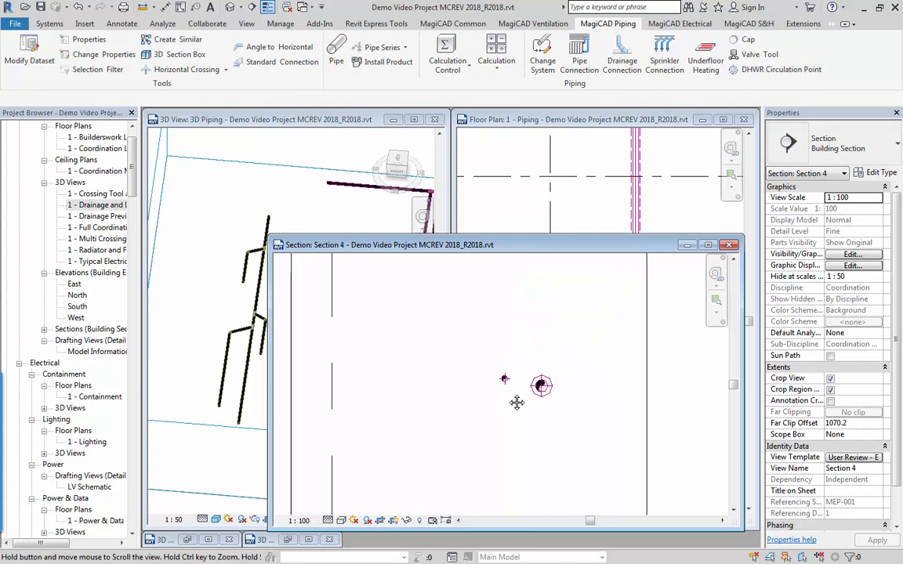
{"action": "left_click", "coordinate": [730, 246]}
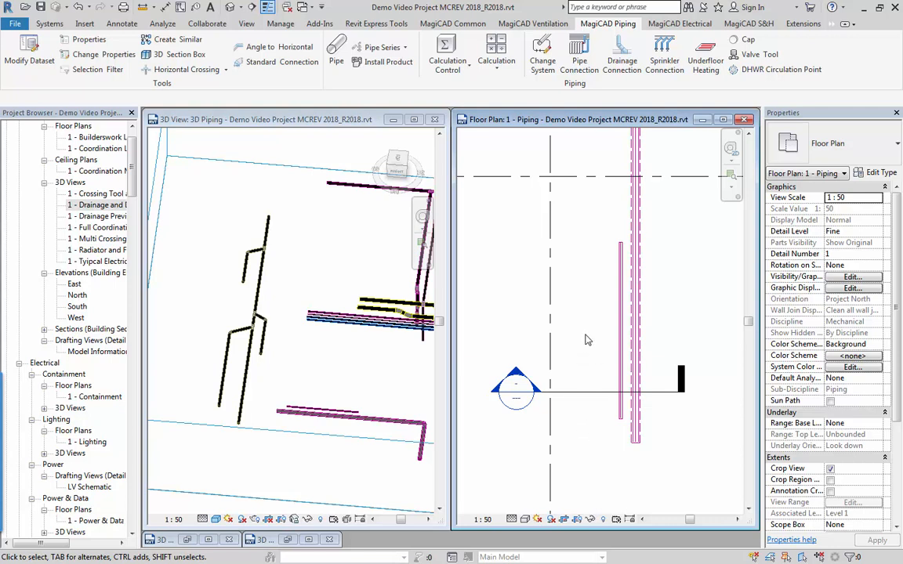
Set up another pipe with Justify to selected object turned off, placed on top of the existing insulated pipe.
{"action": "middle_click_drag", "start_coordinate": [588, 340], "coordinate": [578, 382]}
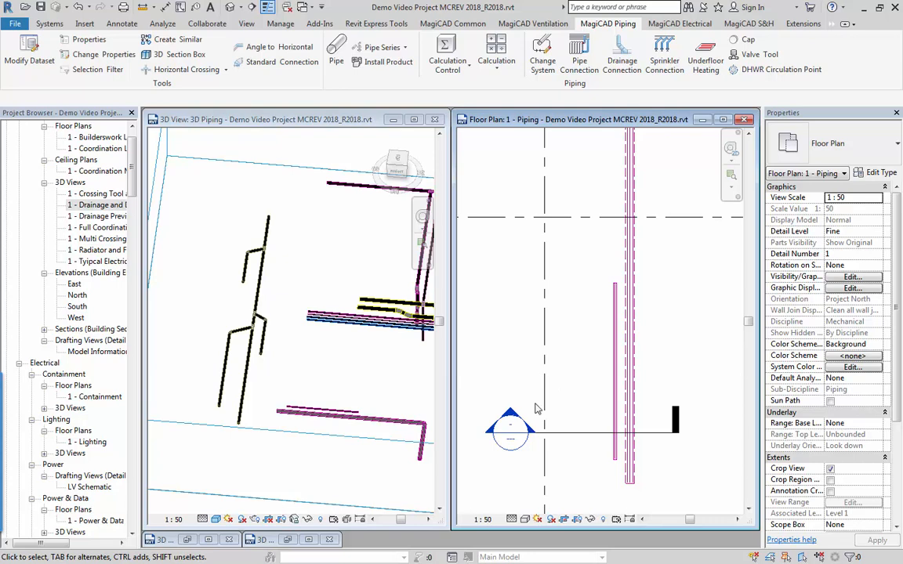
{"action": "left_click", "coordinate": [336, 52]}
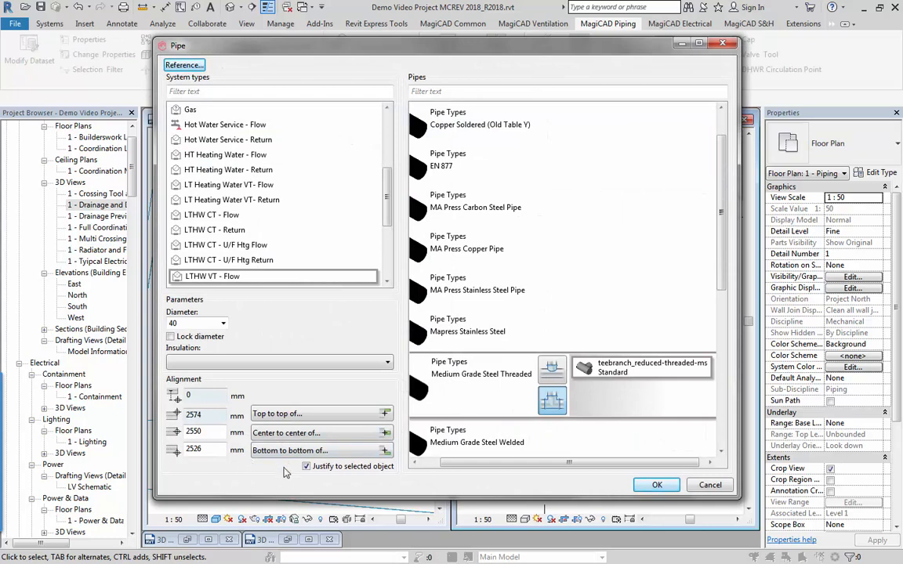
{"action": "left_click", "coordinate": [316, 419]}
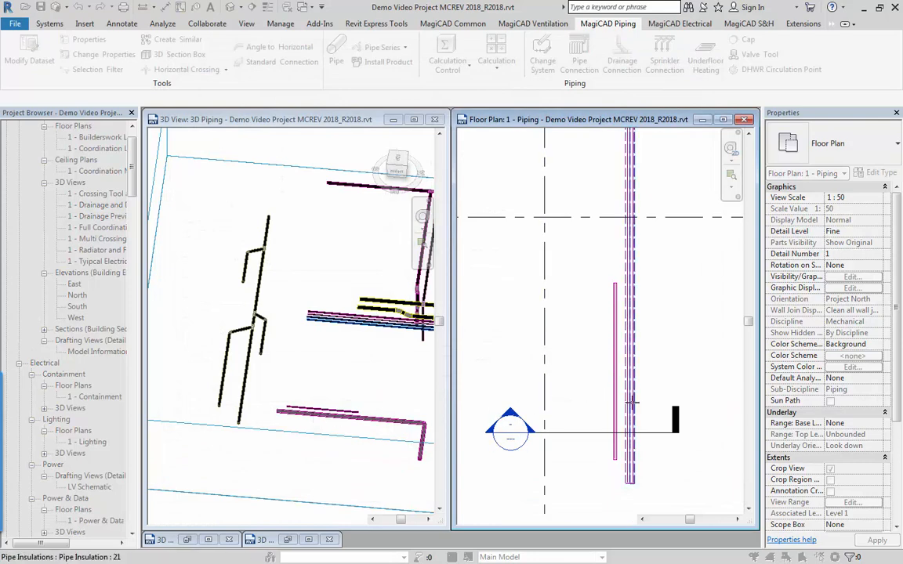
{"action": "left_click", "coordinate": [633, 407]}
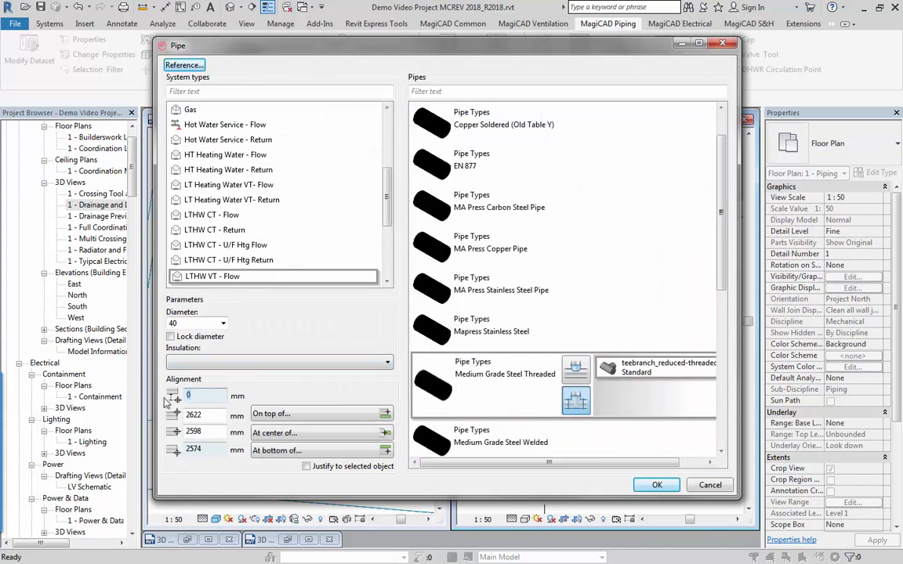
{"action": "left_click", "coordinate": [656, 485]}
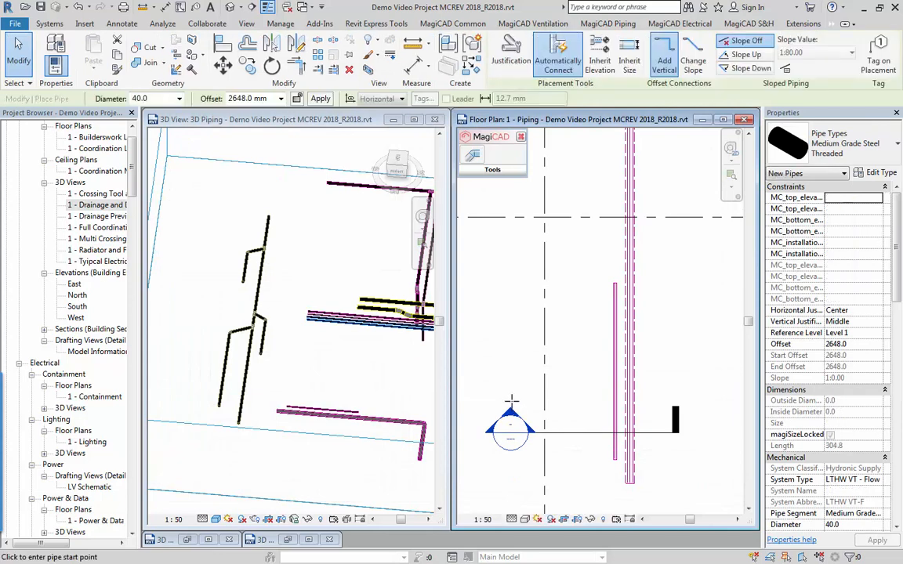
Draw an L-shaped pipe horizontally across both vertical pipes just above the section line, turning up for about 1400 mm.
{"action": "left_click", "coordinate": [510, 403]}
{"action": "left_click", "coordinate": [653, 403]}
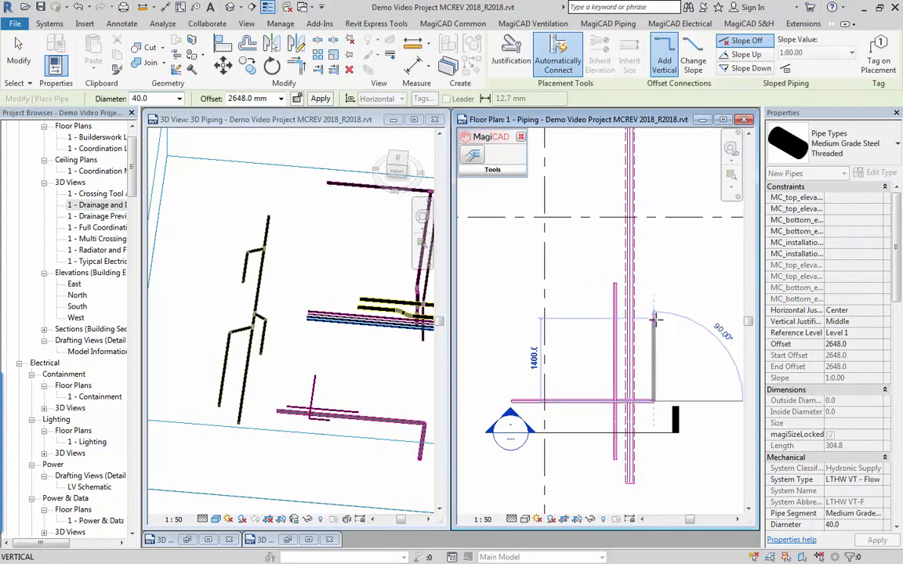
{"action": "left_click", "coordinate": [654, 315]}
{"action": "key", "text": "Escape"}
{"action": "key", "text": "Escape"}
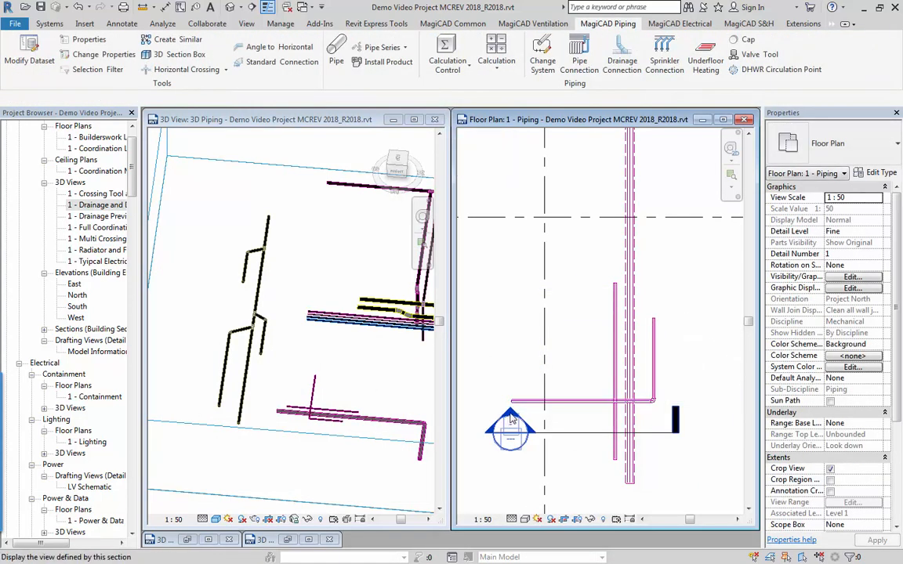
Open Section 4 and inspect the crossing pipe's height relative to the insulated pipe.
{"action": "double_click", "coordinate": [511, 417]}
{"action": "scroll", "coordinate": [517, 416], "scroll_direction": "up", "scroll_amount": 5}
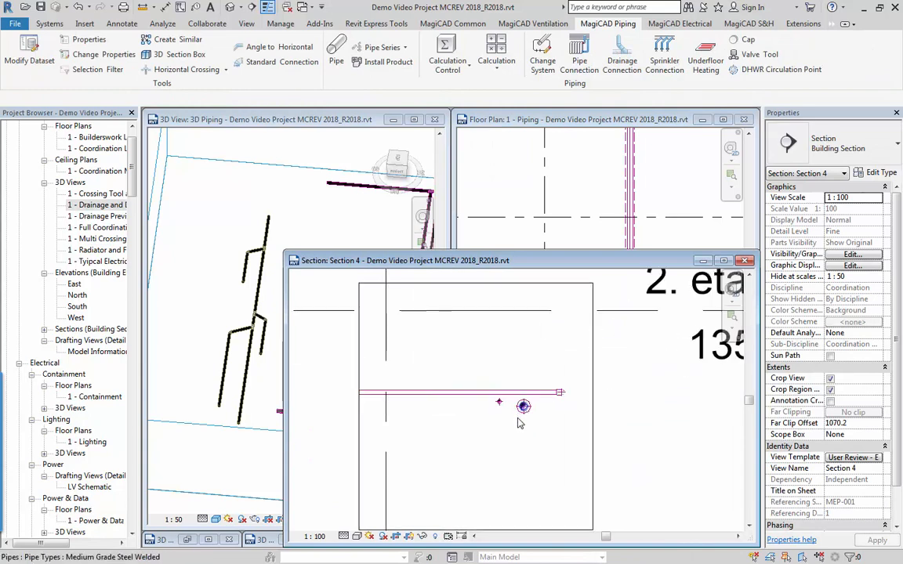
{"action": "scroll", "coordinate": [524, 392], "scroll_direction": "up", "scroll_amount": 4}
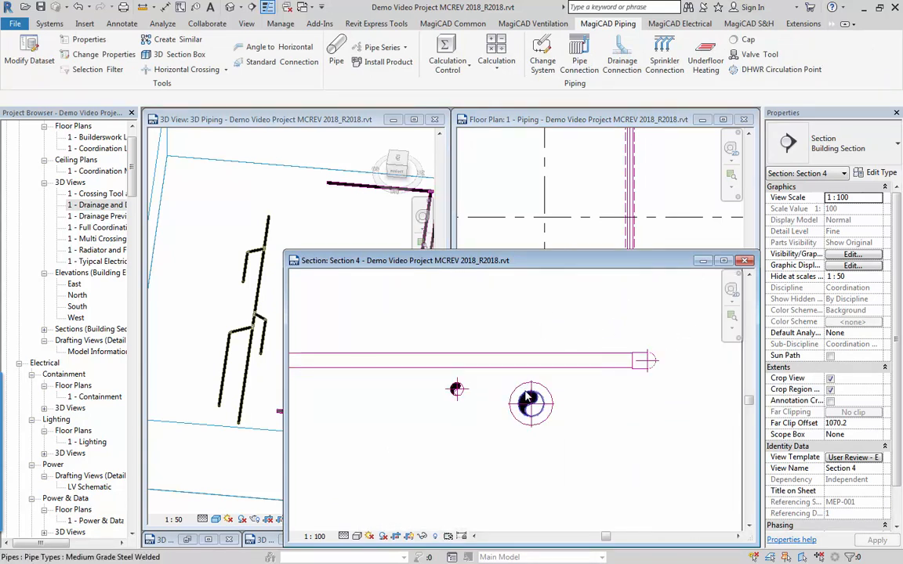
Close the Section 4 and 3D Piping views and tile the Radiator and FCU Connections 3D view beside the piping floor plan.
{"action": "scroll", "coordinate": [523, 409], "scroll_direction": "down", "scroll_amount": 6}
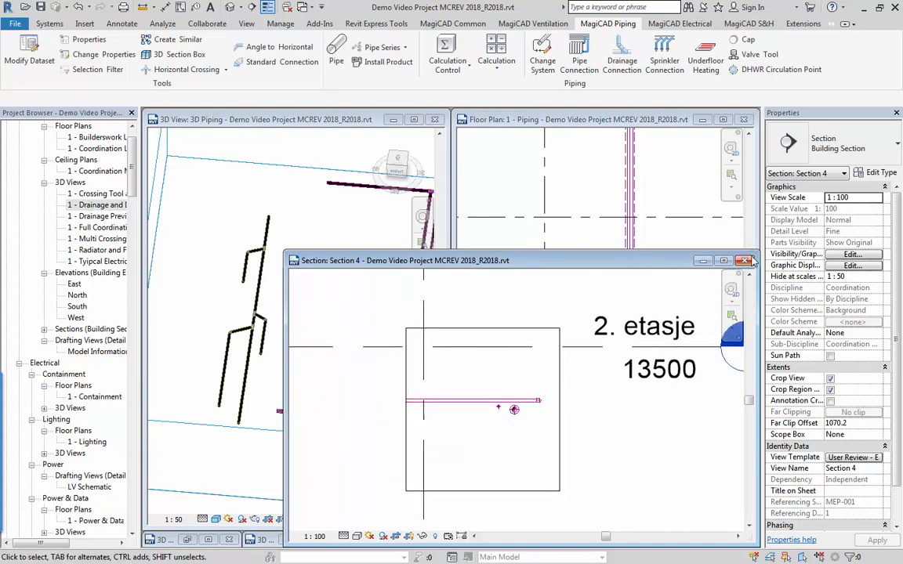
{"action": "left_click", "coordinate": [677, 233]}
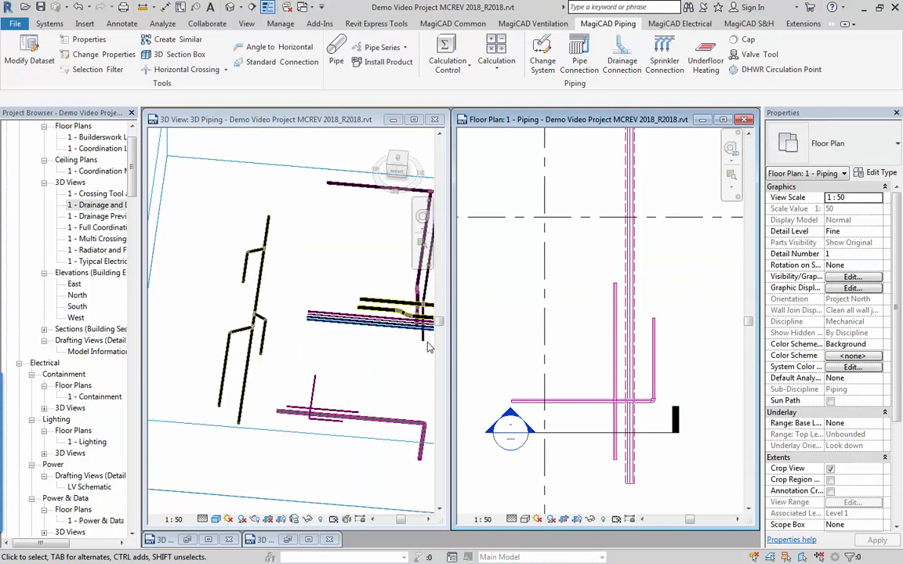
{"action": "left_click", "coordinate": [434, 119]}
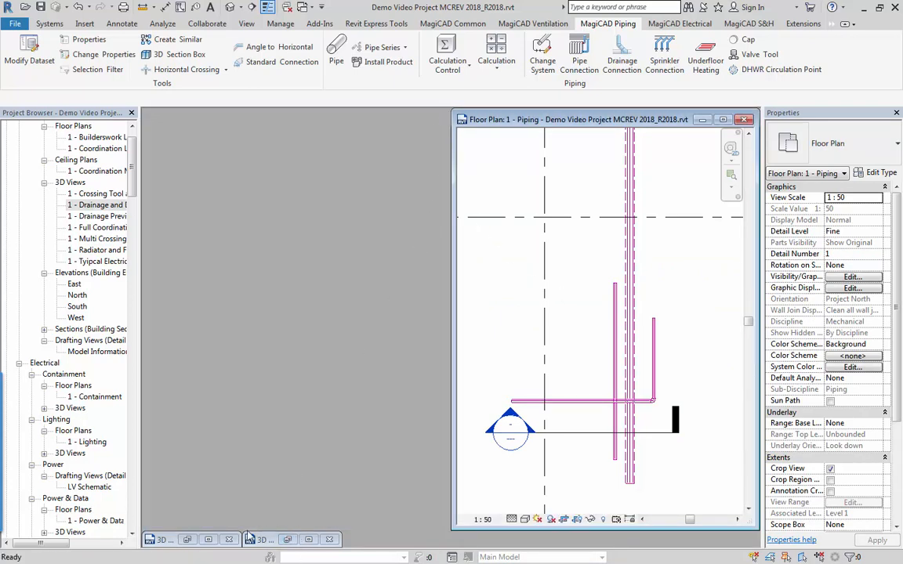
{"action": "left_click", "coordinate": [208, 540]}
{"action": "key", "text": "w"}
{"action": "key", "text": "t"}
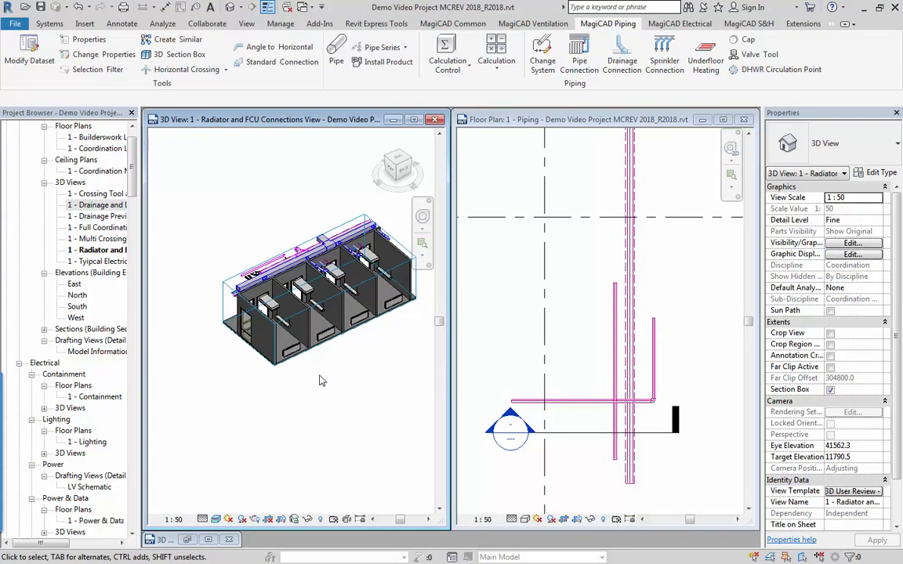
{"action": "middle_click_drag", "start_coordinate": [382, 345], "coordinate": [346, 409]}
Start a Pipe Connection in the floor plan and select the row of radiators along the upper wall of the rooms.
{"action": "left_click", "coordinate": [627, 271]}
{"action": "scroll", "coordinate": [624, 276], "scroll_direction": "down", "scroll_amount": 5}
{"action": "scroll", "coordinate": [532, 382], "scroll_direction": "down", "scroll_amount": 2}
{"action": "middle_click_drag", "start_coordinate": [541, 376], "coordinate": [648, 272]}
{"action": "mouse_move", "coordinate": [572, 406]}
{"action": "middle_mouse_down"}
{"action": "mouse_move", "coordinate": [645, 309]}
{"action": "mouse_move", "coordinate": [673, 285]}
{"action": "mouse_move", "coordinate": [601, 353]}
{"action": "mouse_move", "coordinate": [691, 299]}
{"action": "middle_mouse_up"}
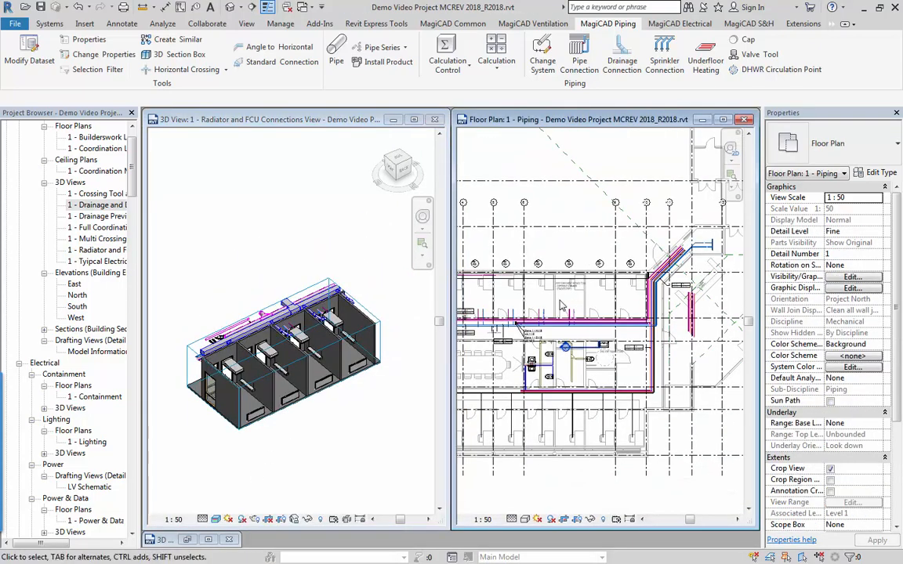
{"action": "scroll", "coordinate": [562, 306], "scroll_direction": "up", "scroll_amount": 5}
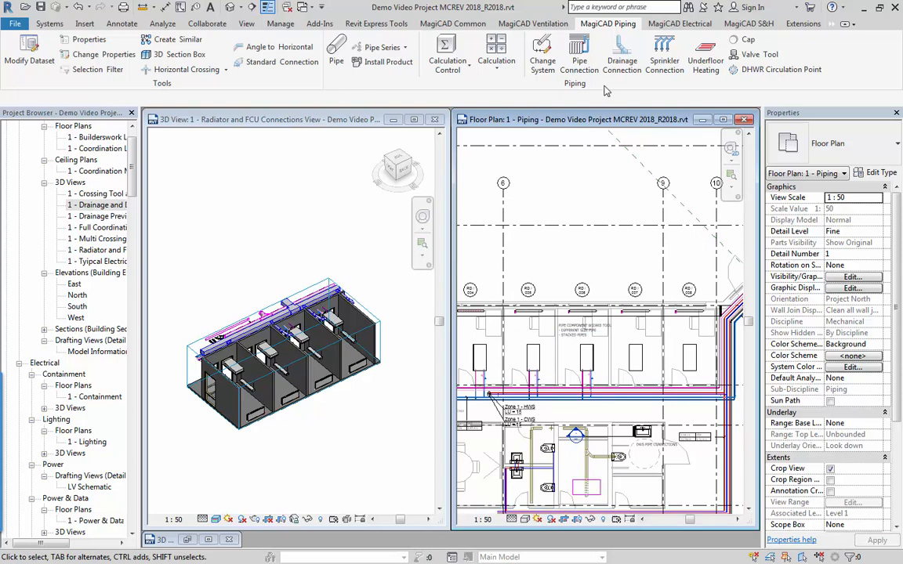
{"action": "left_click", "coordinate": [579, 56]}
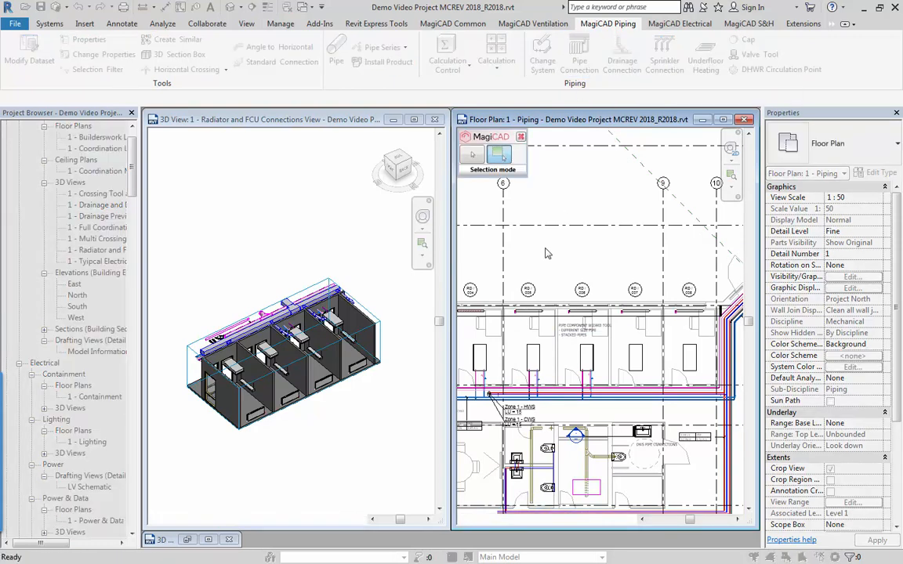
{"action": "left_click_drag", "start_coordinate": [507, 266], "coordinate": [730, 329]}
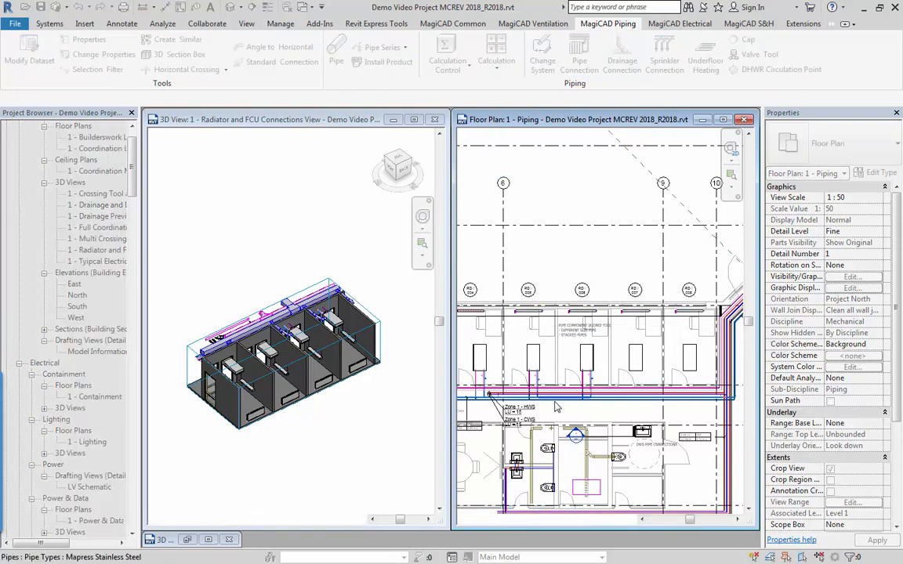
Connect the selected radiators to the corridor heating mains using a 45-degree branch with dH -100 mm.
{"action": "scroll", "coordinate": [514, 390], "scroll_direction": "up", "scroll_amount": 5}
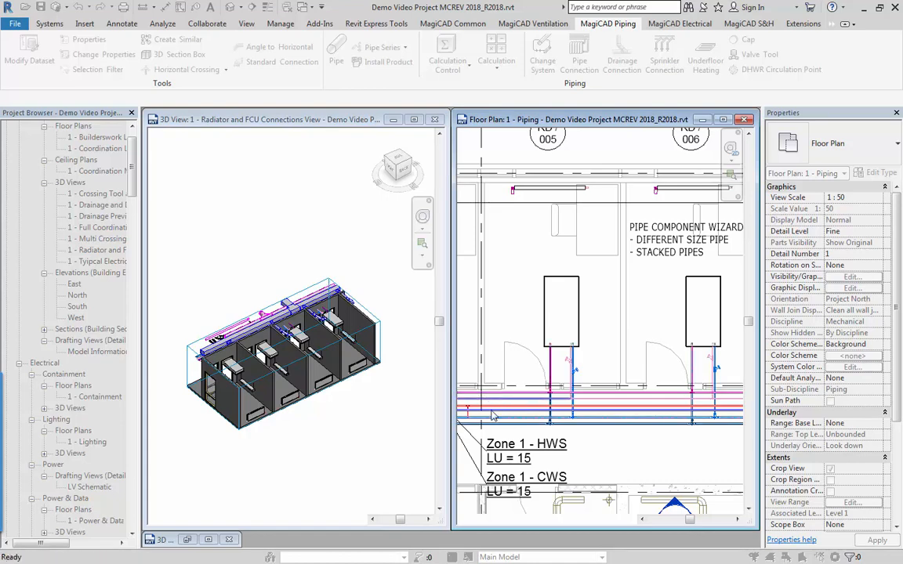
{"action": "left_click", "coordinate": [492, 412]}
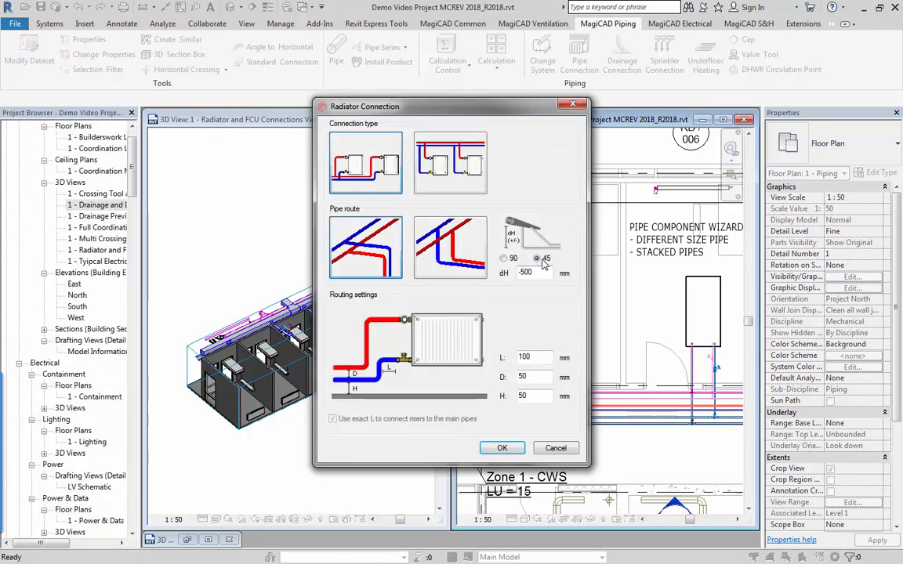
{"action": "left_click_drag", "start_coordinate": [539, 272], "coordinate": [494, 284]}
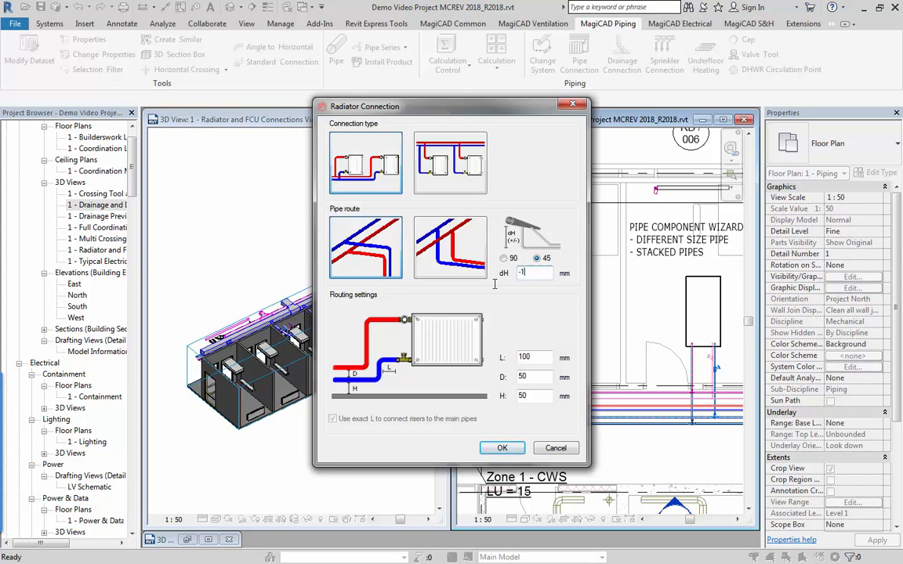
{"action": "left_click", "coordinate": [496, 448]}
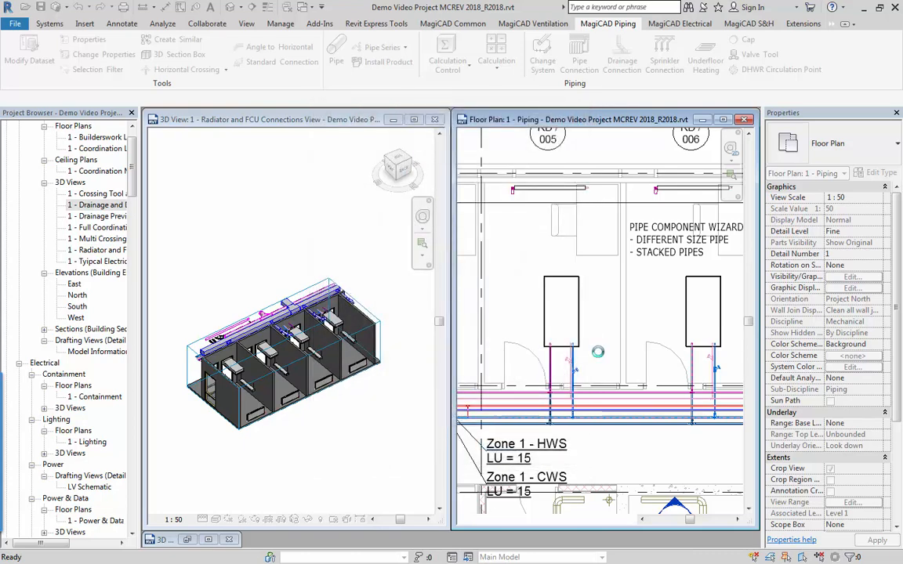
{"action": "left_click", "coordinate": [363, 405]}
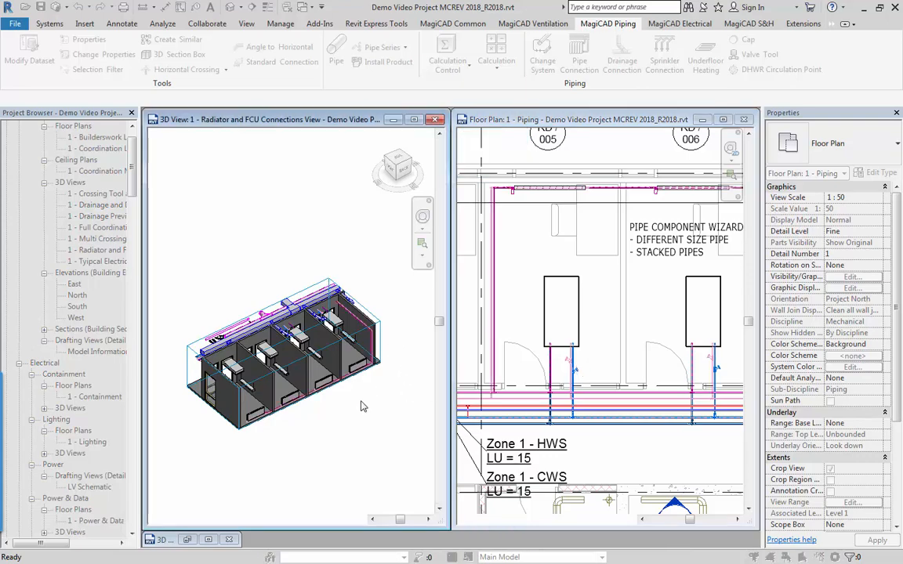
Examine in 3D how the new pipes run along the floor and connect to the end radiator.
{"action": "scroll", "coordinate": [361, 377], "scroll_direction": "up", "scroll_amount": 3}
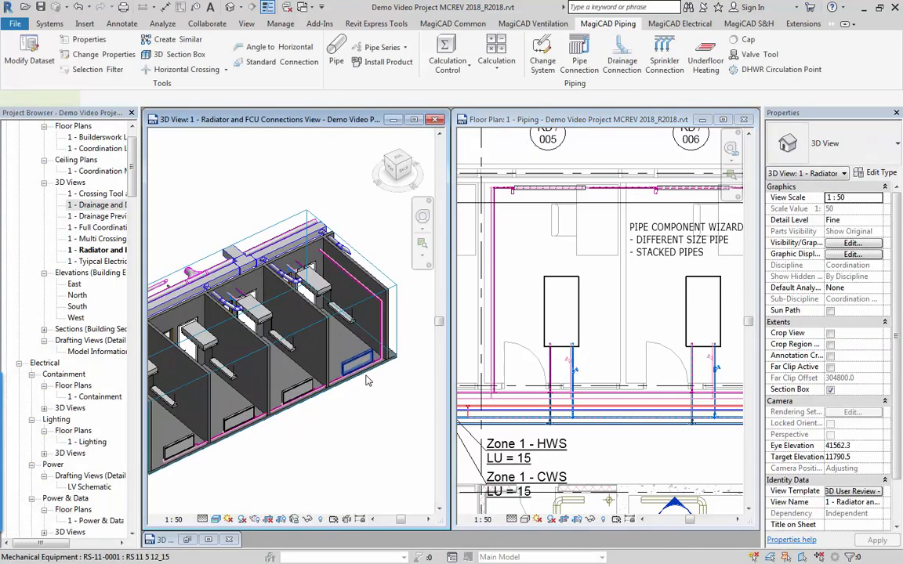
{"action": "left_click", "coordinate": [361, 376]}
{"action": "scroll", "coordinate": [362, 380], "scroll_direction": "up", "scroll_amount": 5}
{"action": "scroll", "coordinate": [370, 388], "scroll_direction": "up", "scroll_amount": 3}
{"action": "middle_click_drag", "start_coordinate": [357, 399], "coordinate": [244, 447]}
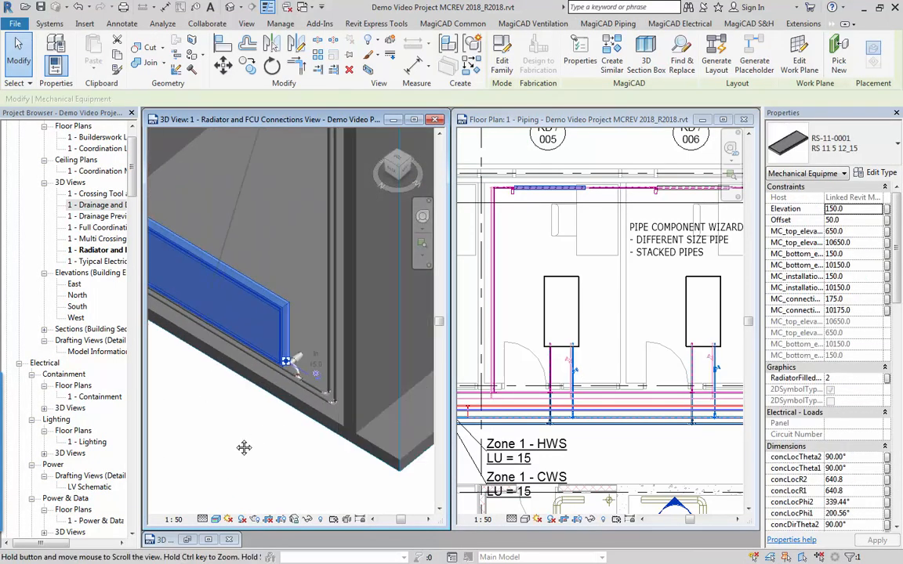
{"action": "scroll", "coordinate": [282, 377], "scroll_direction": "up", "scroll_amount": 2}
{"action": "scroll", "coordinate": [230, 433], "scroll_direction": "down", "scroll_amount": 2}
Examine in 3D how the 45-degree radiator branches leave the heating mains in the corridor ceiling.
{"action": "middle_click_drag", "start_coordinate": [180, 403], "coordinate": [136, 501]}
{"action": "scroll", "coordinate": [290, 417], "scroll_direction": "down", "scroll_amount": 2}
{"action": "middle_click_drag", "start_coordinate": [367, 395], "coordinate": [323, 376], "text": "shift"}
{"action": "middle_click_drag", "start_coordinate": [429, 420], "coordinate": [298, 287]}
{"action": "scroll", "coordinate": [286, 250], "scroll_direction": "up", "scroll_amount": 2}
{"action": "scroll", "coordinate": [285, 251], "scroll_direction": "up", "scroll_amount": 2}
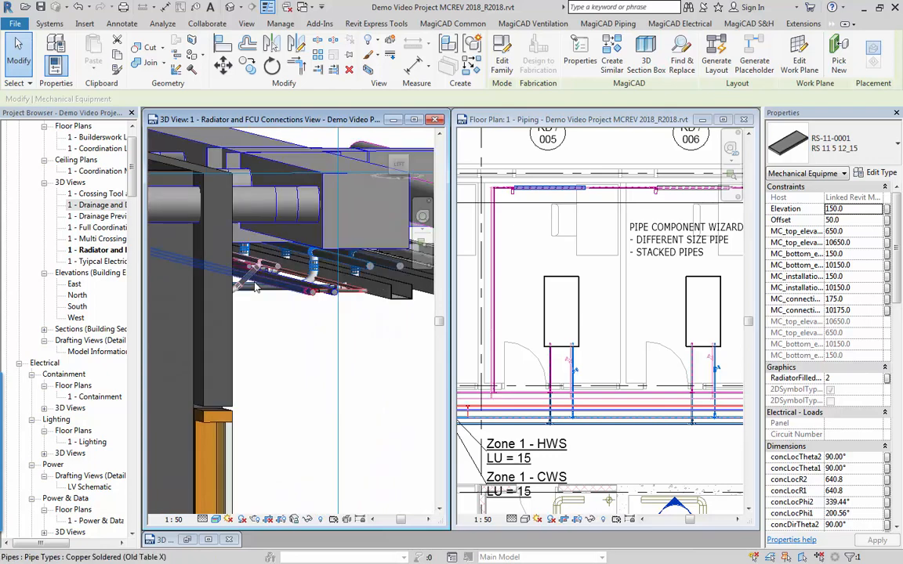
{"action": "left_click", "coordinate": [233, 285]}
{"action": "scroll", "coordinate": [229, 287], "scroll_direction": "up", "scroll_amount": 3}
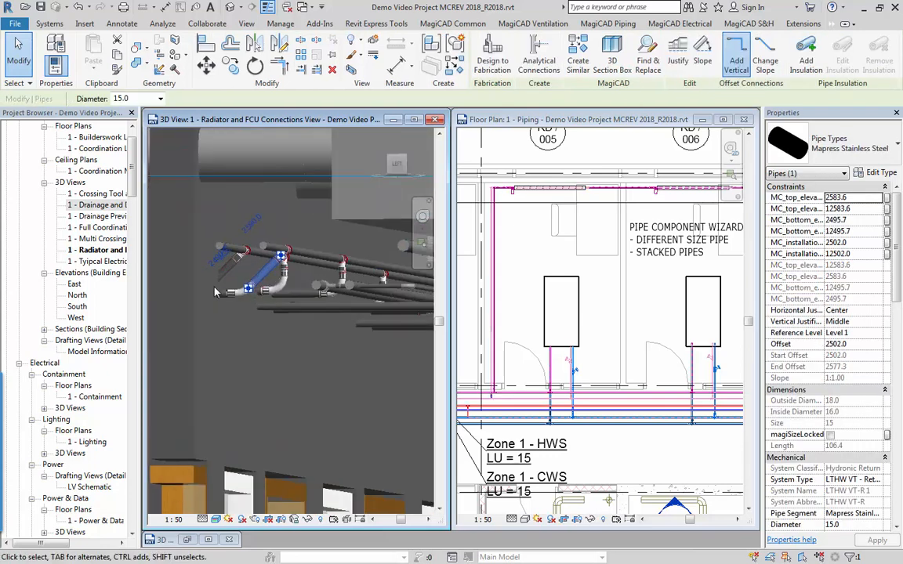
{"action": "middle_click_drag", "start_coordinate": [242, 299], "coordinate": [264, 304], "text": "shift"}
{"action": "scroll", "coordinate": [264, 304], "scroll_direction": "down", "scroll_amount": 3}
{"action": "scroll", "coordinate": [249, 384], "scroll_direction": "down", "scroll_amount": 3}
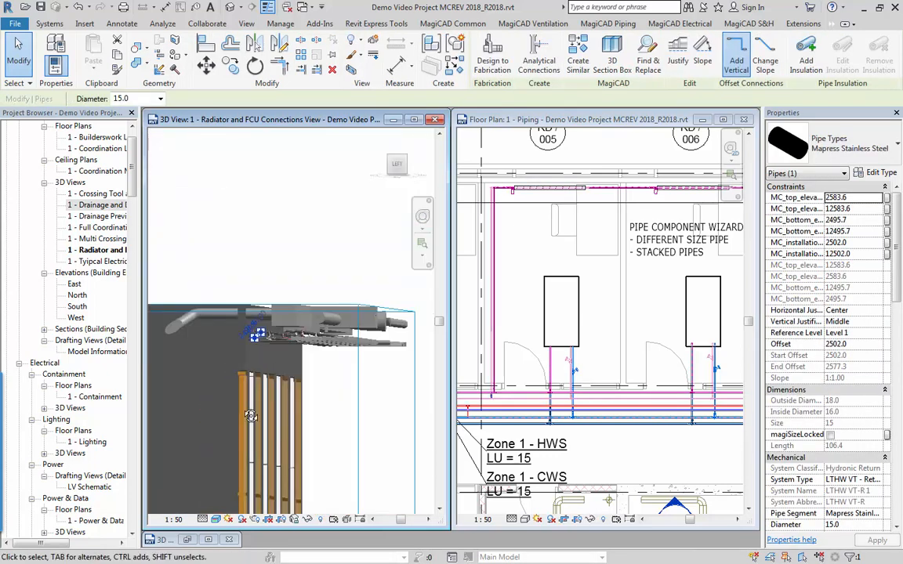
{"action": "middle_click_drag", "start_coordinate": [250, 413], "coordinate": [345, 463], "text": "shift"}
Replace the radiator 3D view with the Drainage and DWS Connections 3D view, tiled beside the piping floor plan.
{"action": "left_click", "coordinate": [638, 317]}
{"action": "scroll", "coordinate": [635, 327], "scroll_direction": "down", "scroll_amount": 5}
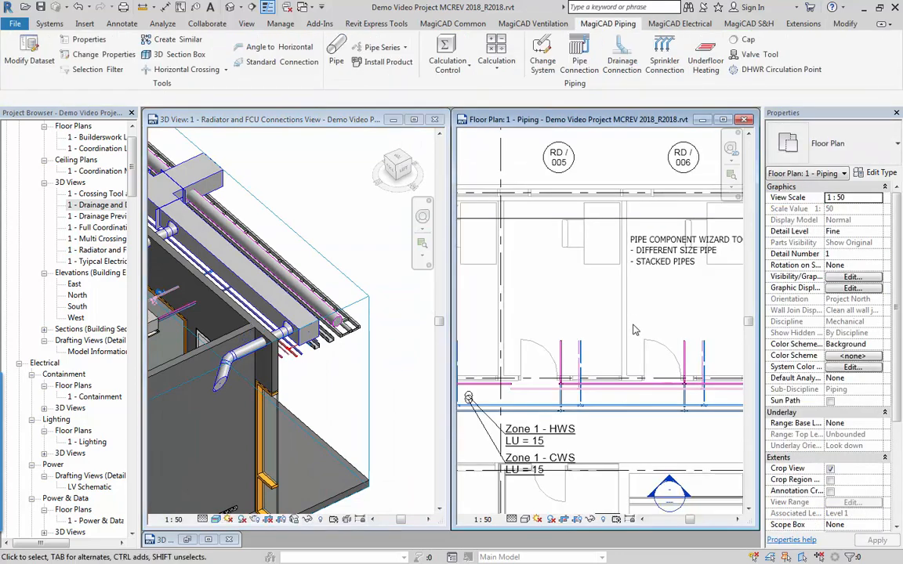
{"action": "middle_click_drag", "start_coordinate": [622, 397], "coordinate": [511, 299]}
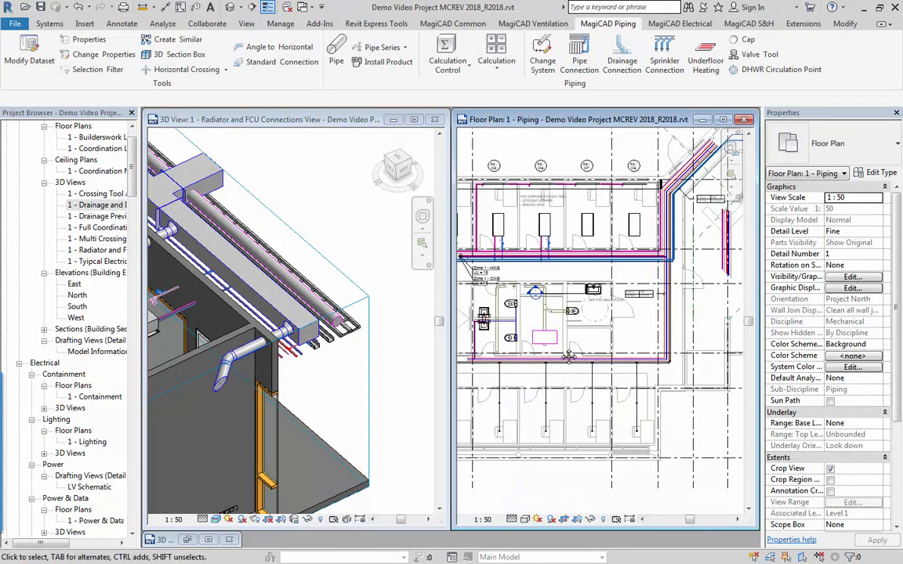
{"action": "left_click", "coordinate": [392, 119]}
{"action": "left_click", "coordinate": [209, 540]}
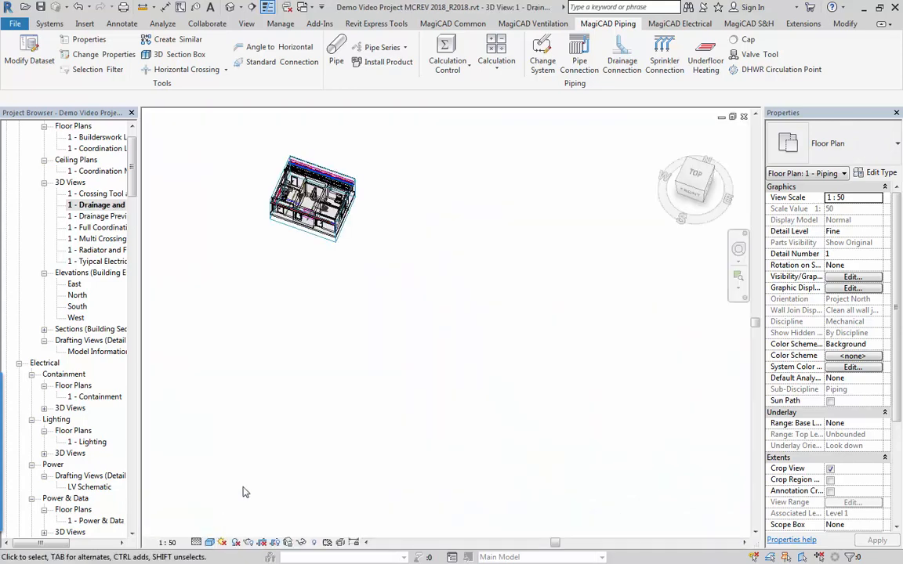
{"action": "scroll", "coordinate": [307, 346], "scroll_direction": "up", "scroll_amount": 5}
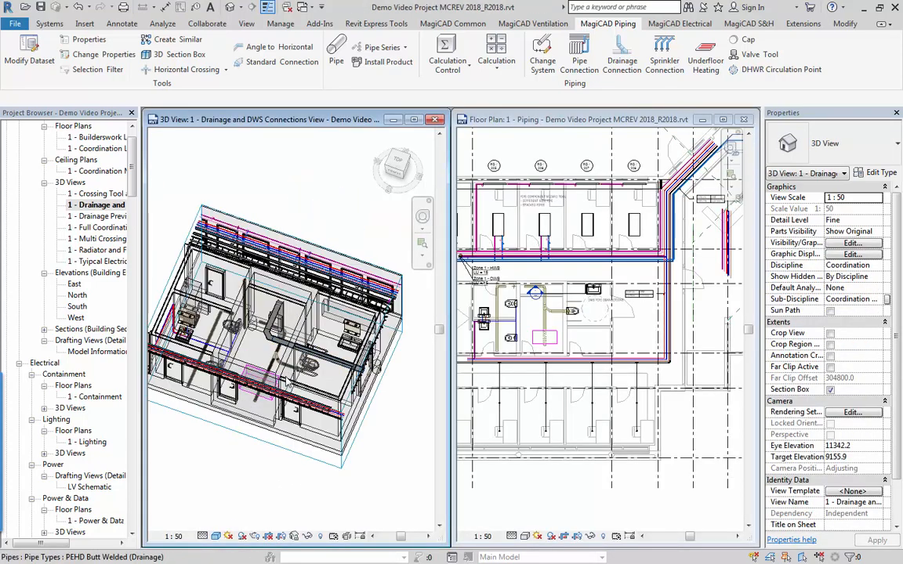
{"action": "middle_click_drag", "start_coordinate": [326, 384], "coordinate": [313, 349], "text": "shift"}
{"action": "scroll", "coordinate": [320, 382], "scroll_direction": "up", "scroll_amount": 3}
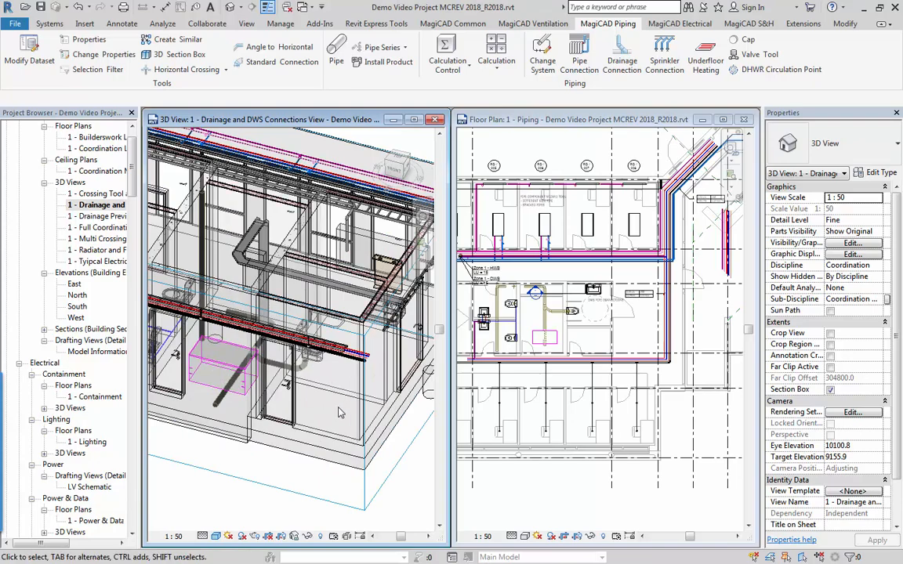
{"action": "middle_click_drag", "start_coordinate": [341, 413], "coordinate": [293, 435], "text": "shift"}
{"action": "middle_click_drag", "start_coordinate": [293, 436], "coordinate": [291, 468]}
{"action": "scroll", "coordinate": [291, 468], "scroll_direction": "up", "scroll_amount": 3}
{"action": "scroll", "coordinate": [288, 464], "scroll_direction": "up", "scroll_amount": 1}
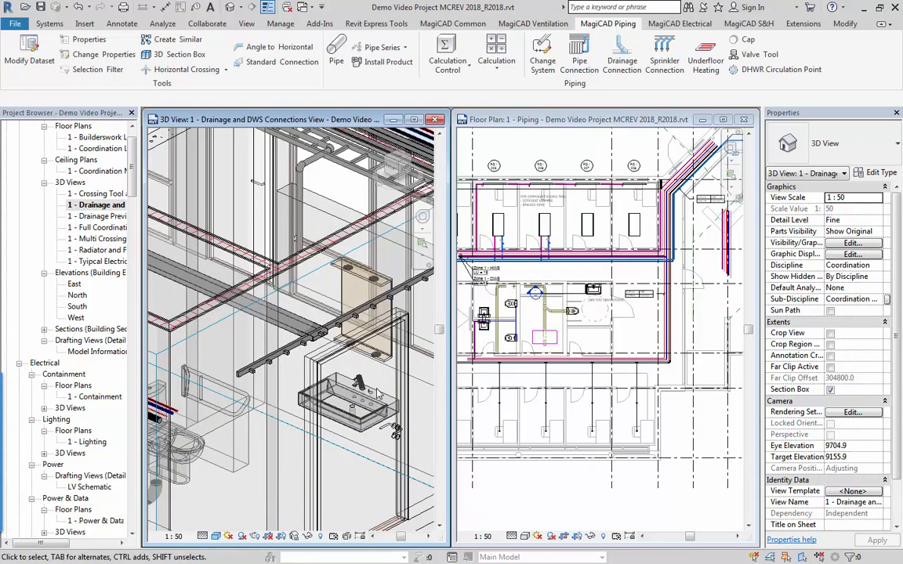
Connect the washbasin tap above the DWS PIPE CONNECTIONS note to the domestic water mains using a 45-degree branch with dH -100 mm.
{"action": "left_click", "coordinate": [641, 291]}
{"action": "scroll", "coordinate": [643, 282], "scroll_direction": "up", "scroll_amount": 3}
{"action": "scroll", "coordinate": [593, 280], "scroll_direction": "up", "scroll_amount": 3}
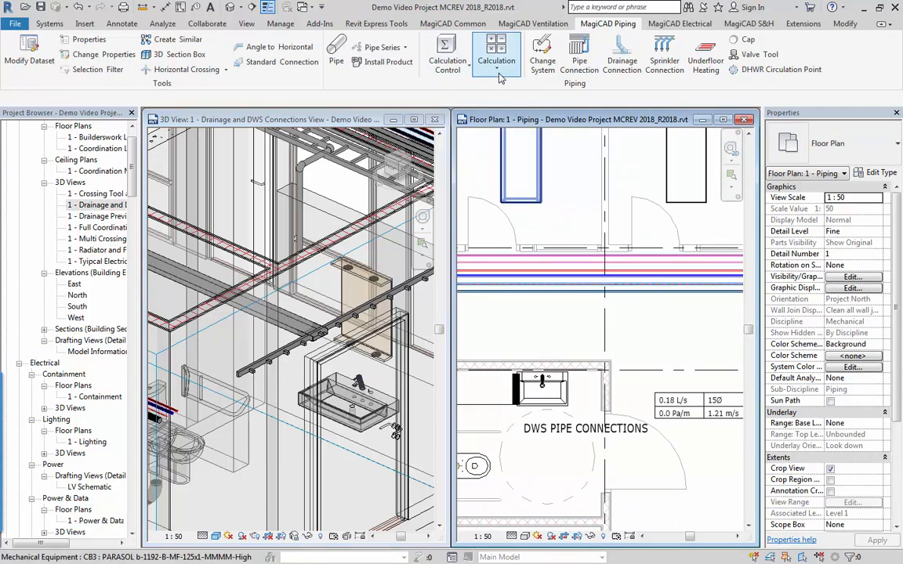
{"action": "left_click", "coordinate": [581, 55]}
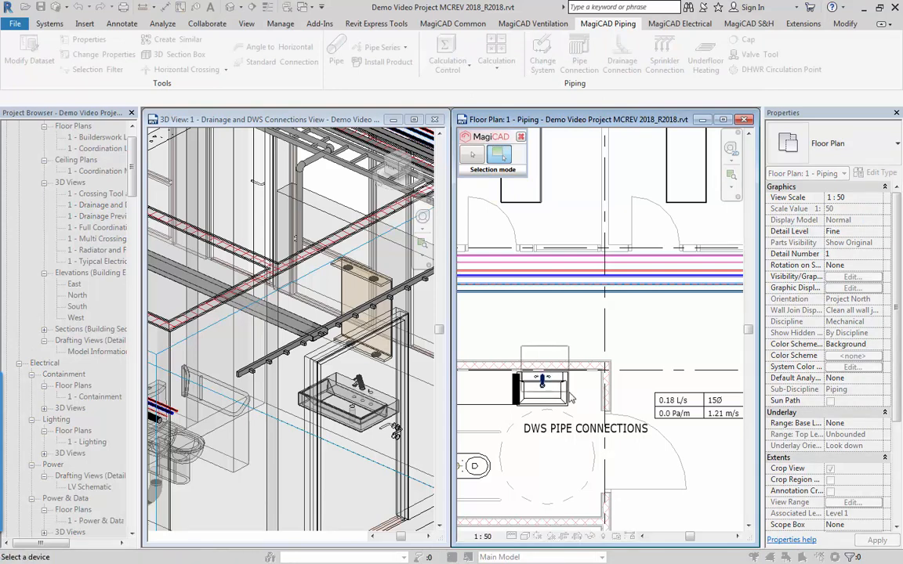
{"action": "left_click", "coordinate": [540, 386]}
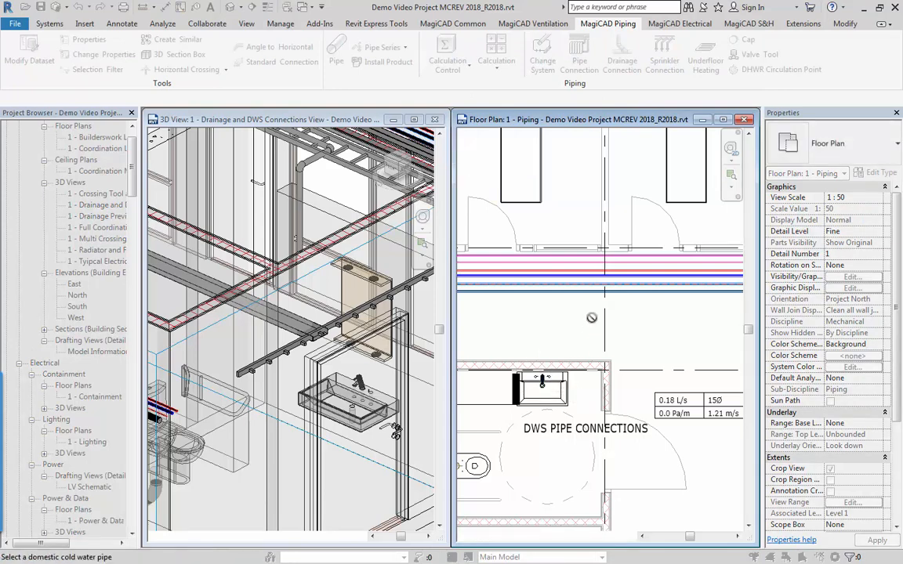
{"action": "left_click", "coordinate": [599, 276]}
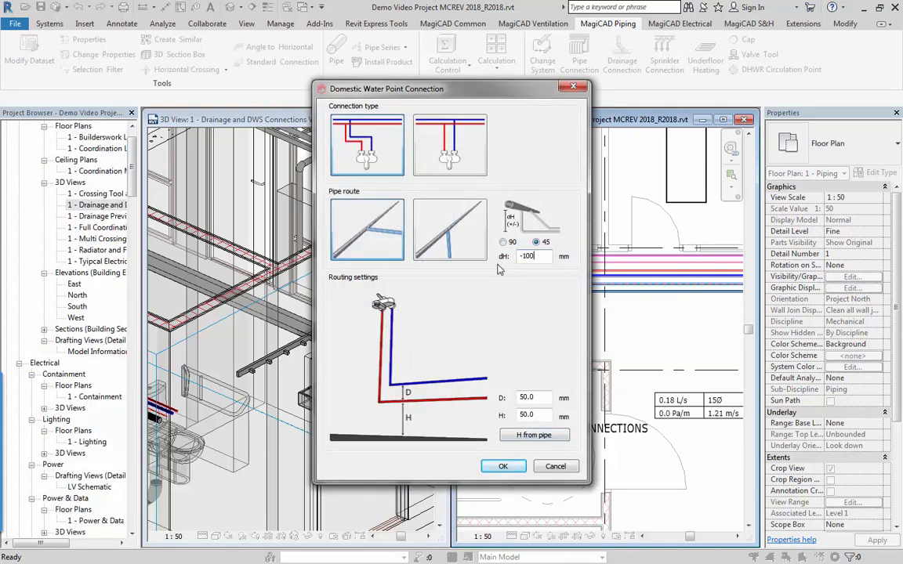
{"action": "left_click", "coordinate": [499, 468]}
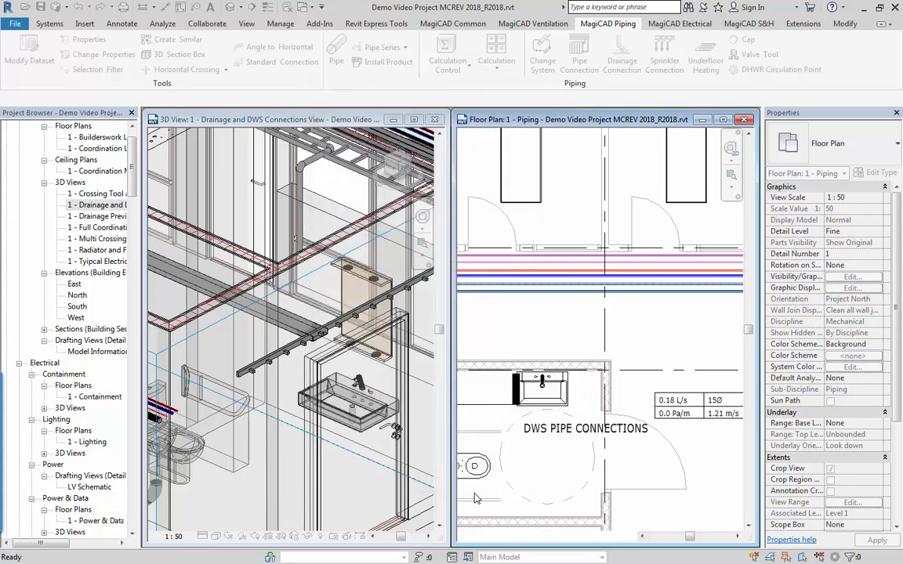
Examine the new hot and cold water pipes from the mains to the washbasin in 3D.
{"action": "left_click", "coordinate": [367, 429]}
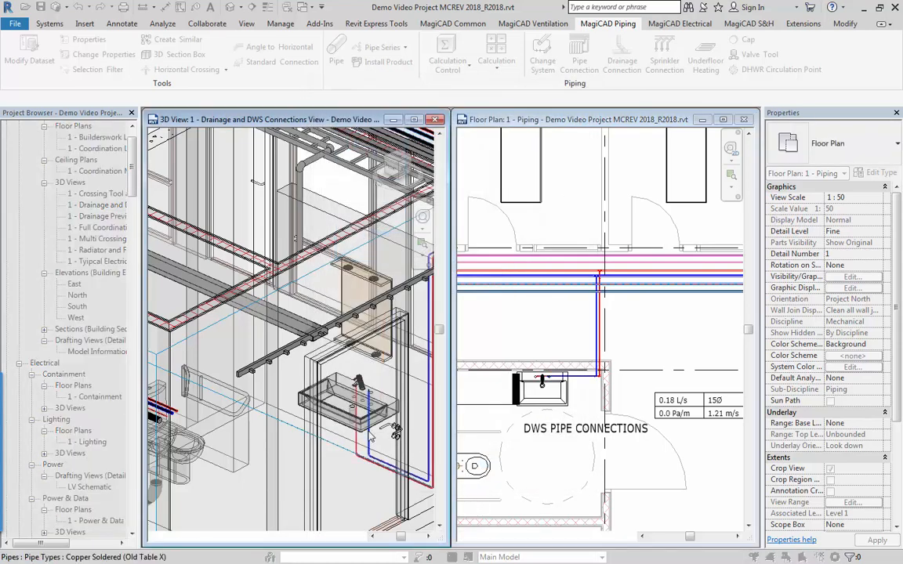
{"action": "middle_click", "coordinate": [367, 430]}
{"action": "middle_click", "coordinate": [367, 430]}
{"action": "scroll", "coordinate": [351, 371], "scroll_direction": "up", "scroll_amount": 10}
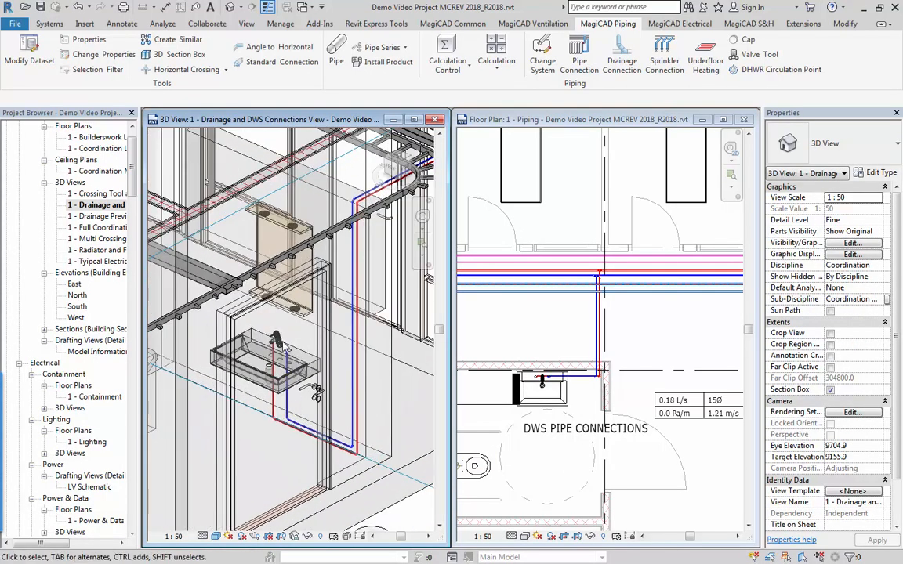
{"action": "scroll", "coordinate": [251, 329], "scroll_direction": "down", "scroll_amount": 5}
{"action": "scroll", "coordinate": [226, 439], "scroll_direction": "down", "scroll_amount": 3}
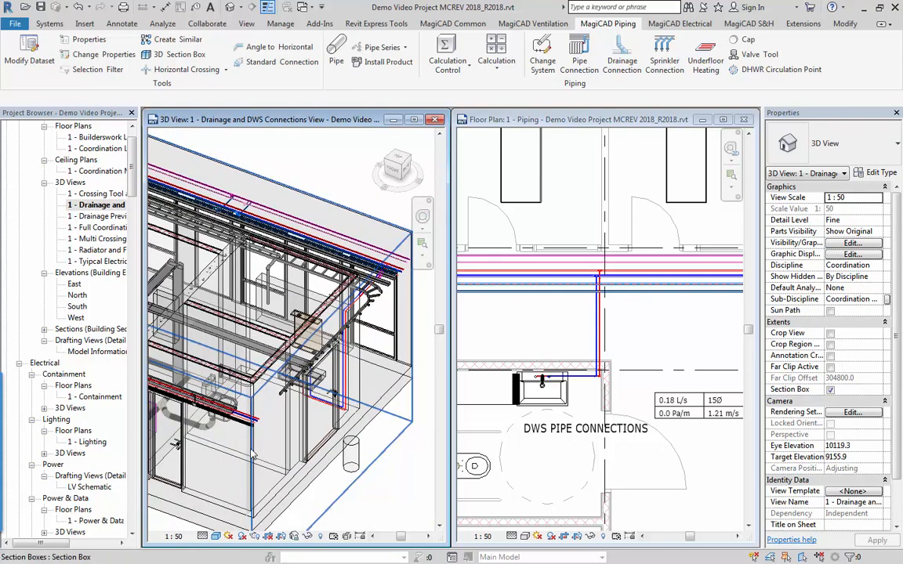
{"action": "middle_click_drag", "start_coordinate": [227, 440], "coordinate": [386, 472], "text": "shift"}
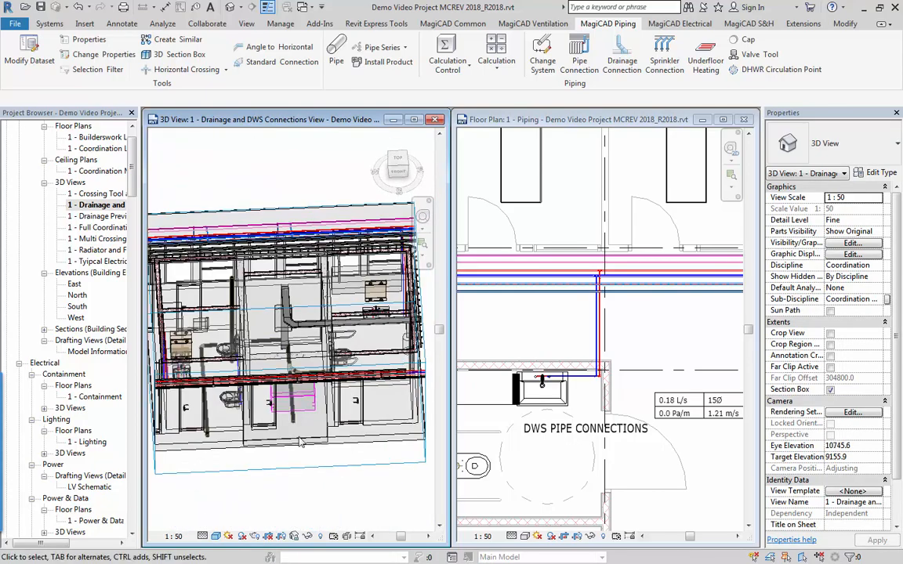
Connect the upper WC outlet to the drainage main with the single-bend connection type, a 1:80.00 slope and automatic floor offset.
{"action": "left_click", "coordinate": [516, 419]}
{"action": "scroll", "coordinate": [566, 408], "scroll_direction": "down", "scroll_amount": 3}
{"action": "middle_click_drag", "start_coordinate": [566, 416], "coordinate": [707, 341]}
{"action": "middle_click_drag", "start_coordinate": [587, 259], "coordinate": [616, 225]}
{"action": "left_click", "coordinate": [623, 65]}
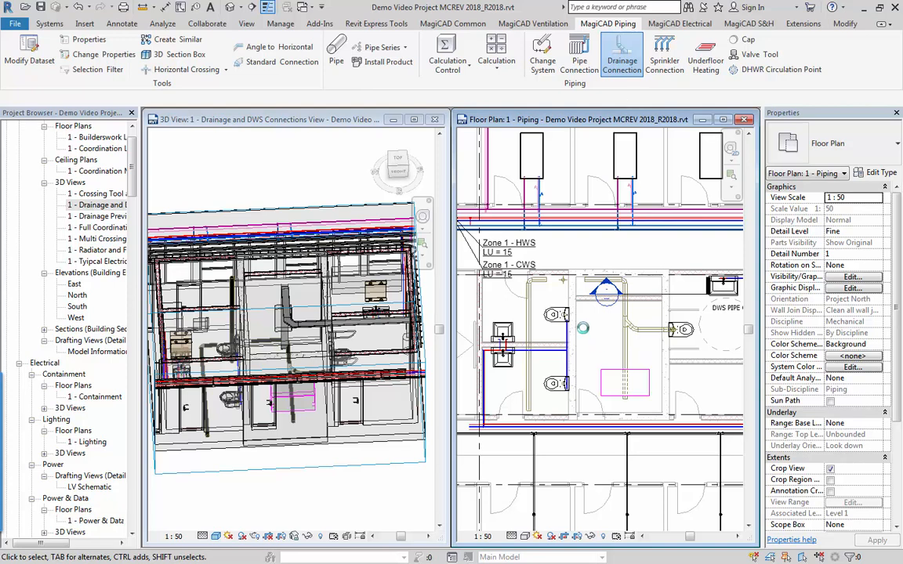
{"action": "scroll", "coordinate": [568, 317], "scroll_direction": "up", "scroll_amount": 2}
{"action": "scroll", "coordinate": [568, 318], "scroll_direction": "up", "scroll_amount": 3}
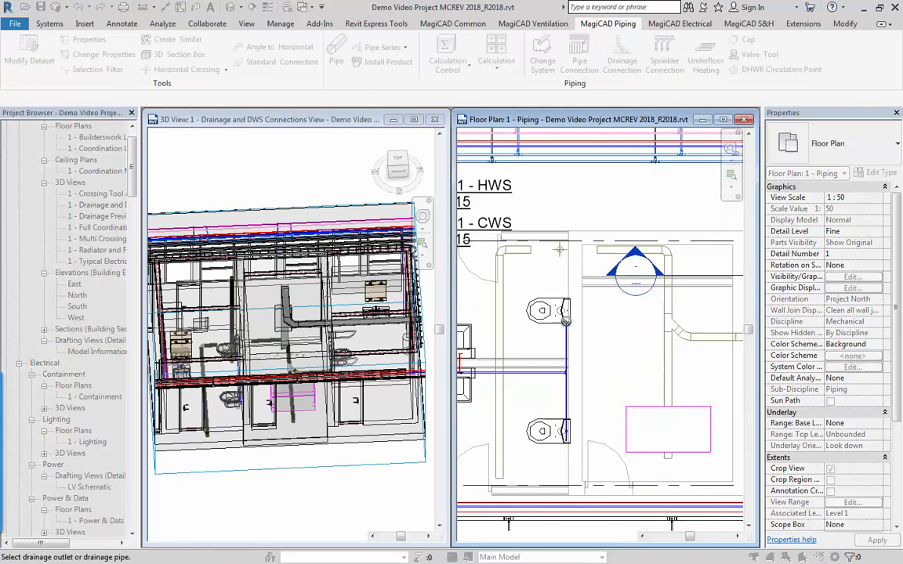
{"action": "left_click", "coordinate": [490, 383]}
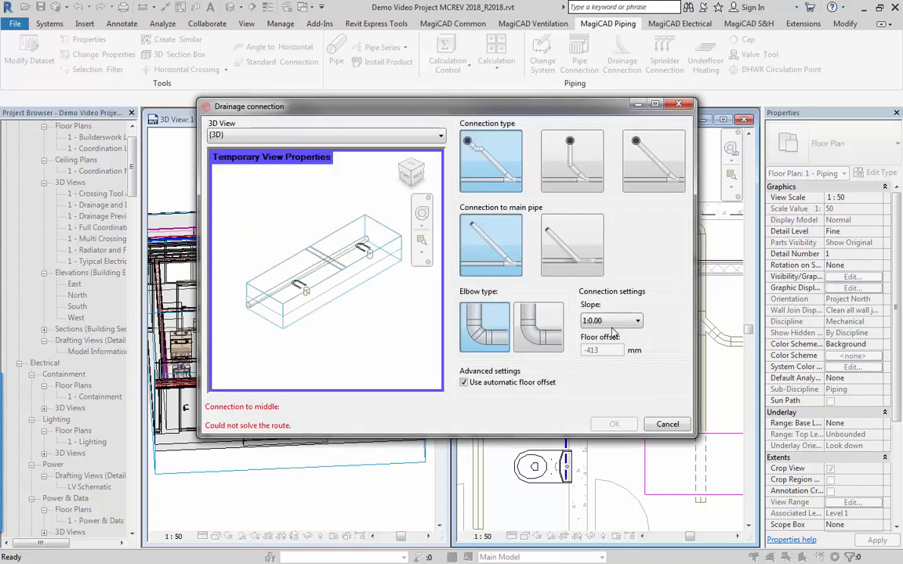
{"action": "left_click", "coordinate": [621, 321]}
{"action": "left_click", "coordinate": [594, 381]}
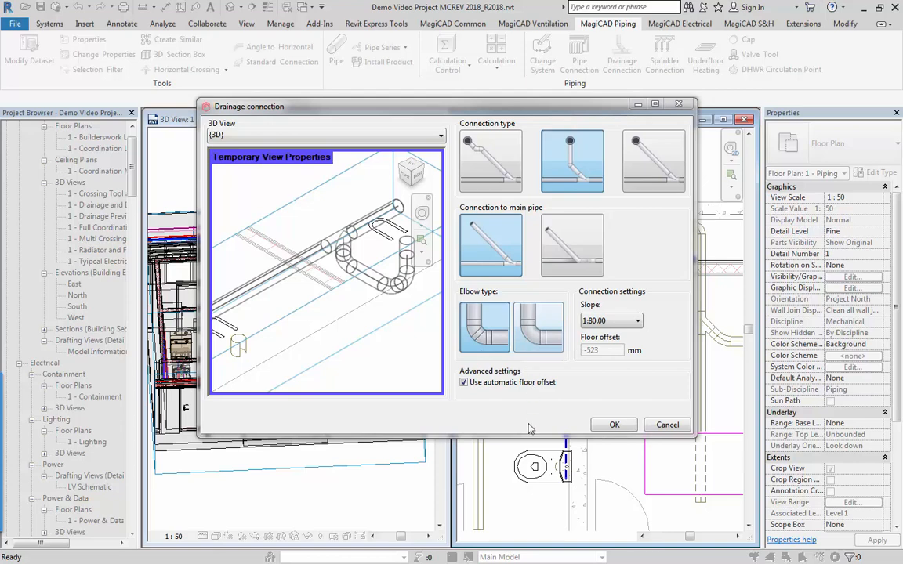
{"action": "left_click", "coordinate": [615, 424]}
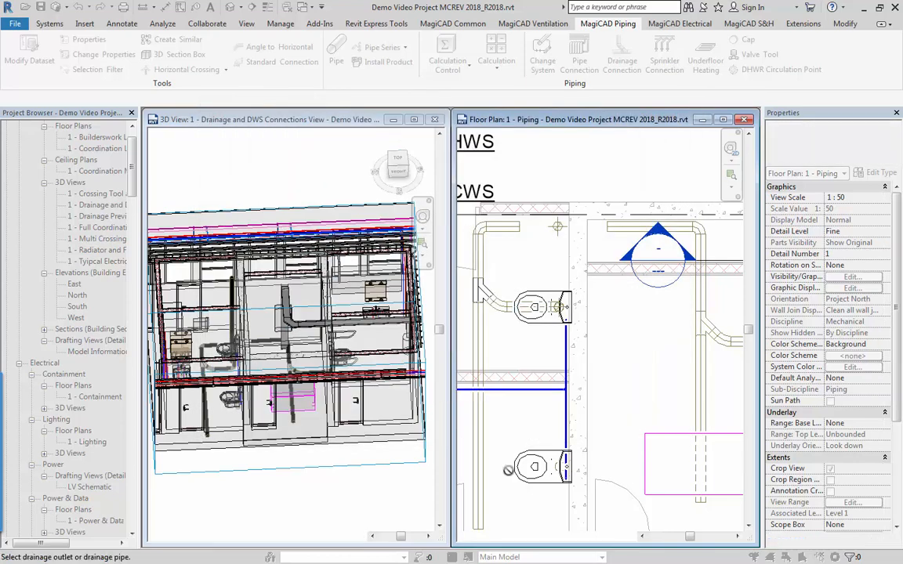
Connect the lower WC outlet to the same drainage main with a 1:80.00 slope, single-bend type and automatic floor offset.
{"action": "left_click", "coordinate": [567, 468]}
{"action": "left_click", "coordinate": [483, 370]}
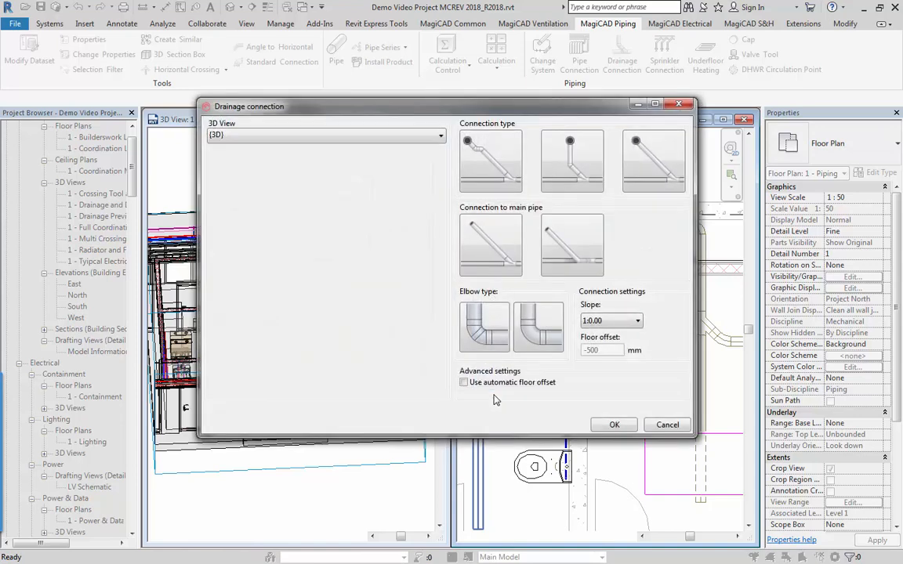
{"action": "left_click", "coordinate": [615, 321]}
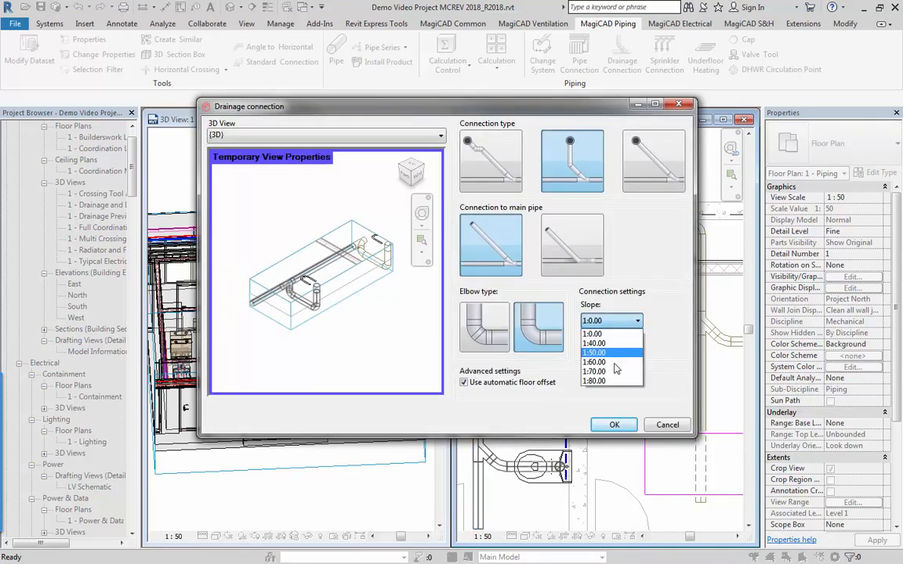
{"action": "left_click", "coordinate": [569, 393]}
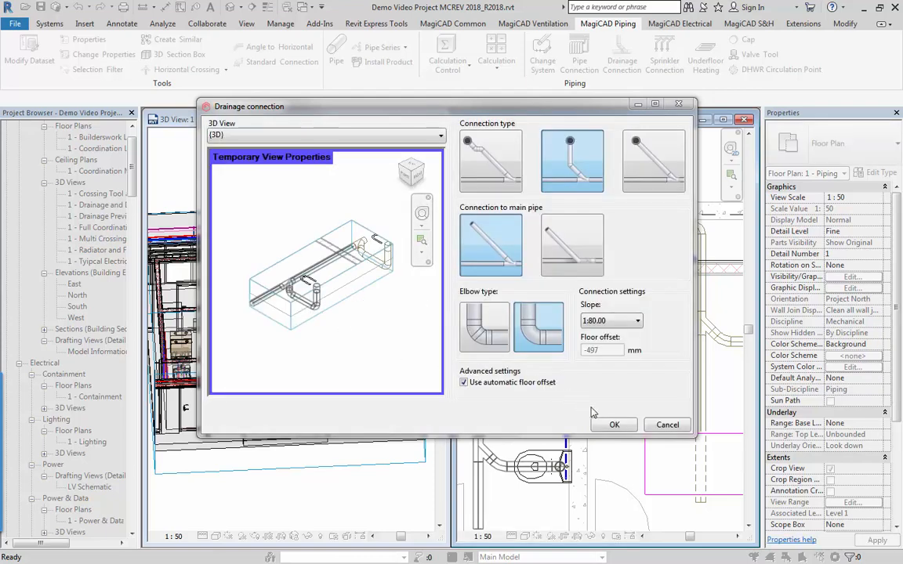
{"action": "left_click", "coordinate": [612, 425]}
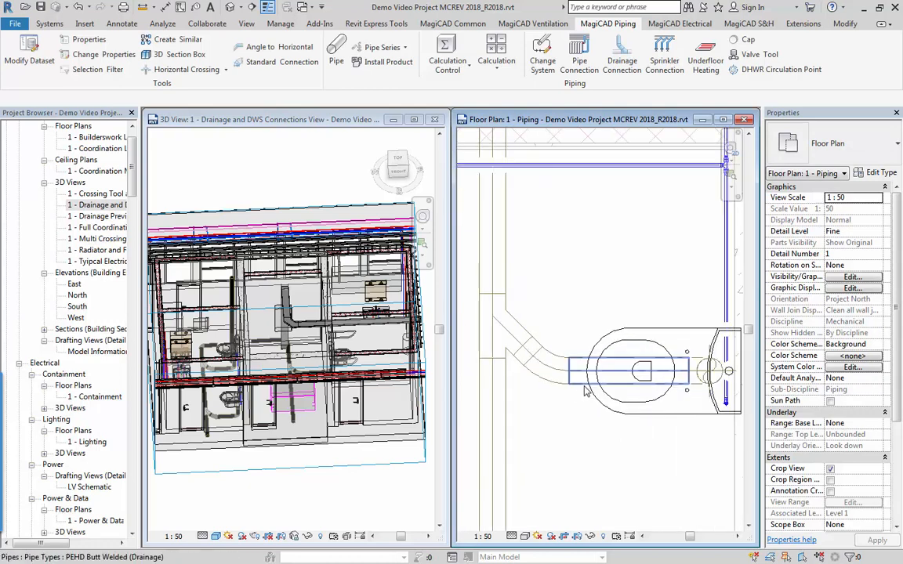
Check the slope and elevations of the new lower WC branch and of the drainage main's end section.
{"action": "left_click", "coordinate": [584, 390]}
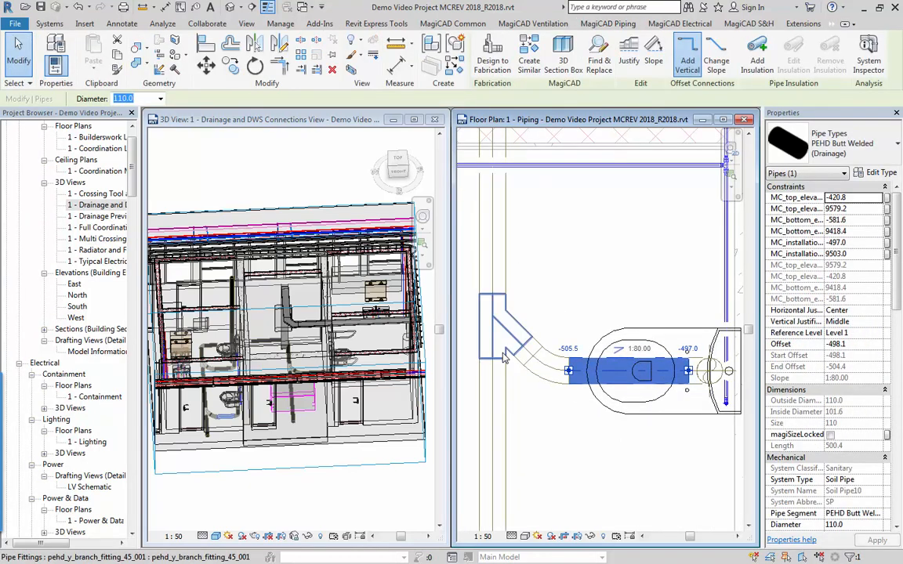
{"action": "left_click", "coordinate": [504, 381]}
{"action": "scroll", "coordinate": [509, 397], "scroll_direction": "down", "scroll_amount": 1}
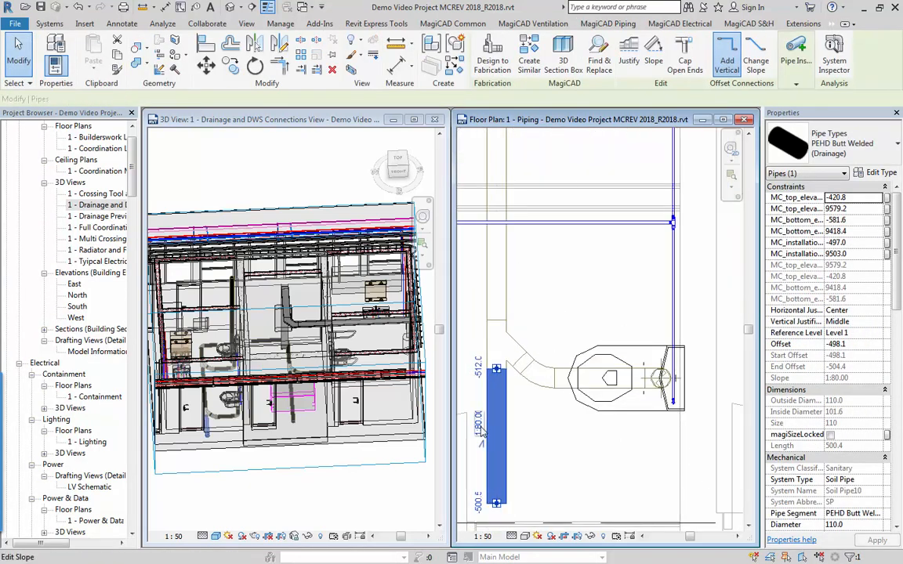
{"action": "scroll", "coordinate": [481, 433], "scroll_direction": "down", "scroll_amount": 4}
{"action": "middle_click_drag", "start_coordinate": [482, 433], "coordinate": [567, 428]}
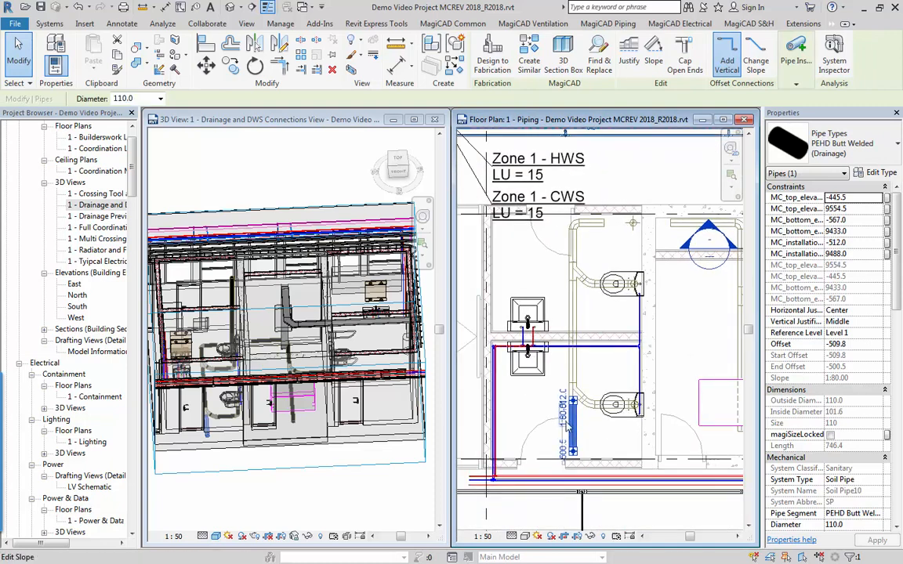
Connect the open upper end of the drainage main to the neighbouring drainage outlet beside the wall.
{"action": "left_click", "coordinate": [607, 24]}
{"action": "left_click", "coordinate": [622, 61]}
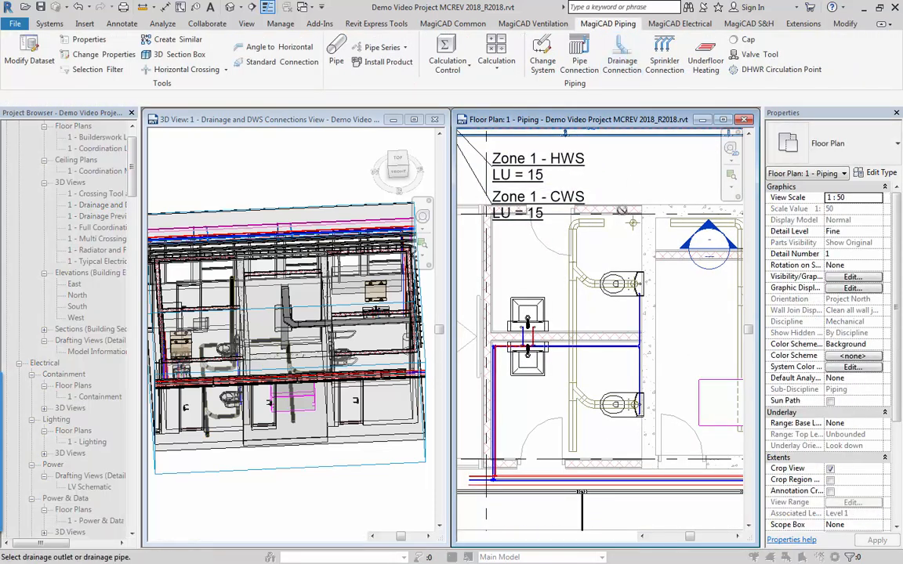
{"action": "left_click", "coordinate": [600, 224]}
{"action": "left_click", "coordinate": [633, 225]}
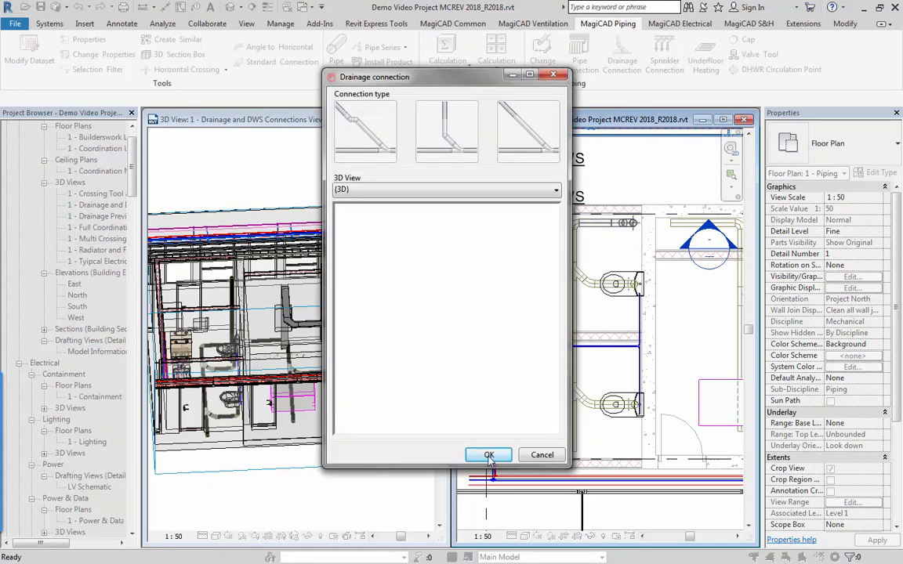
{"action": "left_click", "coordinate": [489, 454]}
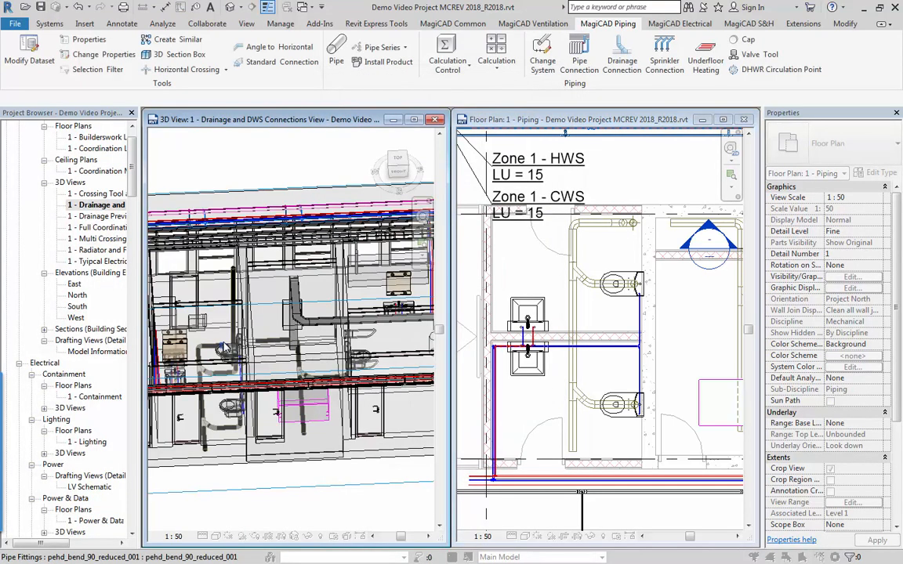
Examine the new WC drainage connections from above in the 3D view.
{"action": "scroll", "coordinate": [235, 367], "scroll_direction": "down", "scroll_amount": 6}
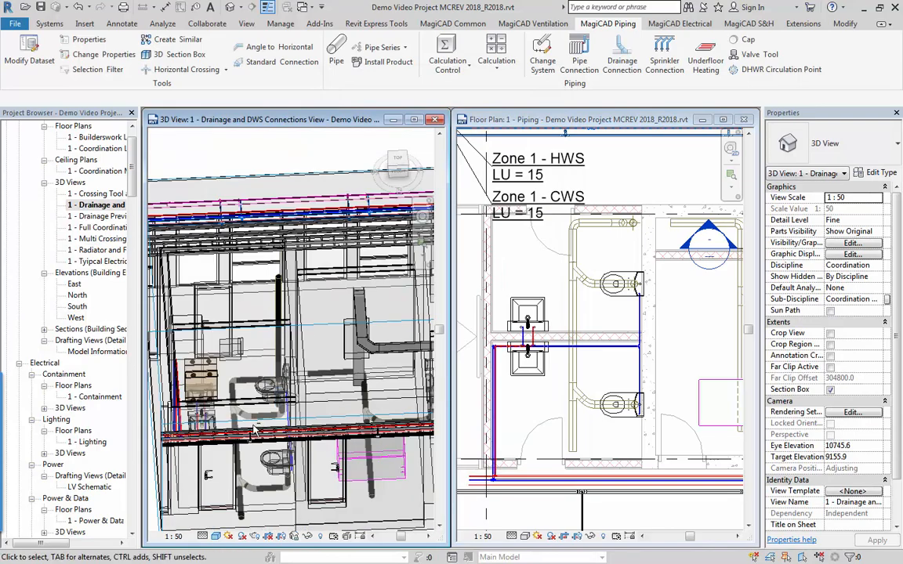
{"action": "scroll", "coordinate": [273, 330], "scroll_direction": "down", "scroll_amount": 4}
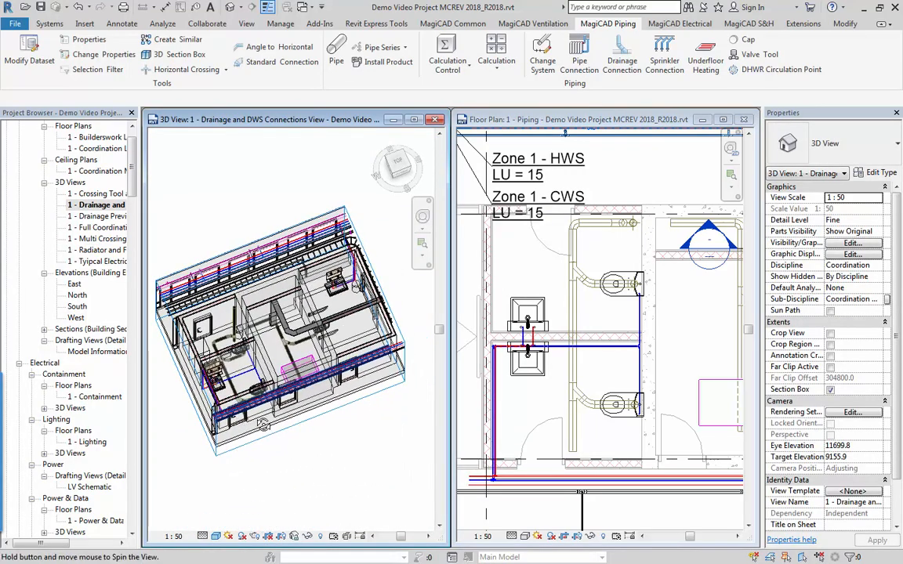
{"action": "middle_click_drag", "start_coordinate": [272, 327], "coordinate": [300, 355]}
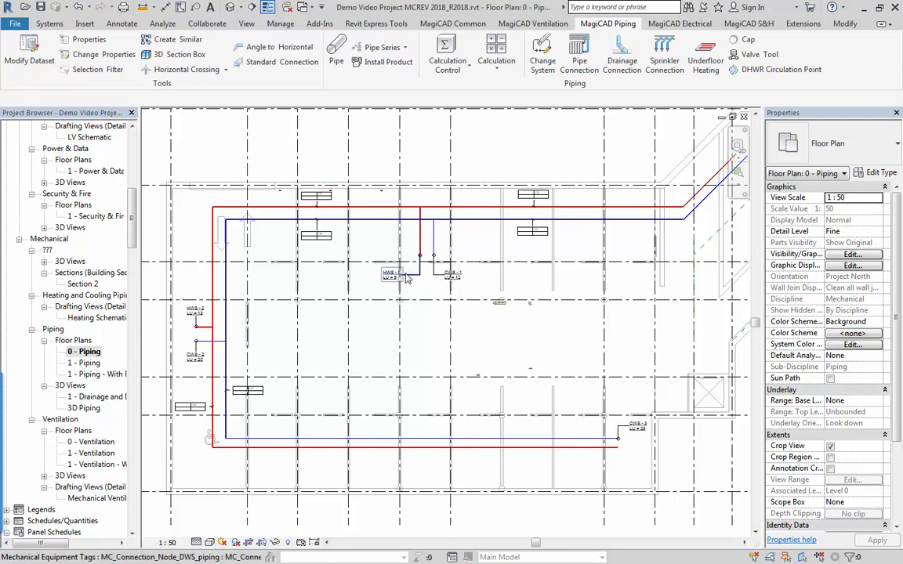
Examine the HWS - 1 and CWS - 1 connection nodes and the domestic water mains on the 0 - Piping plan.
{"action": "scroll", "coordinate": [396, 287], "scroll_direction": "up", "scroll_amount": 4}
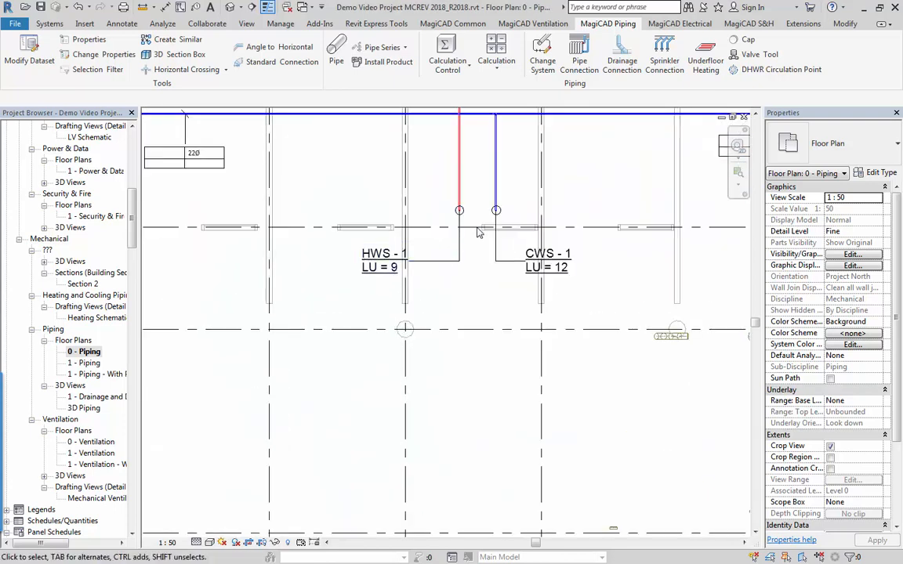
{"action": "scroll", "coordinate": [477, 232], "scroll_direction": "up", "scroll_amount": 3}
{"action": "scroll", "coordinate": [508, 211], "scroll_direction": "up", "scroll_amount": 1}
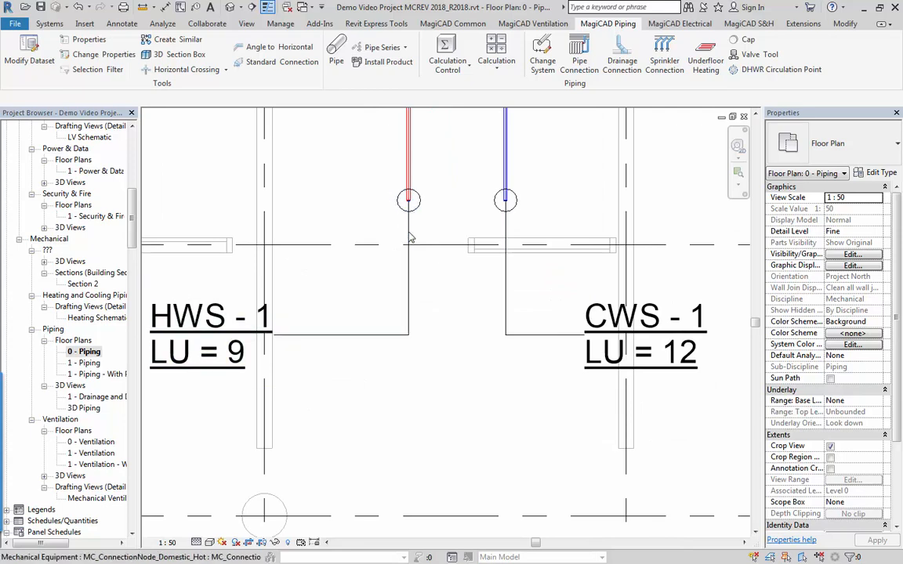
{"action": "scroll", "coordinate": [409, 238], "scroll_direction": "down", "scroll_amount": 5}
{"action": "middle_click_drag", "start_coordinate": [412, 236], "coordinate": [406, 261]}
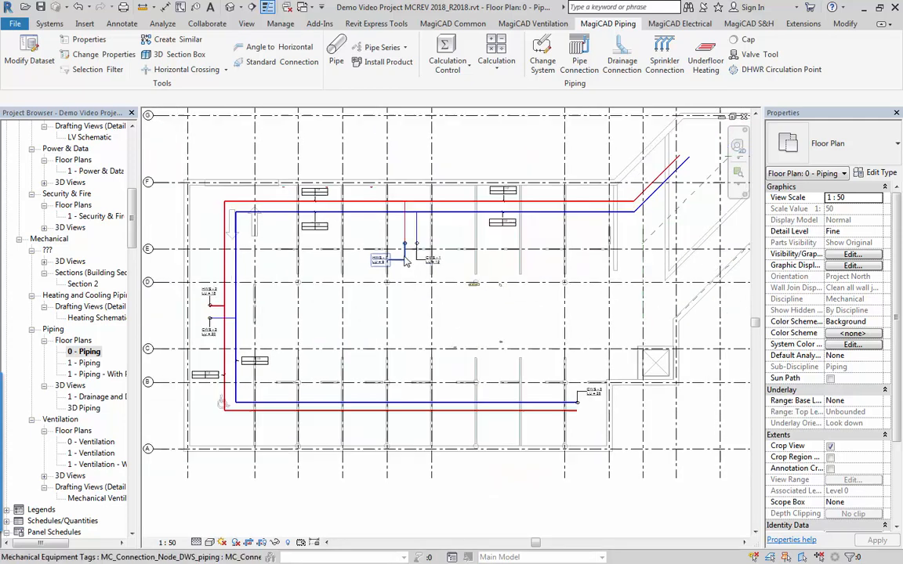
{"action": "scroll", "coordinate": [406, 261], "scroll_direction": "down", "scroll_amount": 2}
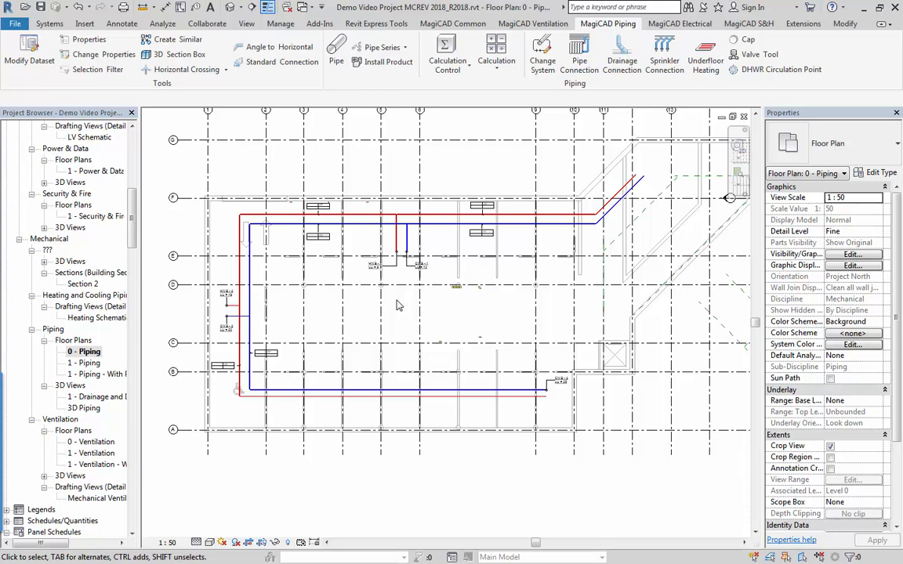
{"action": "scroll", "coordinate": [392, 263], "scroll_direction": "up", "scroll_amount": 5}
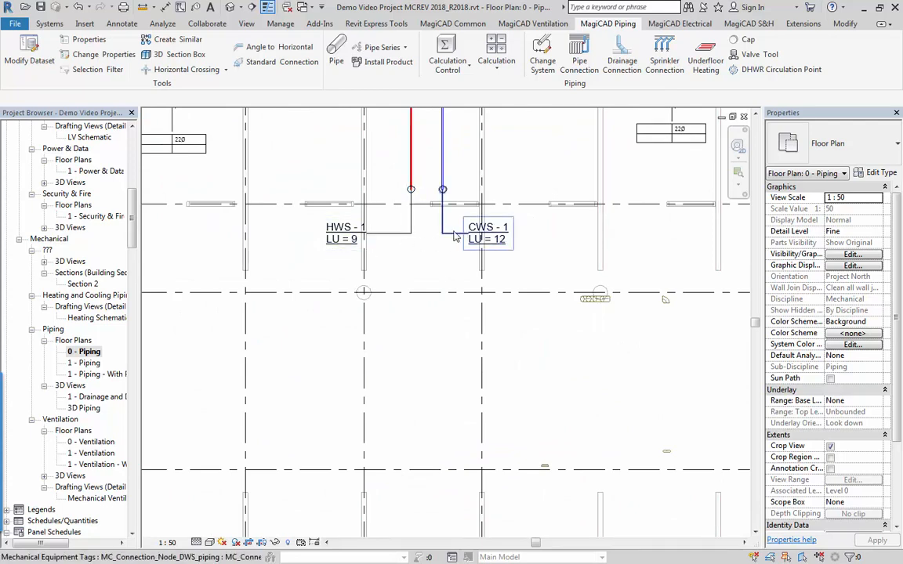
{"action": "scroll", "coordinate": [361, 356], "scroll_direction": "down", "scroll_amount": 3}
{"action": "scroll", "coordinate": [318, 355], "scroll_direction": "up", "scroll_amount": 4}
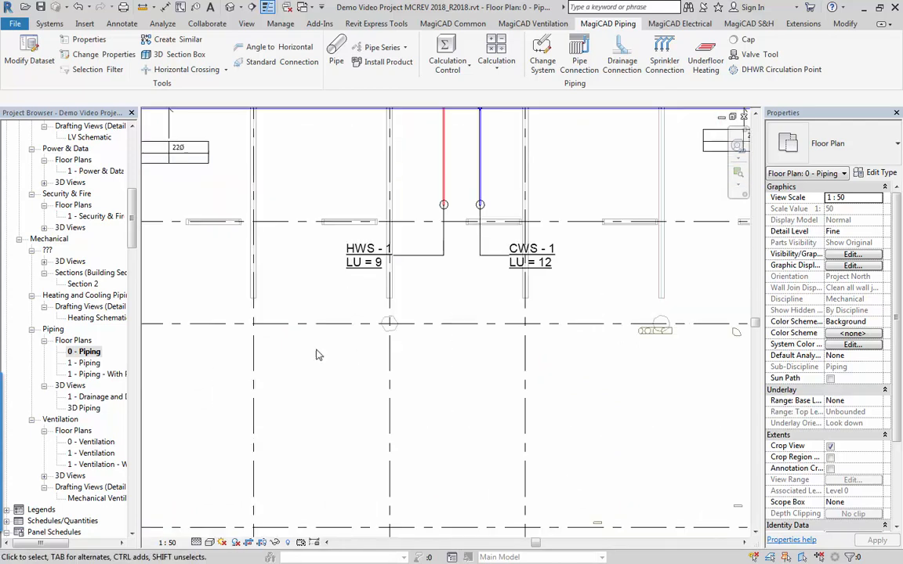
Create a connection node at the open end of the hot water main below CWS - 3, with comment HWS - 3 and 14 loading units.
{"action": "middle_click_drag", "start_coordinate": [255, 409], "coordinate": [613, 385]}
{"action": "scroll", "coordinate": [613, 385], "scroll_direction": "down", "scroll_amount": 2}
{"action": "middle_click_drag", "start_coordinate": [361, 348], "coordinate": [187, 125]}
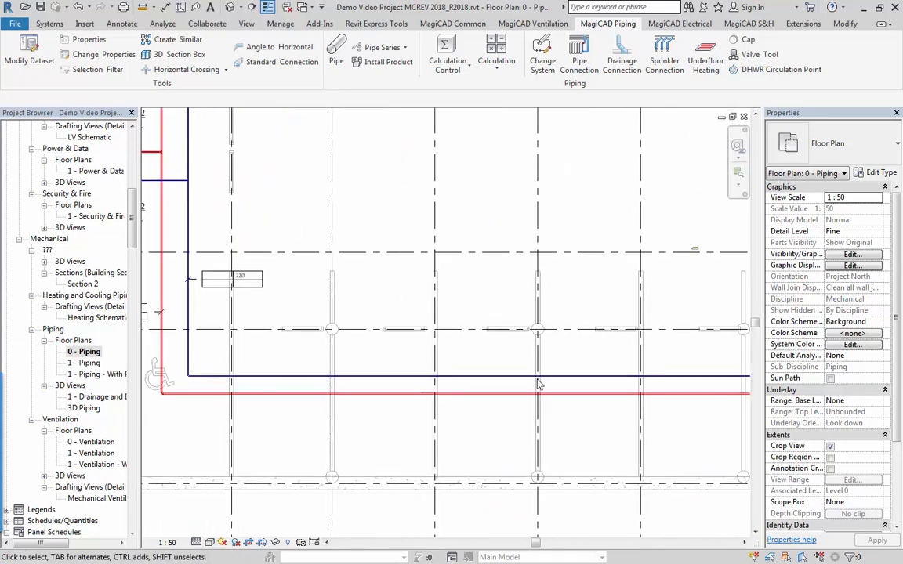
{"action": "scroll", "coordinate": [538, 384], "scroll_direction": "down", "scroll_amount": 3}
{"action": "middle_click_drag", "start_coordinate": [538, 385], "coordinate": [273, 327]}
{"action": "middle_click_drag", "start_coordinate": [498, 358], "coordinate": [405, 354]}
{"action": "scroll", "coordinate": [444, 331], "scroll_direction": "up", "scroll_amount": 3}
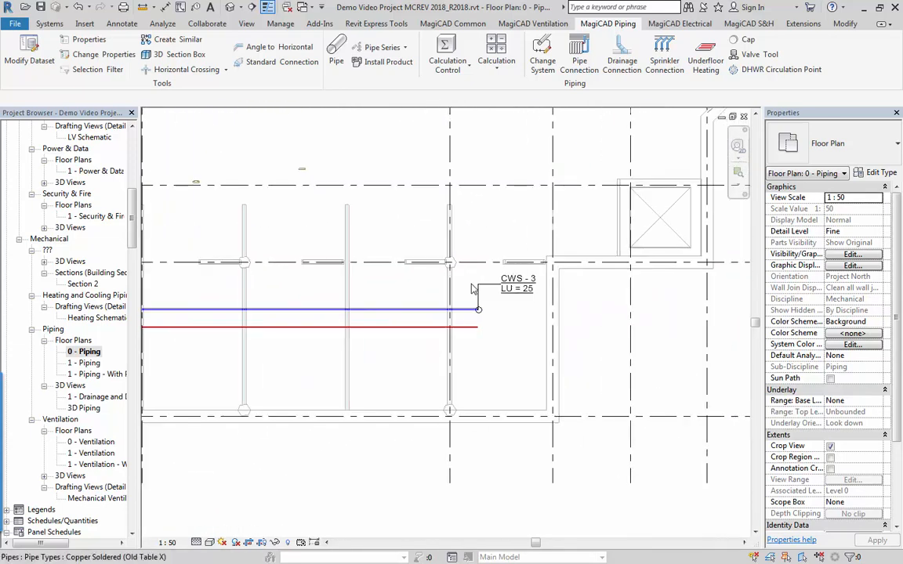
{"action": "left_click", "coordinate": [443, 69]}
{"action": "left_click", "coordinate": [462, 92]}
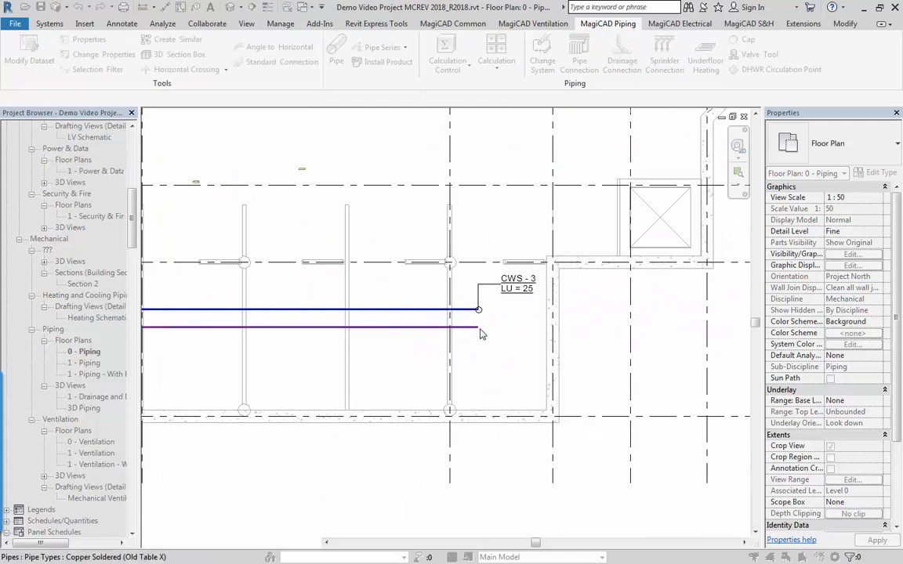
{"action": "left_click", "coordinate": [480, 330]}
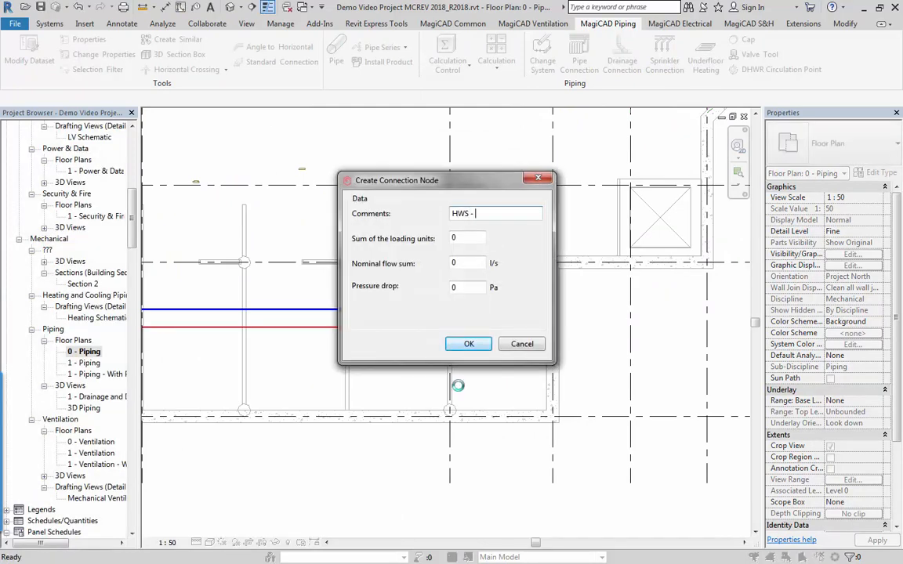
{"action": "key", "text": "Tab"}
{"action": "key", "text": "Tab"}
{"action": "key", "text": "Tab"}
{"action": "left_click", "coordinate": [467, 344]}
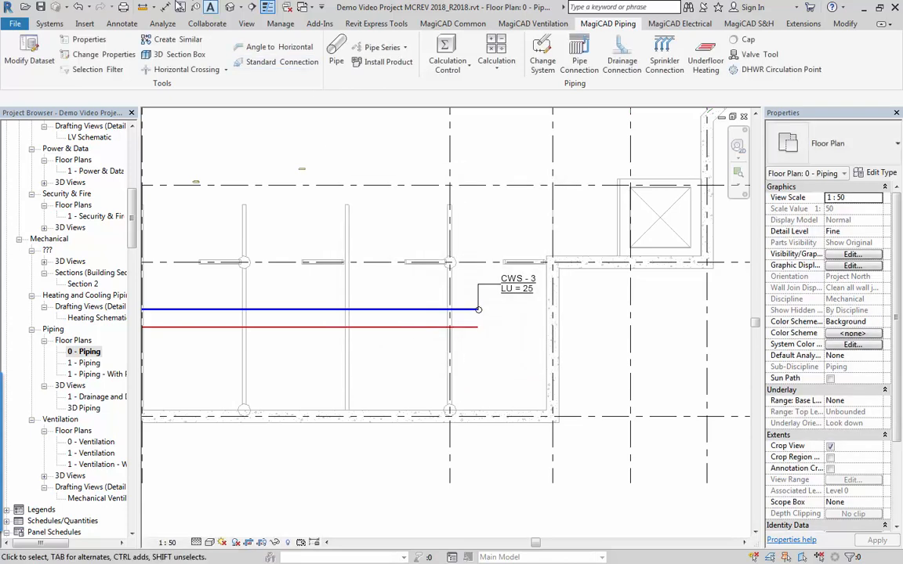
Tag the new hot water connection node with a free-end leader, placing the tag below the pipe and aligned with the CWS - 3 tag.
{"action": "left_click", "coordinate": [182, 9]}
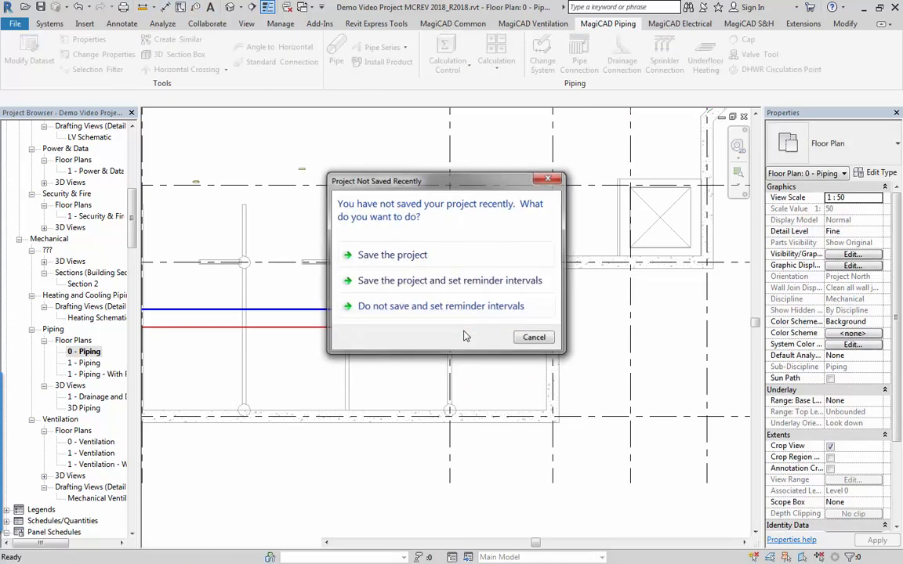
{"action": "key", "text": "Escape"}
{"action": "left_click", "coordinate": [479, 327]}
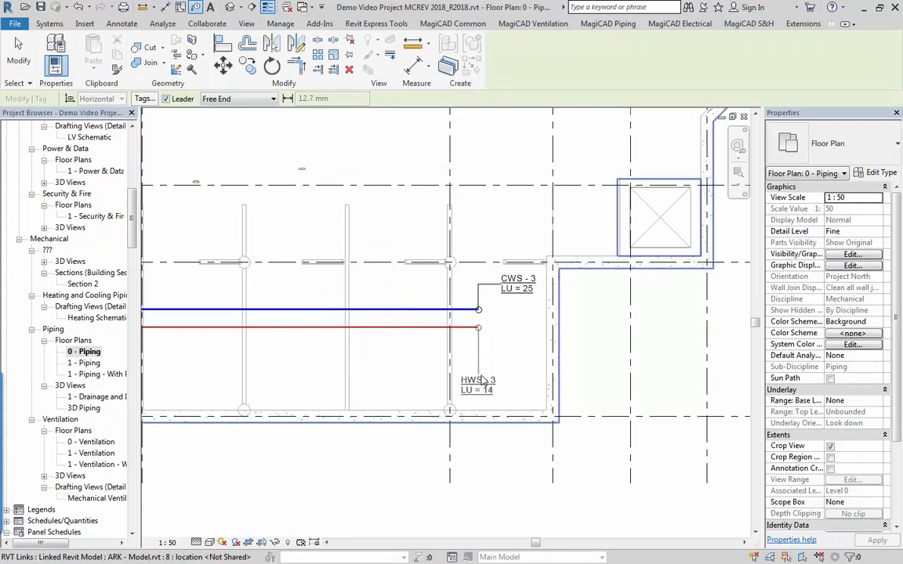
{"action": "left_click", "coordinate": [479, 374]}
{"action": "left_click", "coordinate": [504, 379]}
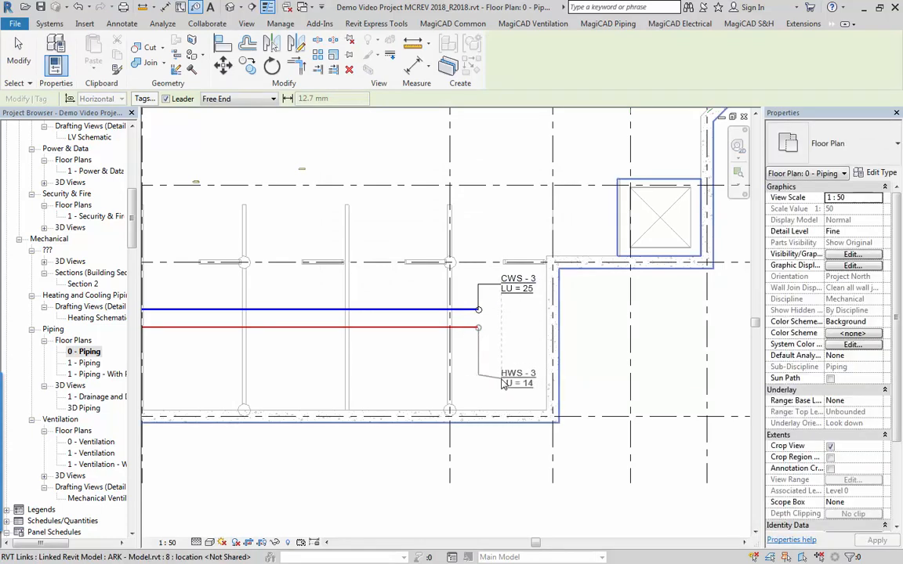
{"action": "key", "text": "Escape"}
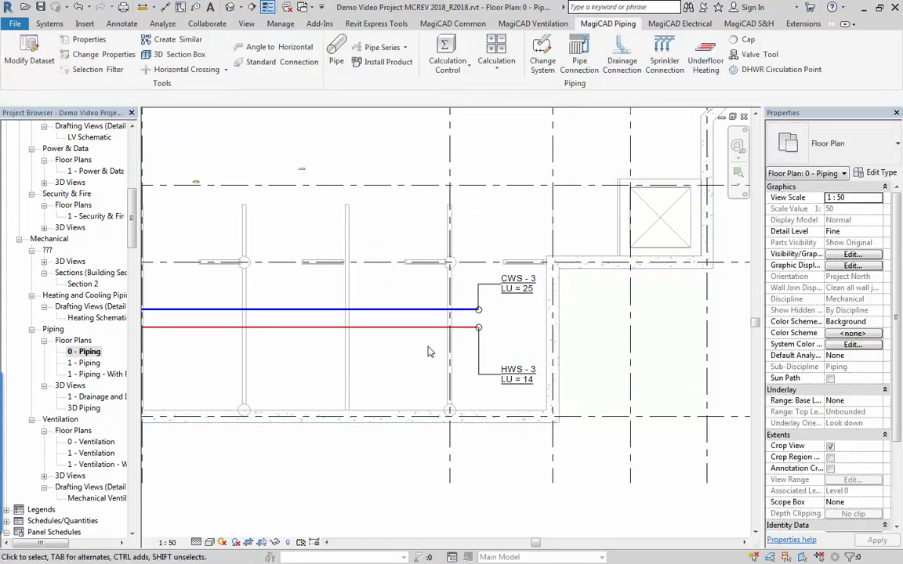
Run Domestic Water Sizing on the hot water main with calculation range Network and sizing method Max. velocity 1.5 m/s only.
{"action": "scroll", "coordinate": [430, 349], "scroll_direction": "down", "scroll_amount": 2}
{"action": "scroll", "coordinate": [394, 330], "scroll_direction": "down", "scroll_amount": 1}
{"action": "middle_click_drag", "start_coordinate": [328, 279], "coordinate": [449, 398]}
{"action": "middle_click_drag", "start_coordinate": [392, 324], "coordinate": [361, 278]}
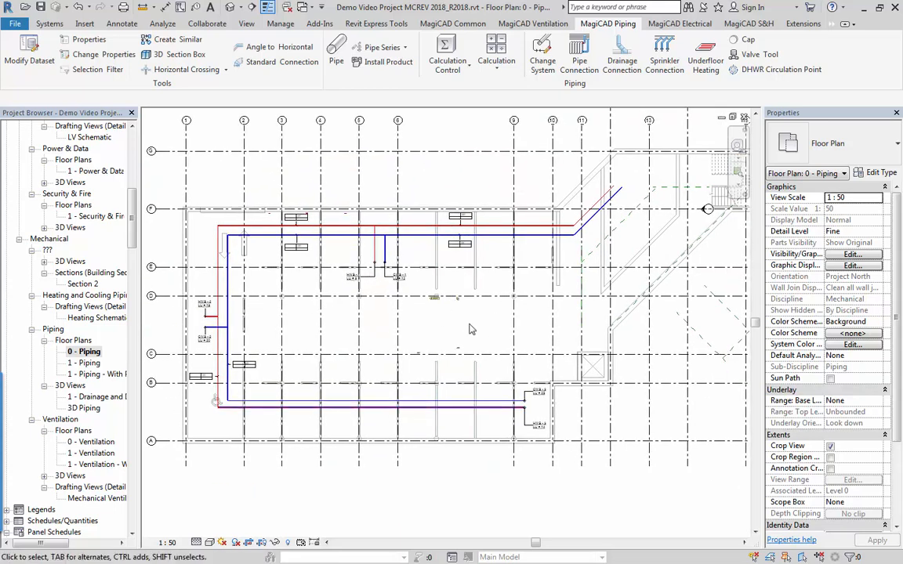
{"action": "left_click", "coordinate": [497, 61]}
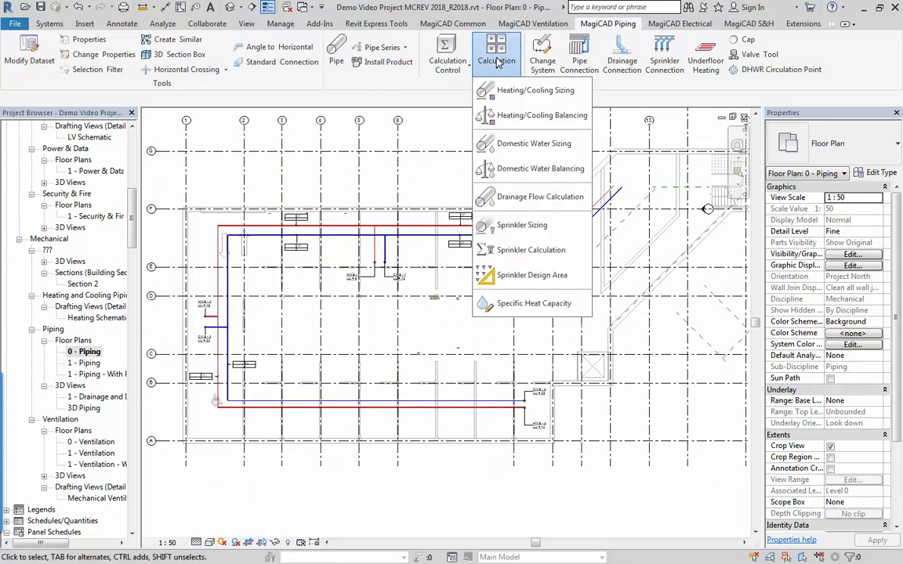
{"action": "left_click", "coordinate": [481, 143]}
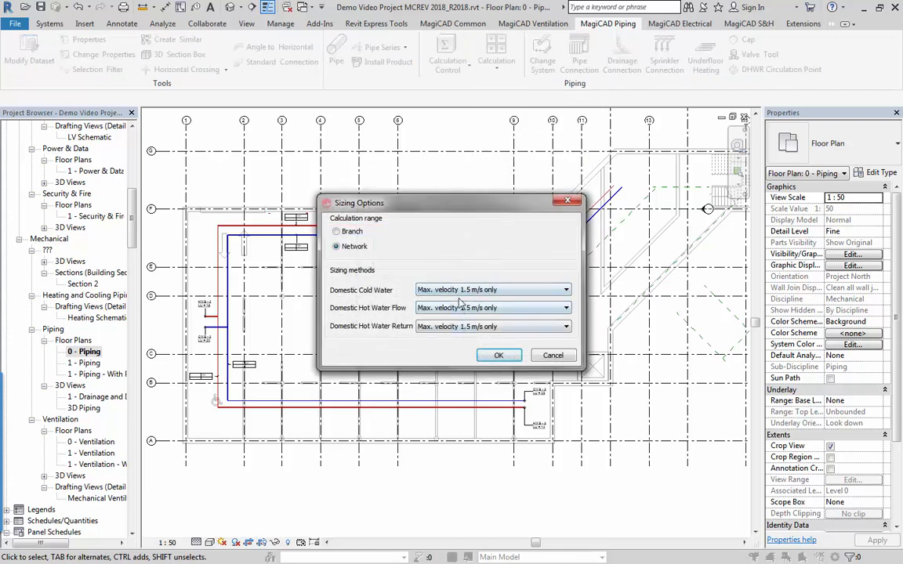
{"action": "left_click", "coordinate": [461, 290]}
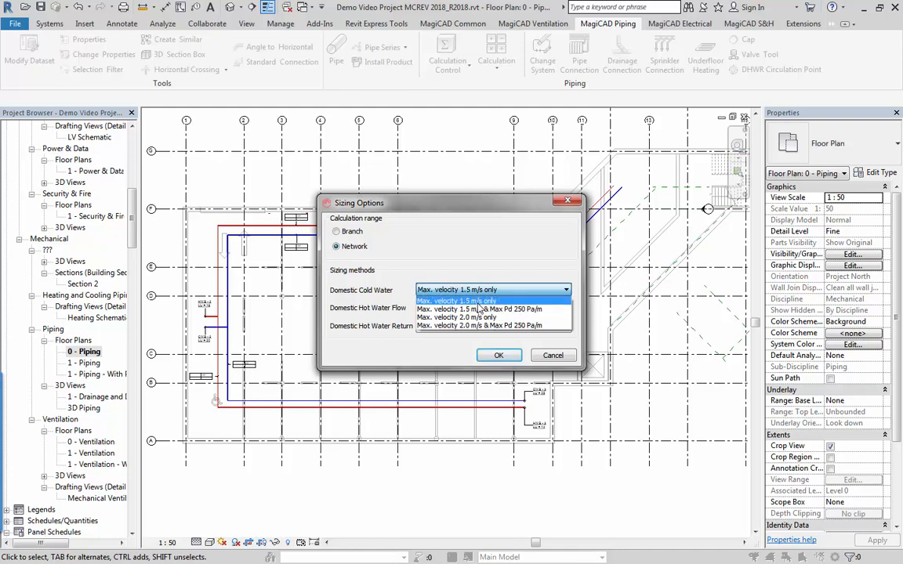
{"action": "left_click", "coordinate": [476, 301]}
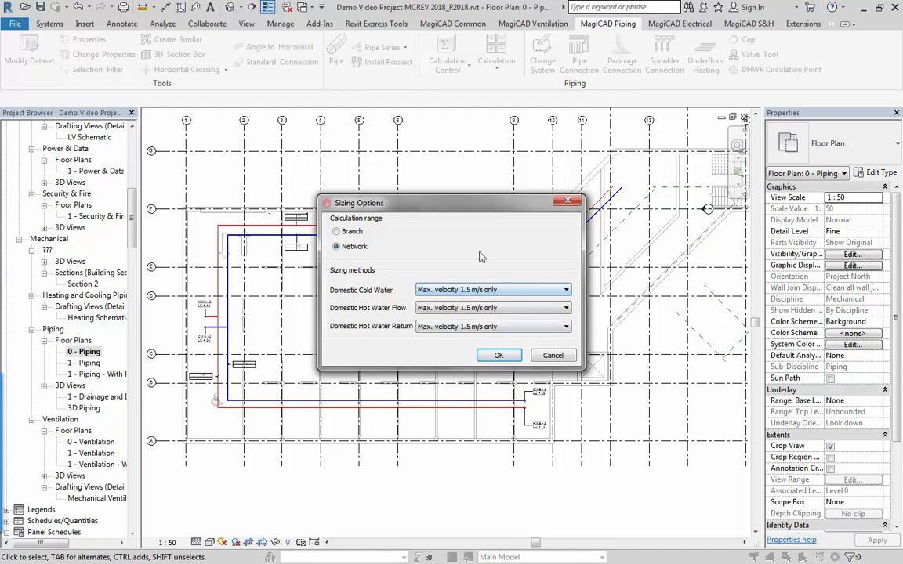
{"action": "left_click", "coordinate": [499, 356]}
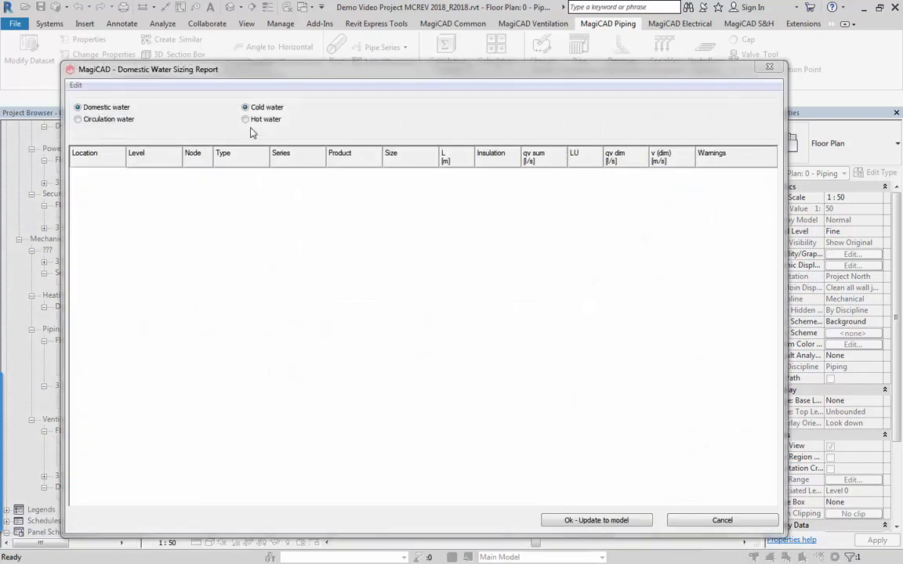
Show the hot water results in the sizing report and update the model with the calculated pipe sizes.
{"action": "left_click", "coordinate": [253, 125]}
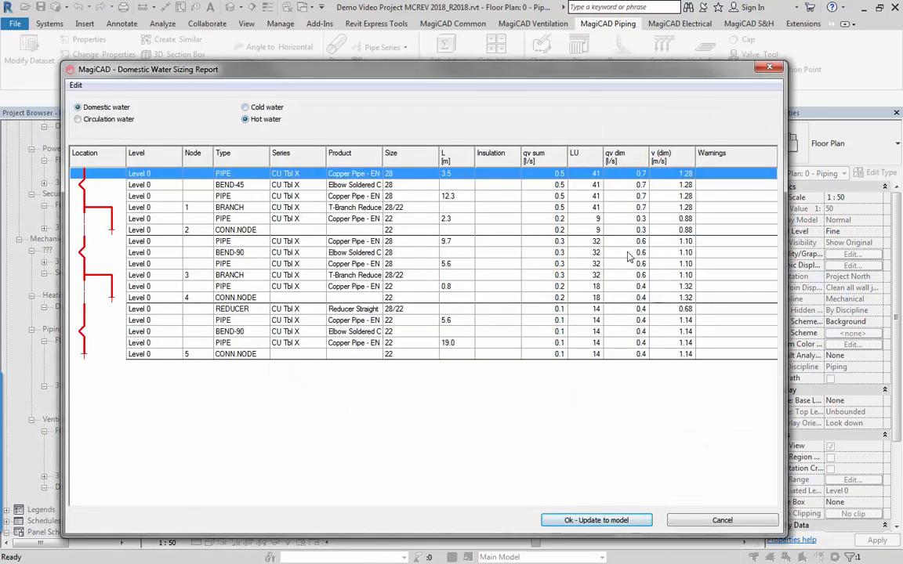
{"action": "left_click", "coordinate": [598, 520]}
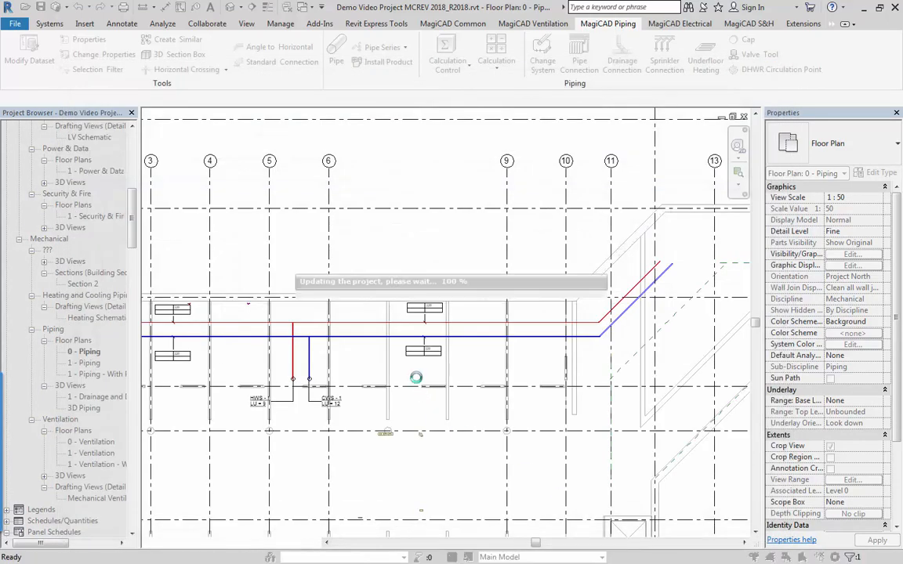
{"action": "left_click", "coordinate": [411, 322]}
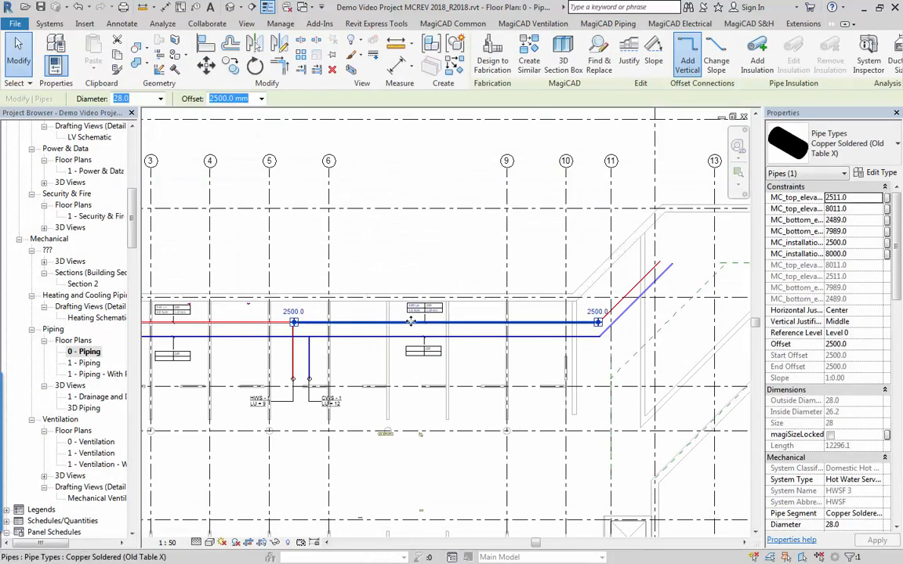
{"action": "scroll", "coordinate": [410, 322], "scroll_direction": "up", "scroll_amount": 3}
{"action": "key", "text": "Escape"}
{"action": "scroll", "coordinate": [413, 298], "scroll_direction": "down", "scroll_amount": 5}
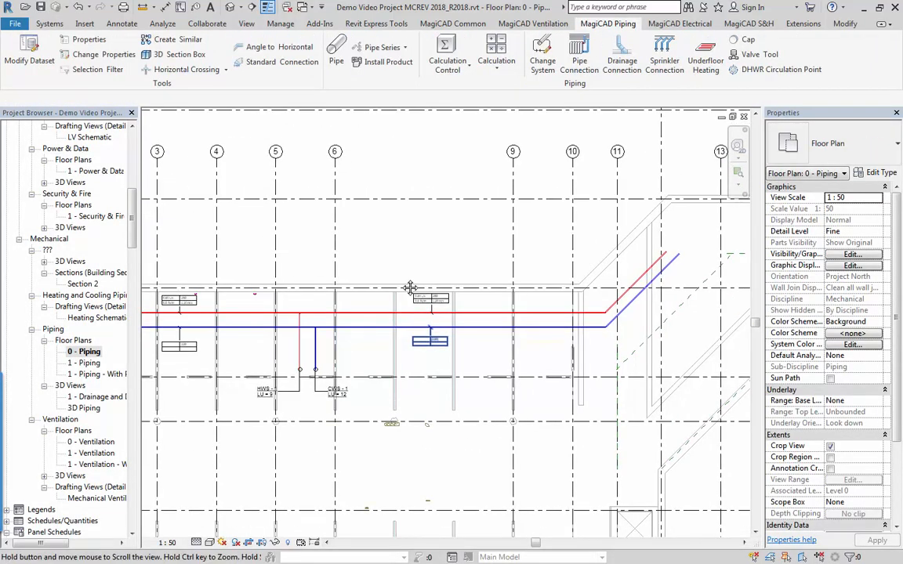
Run Domestic Water Sizing on the cold water main of the 0 - Piping plan.
{"action": "left_click", "coordinate": [494, 63]}
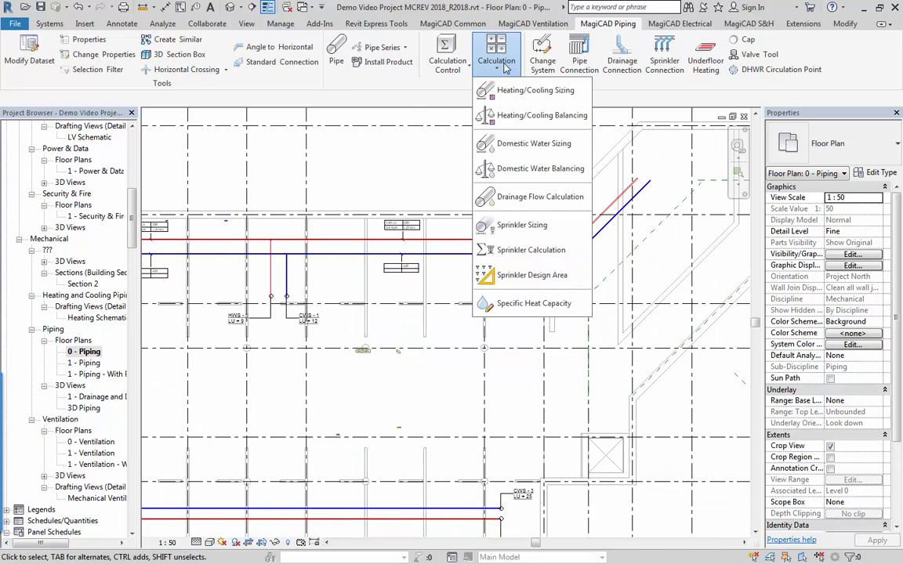
{"action": "left_click", "coordinate": [507, 143]}
{"action": "left_click", "coordinate": [515, 254]}
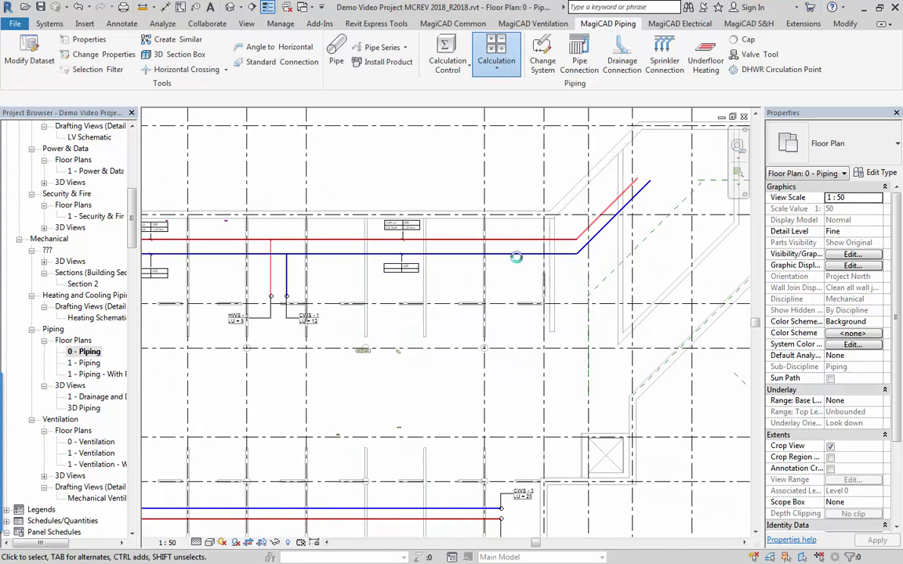
{"action": "left_click", "coordinate": [499, 355]}
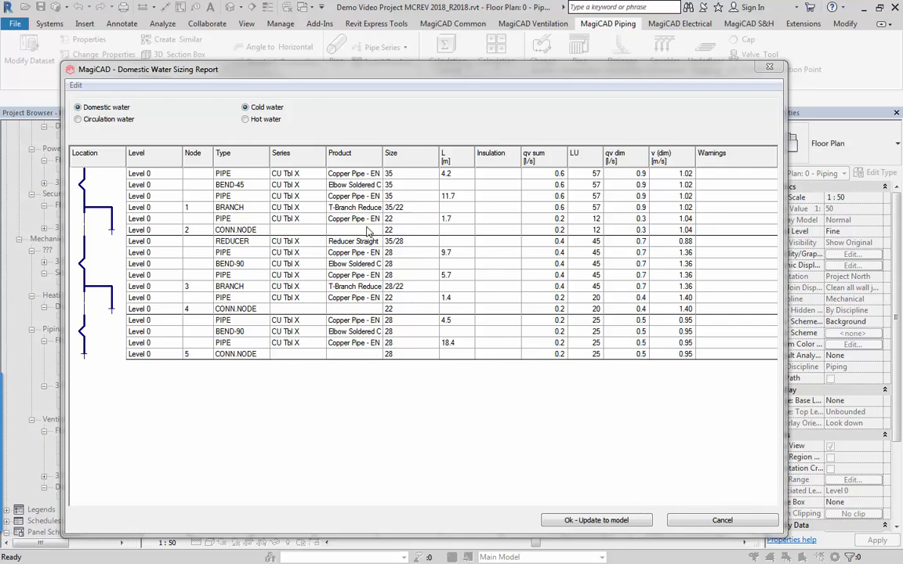
Highlight the 45-degree bend from the cold water sizing report in the drawing, and update the model with the calculated sizes.
{"action": "left_click_drag", "start_coordinate": [385, 90], "coordinate": [451, 397]}
{"action": "right_click", "coordinate": [366, 495]}
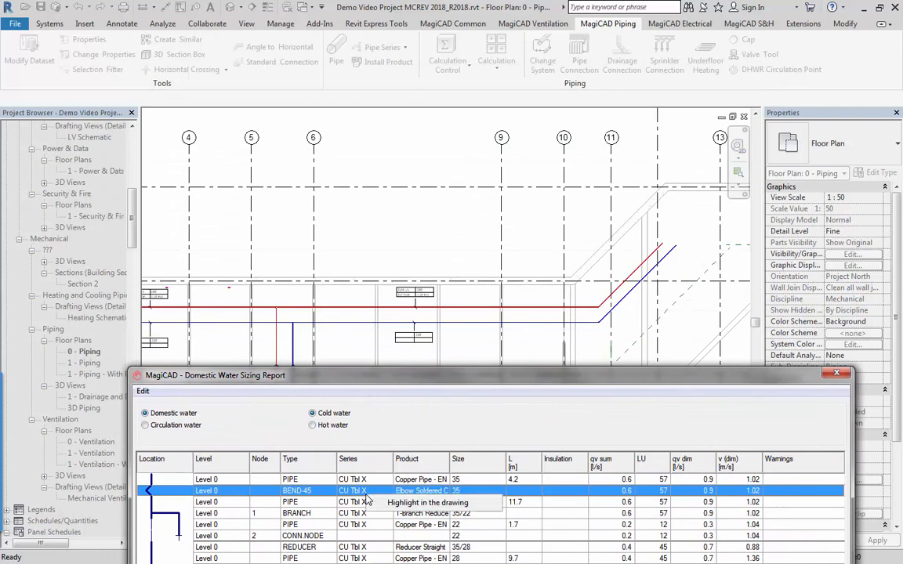
{"action": "left_click", "coordinate": [415, 505]}
{"action": "left_click_drag", "start_coordinate": [453, 384], "coordinate": [430, 94]}
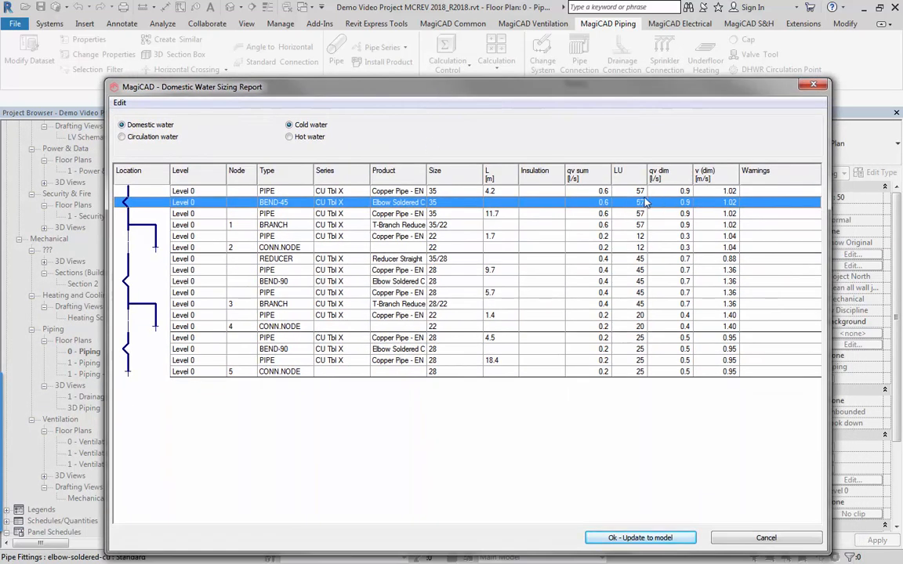
{"action": "left_click", "coordinate": [640, 540]}
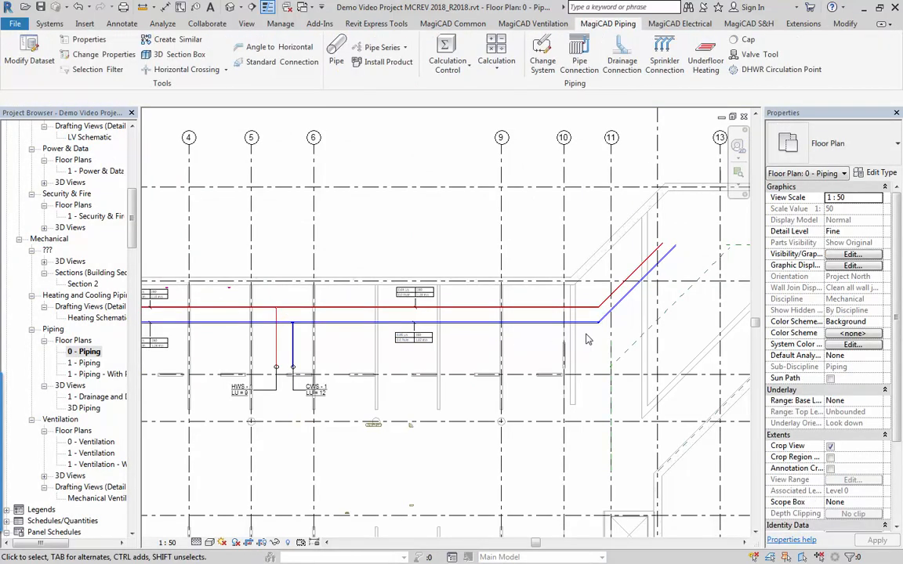
Examine the flow, size and velocity tags on the hot and cold water mains and review the sized network.
{"action": "scroll", "coordinate": [600, 331], "scroll_direction": "up", "scroll_amount": 2}
{"action": "middle_click_drag", "start_coordinate": [226, 359], "coordinate": [337, 396]}
{"action": "scroll", "coordinate": [337, 400], "scroll_direction": "up", "scroll_amount": 2}
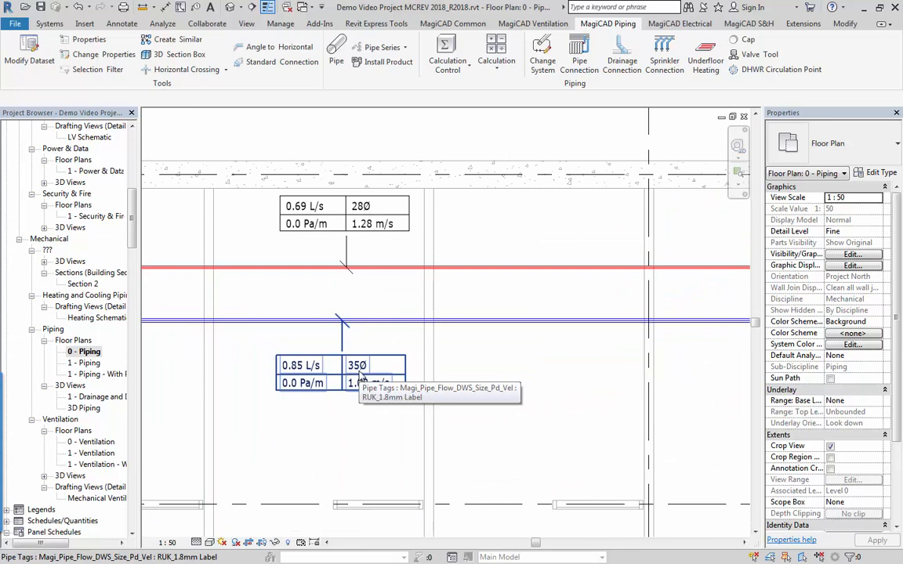
{"action": "scroll", "coordinate": [349, 368], "scroll_direction": "down", "scroll_amount": 1}
{"action": "scroll", "coordinate": [287, 390], "scroll_direction": "down", "scroll_amount": 1}
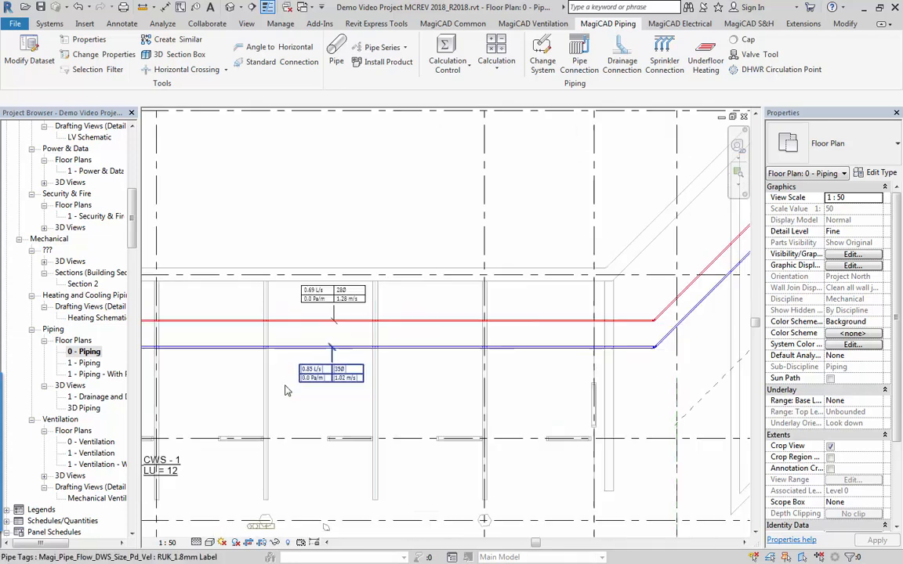
{"action": "scroll", "coordinate": [282, 391], "scroll_direction": "down", "scroll_amount": 1}
{"action": "middle_click_drag", "start_coordinate": [255, 426], "coordinate": [444, 314]}
{"action": "scroll", "coordinate": [298, 365], "scroll_direction": "down", "scroll_amount": 1}
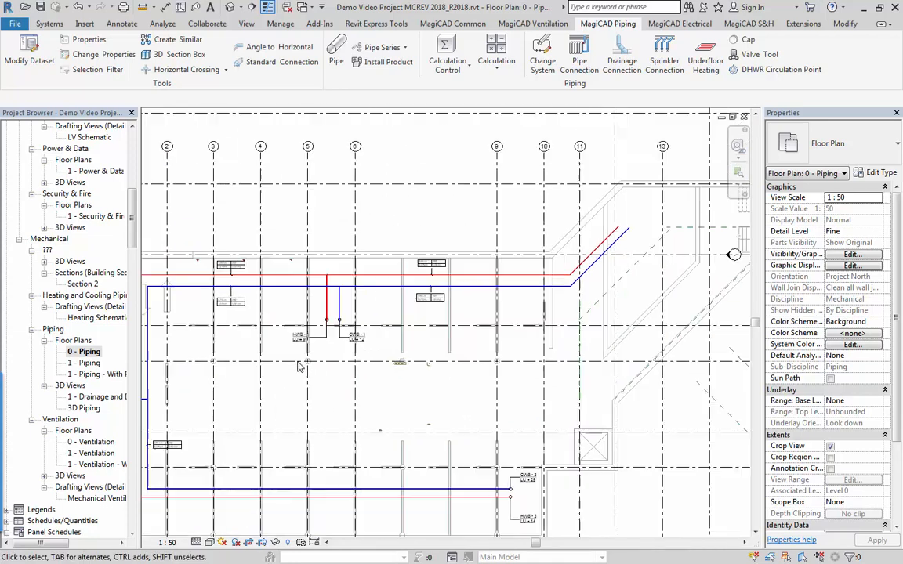
{"action": "middle_click_drag", "start_coordinate": [298, 366], "coordinate": [347, 282]}
{"action": "scroll", "coordinate": [347, 283], "scroll_direction": "down", "scroll_amount": 1}
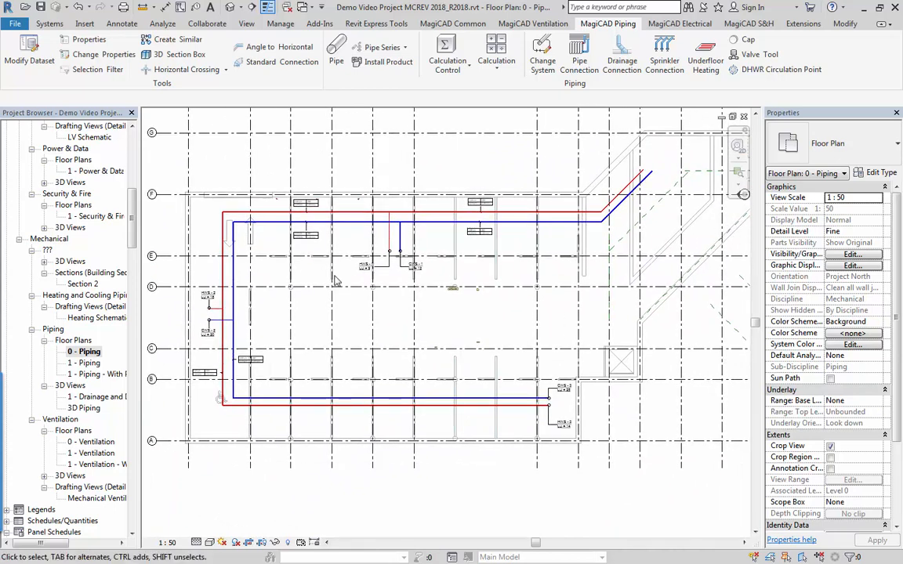
Review the flow standards in the MagiCAD project settings, keeping UK BS 6700 for domestic water and EN 12056 System III for drainage.
{"action": "left_click", "coordinate": [430, 23]}
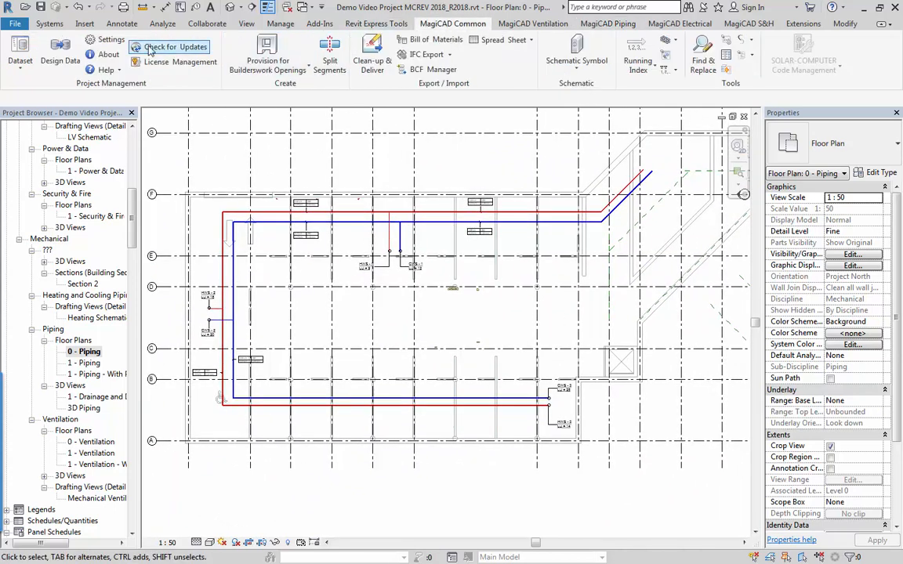
{"action": "left_click", "coordinate": [109, 39]}
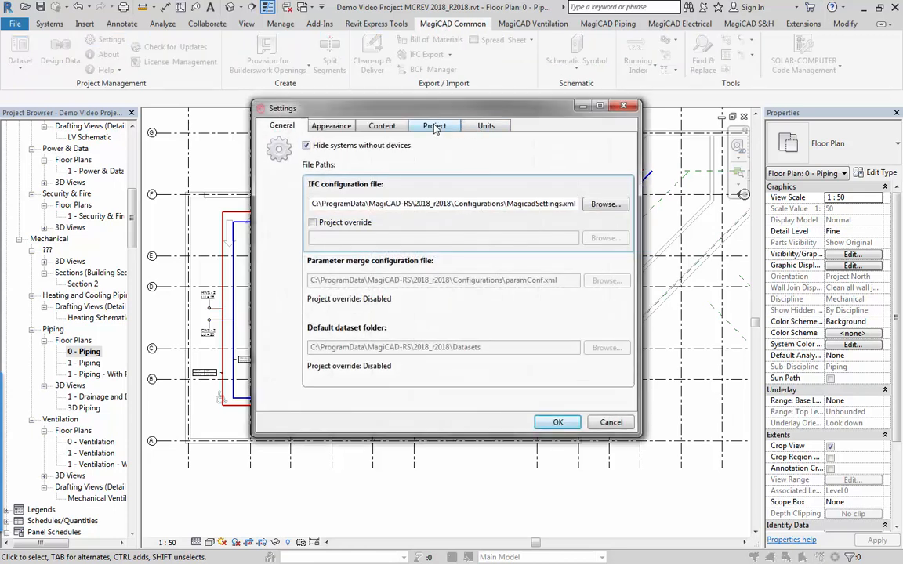
{"action": "left_click", "coordinate": [435, 126]}
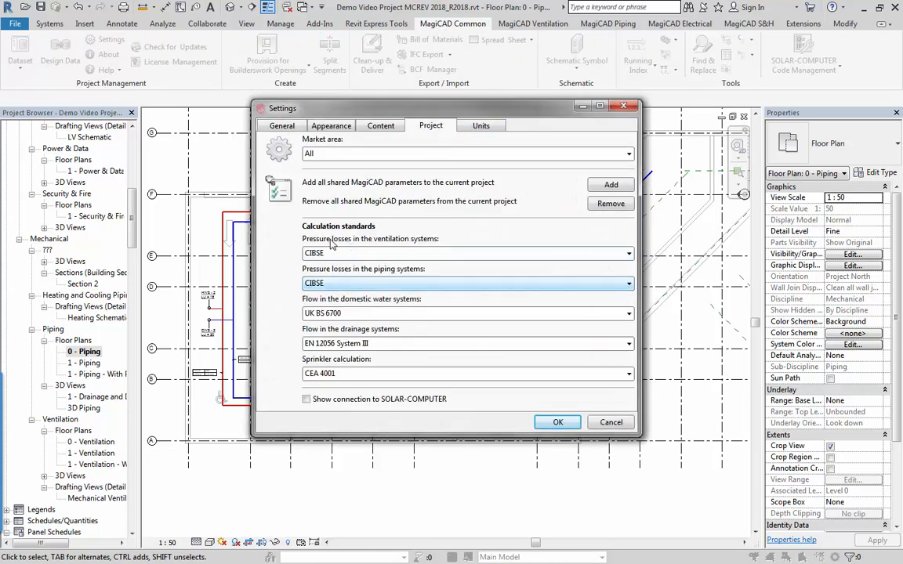
{"action": "left_click", "coordinate": [465, 314]}
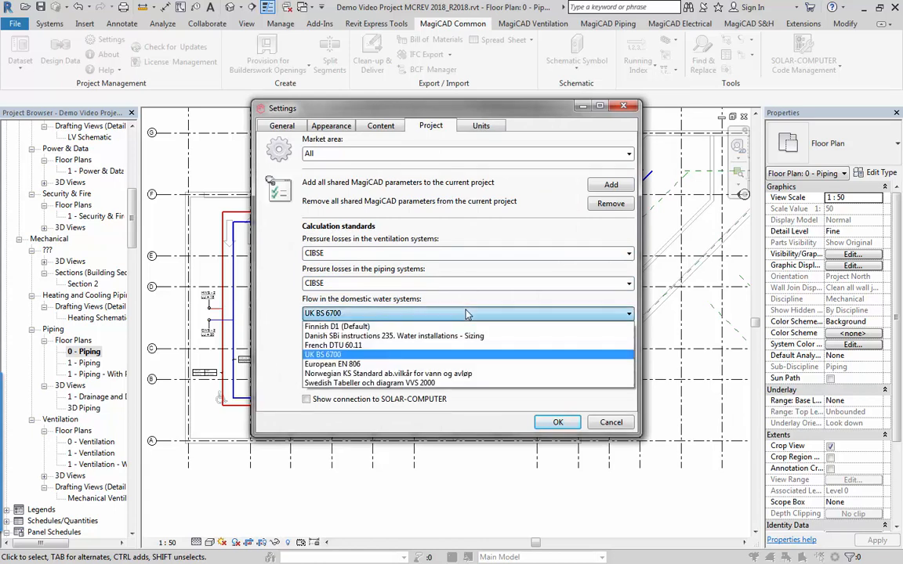
{"action": "left_click", "coordinate": [342, 317]}
{"action": "left_click", "coordinate": [342, 316]}
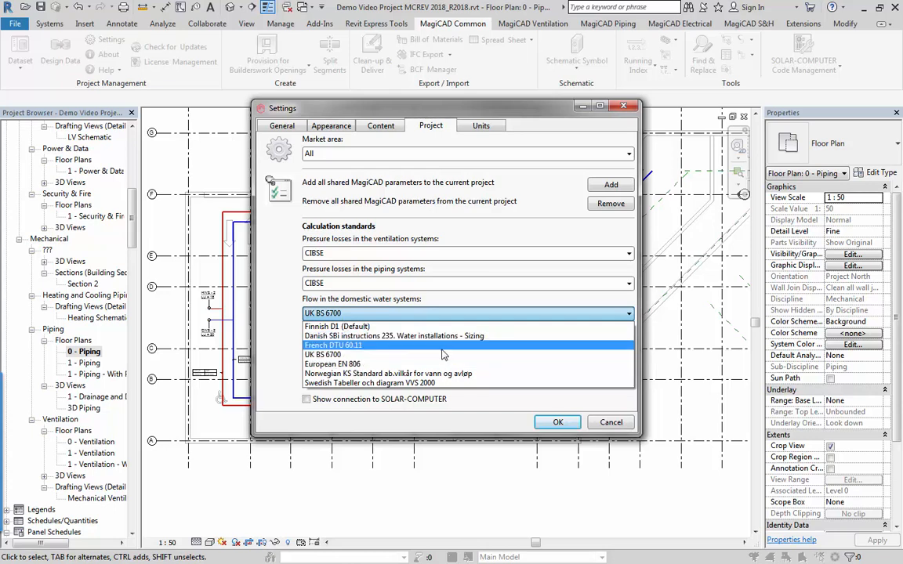
{"action": "left_click", "coordinate": [418, 314]}
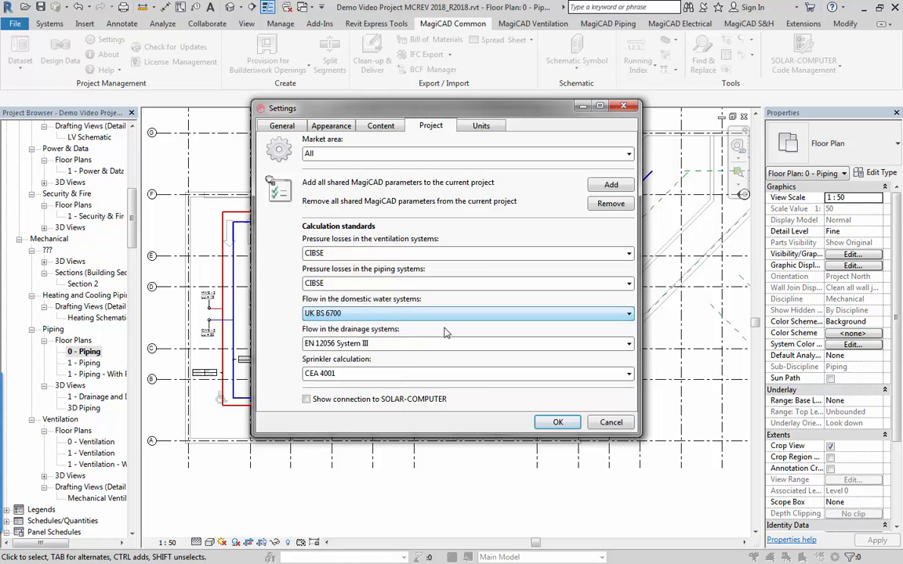
{"action": "left_click", "coordinate": [418, 348]}
{"action": "left_click", "coordinate": [484, 381]}
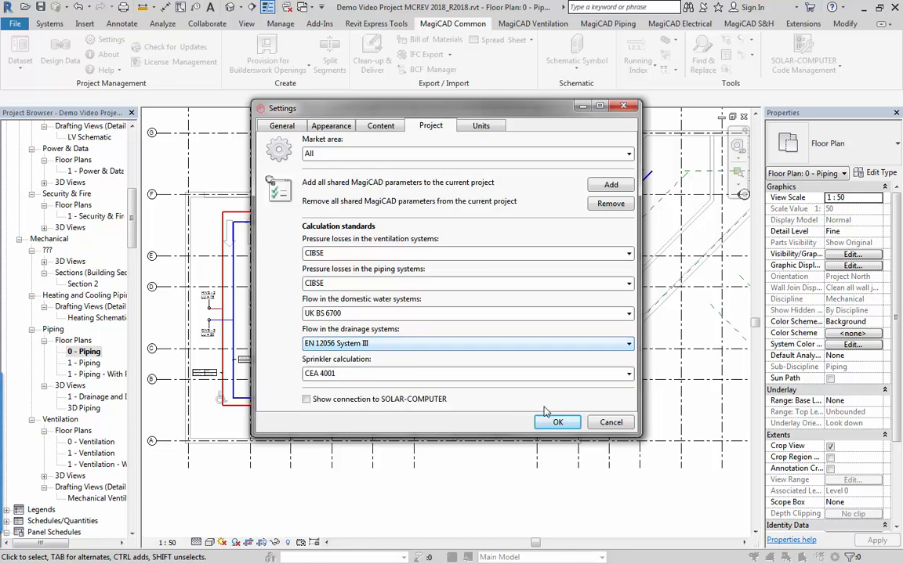
{"action": "left_click", "coordinate": [556, 422]}
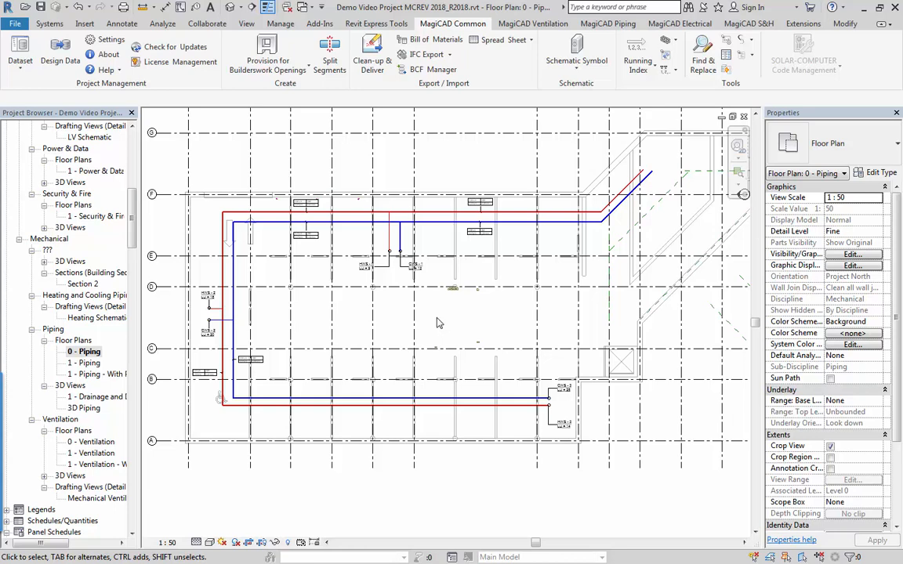
Restore the 1 - Piping floor plan, close the 0 - Piping plan, and tile the remaining view window.
{"action": "middle_click_drag", "start_coordinate": [407, 253], "coordinate": [413, 265]}
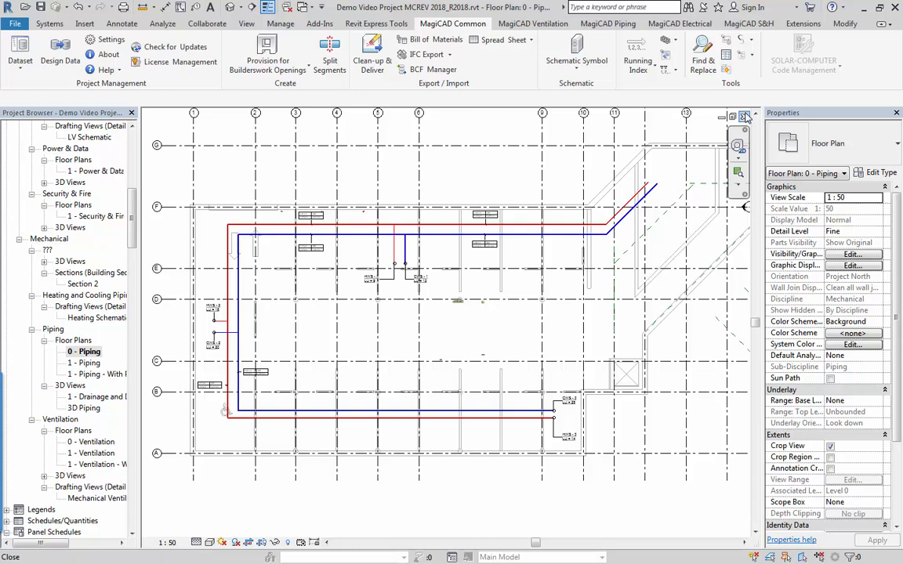
{"action": "key", "text": "w"}
{"action": "key", "text": "t"}
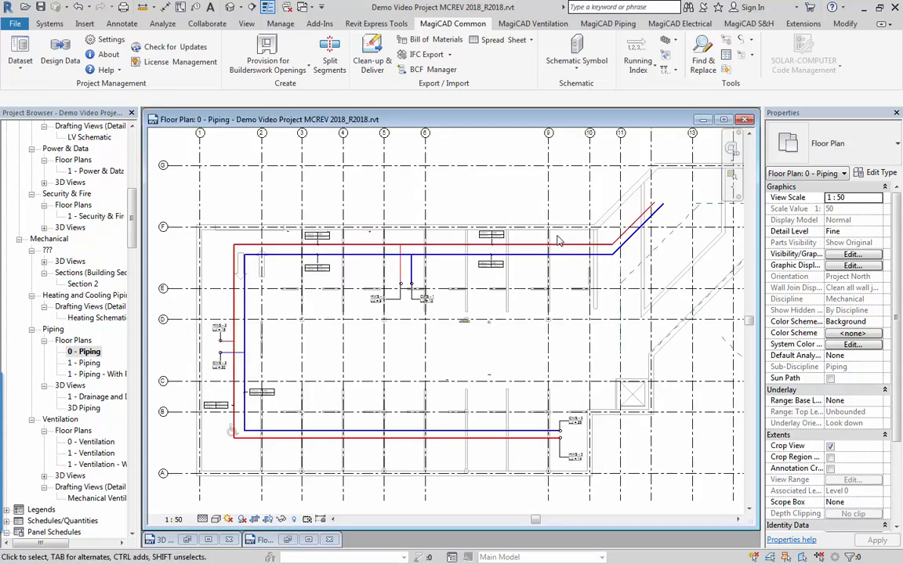
{"action": "left_click", "coordinate": [287, 540]}
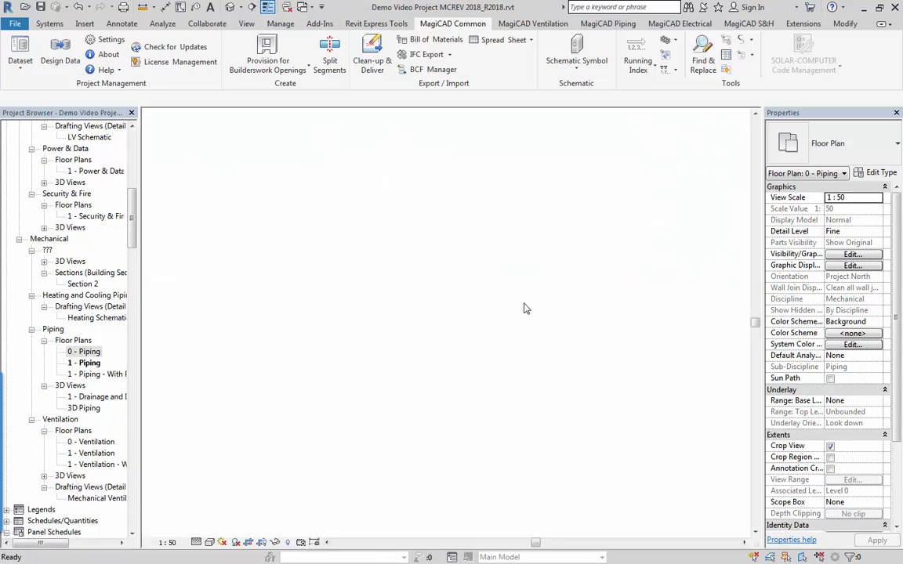
{"action": "key", "text": "w"}
{"action": "key", "text": "t"}
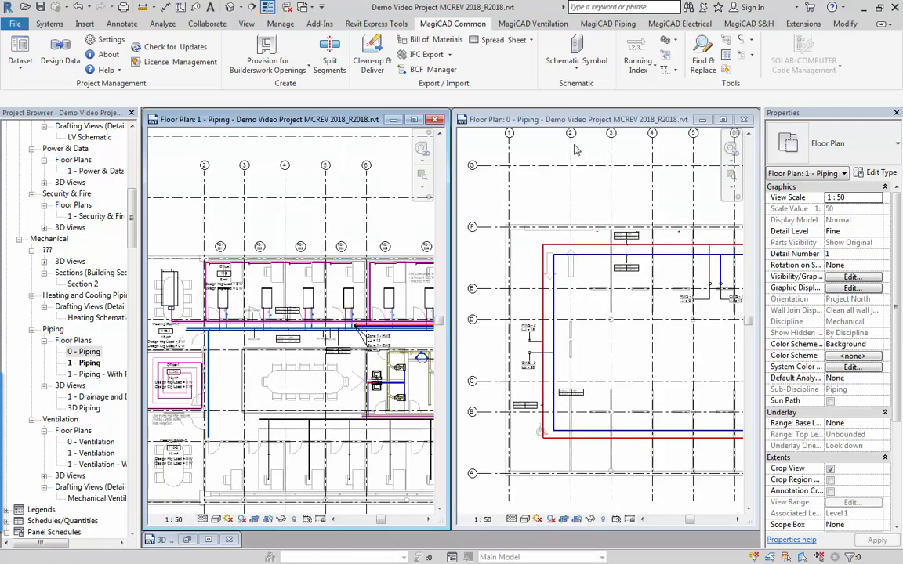
{"action": "left_click", "coordinate": [744, 120]}
{"action": "key", "text": "w"}
{"action": "key", "text": "t"}
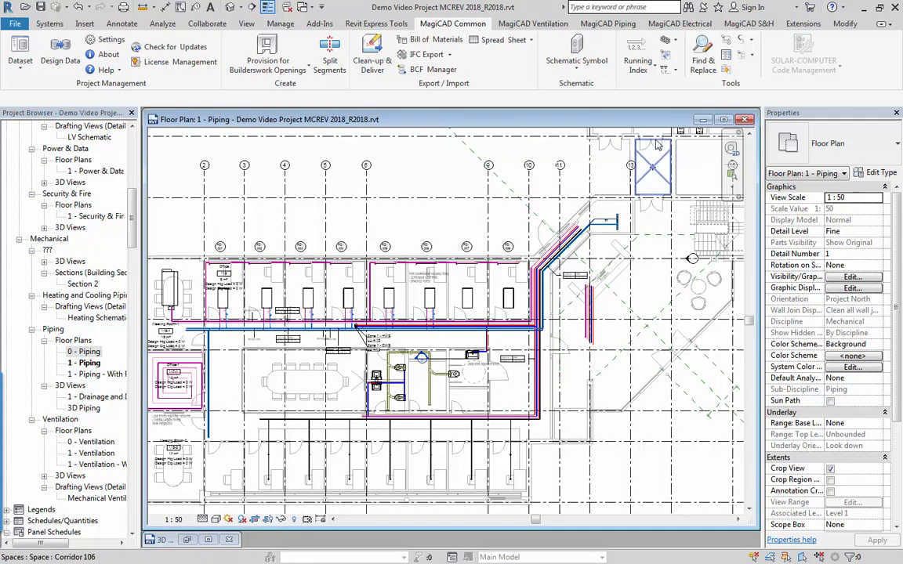
Inspect the washbasin tap by the DWS pipe connections and the surrounding toilet pipework in the 1 - Piping plan.
{"action": "middle_click_drag", "start_coordinate": [452, 339], "coordinate": [541, 308]}
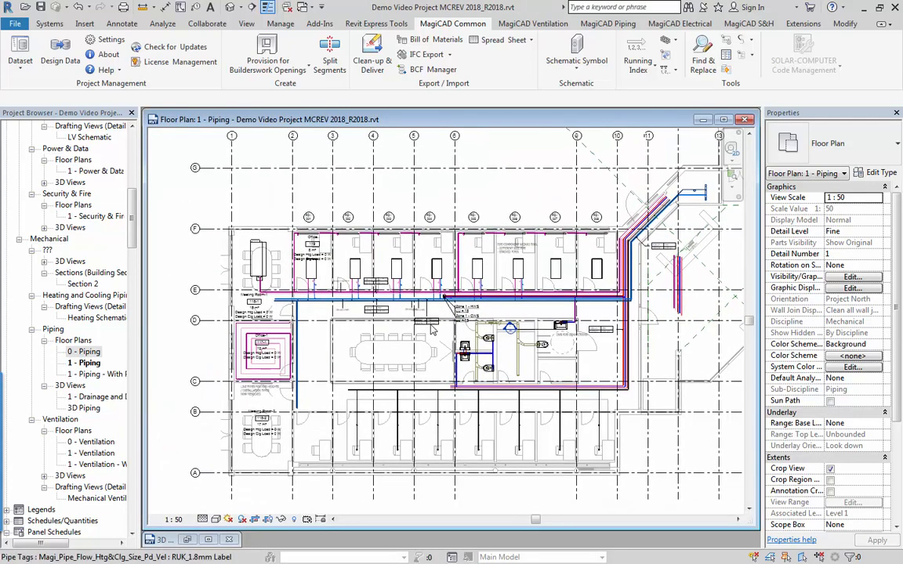
{"action": "scroll", "coordinate": [430, 329], "scroll_direction": "up", "scroll_amount": 4}
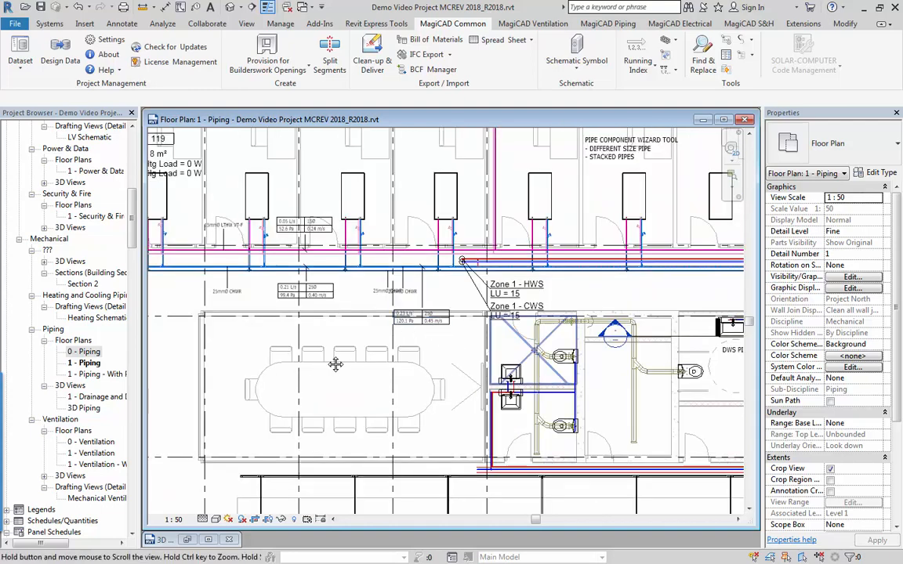
{"action": "middle_click_drag", "start_coordinate": [432, 386], "coordinate": [102, 340]}
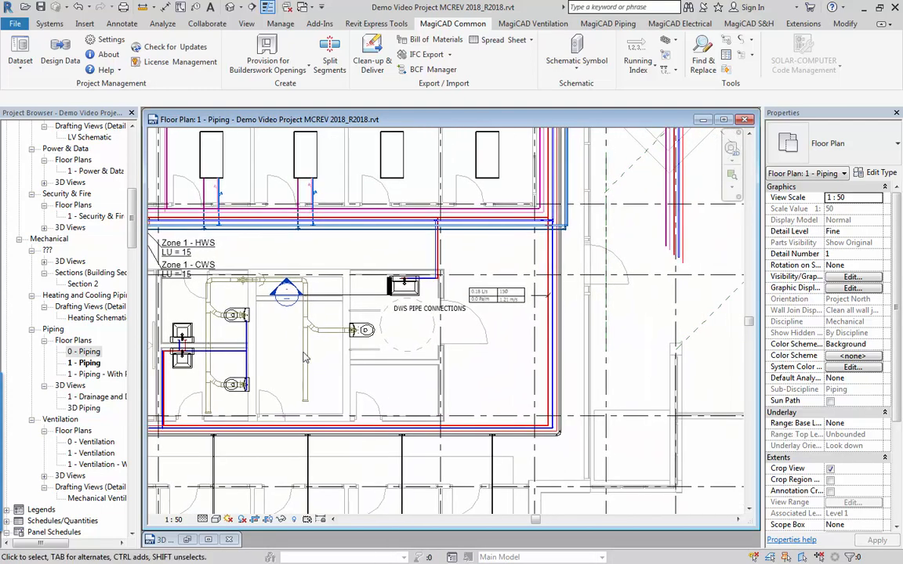
{"action": "left_click", "coordinate": [404, 288]}
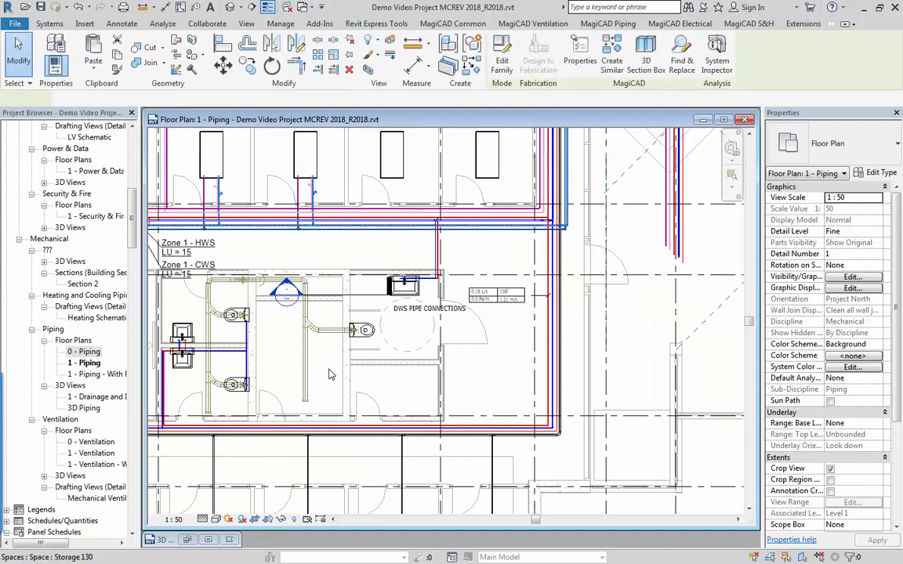
{"action": "middle_click_drag", "start_coordinate": [337, 384], "coordinate": [472, 382]}
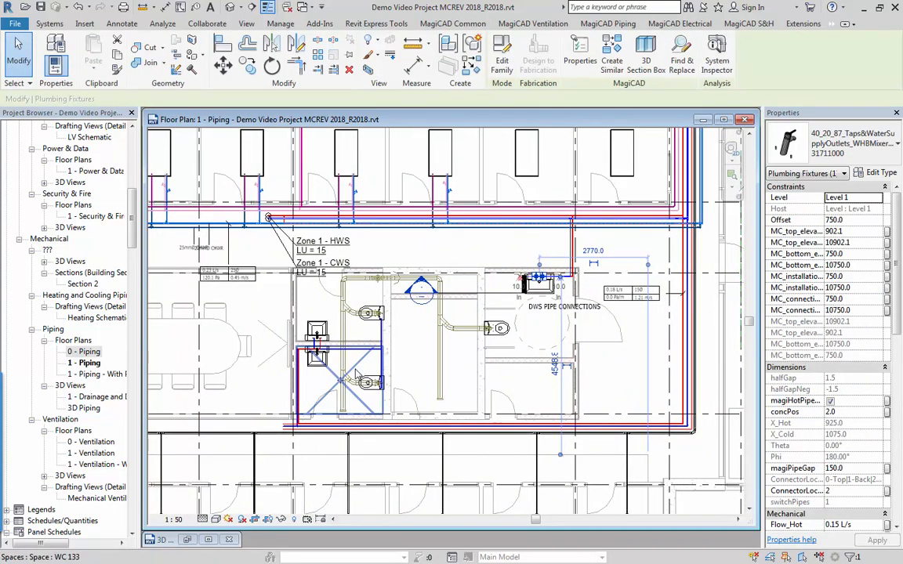
{"action": "left_click", "coordinate": [331, 287]}
{"action": "scroll", "coordinate": [349, 351], "scroll_direction": "down", "scroll_amount": 2}
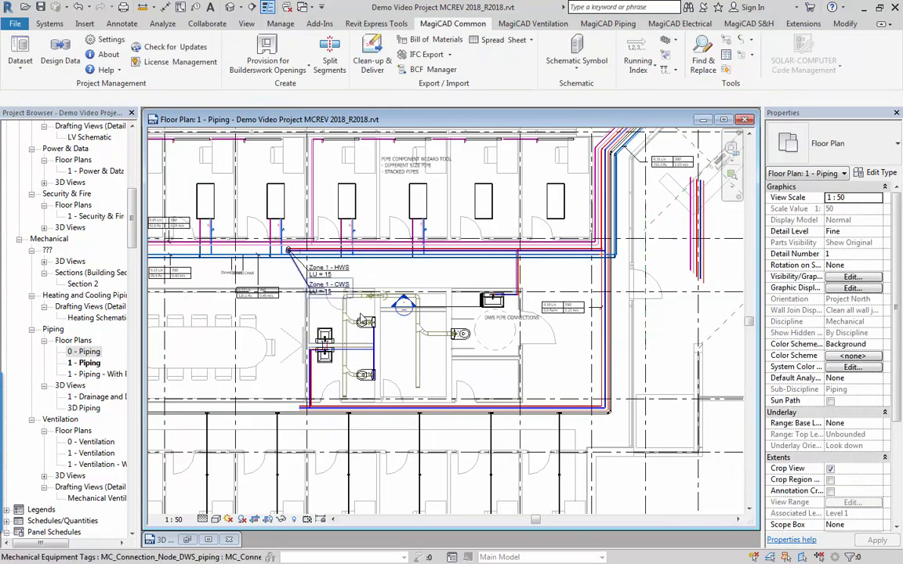
Review the ventilation, heating and cooling charts in the product properties of the PARASOL chilled beam in the office below RD/005.
{"action": "middle_click_drag", "start_coordinate": [320, 226], "coordinate": [366, 295]}
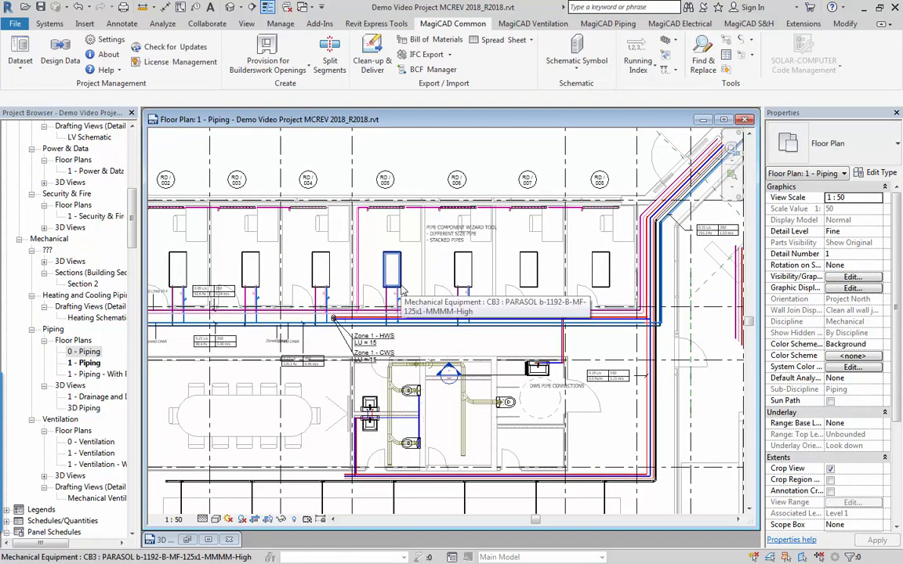
{"action": "left_click", "coordinate": [402, 291]}
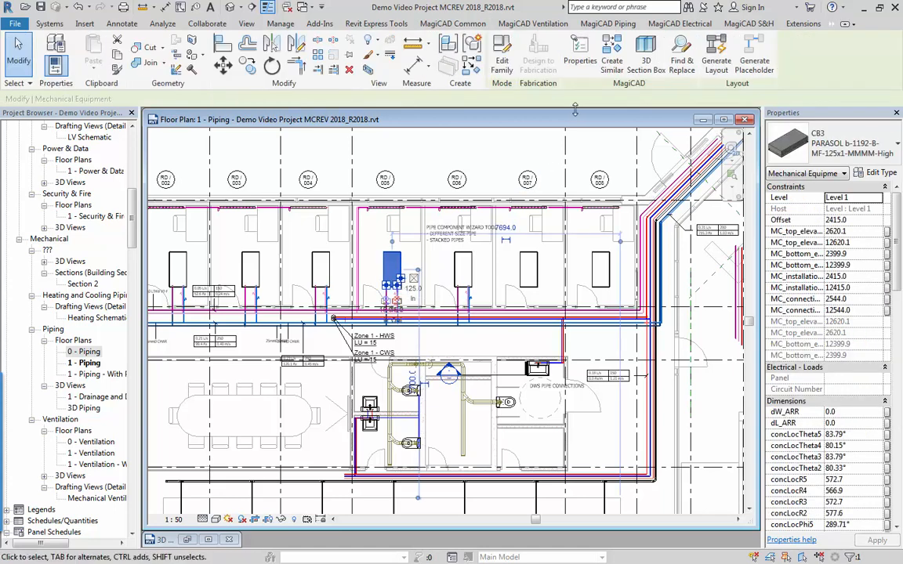
{"action": "left_click", "coordinate": [580, 55]}
{"action": "left_click_drag", "start_coordinate": [377, 301], "coordinate": [341, 319]}
{"action": "scroll", "coordinate": [341, 320], "scroll_direction": "up", "scroll_amount": 3}
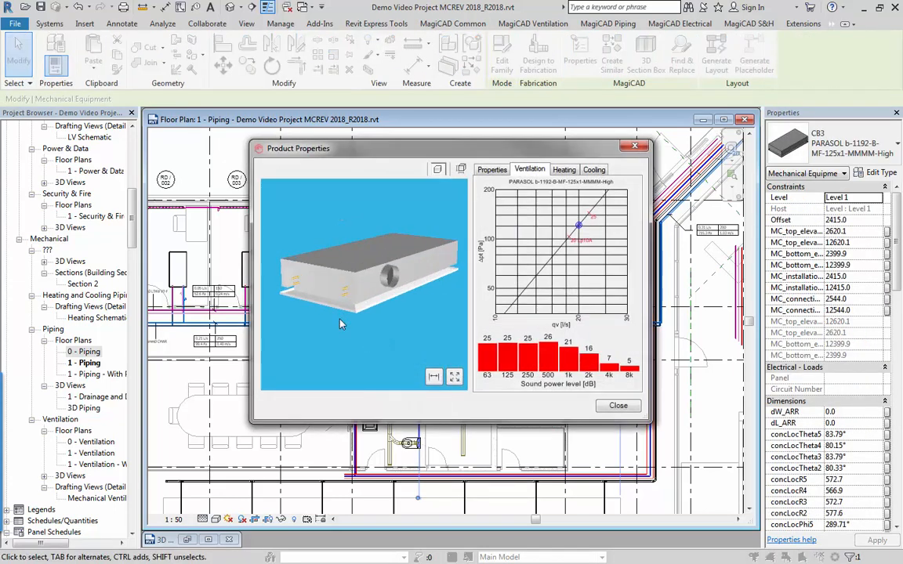
{"action": "left_click", "coordinate": [565, 170]}
{"action": "left_click", "coordinate": [593, 170]}
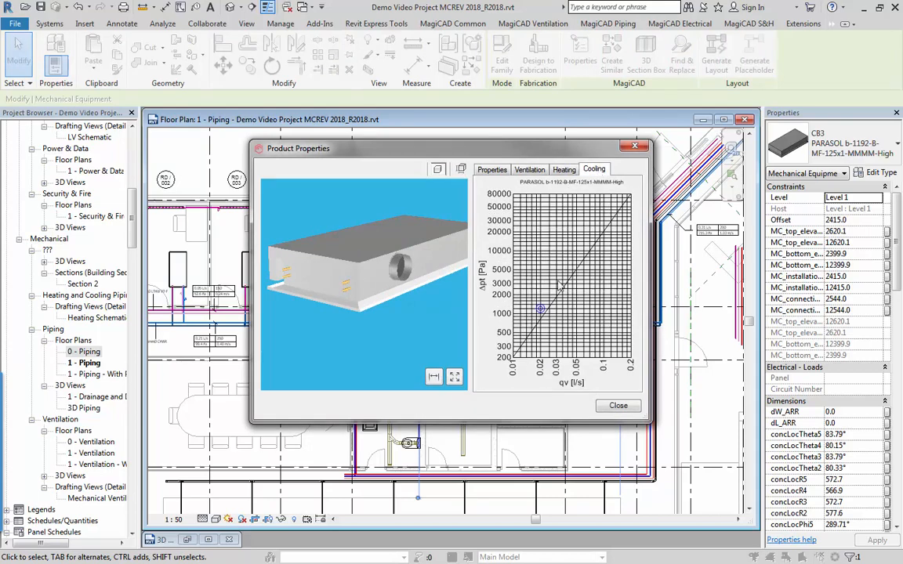
{"action": "left_click", "coordinate": [616, 407]}
{"action": "key", "text": "Escape"}
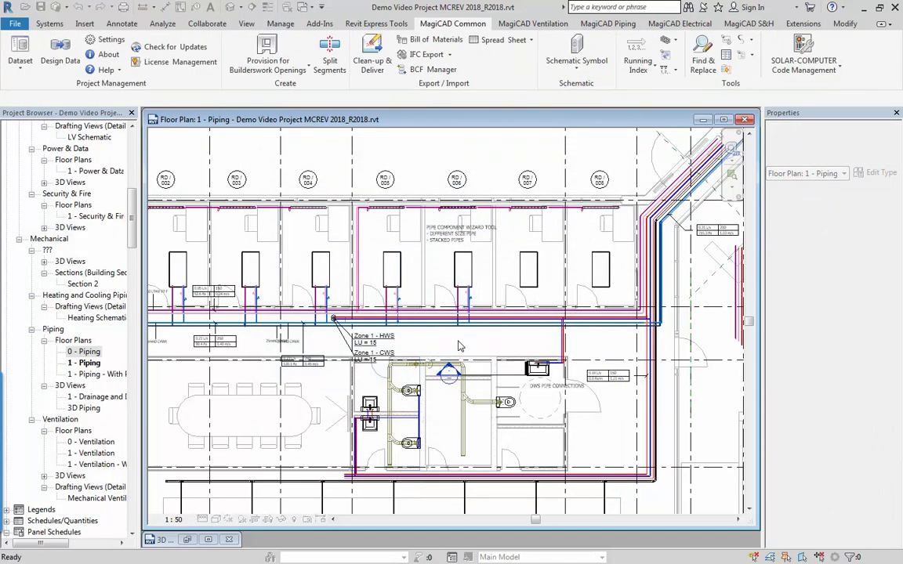
Size the entire LTHW heating network using Max. velocity 1.5 m/s & Max Pd 250 Pa/m, and update the model with the calculated sizes.
{"action": "scroll", "coordinate": [286, 329], "scroll_direction": "down", "scroll_amount": 2}
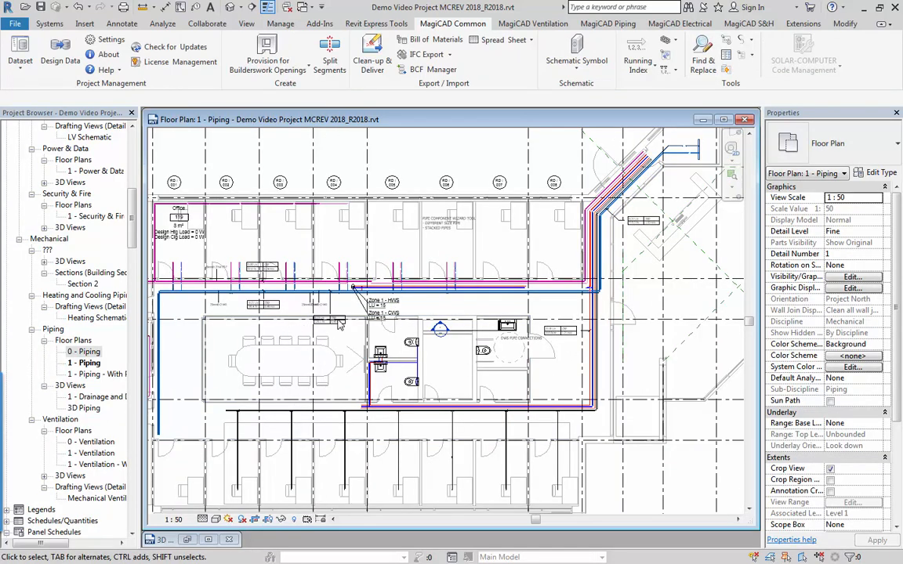
{"action": "middle_click_drag", "start_coordinate": [288, 330], "coordinate": [347, 328]}
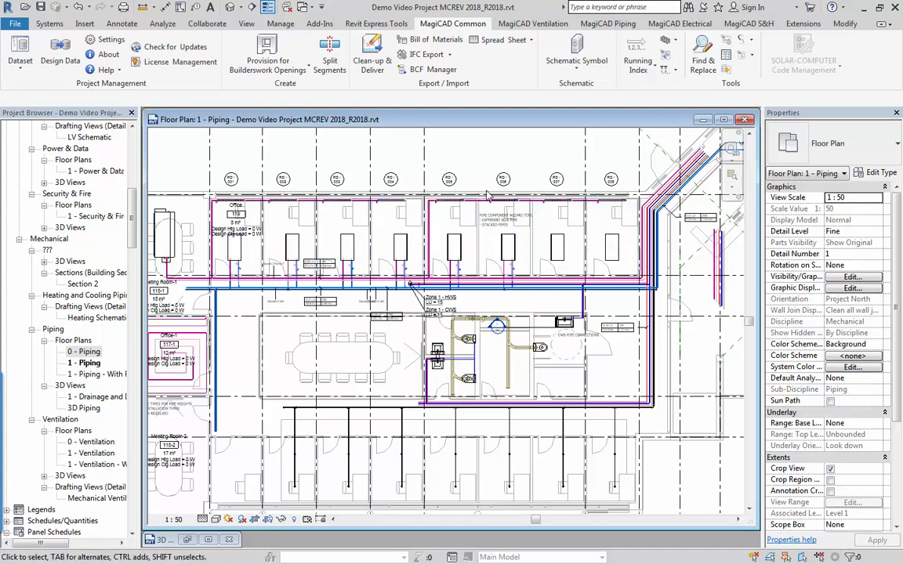
{"action": "left_click", "coordinate": [605, 23]}
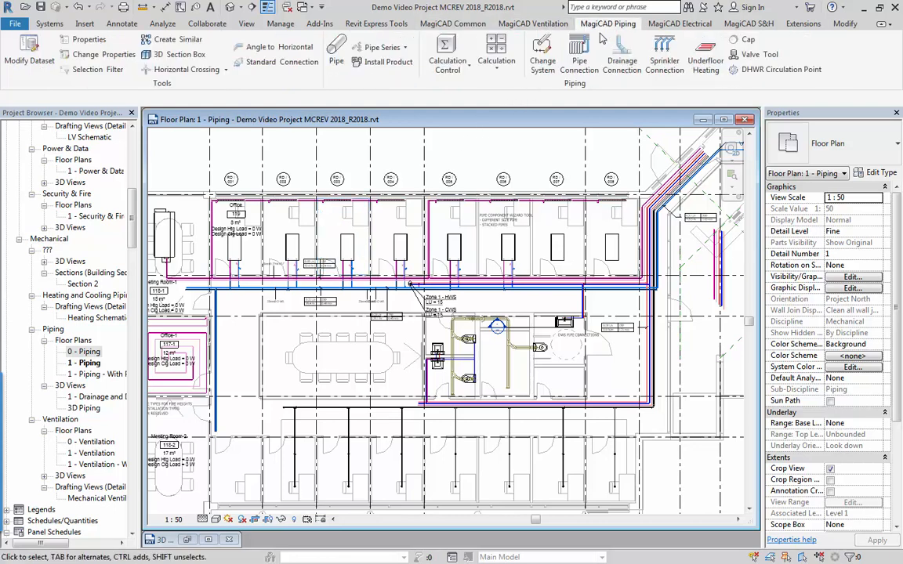
{"action": "left_click", "coordinate": [495, 65]}
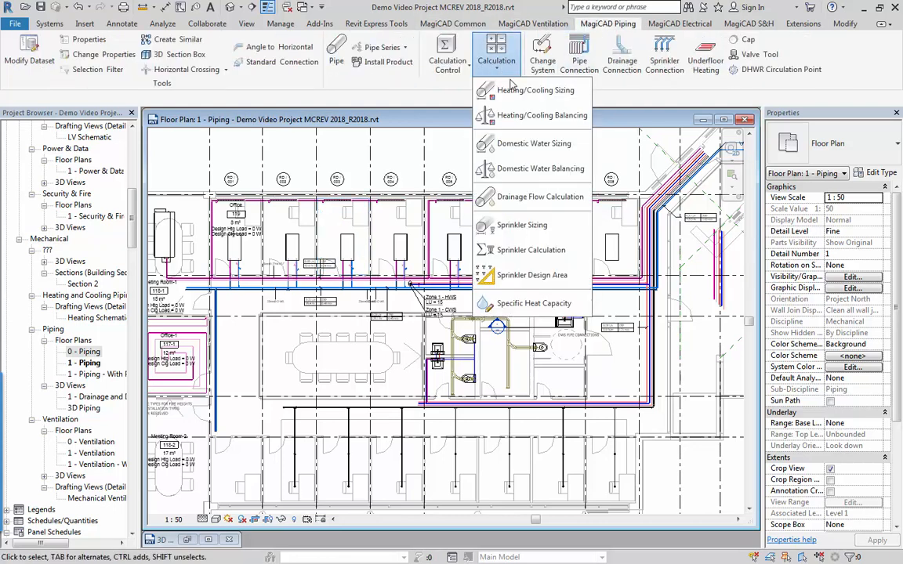
{"action": "left_click", "coordinate": [518, 90]}
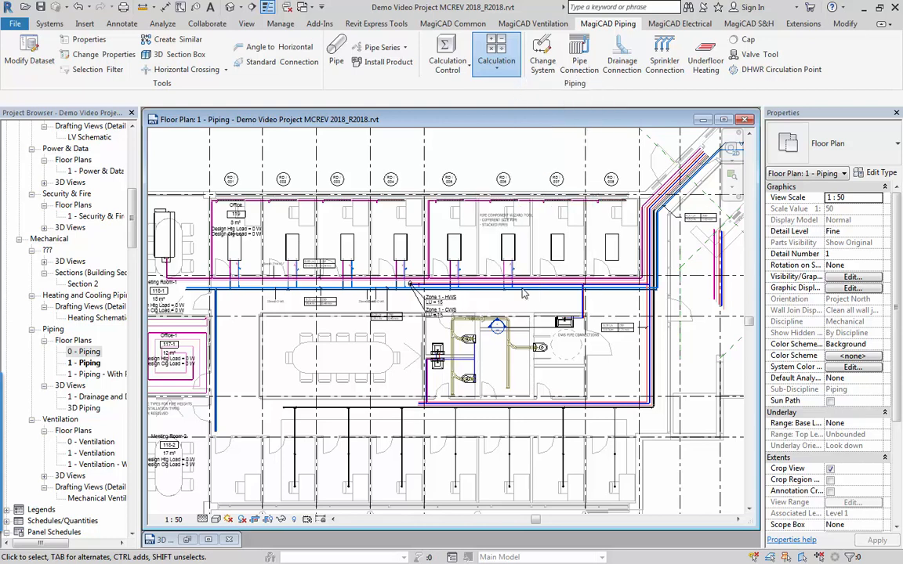
{"action": "left_click", "coordinate": [523, 292]}
{"action": "left_click", "coordinate": [508, 309]}
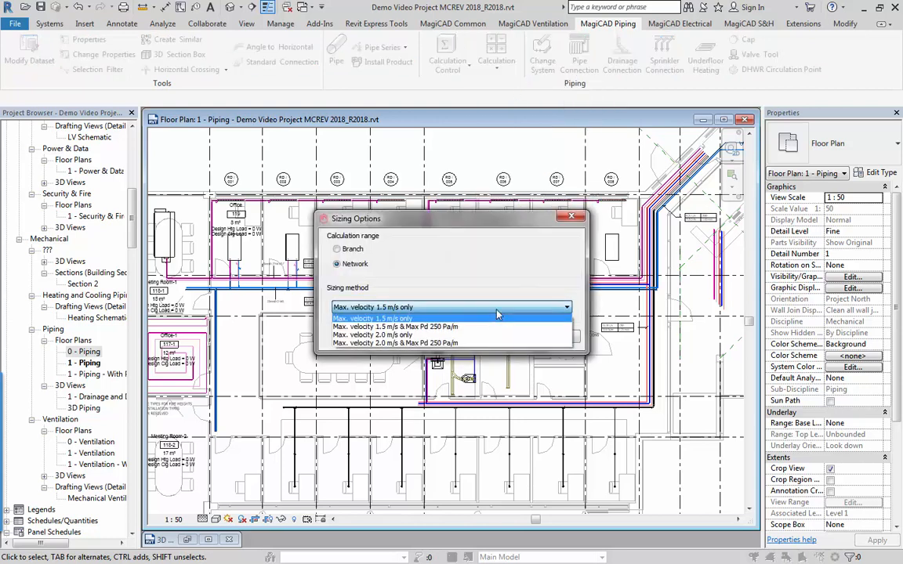
{"action": "left_click", "coordinate": [408, 328]}
{"action": "left_click", "coordinate": [505, 337]}
{"action": "left_click", "coordinate": [535, 282]}
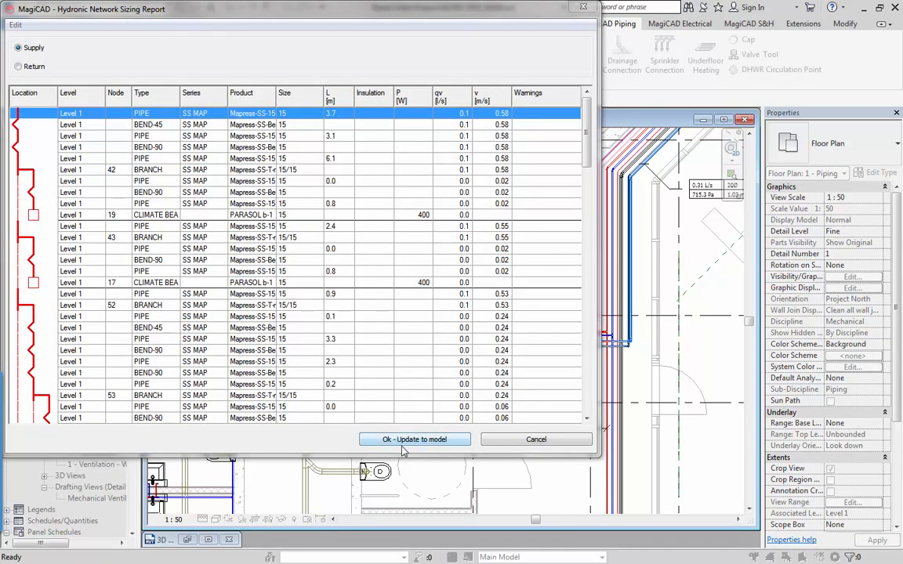
{"action": "left_click", "coordinate": [403, 443]}
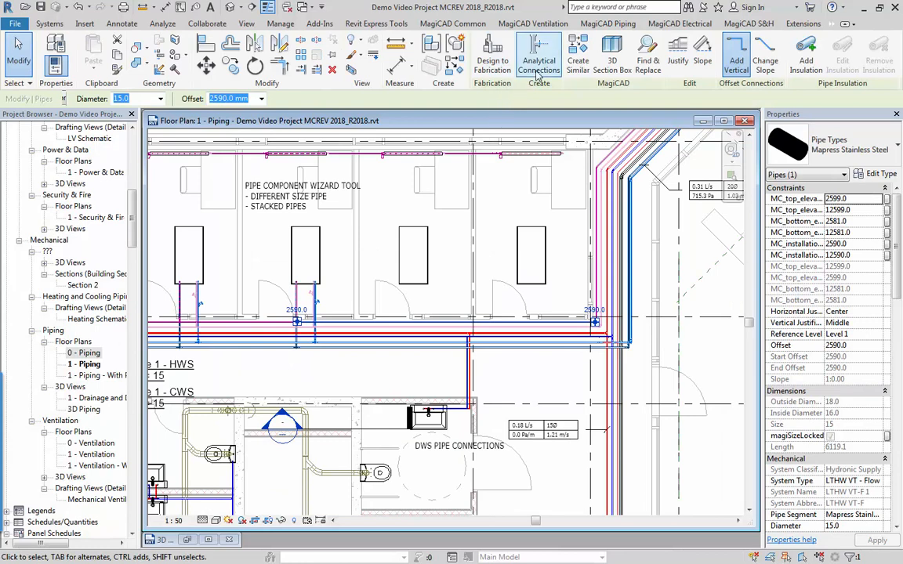
Run heating/cooling balancing on the whole LTHW network using Piping Balancing Method 1, based on minimum pressure with the index route highlighted.
{"action": "left_click", "coordinate": [592, 26]}
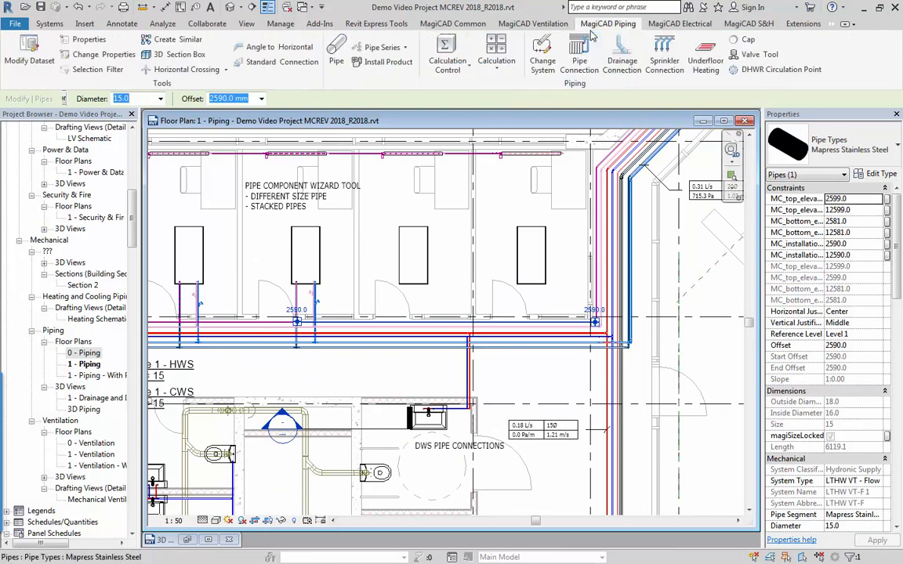
{"action": "left_click", "coordinate": [497, 63]}
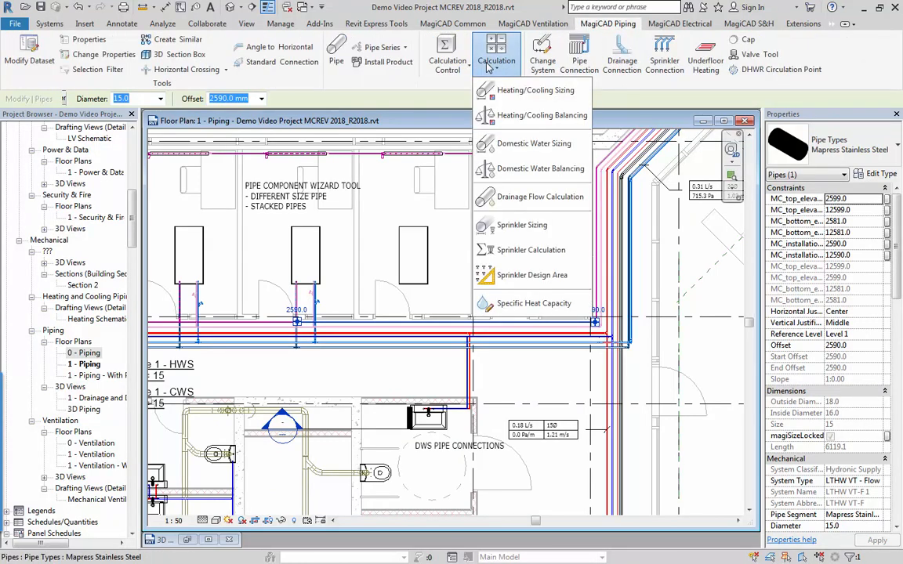
{"action": "left_click", "coordinate": [502, 116]}
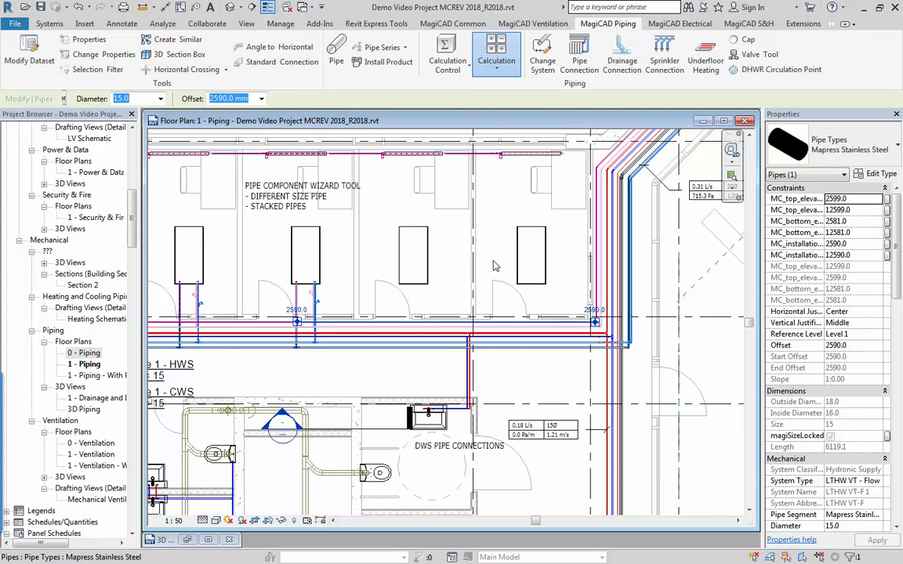
{"action": "left_click", "coordinate": [437, 238]}
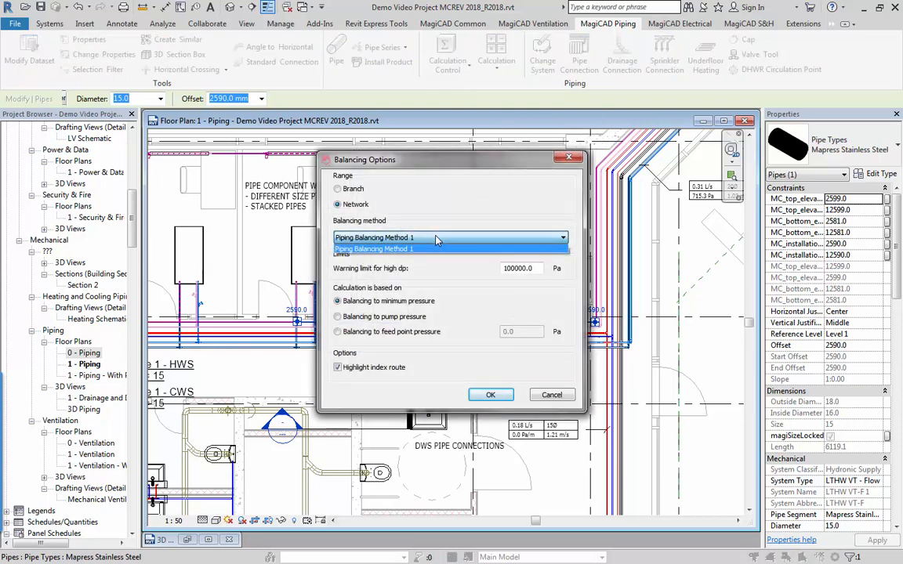
{"action": "left_click", "coordinate": [437, 248]}
{"action": "left_click", "coordinate": [490, 394]}
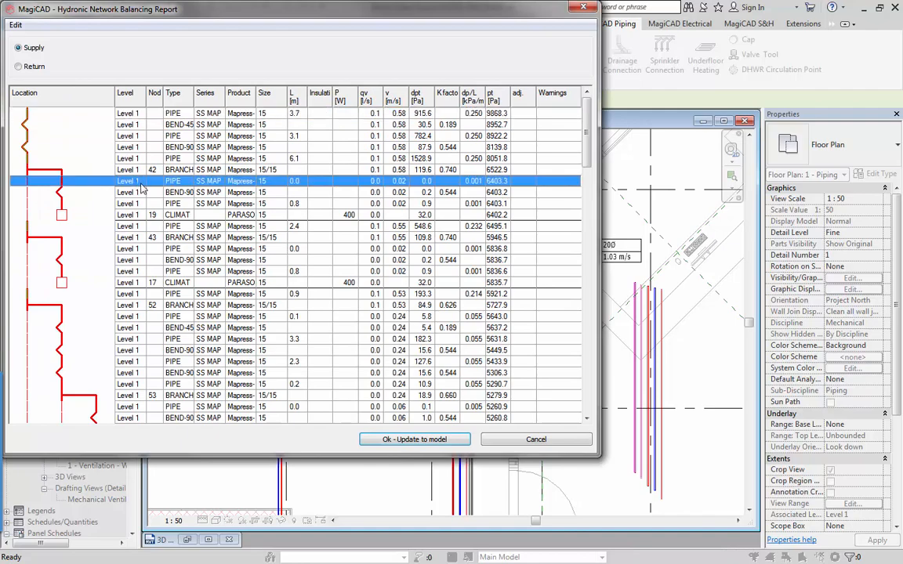
Review the supply side and the return side of the hydronic network balancing report.
{"action": "scroll", "coordinate": [185, 205], "scroll_direction": "down", "scroll_amount": 13}
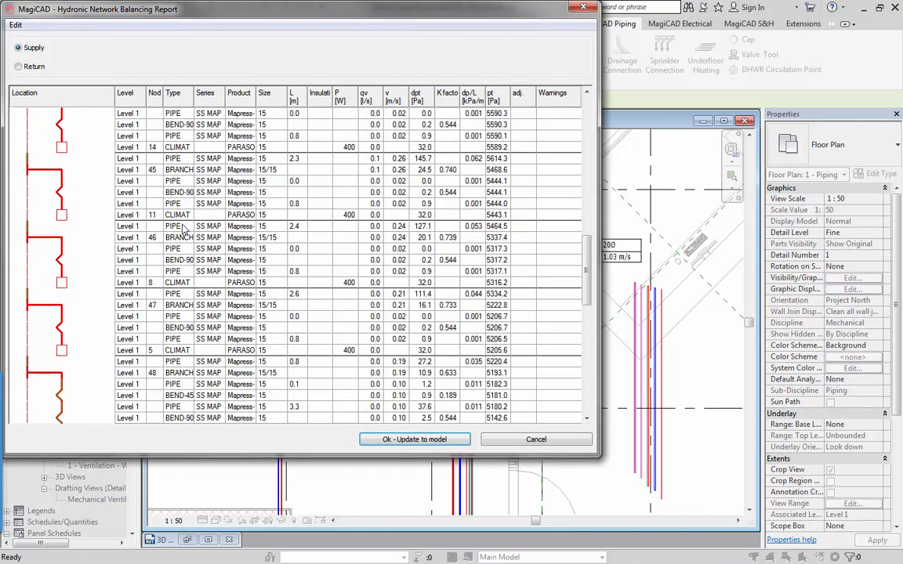
{"action": "scroll", "coordinate": [185, 229], "scroll_direction": "up", "scroll_amount": 12}
{"action": "scroll", "coordinate": [184, 227], "scroll_direction": "up", "scroll_amount": 6}
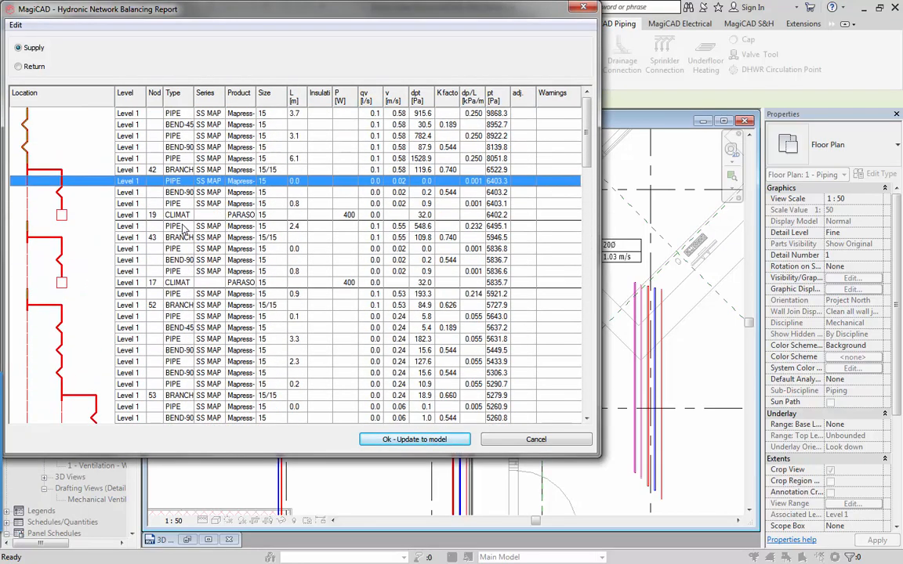
{"action": "left_click", "coordinate": [19, 67]}
{"action": "scroll", "coordinate": [232, 222], "scroll_direction": "down", "scroll_amount": 8}
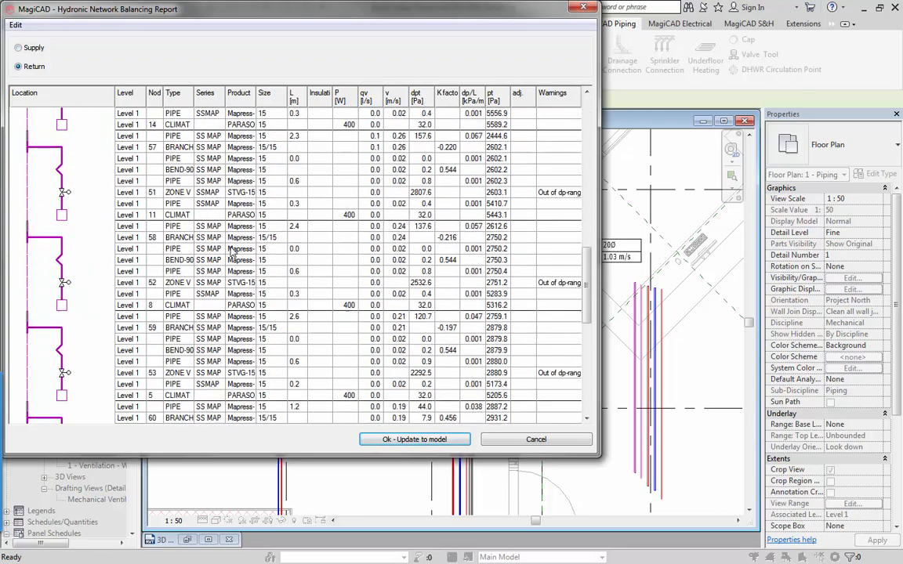
{"action": "scroll", "coordinate": [233, 251], "scroll_direction": "up", "scroll_amount": 5}
{"action": "scroll", "coordinate": [232, 251], "scroll_direction": "down", "scroll_amount": 10}
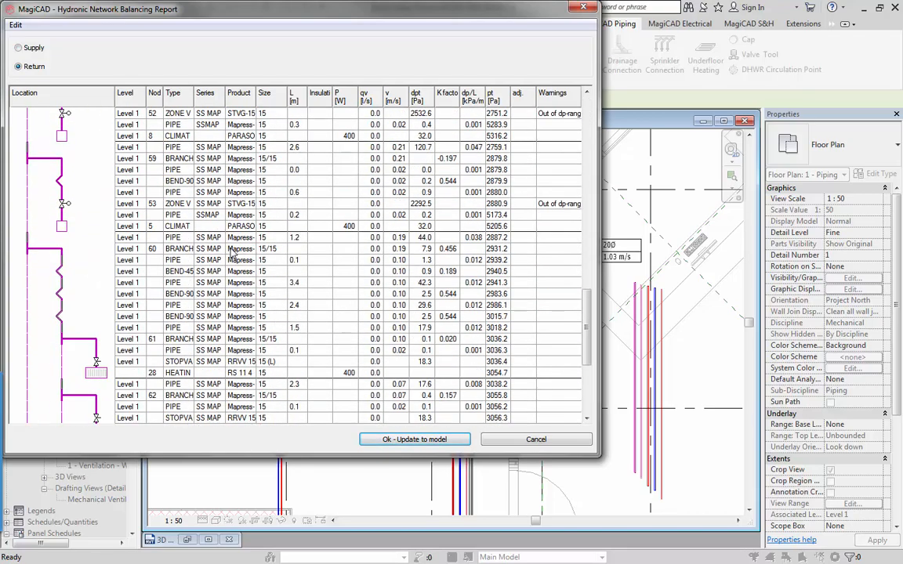
Show only the route of the node 36 radiator in the balancing report and examine it from supply to return.
{"action": "left_click", "coordinate": [159, 352]}
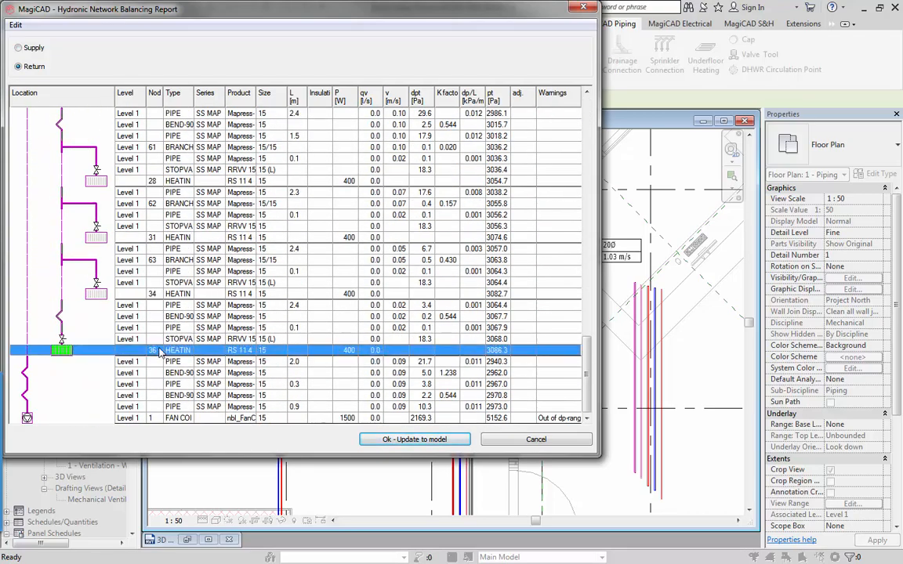
{"action": "right_click", "coordinate": [161, 353]}
{"action": "left_click", "coordinate": [205, 374]}
{"action": "left_click", "coordinate": [210, 242]}
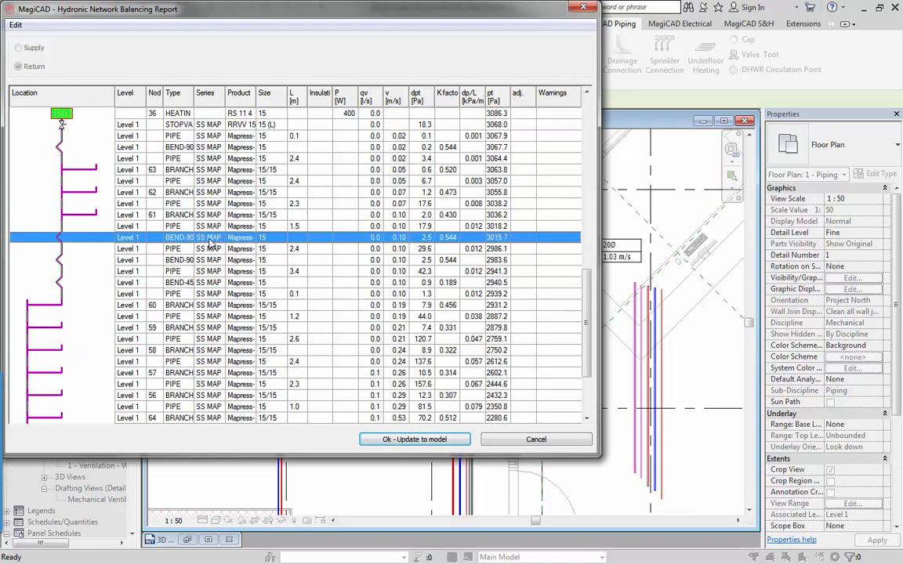
{"action": "scroll", "coordinate": [209, 243], "scroll_direction": "up", "scroll_amount": 15}
{"action": "scroll", "coordinate": [210, 243], "scroll_direction": "down", "scroll_amount": 6}
{"action": "scroll", "coordinate": [211, 243], "scroll_direction": "down", "scroll_amount": 12}
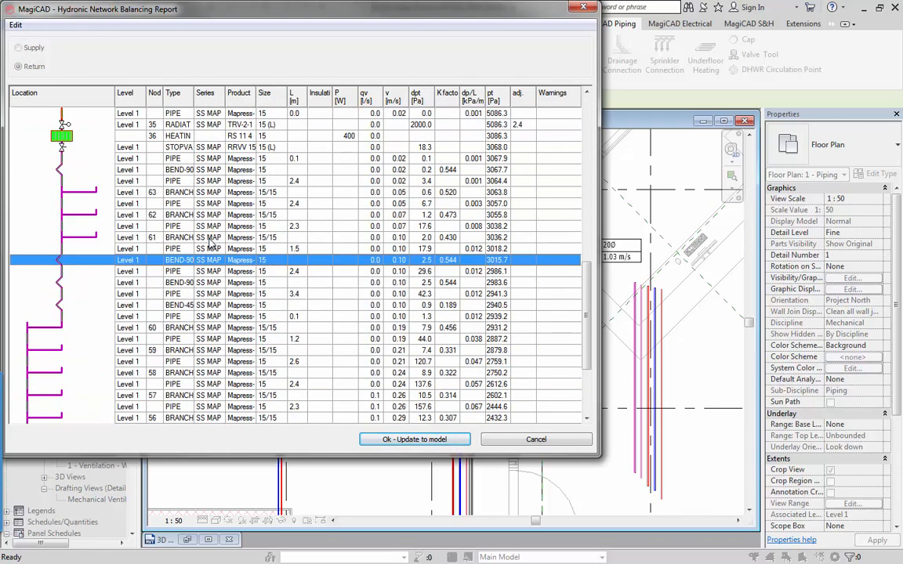
{"action": "left_click", "coordinate": [494, 418]}
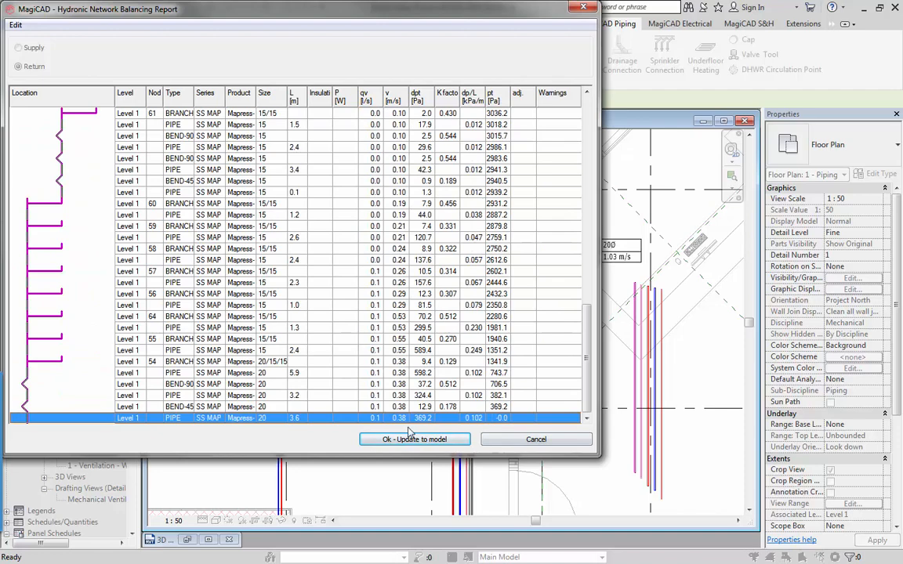
{"action": "scroll", "coordinate": [441, 237], "scroll_direction": "up", "scroll_amount": 15}
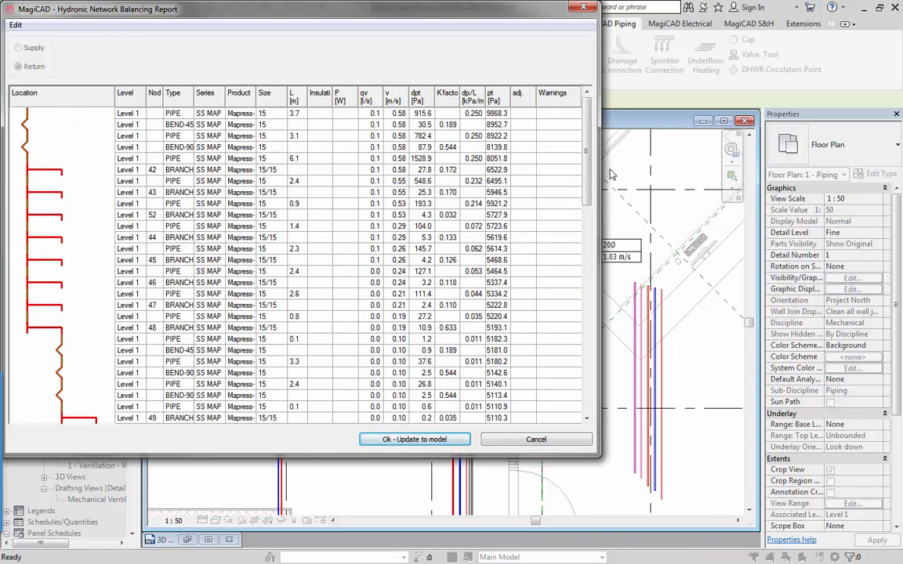
Widen the balancing report to read its columns, and inspect the first supply pipe and the node 44 branch.
{"action": "left_click_drag", "start_coordinate": [598, 170], "coordinate": [680, 169]}
{"action": "left_click", "coordinate": [577, 114]}
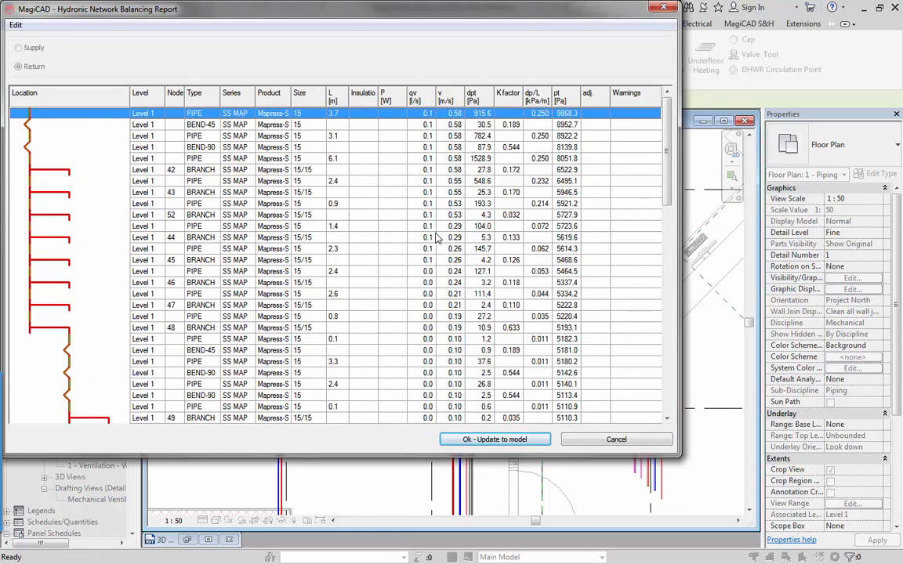
{"action": "left_click", "coordinate": [363, 237]}
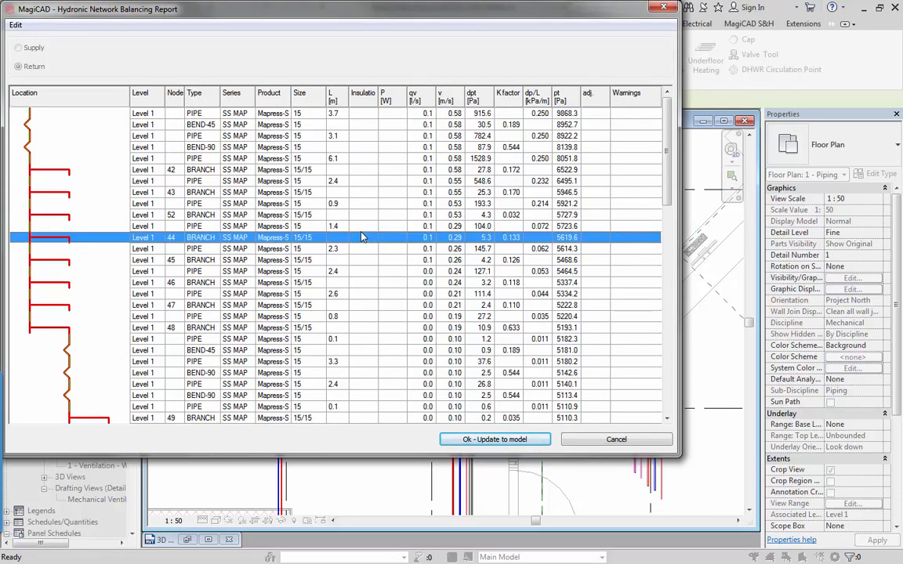
Print the hydronic network balancing report for the radiator route to a PDF using the Adobe PDF printer.
{"action": "scroll", "coordinate": [344, 289], "scroll_direction": "down", "scroll_amount": 15}
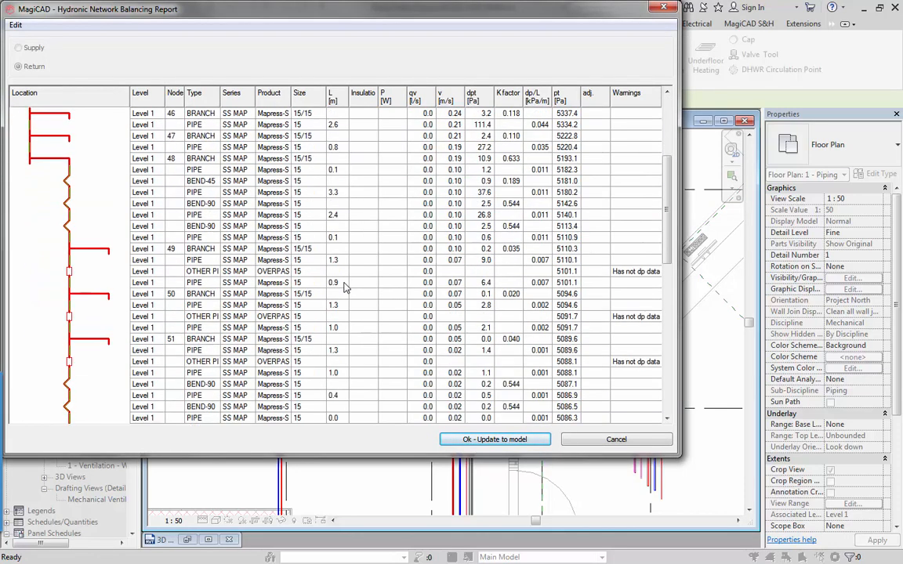
{"action": "scroll", "coordinate": [345, 290], "scroll_direction": "up", "scroll_amount": 8}
{"action": "scroll", "coordinate": [345, 290], "scroll_direction": "up", "scroll_amount": 5}
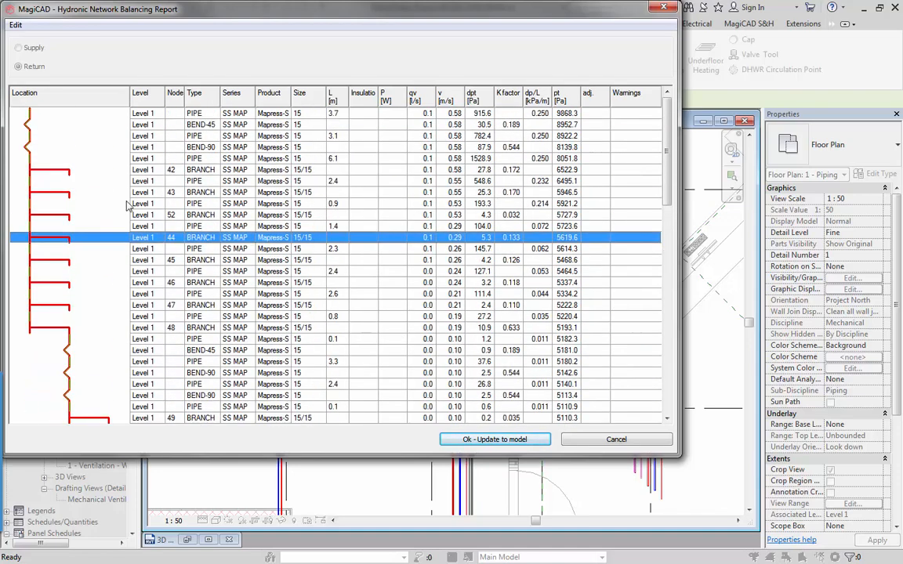
{"action": "left_click", "coordinate": [16, 24]}
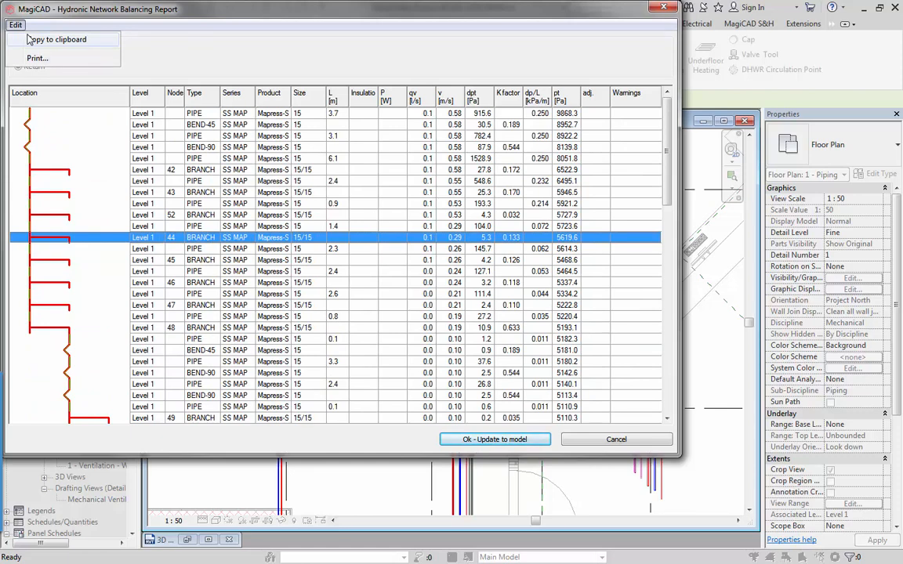
{"action": "left_click", "coordinate": [35, 58]}
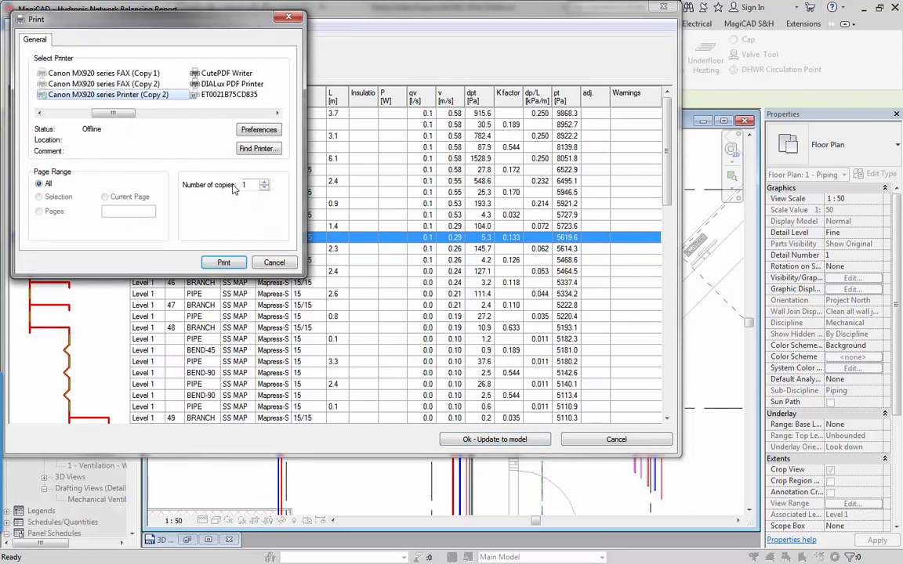
{"action": "left_click", "coordinate": [57, 114]}
{"action": "left_click", "coordinate": [56, 84]}
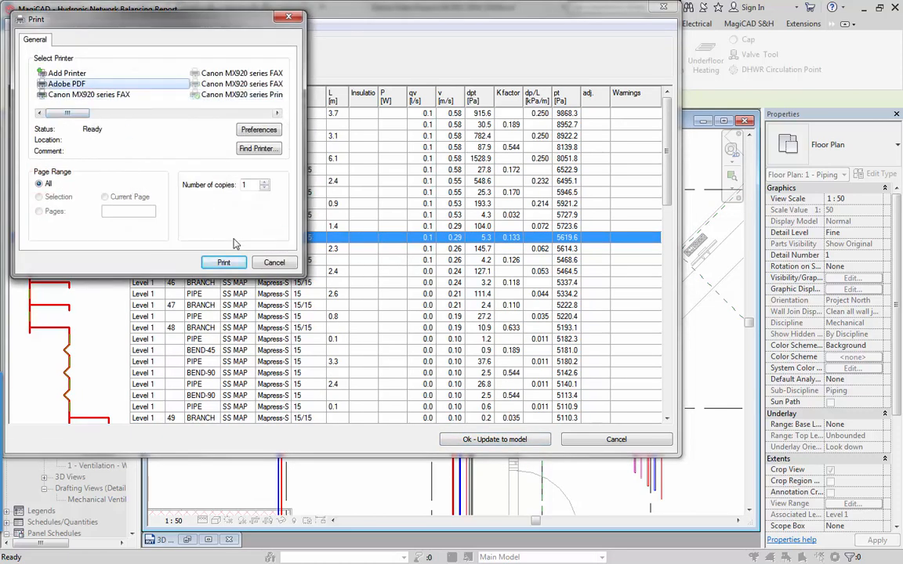
{"action": "left_click", "coordinate": [224, 263]}
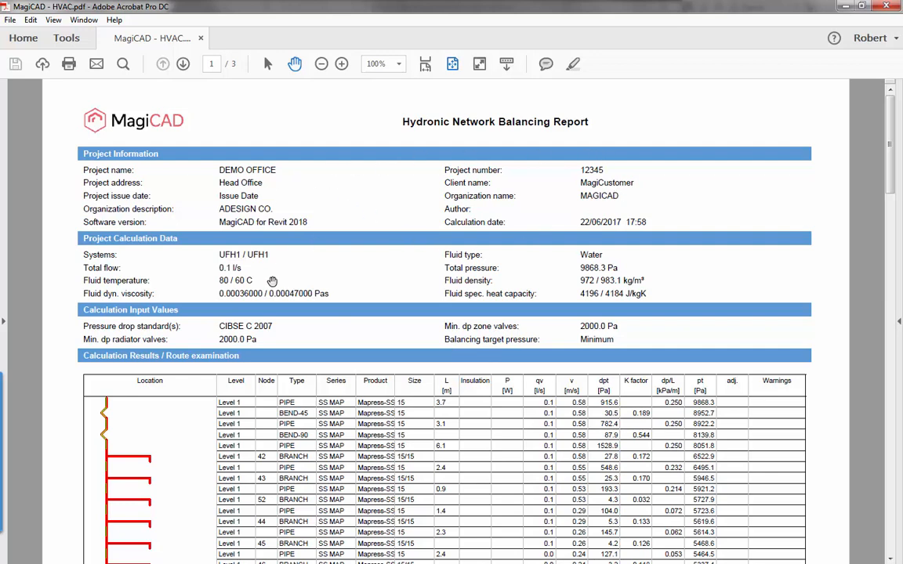
Review the printed balancing report in Adobe Acrobat, from the project and calculation data through the route results on all pages.
{"action": "scroll", "coordinate": [239, 258], "scroll_direction": "up", "scroll_amount": 1, "text": "ctrl"}
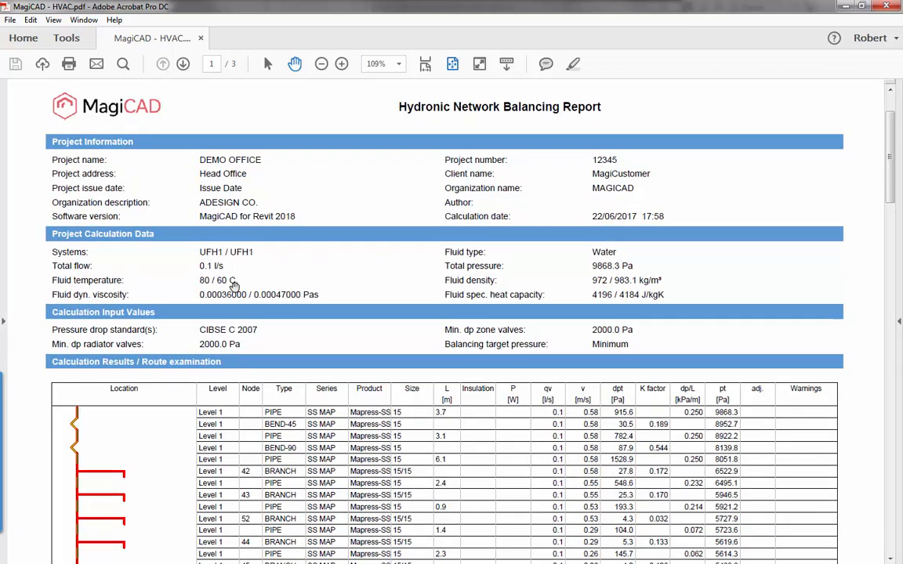
{"action": "scroll", "coordinate": [223, 276], "scroll_direction": "down", "scroll_amount": 1}
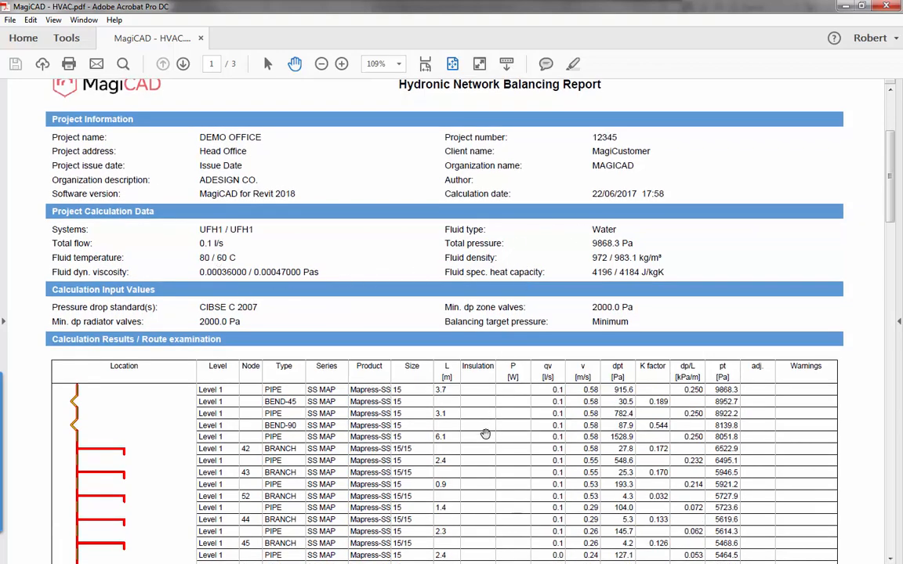
{"action": "scroll", "coordinate": [419, 361], "scroll_direction": "down", "scroll_amount": 4}
{"action": "scroll", "coordinate": [414, 329], "scroll_direction": "down", "scroll_amount": 15}
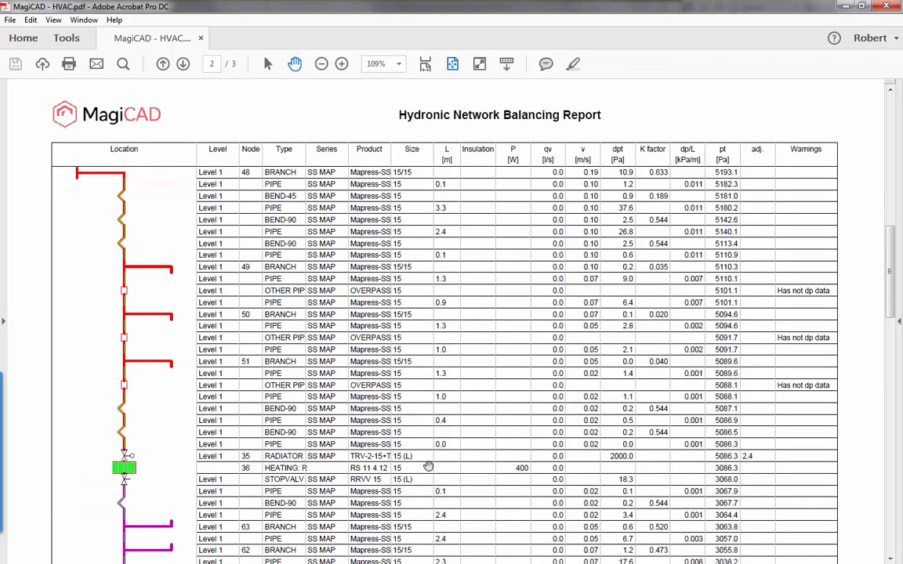
{"action": "scroll", "coordinate": [434, 400], "scroll_direction": "down", "scroll_amount": 18}
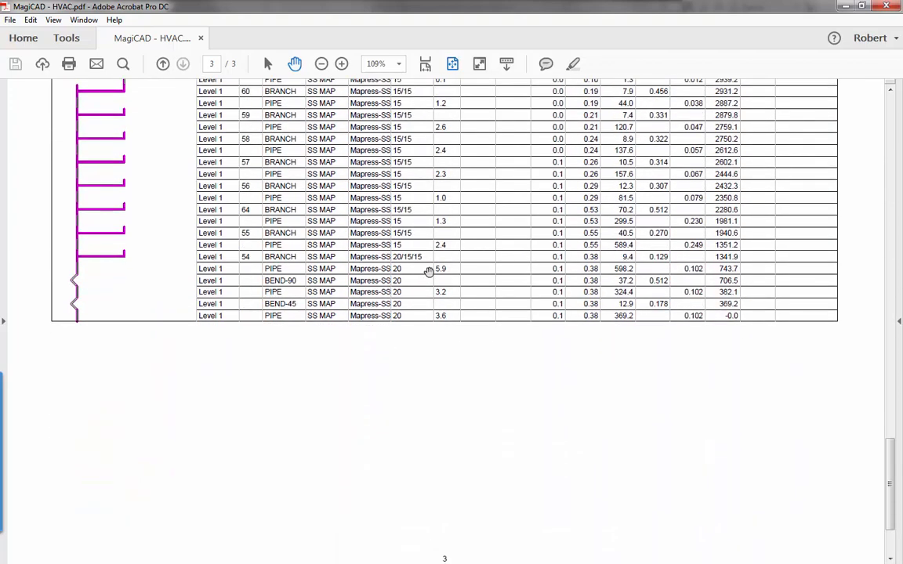
{"action": "scroll", "coordinate": [429, 268], "scroll_direction": "up", "scroll_amount": 4}
{"action": "scroll", "coordinate": [420, 353], "scroll_direction": "up", "scroll_amount": 20}
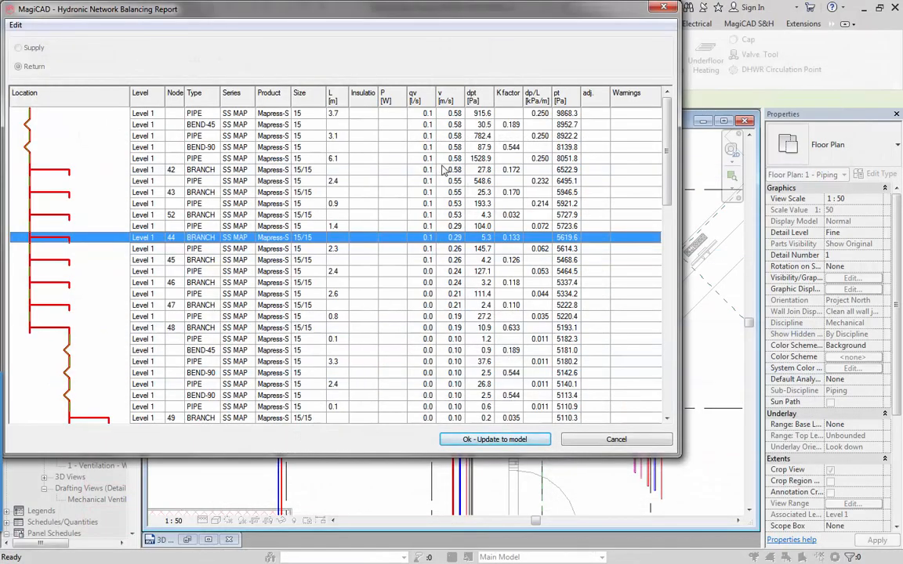
Update the model with the hydronic balancing results and clear the pipe selection in the floor plan.
{"action": "left_click", "coordinate": [473, 440]}
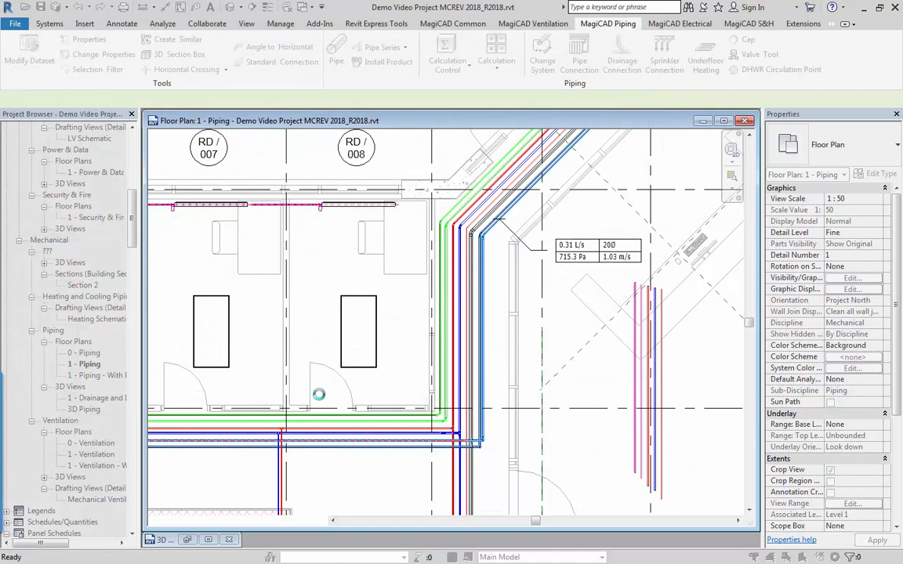
{"action": "left_click", "coordinate": [312, 422]}
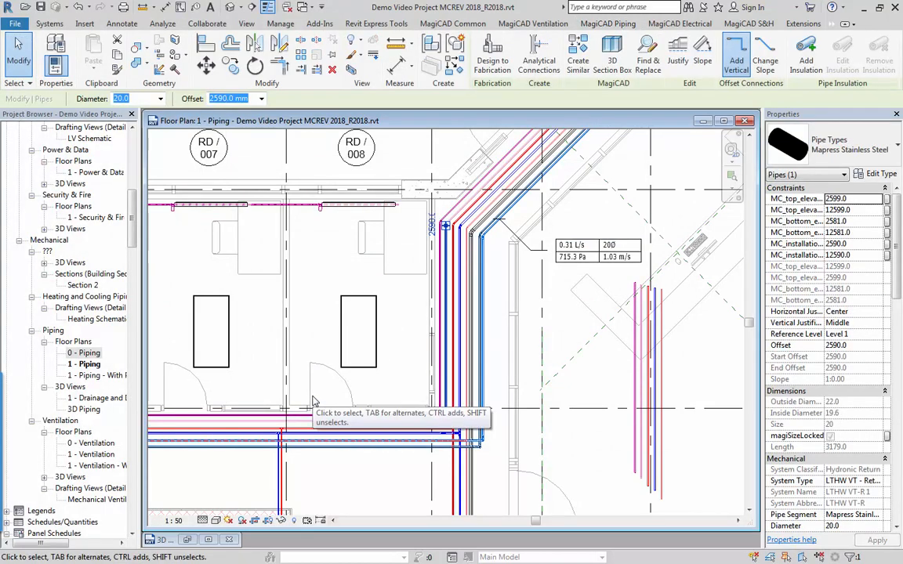
{"action": "left_click", "coordinate": [312, 382]}
{"action": "scroll", "coordinate": [311, 381], "scroll_direction": "down", "scroll_amount": 3}
{"action": "middle_click_drag", "start_coordinate": [384, 343], "coordinate": [613, 237]}
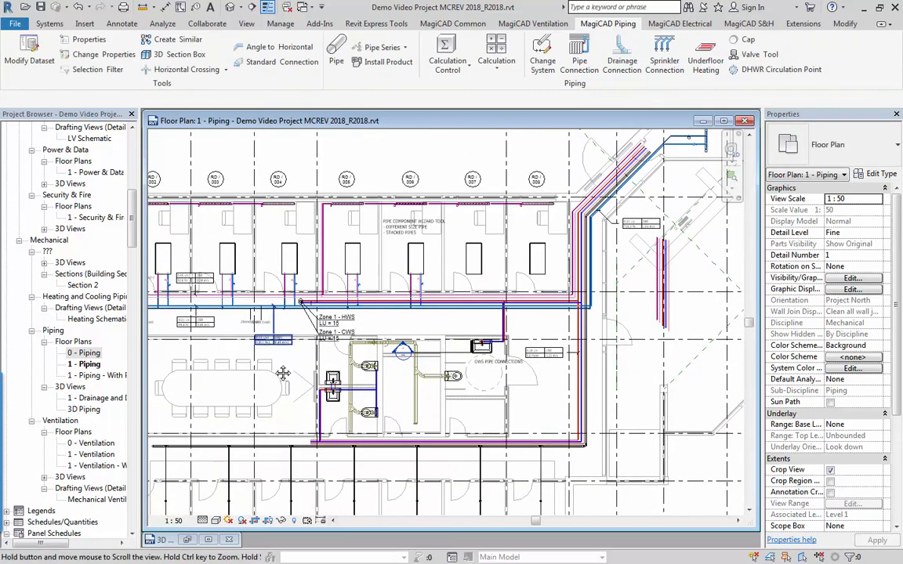
{"action": "scroll", "coordinate": [259, 336], "scroll_direction": "down", "scroll_amount": 3}
{"action": "mouse_move", "coordinate": [258, 336]}
{"action": "middle_mouse_down"}
{"action": "mouse_move", "coordinate": [265, 332]}
{"action": "mouse_move", "coordinate": [255, 330]}
{"action": "middle_mouse_up"}
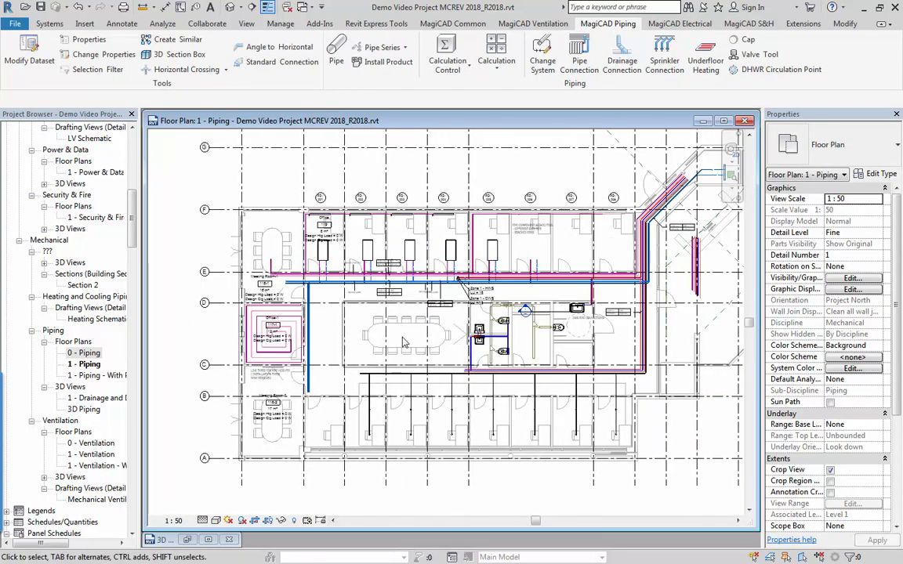
{"action": "left_click", "coordinate": [497, 61]}
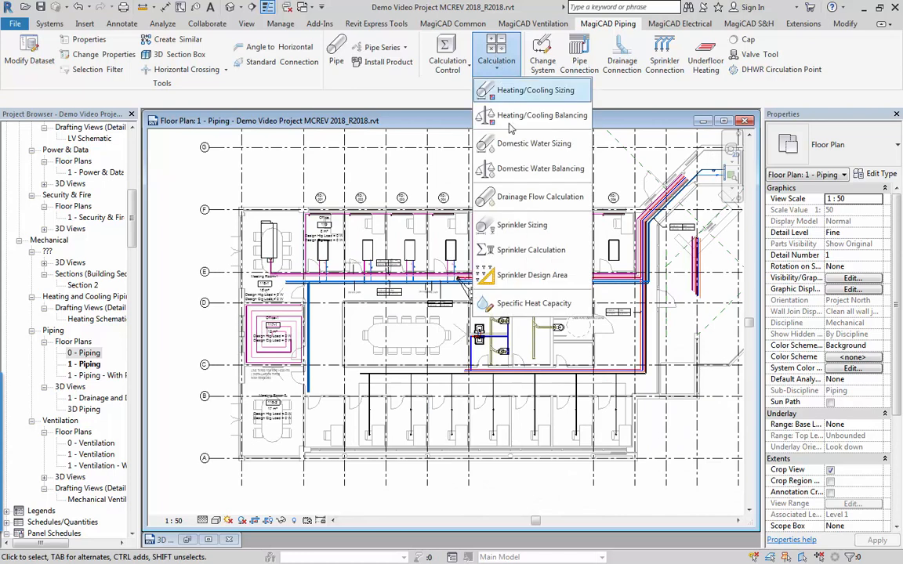
{"action": "left_click", "coordinate": [498, 115]}
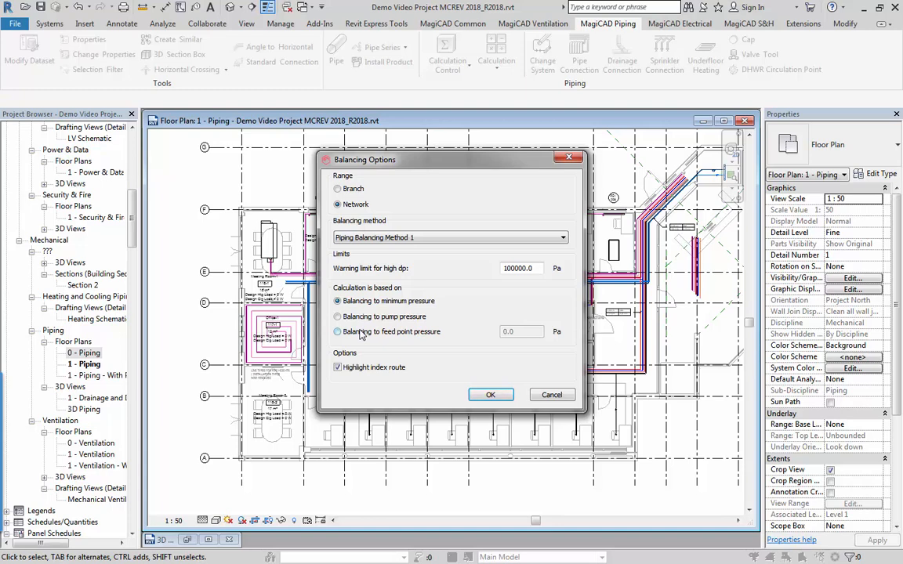
{"action": "left_click", "coordinate": [553, 396]}
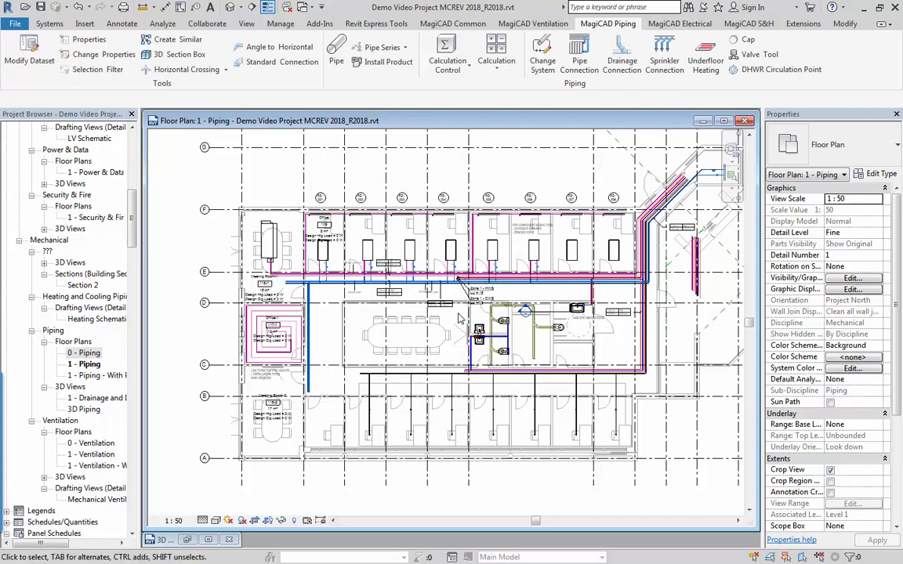
Run Drainage Flow Calculation on the whole toilet drainage network with appliance usage "Congested use, e.g. in toilets and/or showers open to public (1.0)".
{"action": "middle_click_drag", "start_coordinate": [461, 317], "coordinate": [436, 316]}
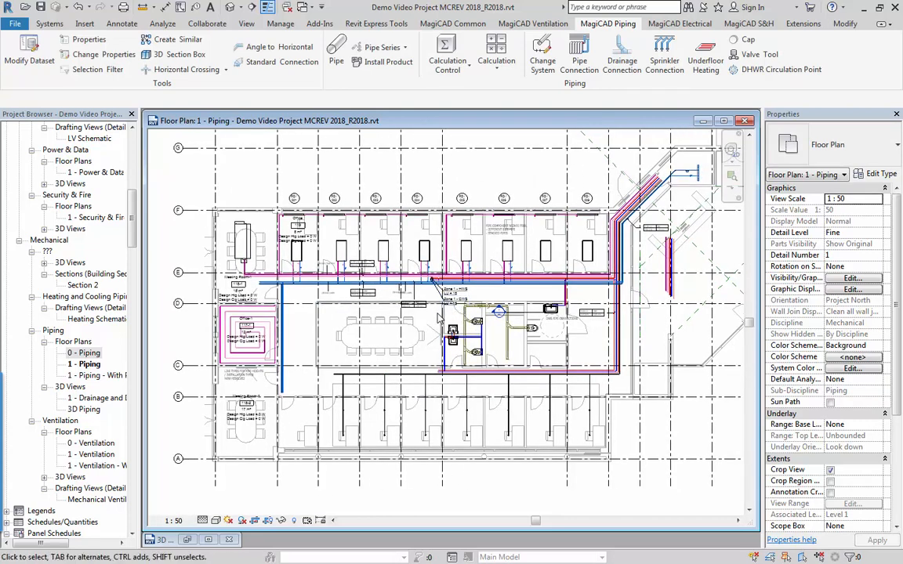
{"action": "middle_click_drag", "start_coordinate": [440, 276], "coordinate": [417, 278]}
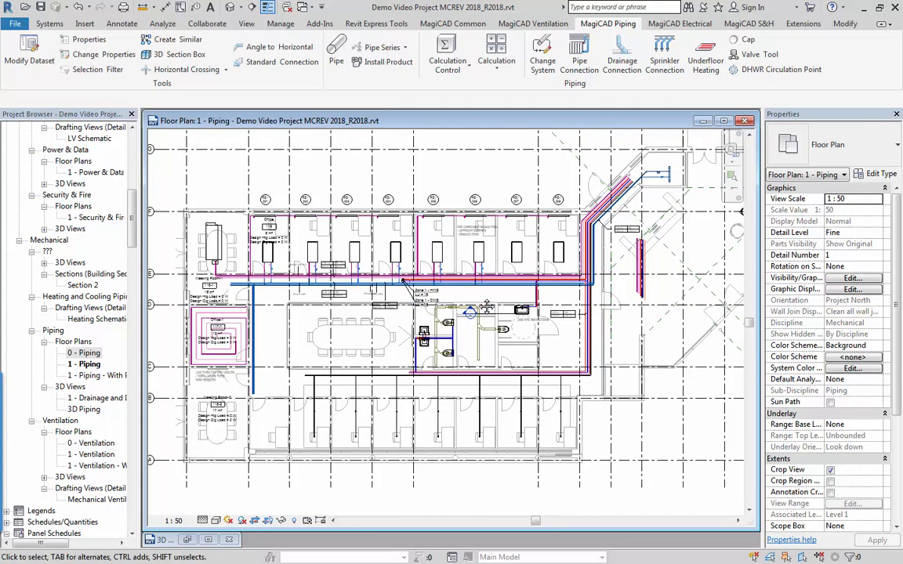
{"action": "scroll", "coordinate": [443, 333], "scroll_direction": "up", "scroll_amount": 4}
{"action": "scroll", "coordinate": [483, 422], "scroll_direction": "up", "scroll_amount": 3}
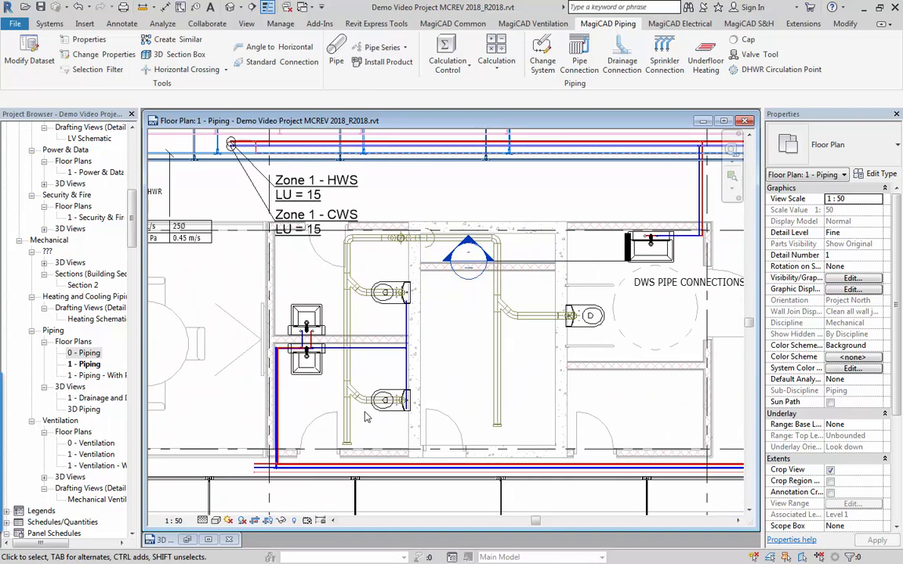
{"action": "left_click", "coordinate": [496, 58]}
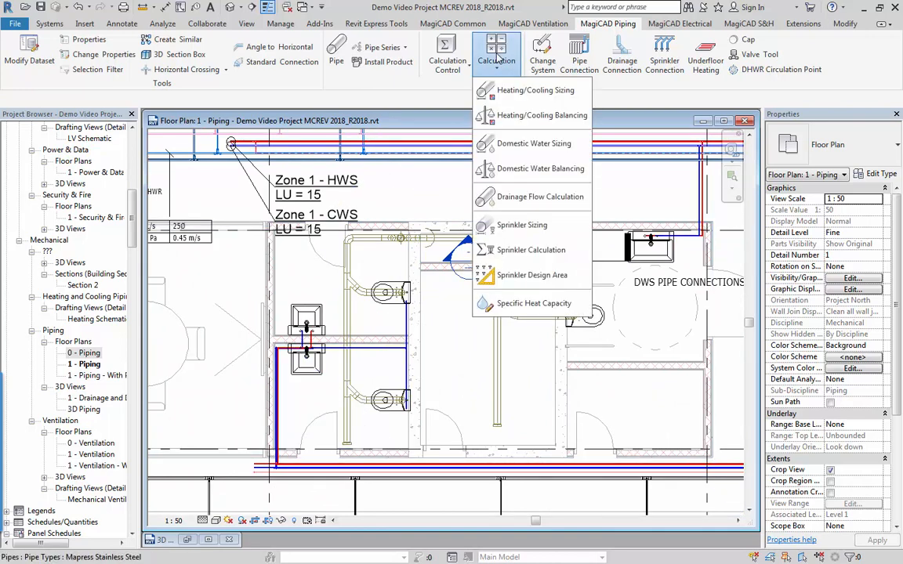
{"action": "left_click", "coordinate": [519, 197]}
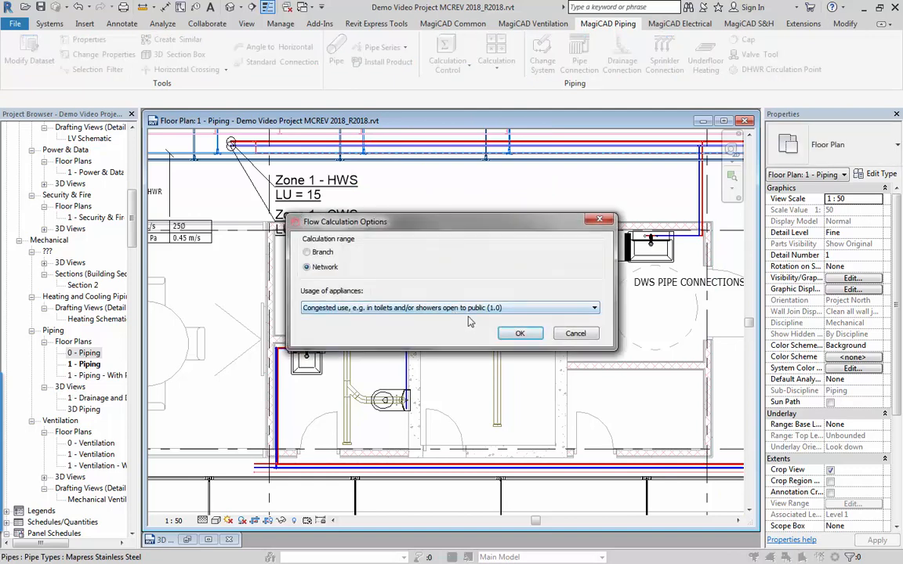
{"action": "left_click", "coordinate": [439, 308]}
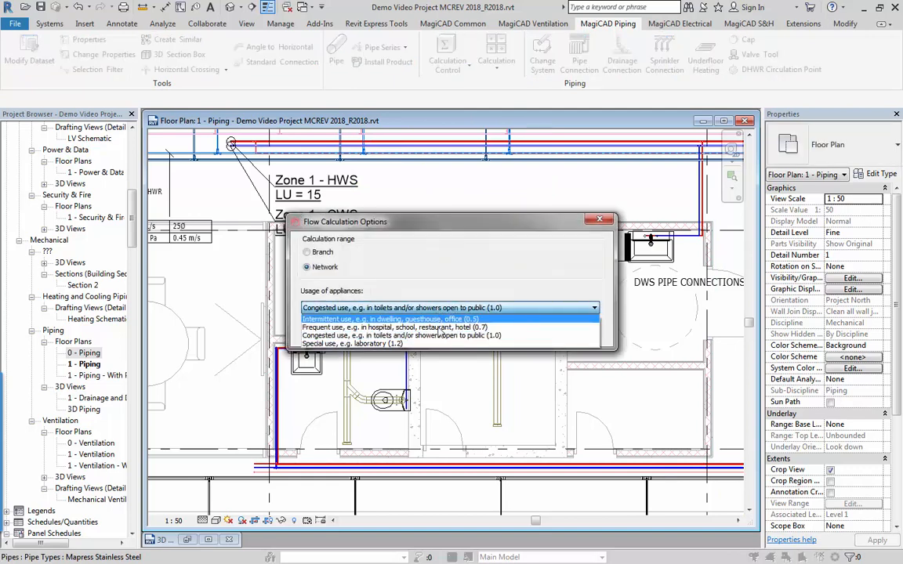
{"action": "left_click", "coordinate": [443, 336]}
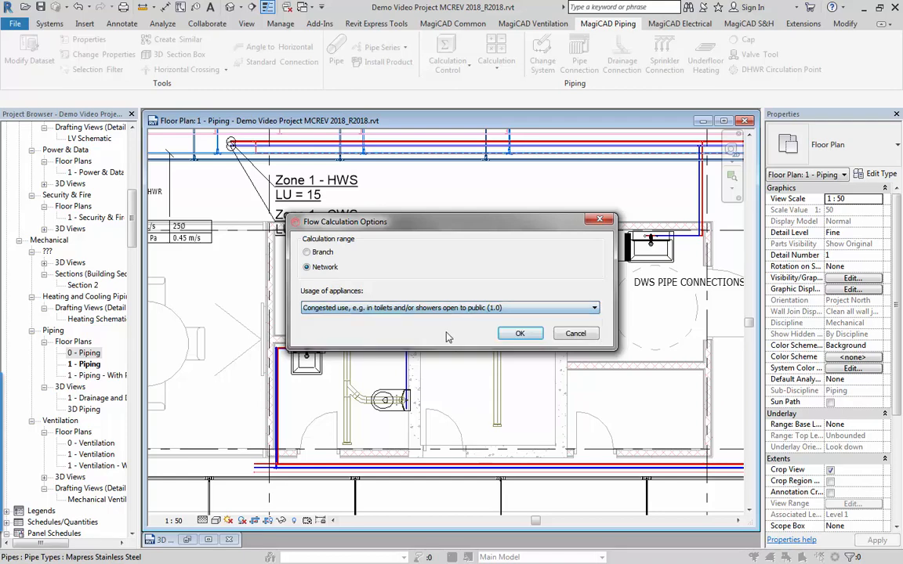
{"action": "left_click", "coordinate": [519, 334]}
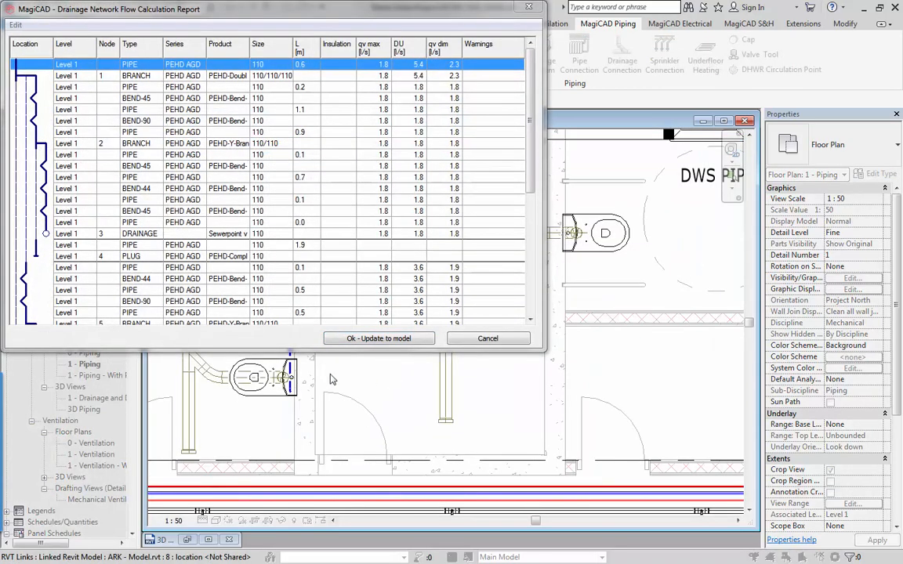
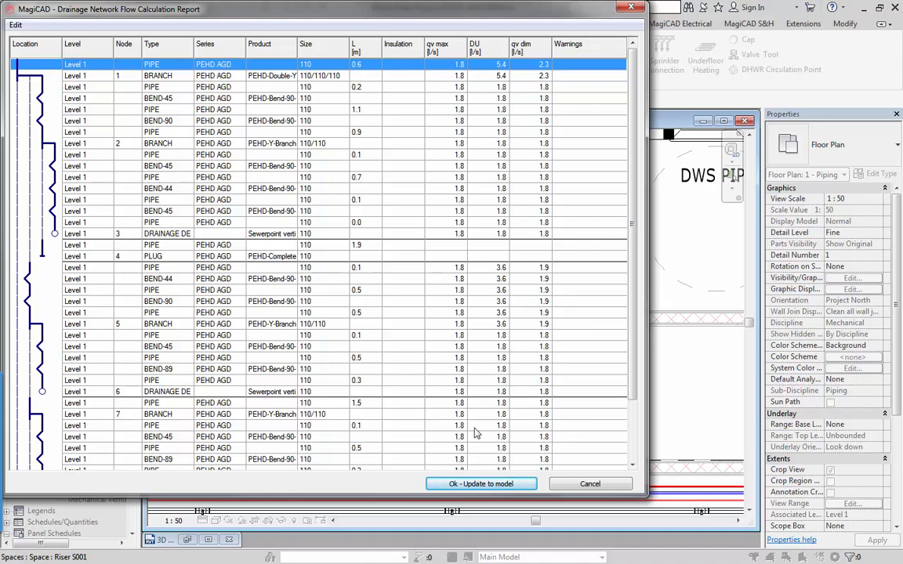
Update the model with the drainage flow results, bring up the 3D drainage view and clear the pipe selection.
{"action": "left_click", "coordinate": [484, 484]}
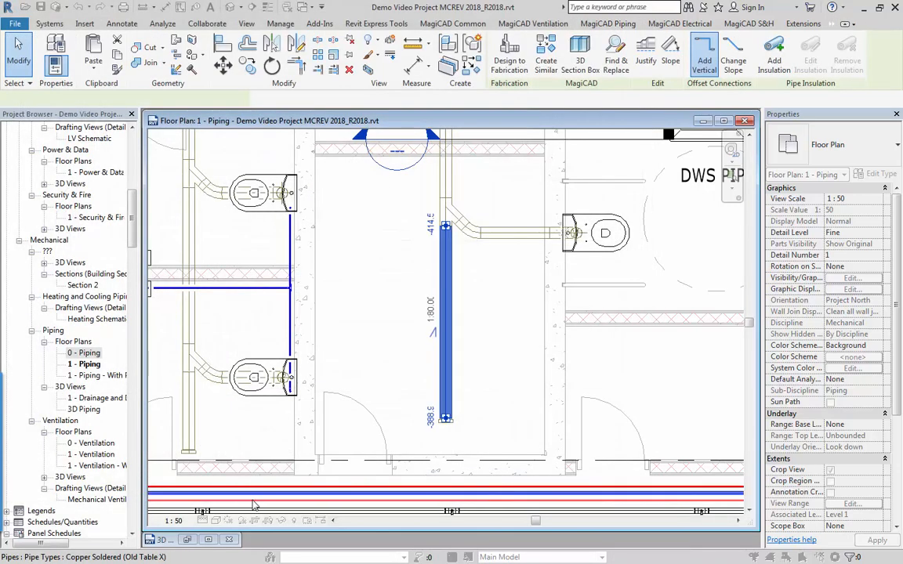
{"action": "left_click", "coordinate": [209, 541]}
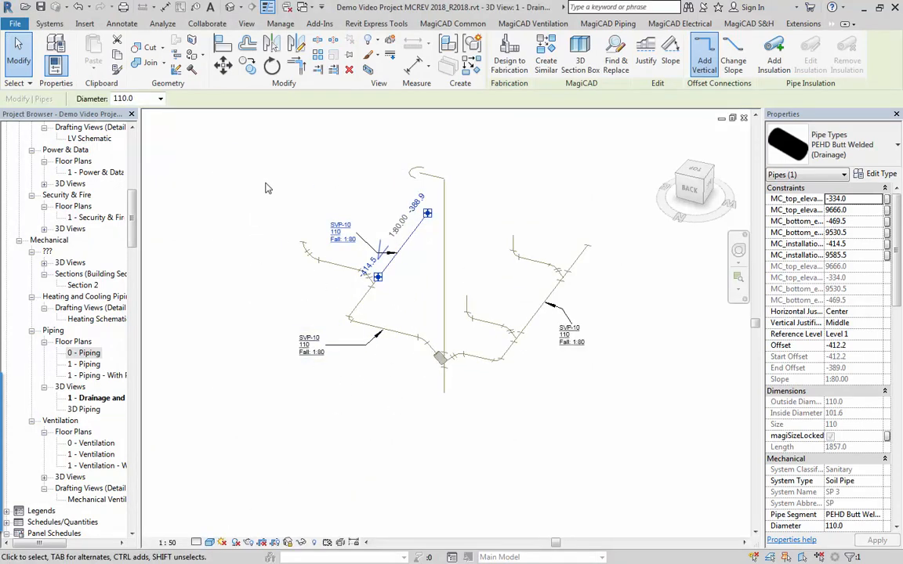
{"action": "left_click", "coordinate": [265, 187]}
Examine the size and fall tags on the drainage branches in the 3D drainage view, and return to the Piping floor plan.
{"action": "scroll", "coordinate": [311, 275], "scroll_direction": "up", "scroll_amount": 3}
{"action": "middle_click_drag", "start_coordinate": [362, 324], "coordinate": [312, 350]}
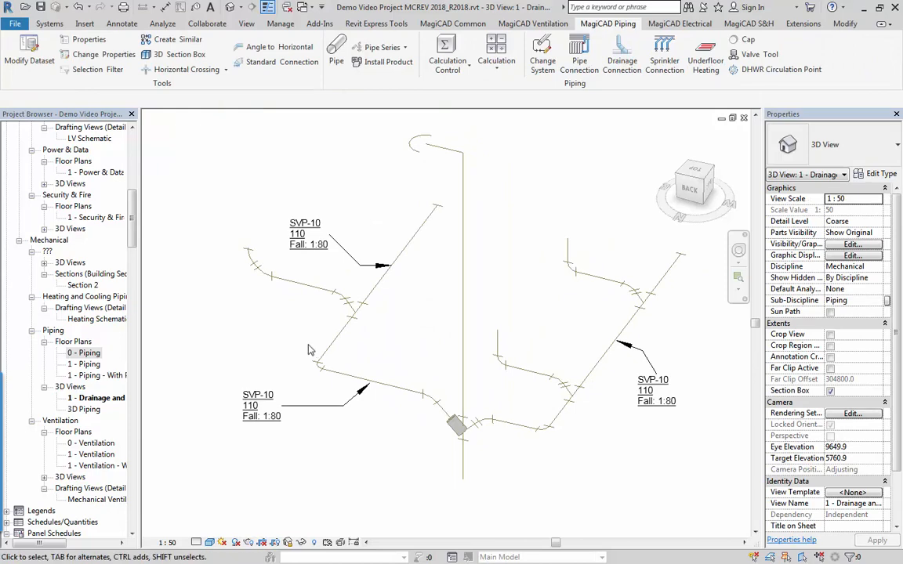
{"action": "scroll", "coordinate": [368, 254], "scroll_direction": "up", "scroll_amount": 3}
{"action": "middle_click_drag", "start_coordinate": [359, 241], "coordinate": [469, 345]}
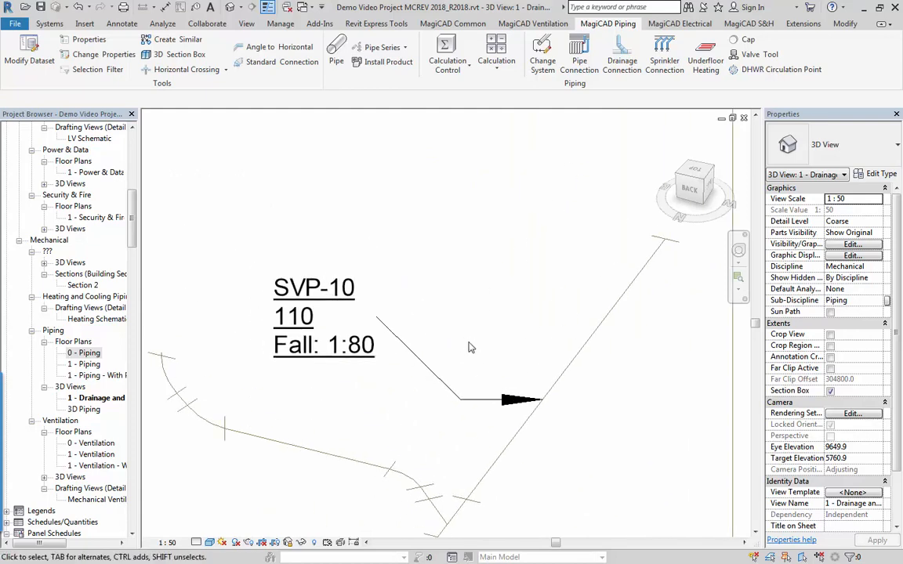
{"action": "scroll", "coordinate": [314, 347], "scroll_direction": "down", "scroll_amount": 1}
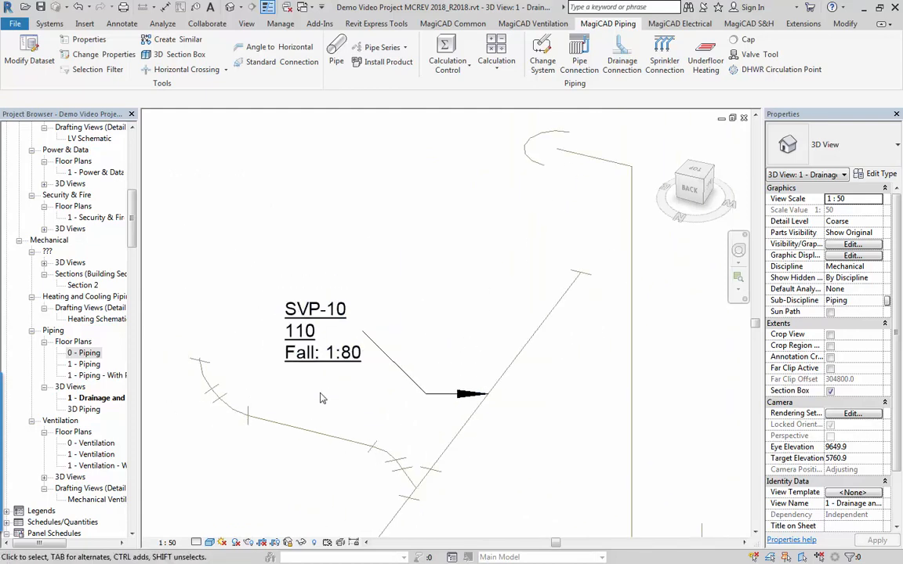
{"action": "middle_click_drag", "start_coordinate": [328, 394], "coordinate": [405, 325]}
{"action": "scroll", "coordinate": [385, 367], "scroll_direction": "down", "scroll_amount": 4}
{"action": "middle_click_drag", "start_coordinate": [516, 399], "coordinate": [215, 334]}
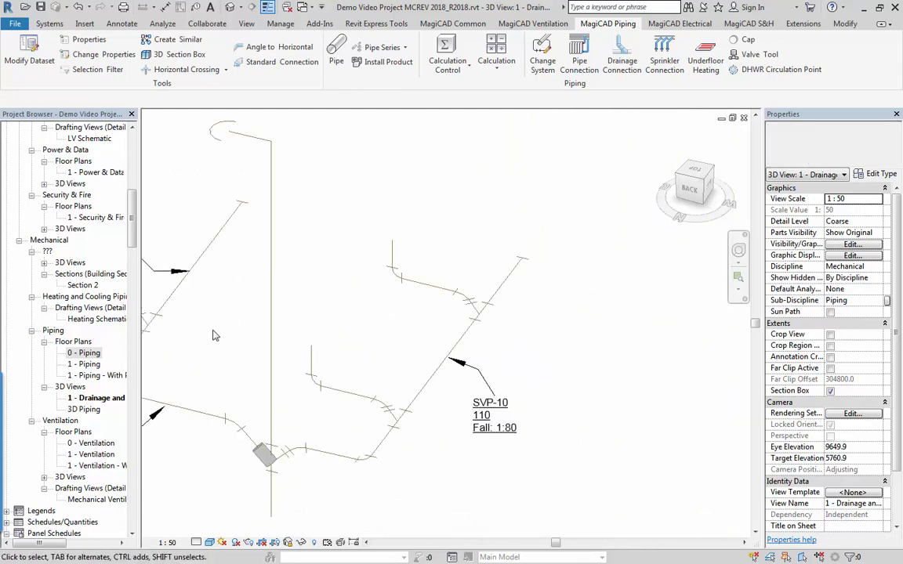
{"action": "scroll", "coordinate": [403, 395], "scroll_direction": "up", "scroll_amount": 3}
{"action": "scroll", "coordinate": [257, 337], "scroll_direction": "down", "scroll_amount": 3}
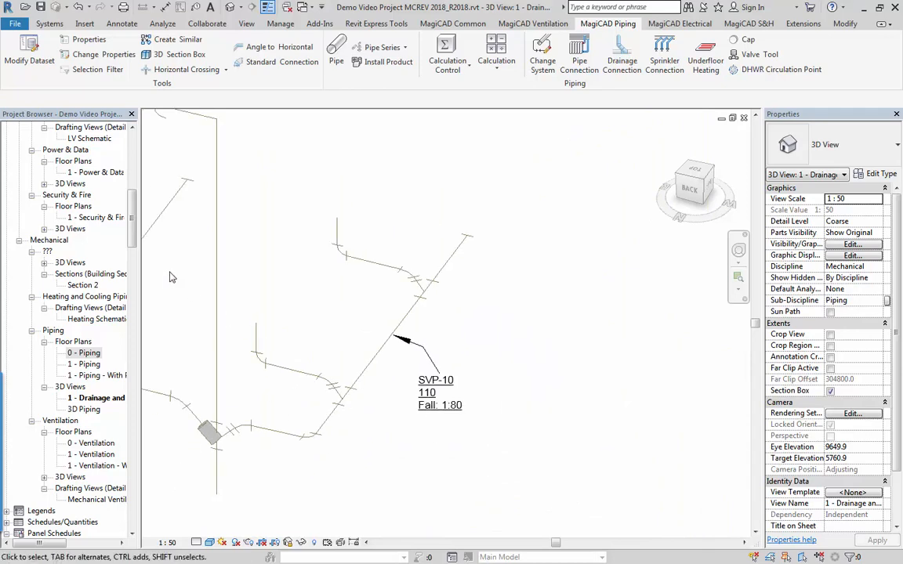
{"action": "middle_click_drag", "start_coordinate": [170, 278], "coordinate": [338, 351]}
{"action": "left_click", "coordinate": [744, 118]}
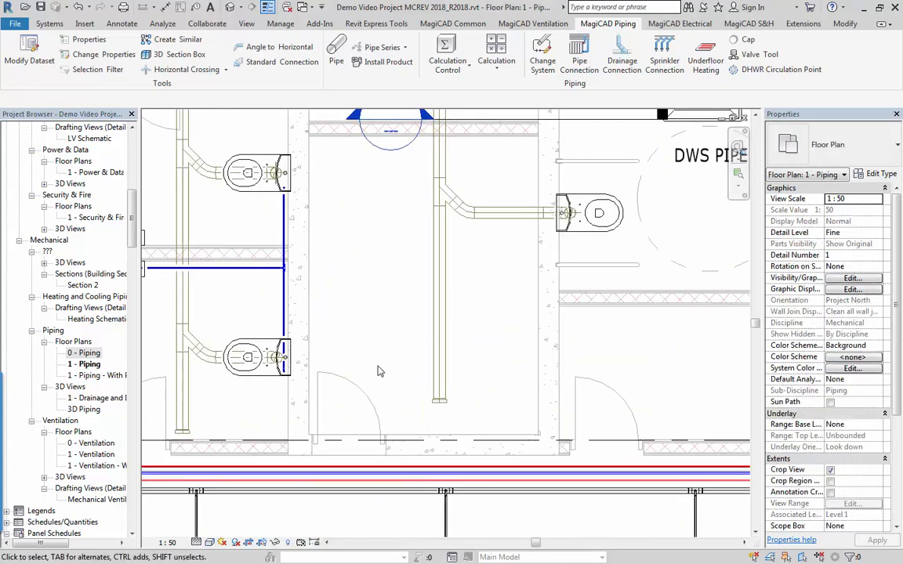
Start Install Product from the Piping floor plan and show the zone valve products in the dataset.
{"action": "scroll", "coordinate": [374, 375], "scroll_direction": "down", "scroll_amount": 3}
{"action": "middle_click_drag", "start_coordinate": [380, 259], "coordinate": [388, 290]}
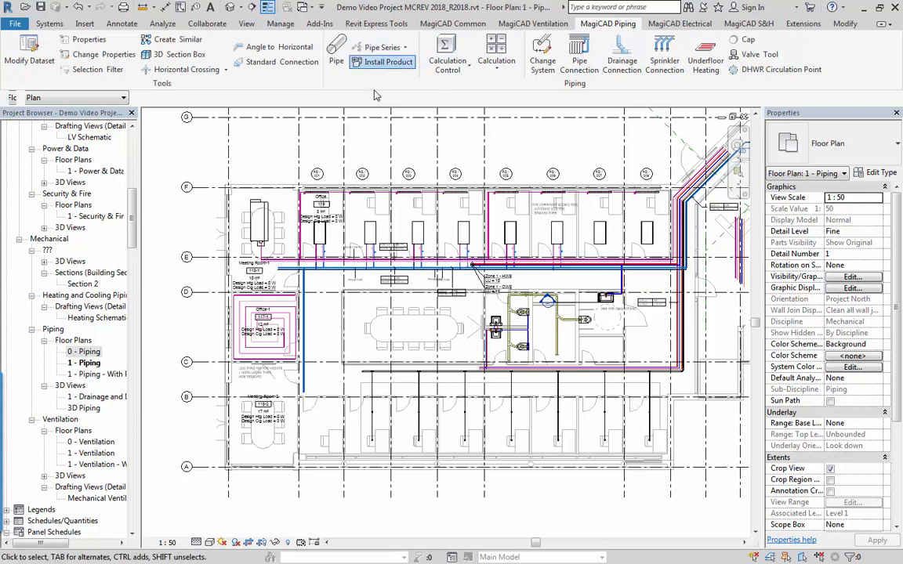
{"action": "left_click", "coordinate": [383, 61]}
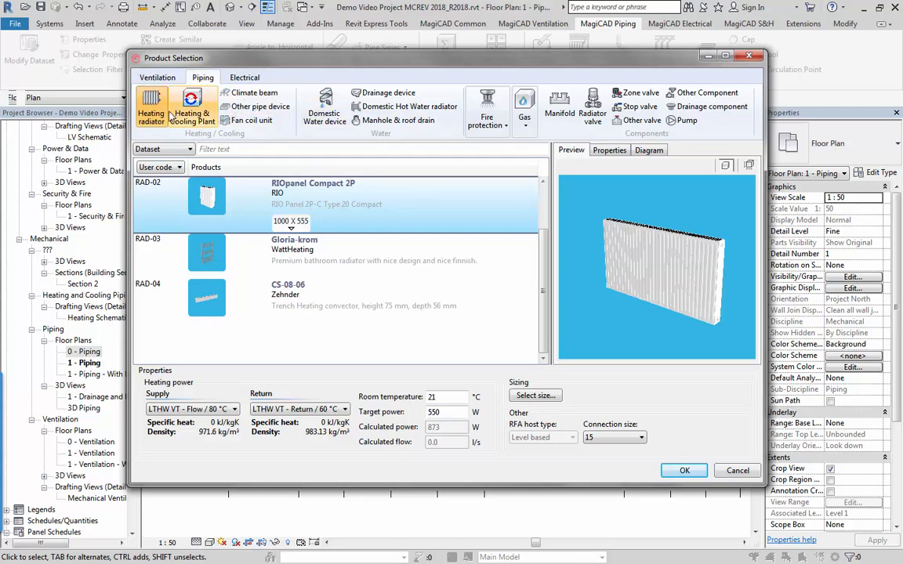
{"action": "left_click", "coordinate": [639, 93]}
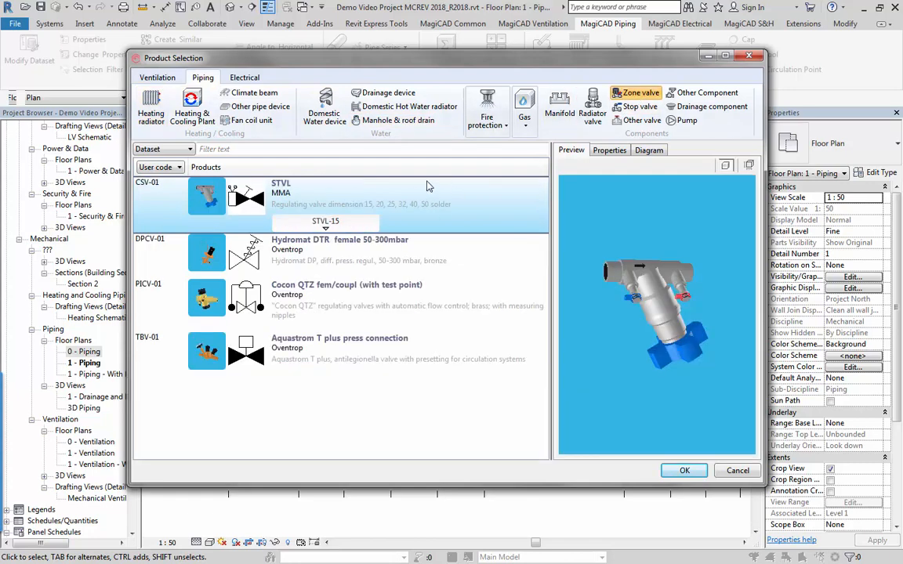
Review the dataset properties of zone valve CSV-01 and its available 2D symbols, leaving the symbol selection without choosing another.
{"action": "right_click", "coordinate": [430, 205]}
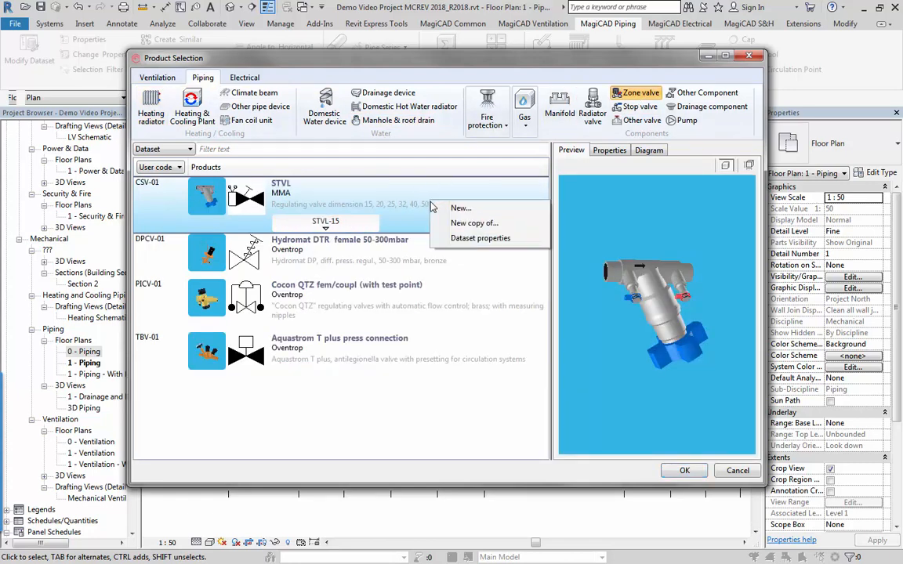
{"action": "left_click", "coordinate": [464, 236]}
{"action": "mouse_move", "coordinate": [546, 303]}
{"action": "left_mouse_down"}
{"action": "mouse_move", "coordinate": [554, 336]}
{"action": "mouse_move", "coordinate": [553, 300]}
{"action": "left_mouse_up"}
{"action": "left_click", "coordinate": [559, 196]}
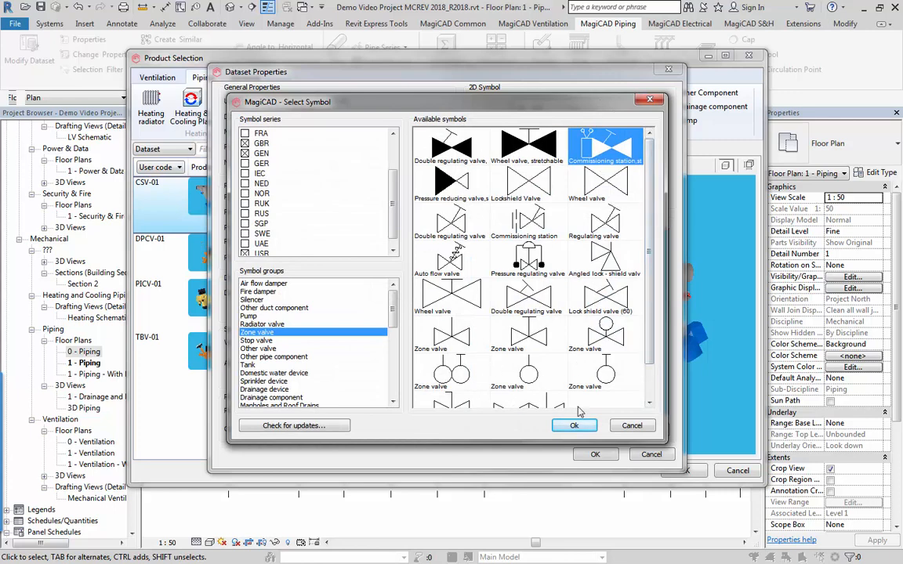
{"action": "left_click", "coordinate": [633, 428]}
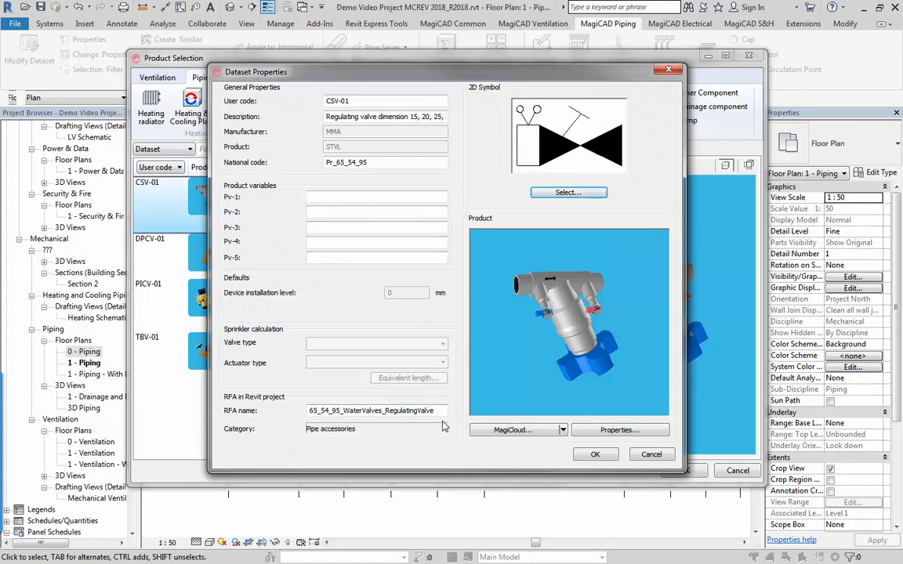
Inspect the CSV-01 product's STVL-20 and STVL-25 diagrams and dimensioned 3D preview, and close the properties without changes.
{"action": "left_click", "coordinate": [635, 430]}
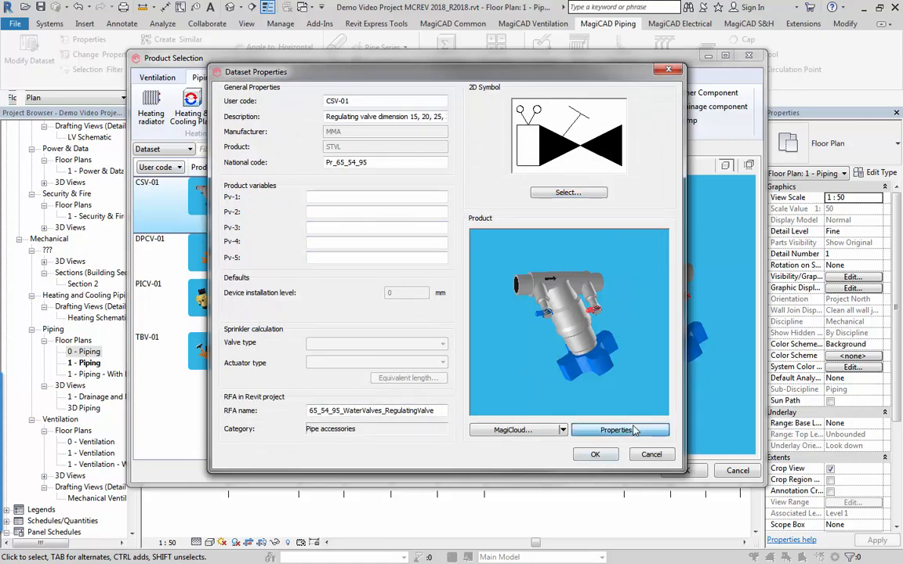
{"action": "left_click", "coordinate": [486, 337]}
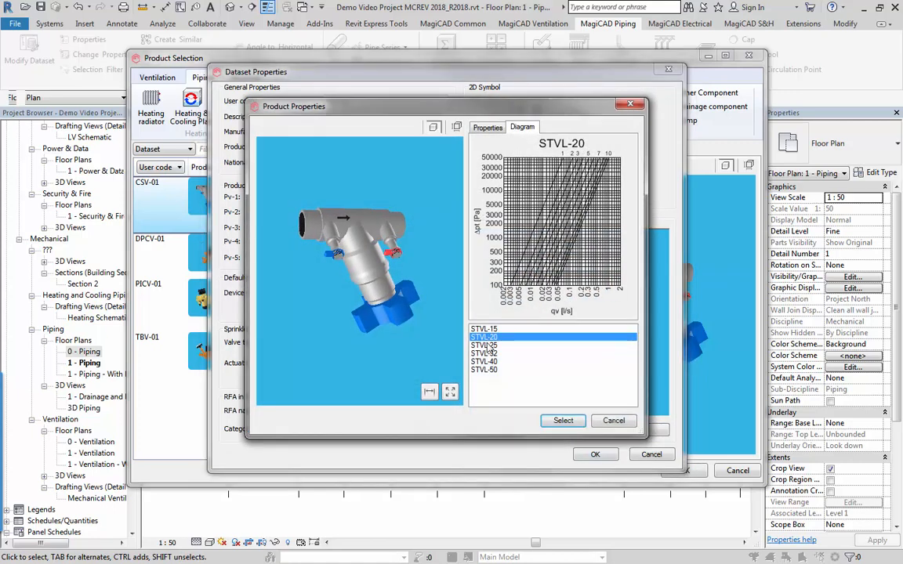
{"action": "left_click", "coordinate": [488, 345]}
{"action": "left_click", "coordinate": [437, 394]}
{"action": "left_click_drag", "start_coordinate": [329, 309], "coordinate": [347, 307]}
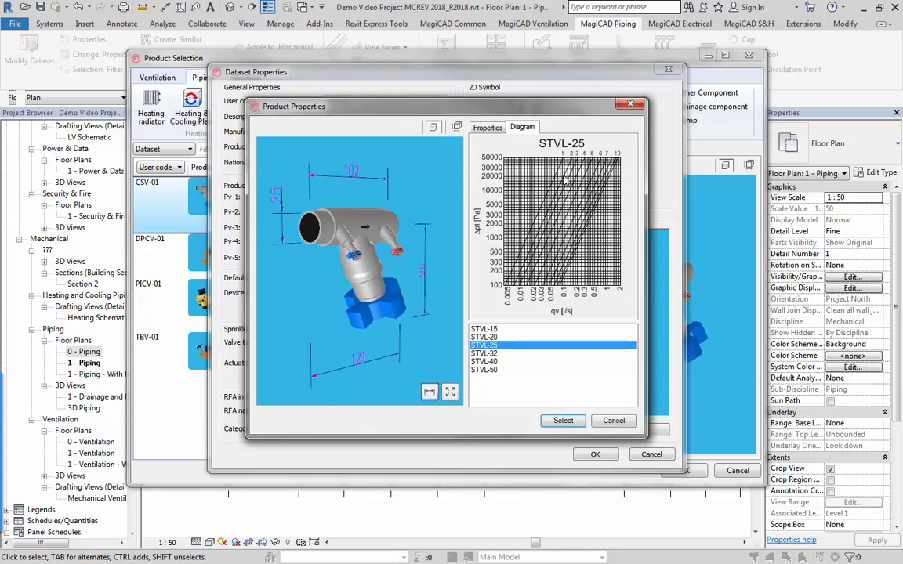
{"action": "left_click", "coordinate": [613, 421]}
{"action": "left_click", "coordinate": [647, 510]}
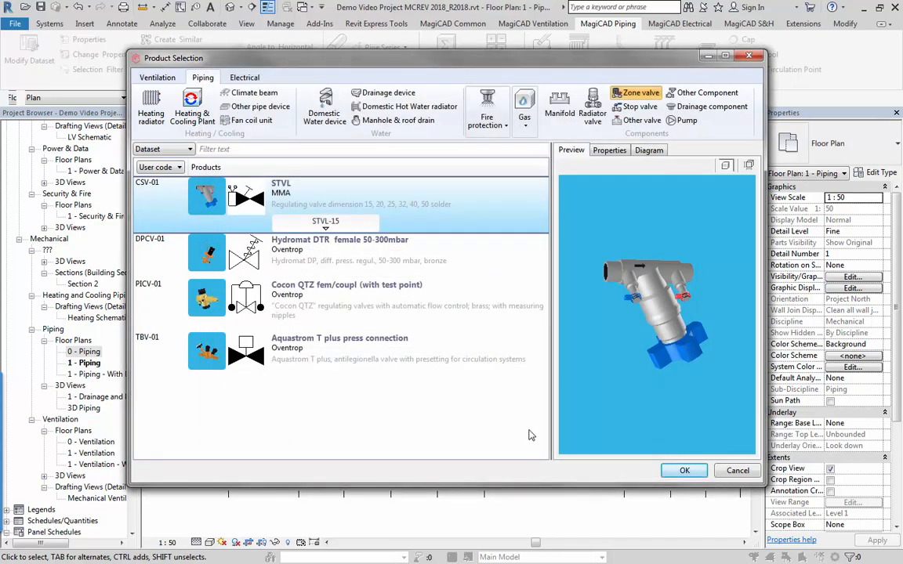
Install the CSV-01 STVL regulating valve with Auto Size on the magenta heating branch pipe beside the office door.
{"action": "left_click", "coordinate": [682, 472]}
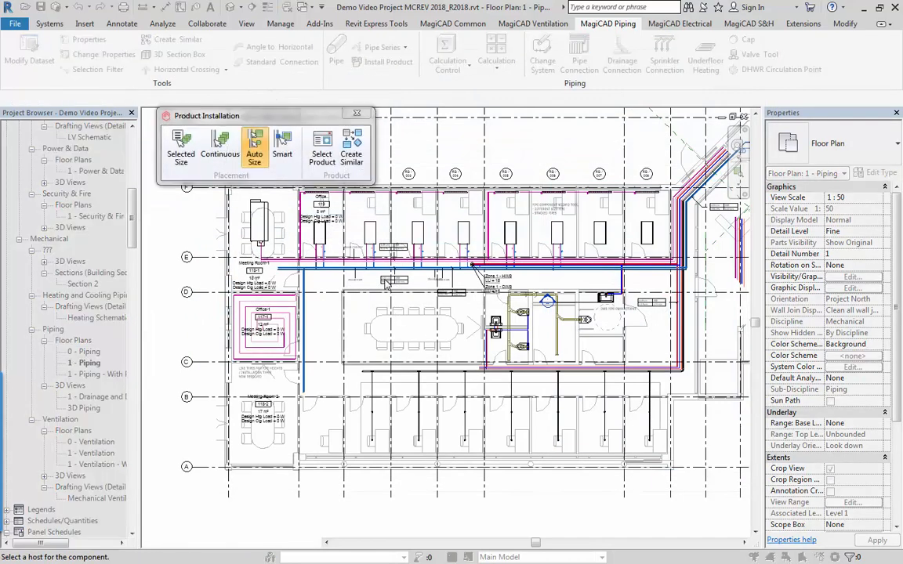
{"action": "scroll", "coordinate": [482, 245], "scroll_direction": "up", "scroll_amount": 5}
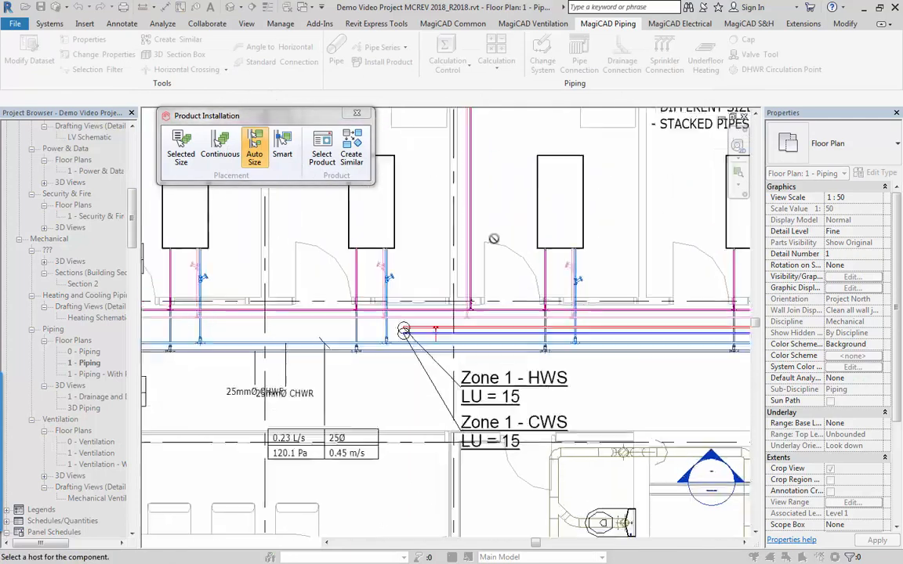
{"action": "scroll", "coordinate": [482, 245], "scroll_direction": "up", "scroll_amount": 2}
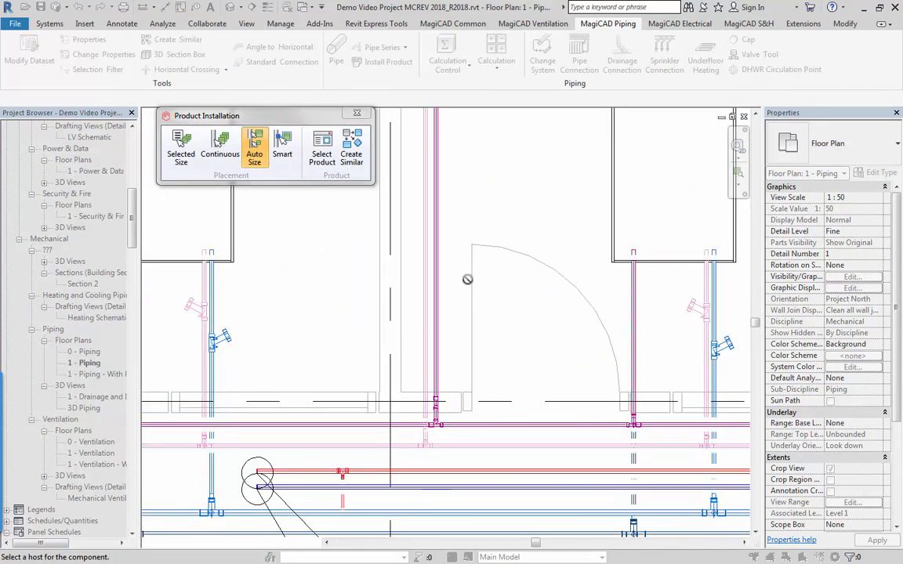
{"action": "mouse_move", "coordinate": [195, 151]}
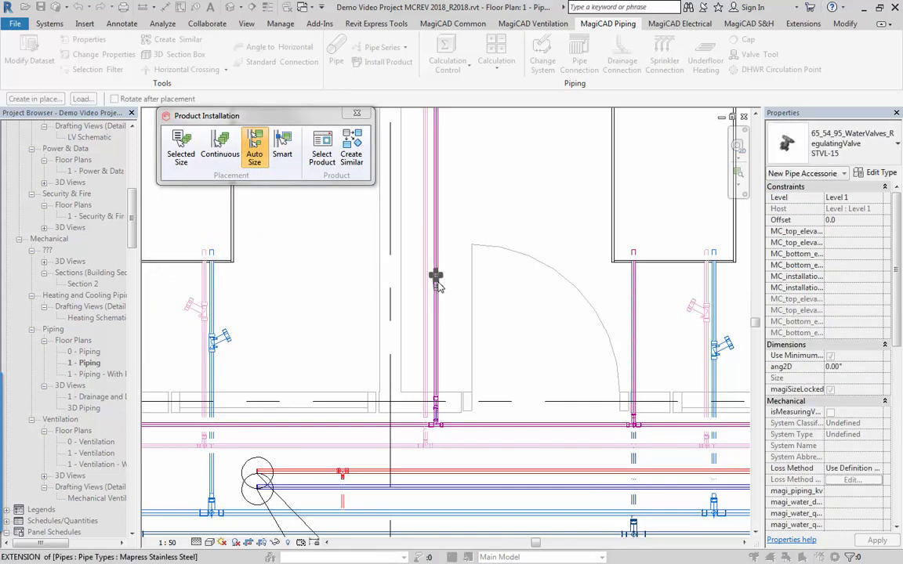
{"action": "left_click", "coordinate": [436, 279]}
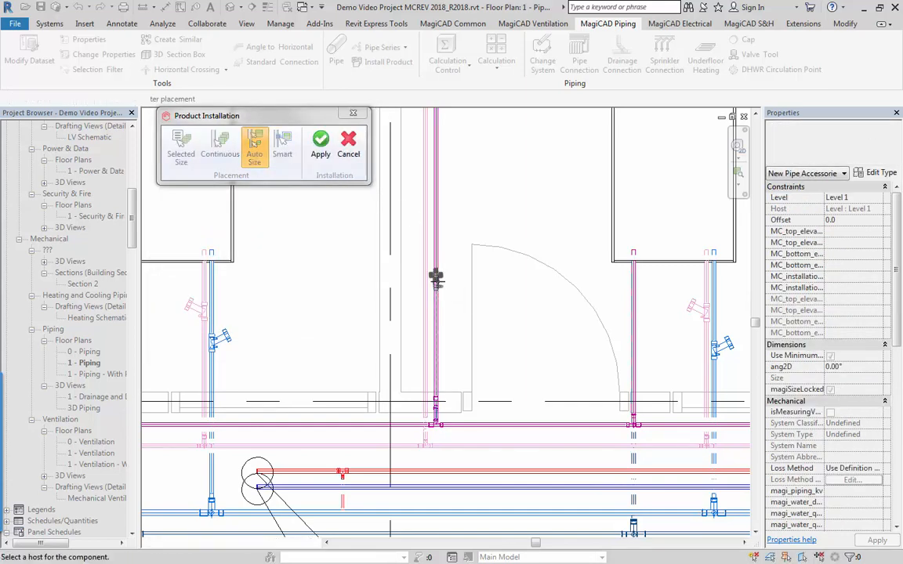
{"action": "left_click", "coordinate": [321, 156]}
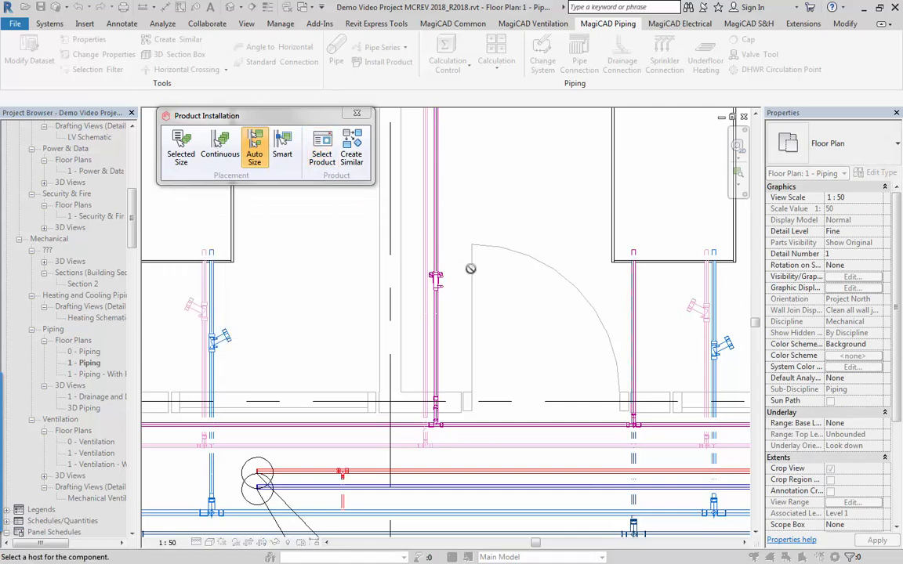
{"action": "scroll", "coordinate": [458, 278], "scroll_direction": "up", "scroll_amount": 3}
{"action": "key", "text": "Escape"}
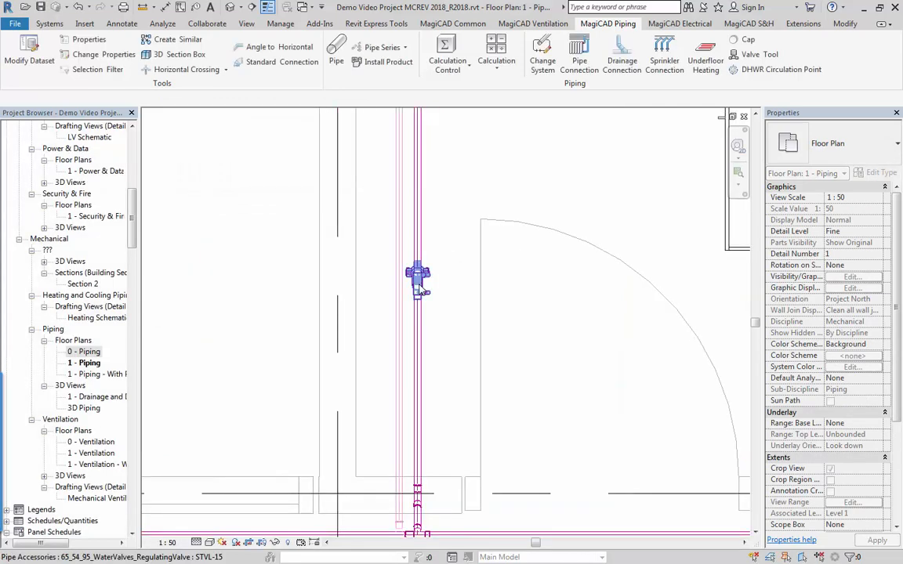
{"action": "left_click", "coordinate": [421, 290]}
{"action": "left_click", "coordinate": [463, 323]}
Start Install Product again and show the heating radiator products in the dataset.
{"action": "scroll", "coordinate": [463, 324], "scroll_direction": "down", "scroll_amount": 3}
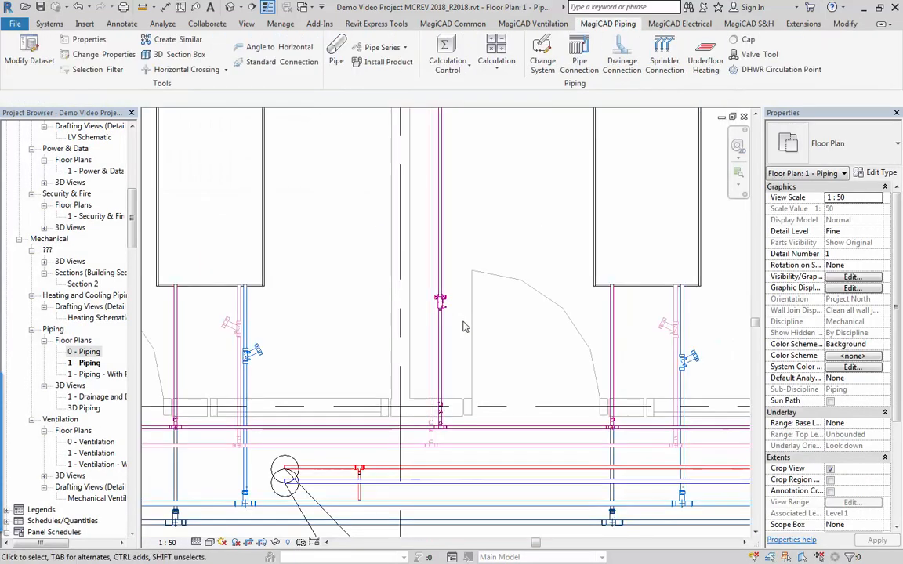
{"action": "scroll", "coordinate": [463, 327], "scroll_direction": "down", "scroll_amount": 6}
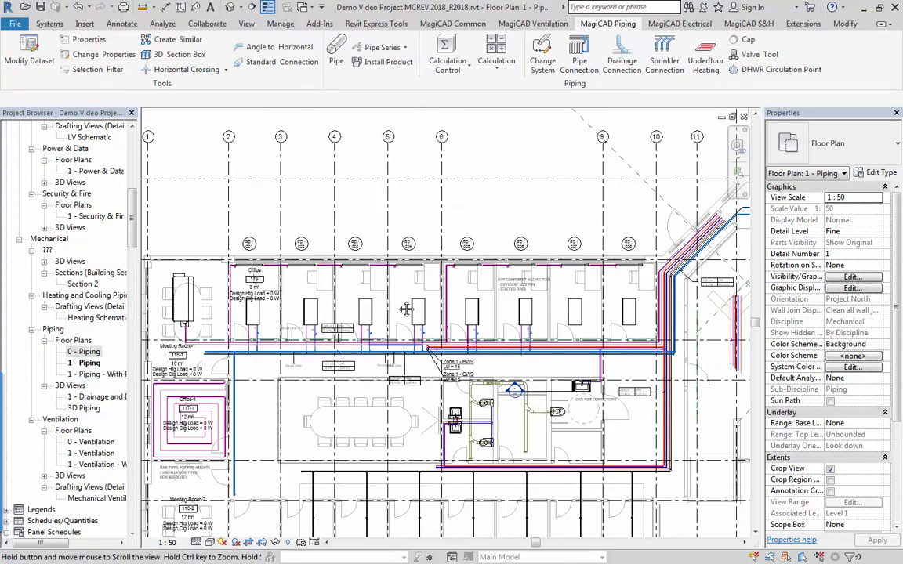
{"action": "middle_click_drag", "start_coordinate": [405, 309], "coordinate": [363, 204]}
{"action": "middle_click_drag", "start_coordinate": [321, 301], "coordinate": [374, 304]}
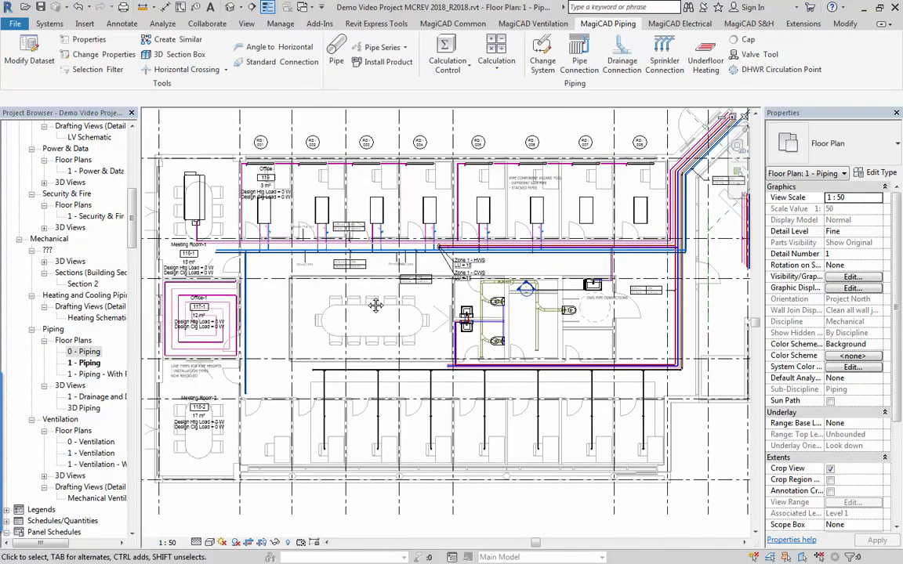
{"action": "left_click", "coordinate": [380, 63]}
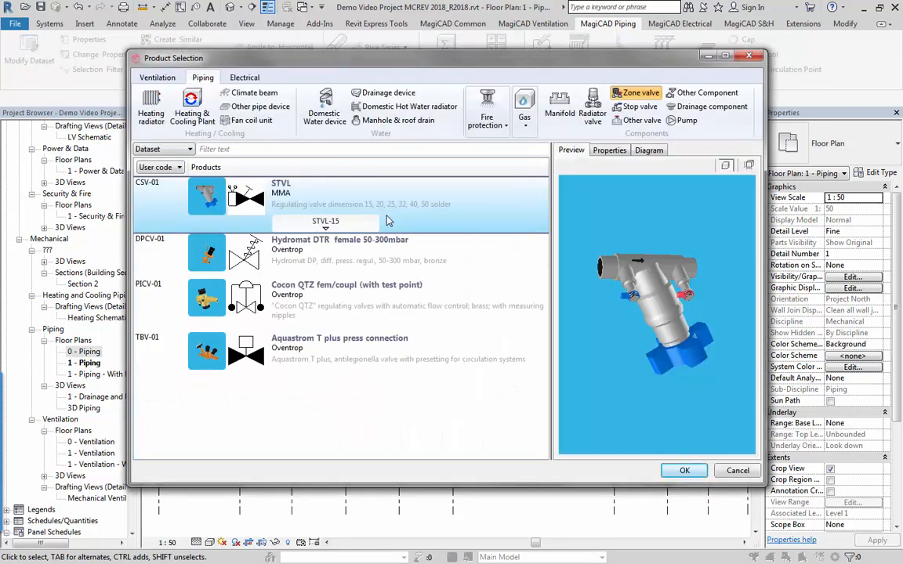
{"action": "left_click", "coordinate": [151, 106]}
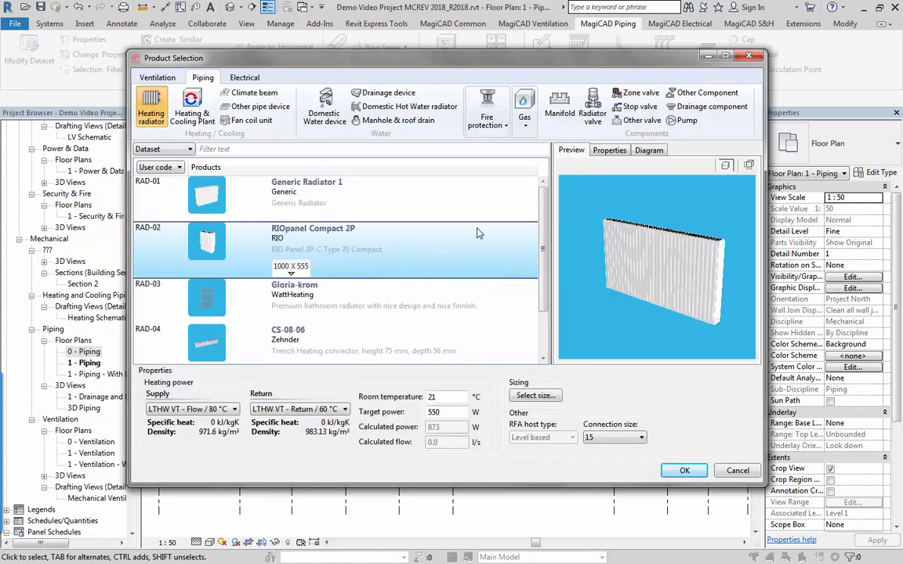
Review the supply and return system options for radiator RAD-02, keeping LTHW VT - Flow and LTHW VT - Return.
{"action": "left_click", "coordinate": [196, 409]}
{"action": "left_click", "coordinate": [286, 409]}
{"action": "left_click", "coordinate": [221, 412]}
{"action": "left_click", "coordinate": [285, 412]}
{"action": "left_click", "coordinate": [221, 411]}
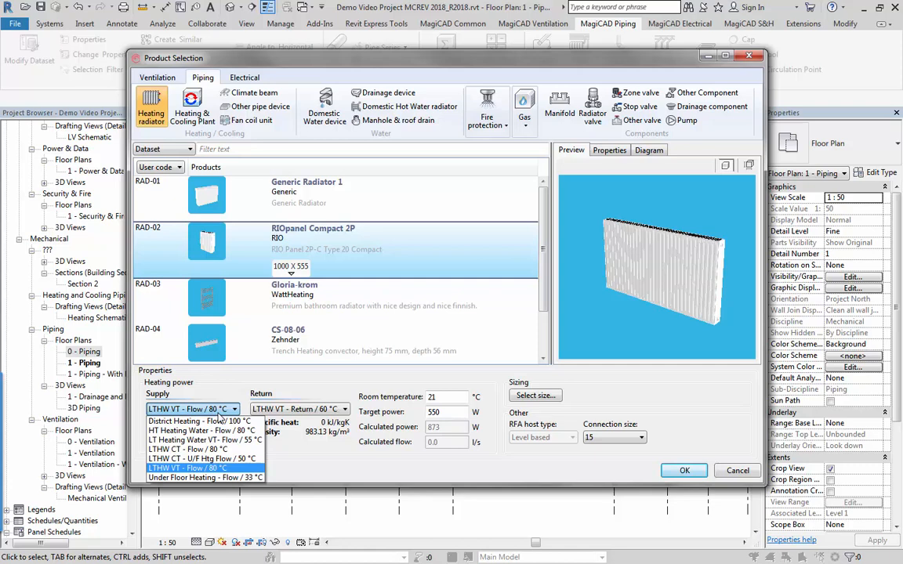
{"action": "left_click", "coordinate": [256, 376]}
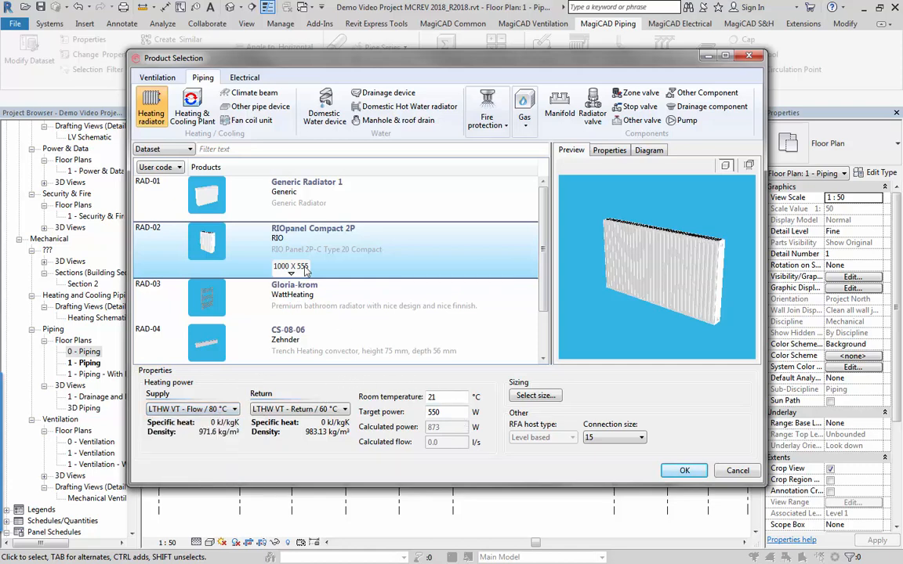
Check the selectable lengths for the RIOpanel Compact 2P radiator, keeping the length at 1000.
{"action": "left_click", "coordinate": [291, 267]}
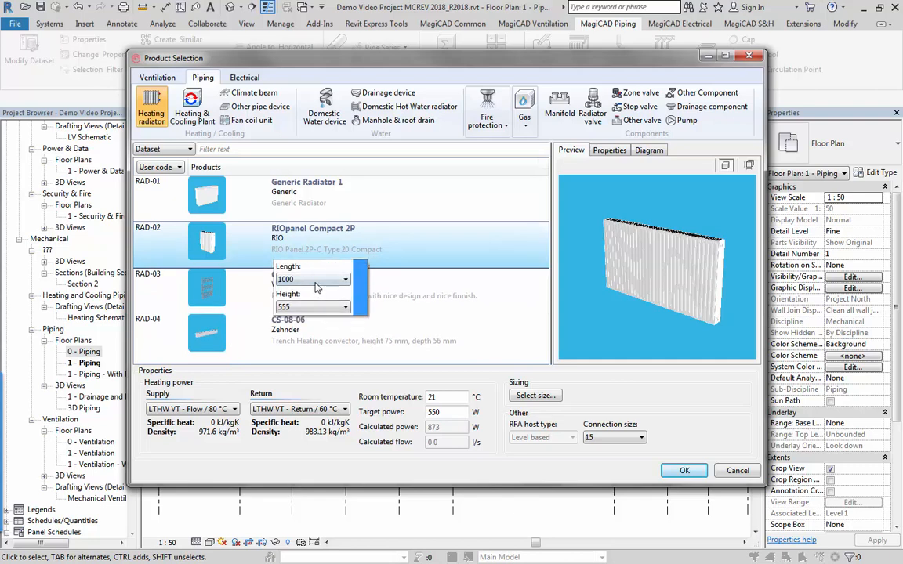
{"action": "left_click", "coordinate": [317, 281]}
{"action": "scroll", "coordinate": [317, 295], "scroll_direction": "up", "scroll_amount": 2}
{"action": "left_click", "coordinate": [314, 301]}
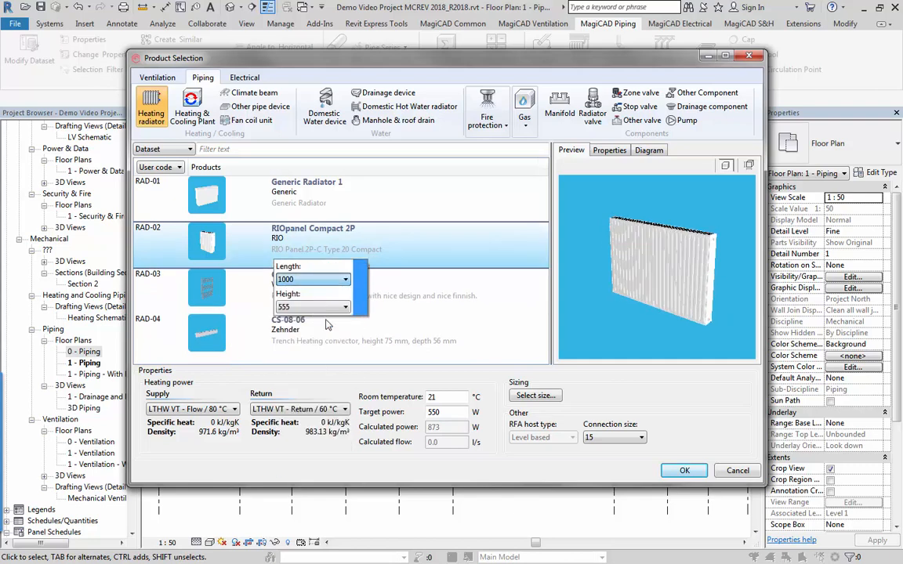
Size the RIOpanel Compact 2P radiator for the 550 W target, choose B800xH455 from the results and accept it for installation.
{"action": "left_click", "coordinate": [535, 395]}
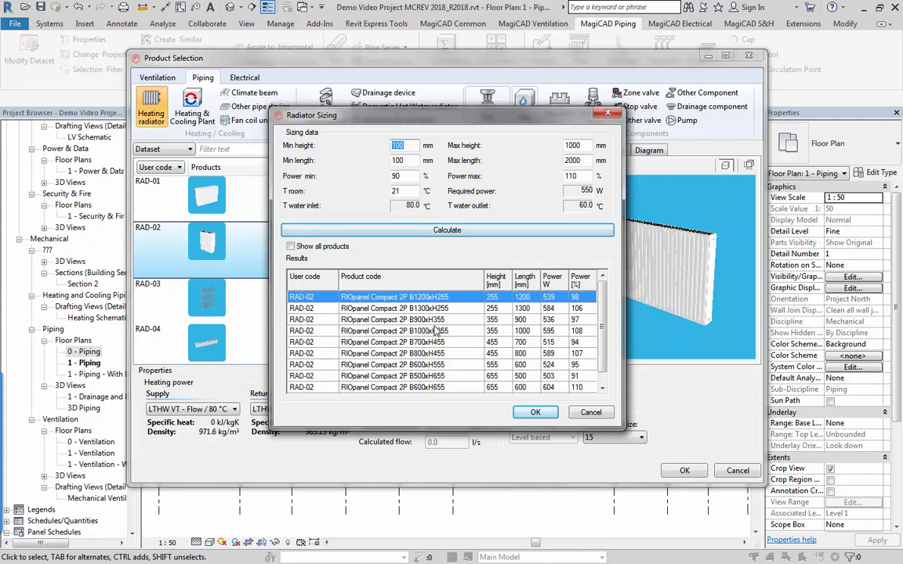
{"action": "left_click", "coordinate": [421, 356]}
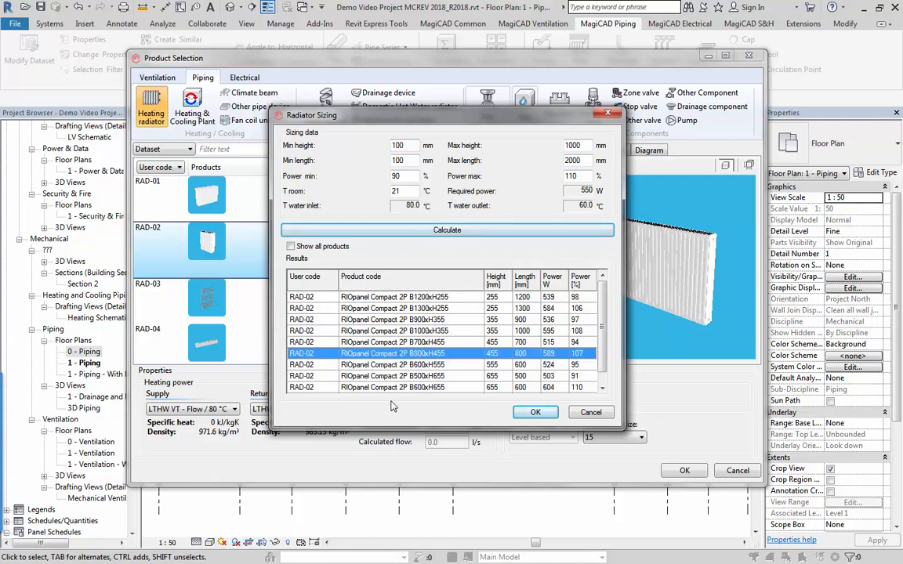
{"action": "left_click", "coordinate": [535, 415]}
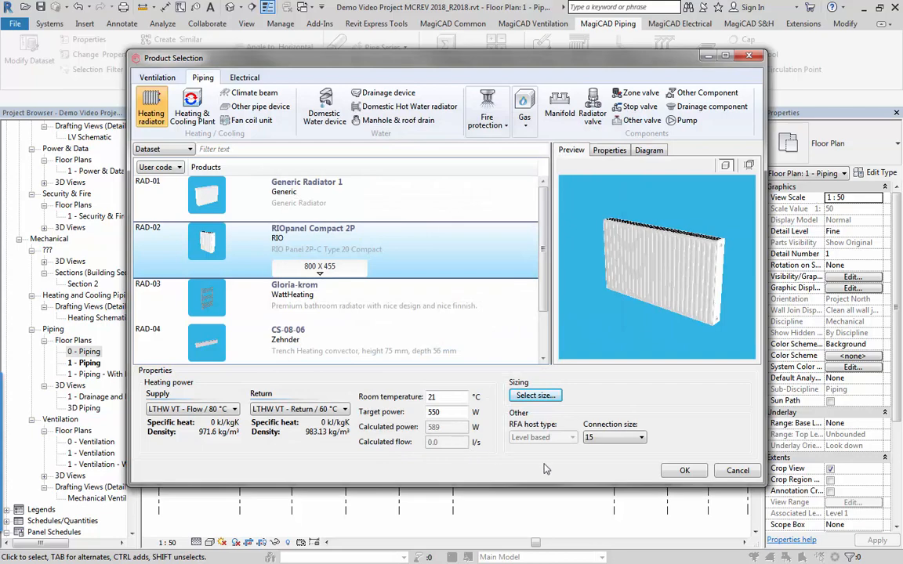
{"action": "left_click", "coordinate": [684, 473]}
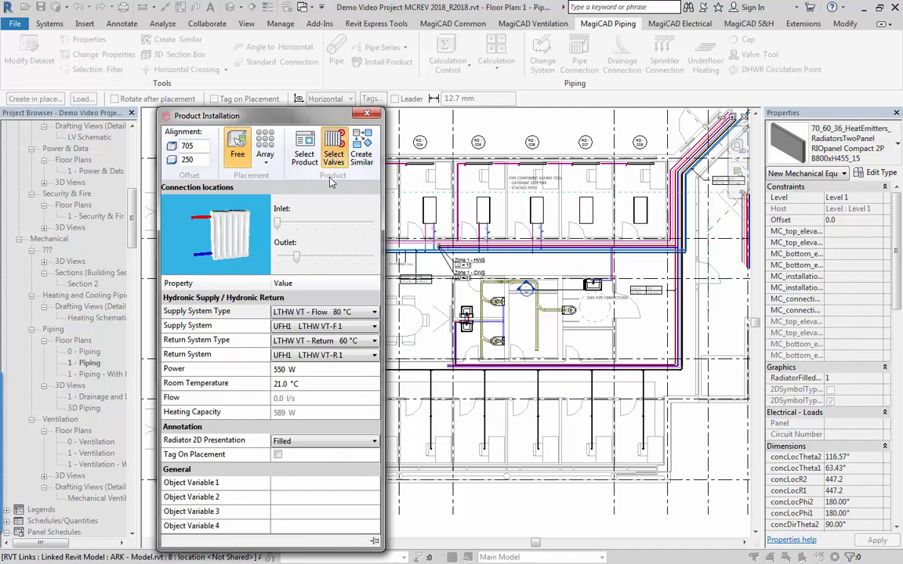
Select the radiator's valves, with size TRV-2-15+TRV 300-24 for the radiator valve and RRVV 15 for the stop valve.
{"action": "left_click", "coordinate": [334, 150]}
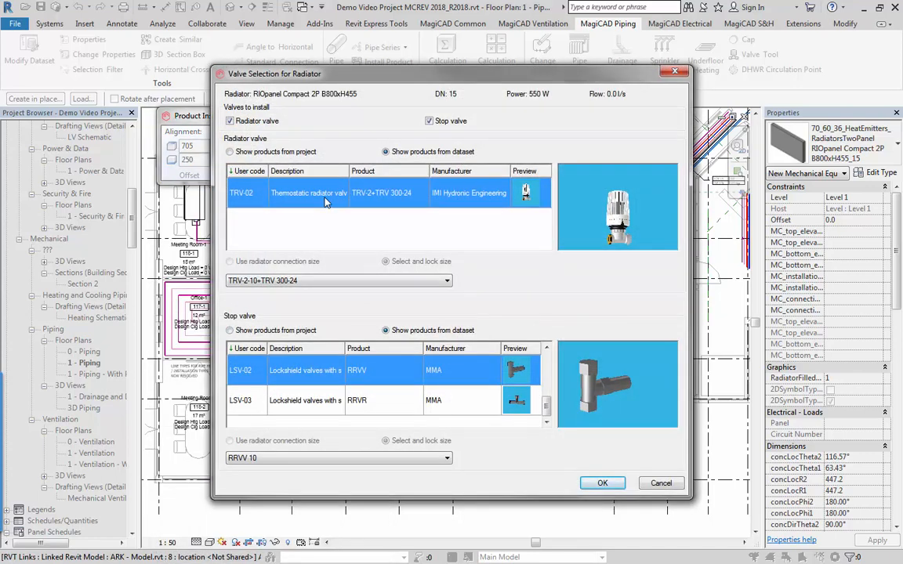
{"action": "left_click", "coordinate": [288, 283]}
{"action": "left_click", "coordinate": [288, 307]}
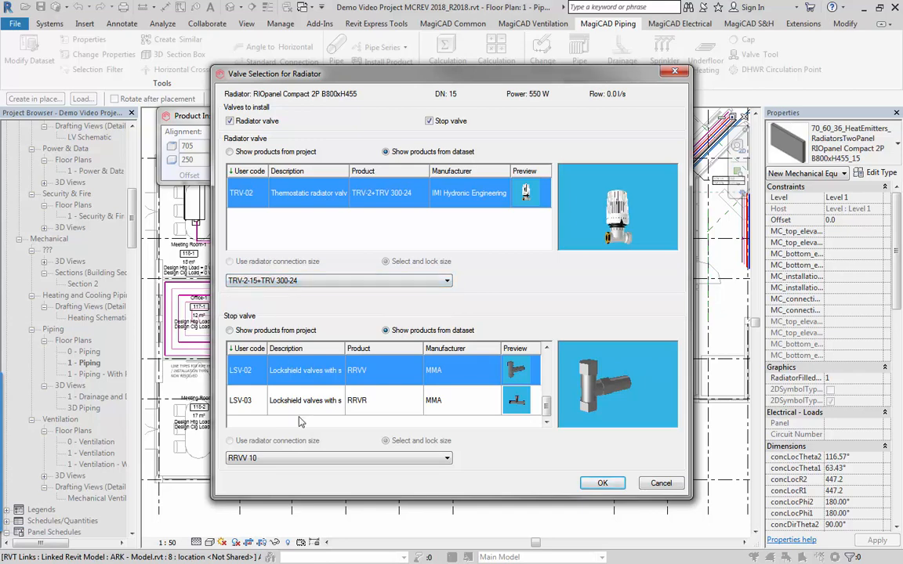
{"action": "left_click", "coordinate": [305, 459]}
{"action": "left_click", "coordinate": [306, 479]}
{"action": "left_click", "coordinate": [603, 483]}
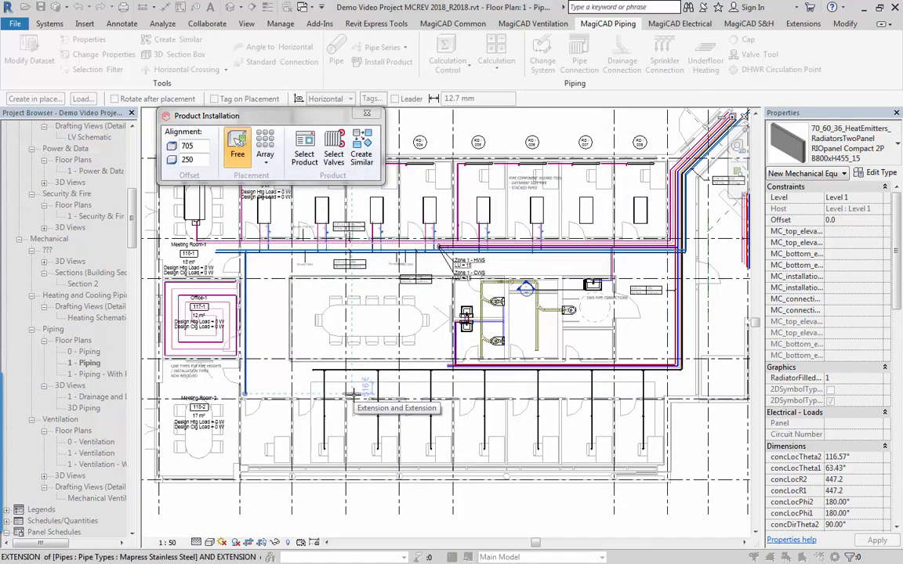
Move the radiator's inlet to the bottom left connection and its outlet to the bottom right, checking them in the preview.
{"action": "mouse_move", "coordinate": [269, 155]}
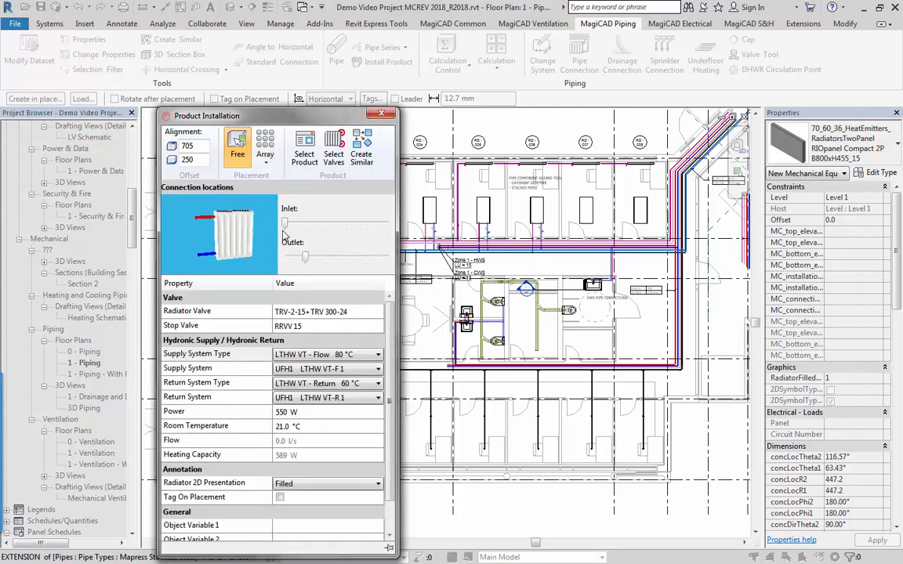
{"action": "mouse_move", "coordinate": [306, 259]}
{"action": "left_mouse_down"}
{"action": "mouse_move", "coordinate": [344, 260]}
{"action": "mouse_move", "coordinate": [304, 258]}
{"action": "left_mouse_up"}
{"action": "left_click_drag", "start_coordinate": [287, 226], "coordinate": [308, 229]}
{"action": "left_click", "coordinate": [286, 260]}
{"action": "left_click_drag", "start_coordinate": [281, 261], "coordinate": [342, 269]}
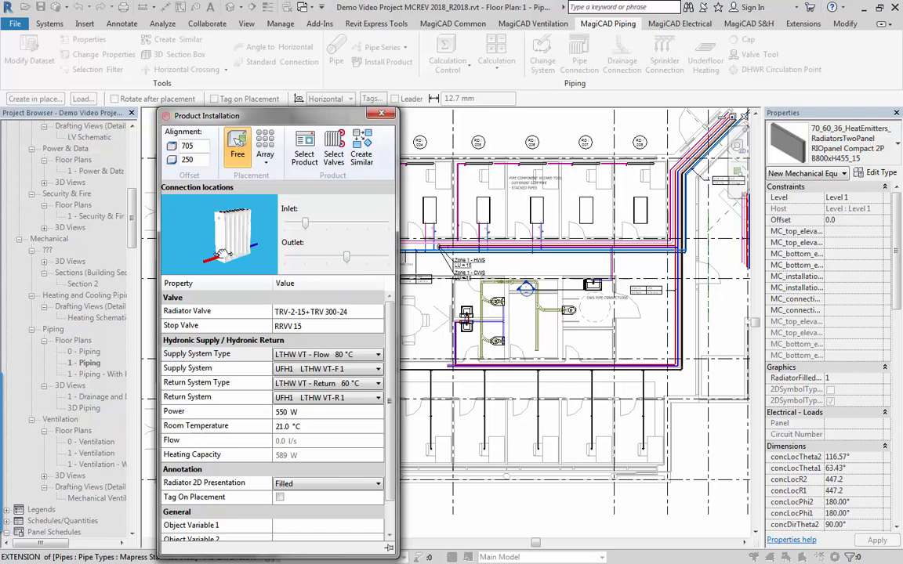
{"action": "mouse_move", "coordinate": [229, 258]}
{"action": "left_mouse_down"}
{"action": "mouse_move", "coordinate": [237, 265]}
{"action": "mouse_move", "coordinate": [215, 264]}
{"action": "mouse_move", "coordinate": [261, 267]}
{"action": "mouse_move", "coordinate": [223, 251]}
{"action": "left_mouse_up"}
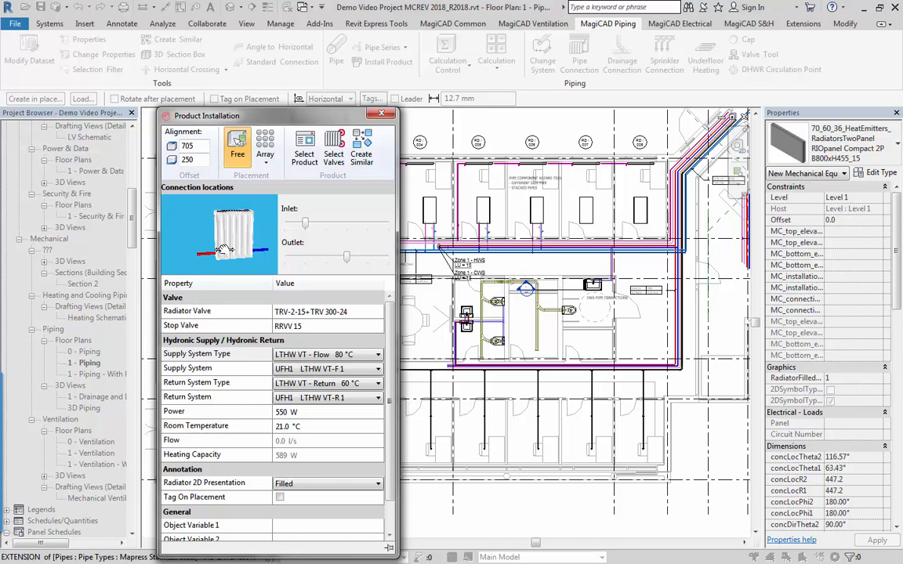
Define a Draw Line radiator array about 18940 mm long along the external wall of the southern office row.
{"action": "left_click", "coordinate": [263, 156]}
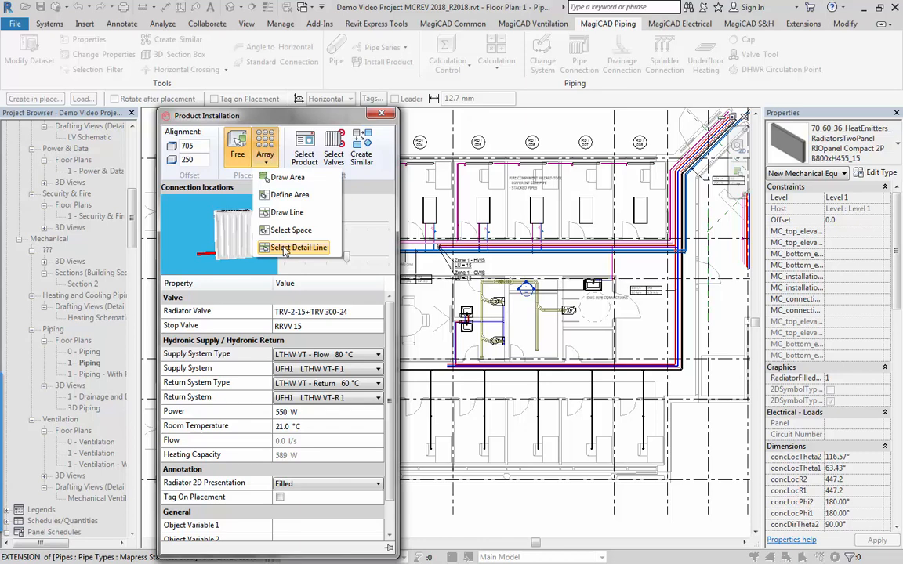
{"action": "left_click", "coordinate": [282, 213]}
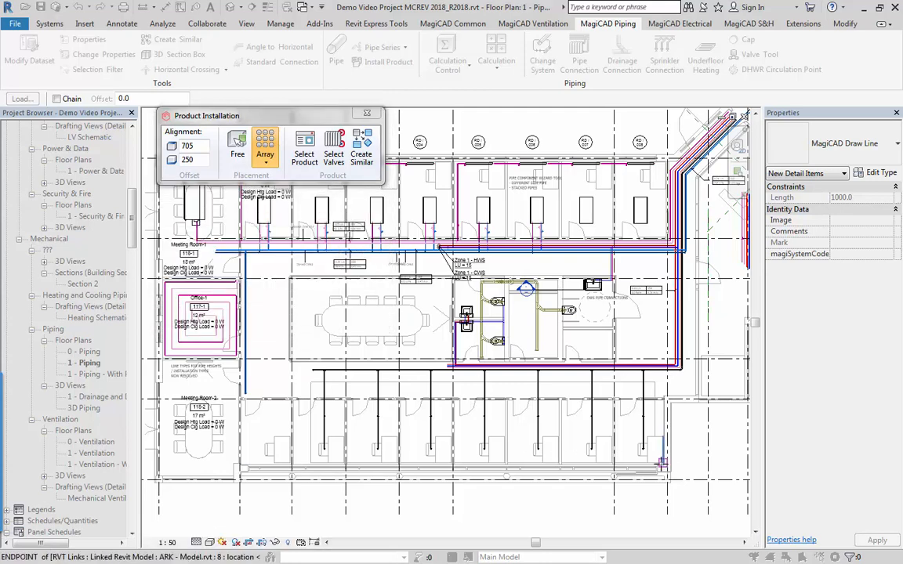
{"action": "scroll", "coordinate": [595, 474], "scroll_direction": "up", "scroll_amount": 5}
{"action": "left_click", "coordinate": [740, 457]}
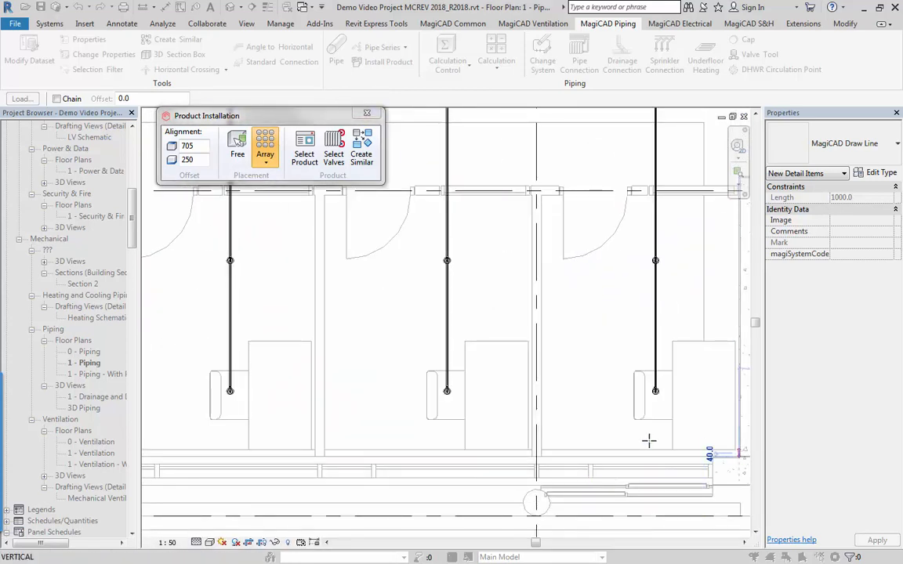
{"action": "scroll", "coordinate": [442, 433], "scroll_direction": "down", "scroll_amount": 5}
{"action": "middle_click_drag", "start_coordinate": [183, 431], "coordinate": [582, 461]}
{"action": "scroll", "coordinate": [274, 446], "scroll_direction": "down", "scroll_amount": 2}
{"action": "middle_click_drag", "start_coordinate": [275, 453], "coordinate": [435, 462]}
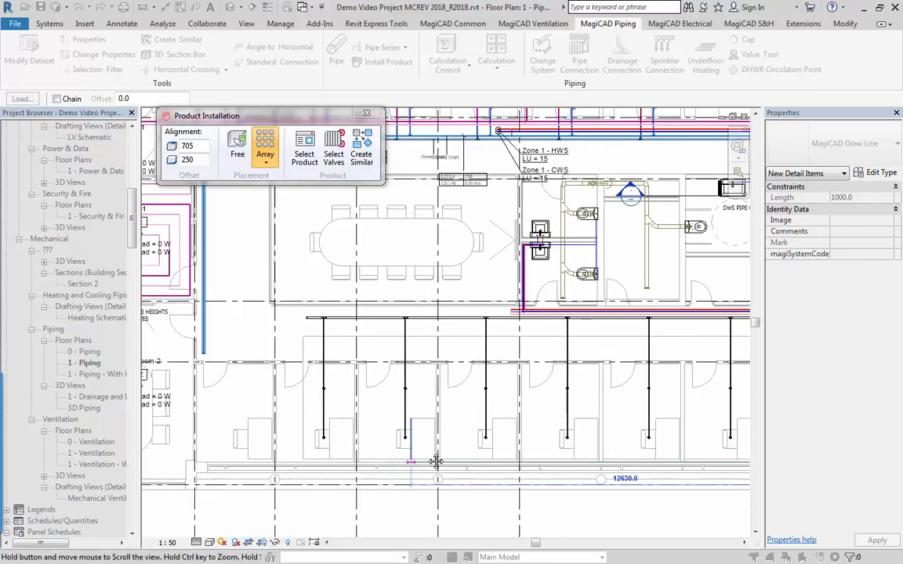
{"action": "middle_click_drag", "start_coordinate": [202, 466], "coordinate": [243, 461]}
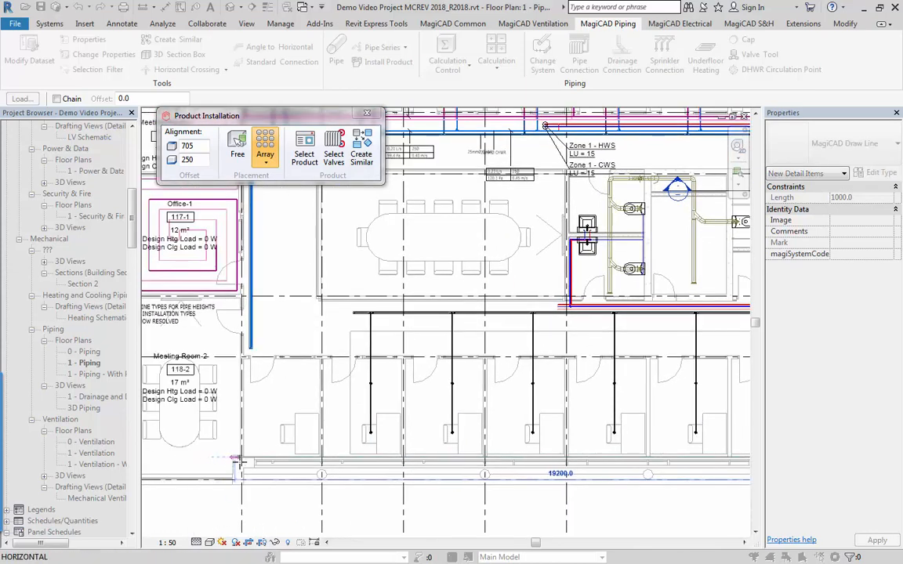
{"action": "left_click", "coordinate": [243, 461]}
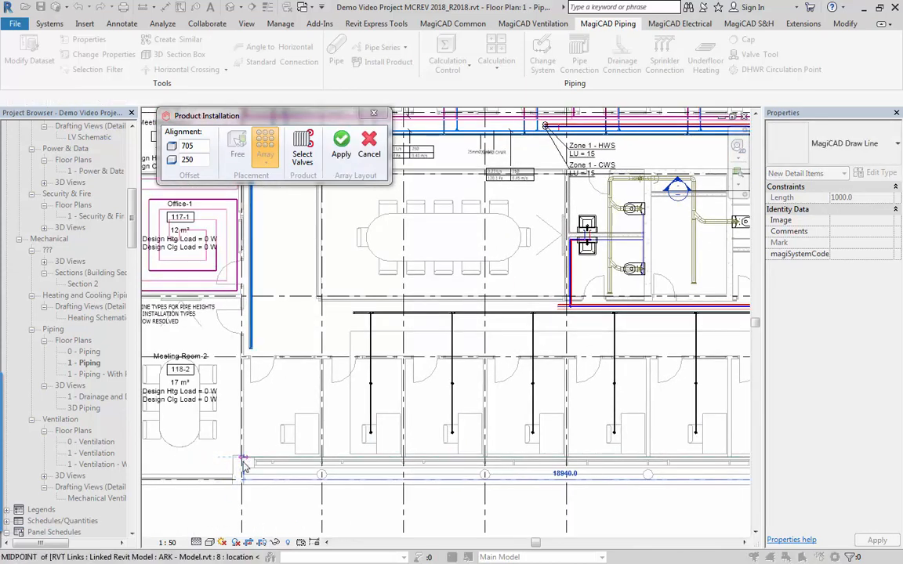
Check the radiators' placement against the external wall, set the array's offset from line to 40 and update the layout.
{"action": "scroll", "coordinate": [587, 445], "scroll_direction": "down", "scroll_amount": 2}
{"action": "middle_click_drag", "start_coordinate": [567, 447], "coordinate": [400, 428]}
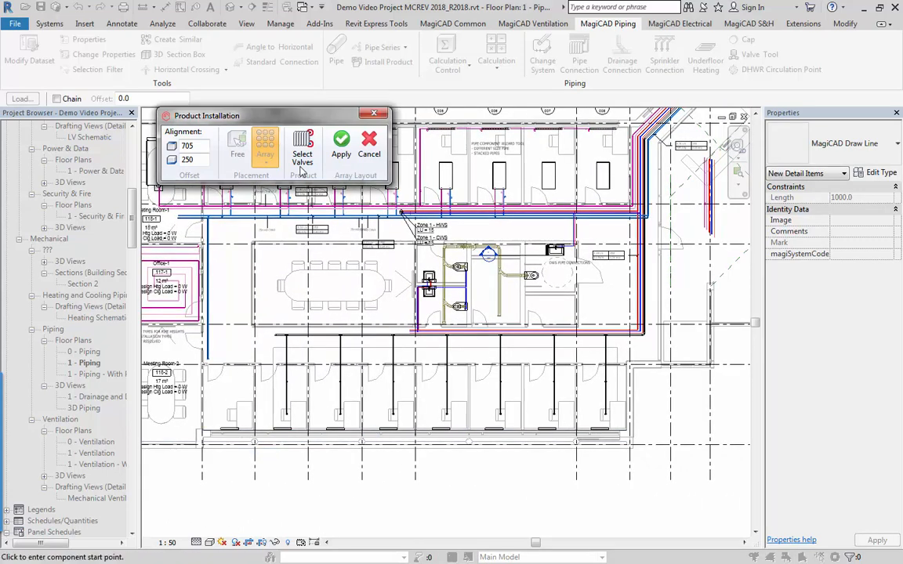
{"action": "left_click", "coordinate": [265, 145]}
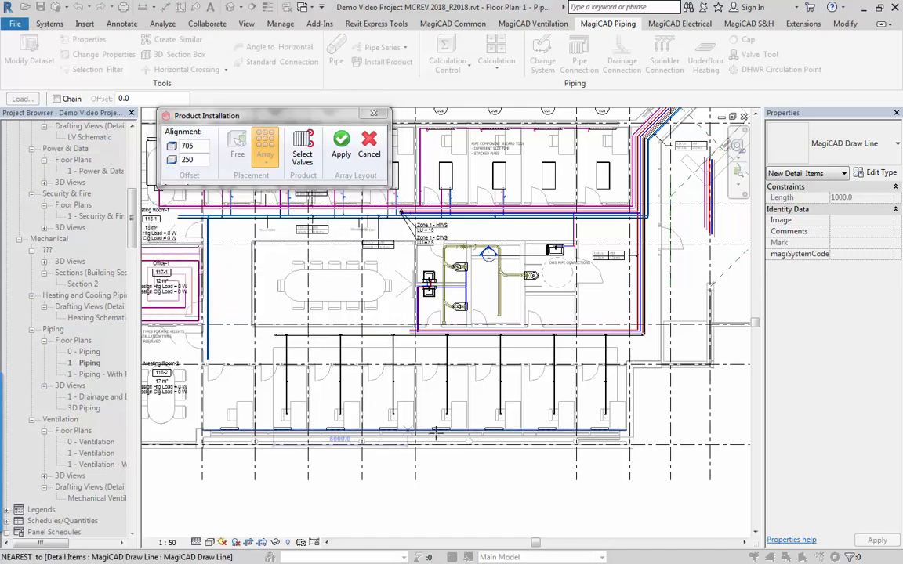
{"action": "scroll", "coordinate": [209, 444], "scroll_direction": "up", "scroll_amount": 2}
{"action": "scroll", "coordinate": [208, 444], "scroll_direction": "up", "scroll_amount": 3}
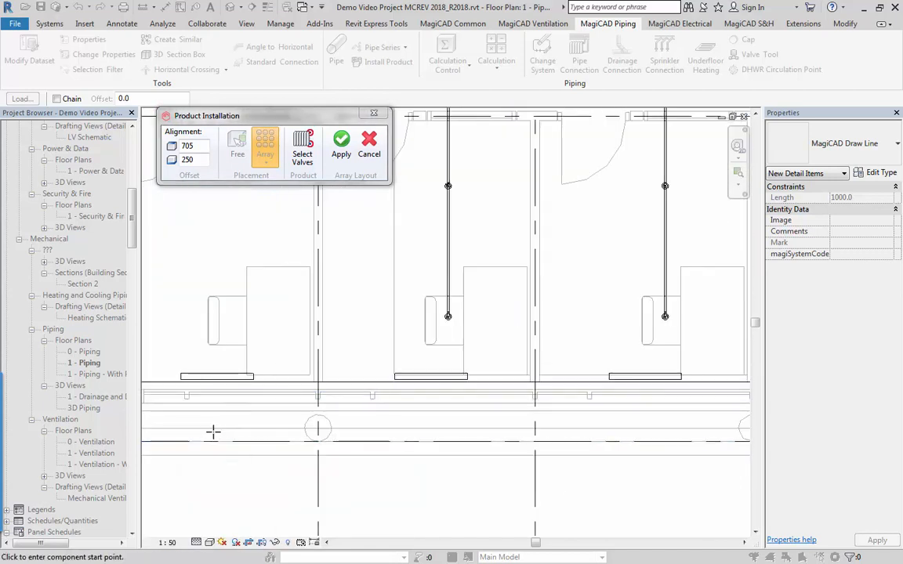
{"action": "mouse_move", "coordinate": [350, 235]}
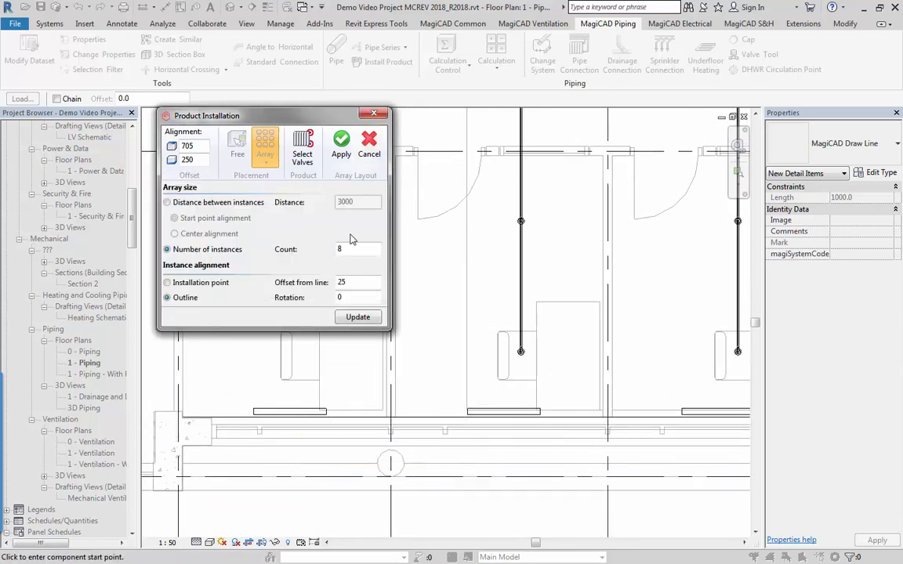
{"action": "double_click", "coordinate": [355, 281]}
{"action": "type", "text": "40"}
{"action": "left_click", "coordinate": [357, 317]}
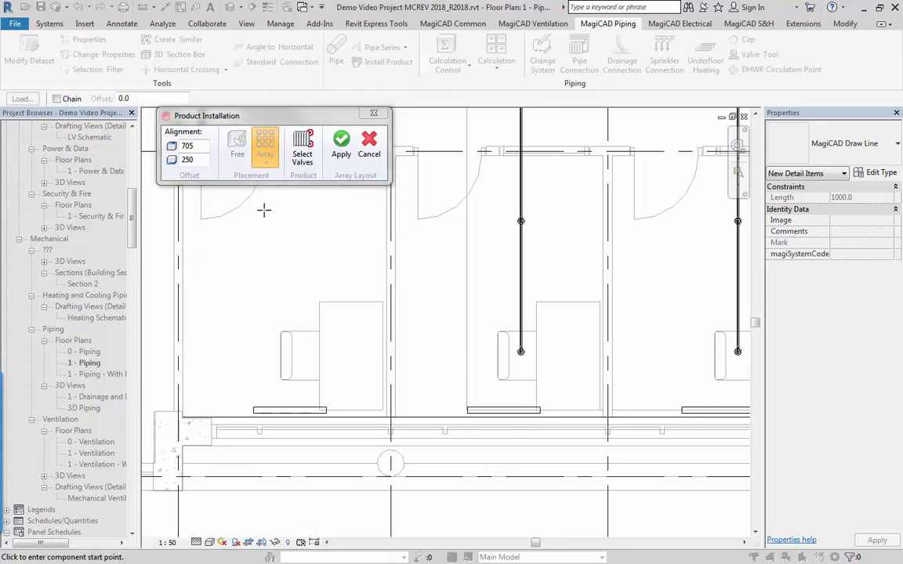
Apply the array layout to install the radiators with their valves and end the product installation.
{"action": "left_click", "coordinate": [341, 149]}
{"action": "left_click", "coordinate": [341, 157]}
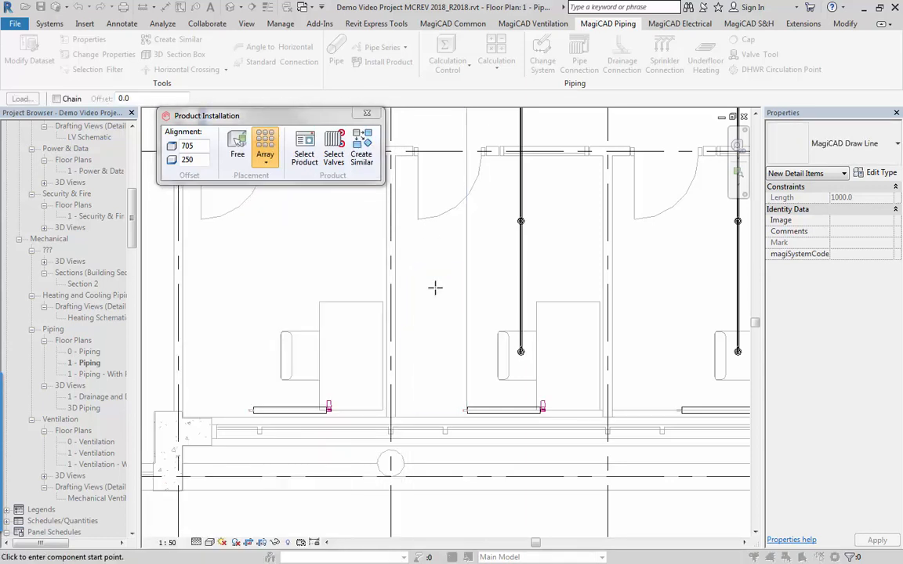
{"action": "key", "text": "Escape"}
{"action": "key", "text": "Escape"}
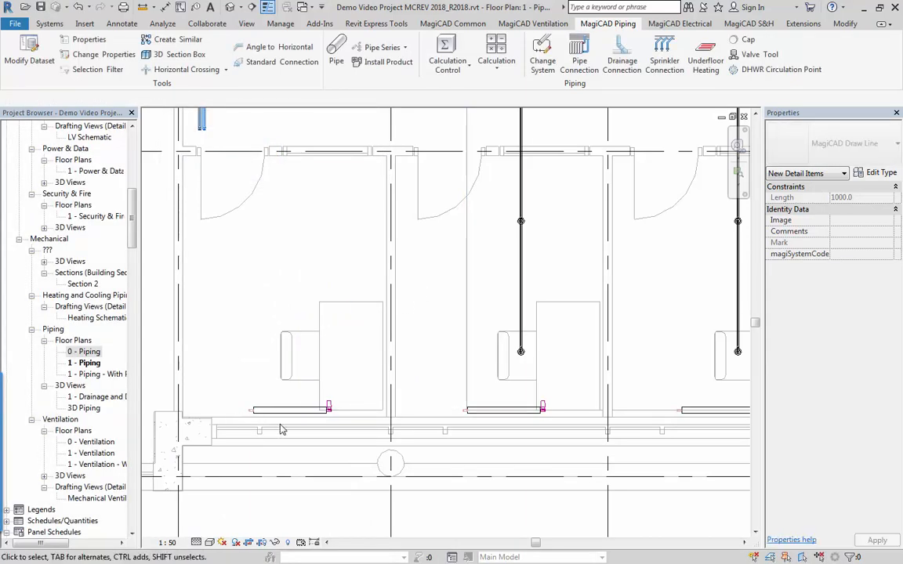
Select the TRV-2-15+TRV 300-24 valve on an installed radiator to inspect it, starting and leaving the MagiCAD Properties command.
{"action": "scroll", "coordinate": [283, 430], "scroll_direction": "up", "scroll_amount": 5}
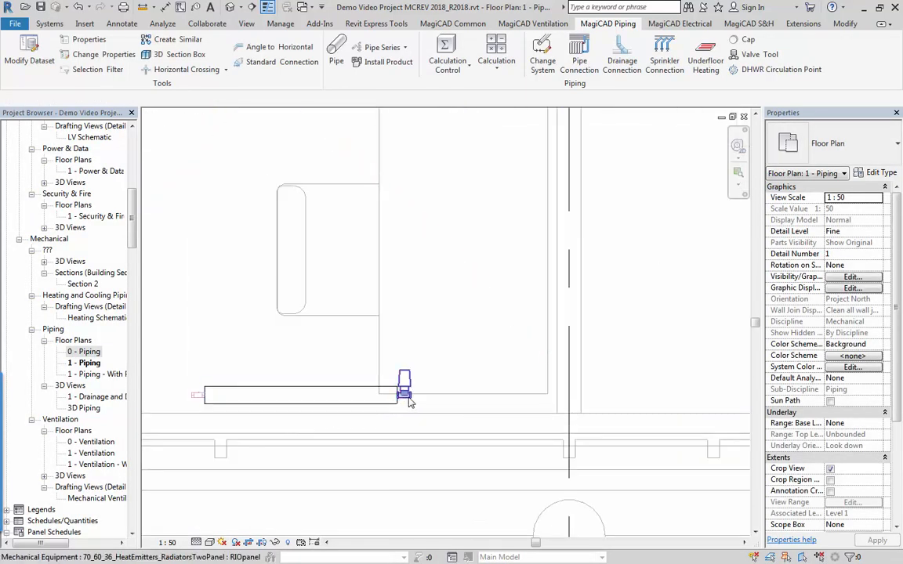
{"action": "left_click", "coordinate": [405, 392]}
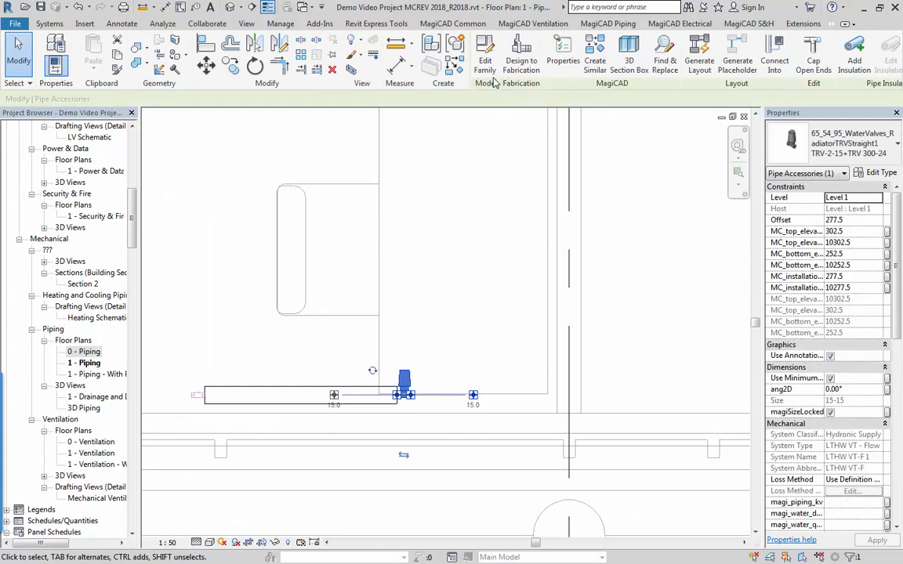
{"action": "left_click", "coordinate": [553, 73]}
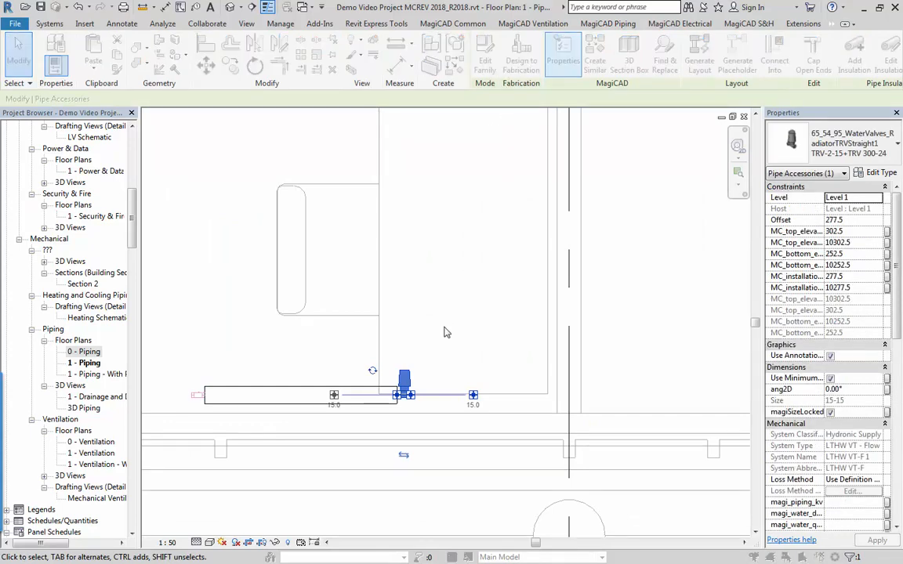
{"action": "key", "text": "Escape"}
{"action": "key", "text": "Escape"}
Examine the row of radiators installed along the external wall of the southern offices.
{"action": "middle_click_drag", "start_coordinate": [324, 379], "coordinate": [371, 379]}
{"action": "scroll", "coordinate": [372, 379], "scroll_direction": "down", "scroll_amount": 3}
{"action": "middle_click_drag", "start_coordinate": [441, 387], "coordinate": [345, 403]}
{"action": "scroll", "coordinate": [570, 401], "scroll_direction": "down", "scroll_amount": 5}
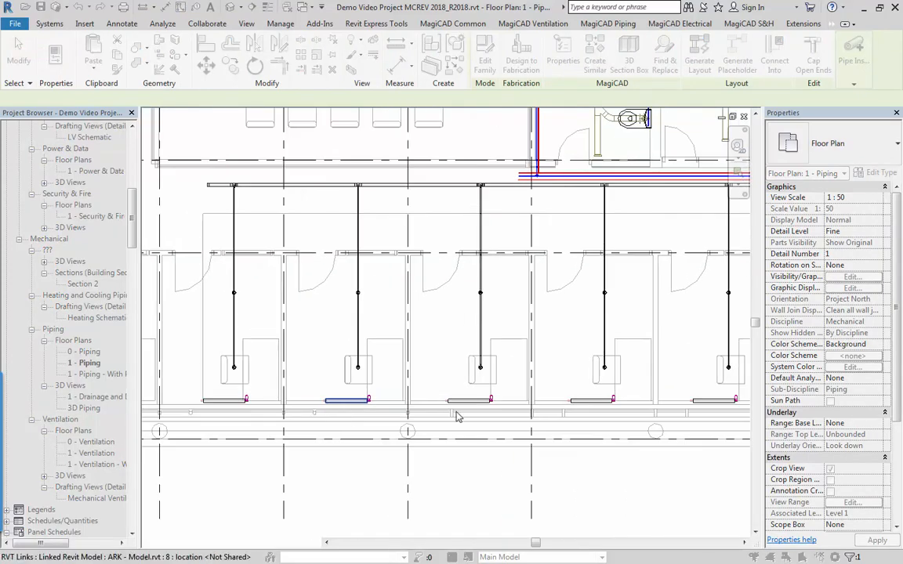
{"action": "middle_click_drag", "start_coordinate": [576, 394], "coordinate": [459, 359]}
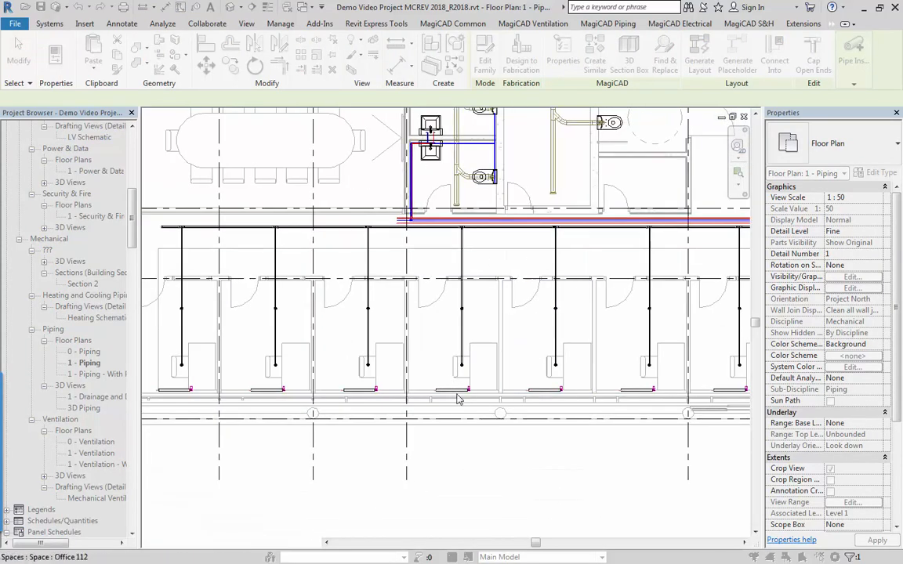
{"action": "scroll", "coordinate": [444, 398], "scroll_direction": "down", "scroll_amount": 2}
{"action": "middle_click_drag", "start_coordinate": [445, 398], "coordinate": [425, 452]}
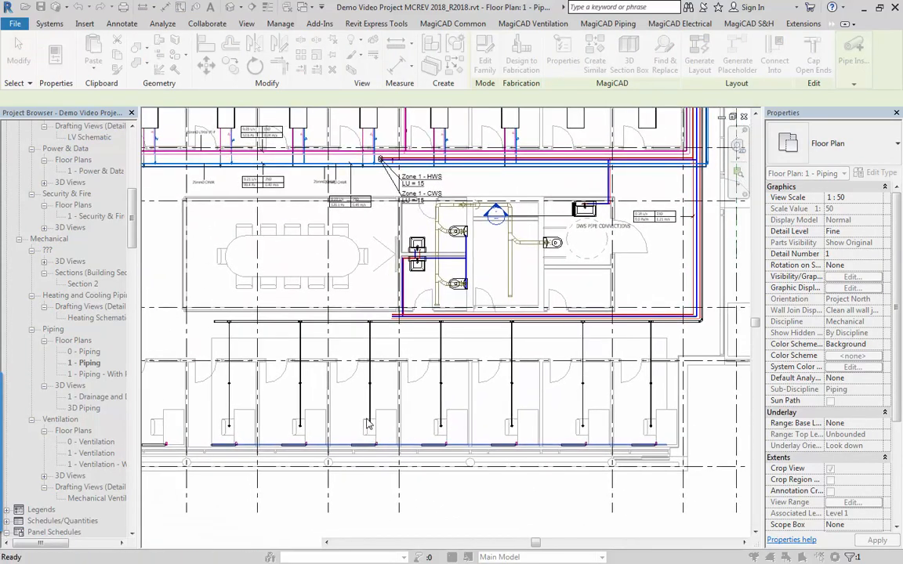
{"action": "scroll", "coordinate": [377, 423], "scroll_direction": "down", "scroll_amount": 2}
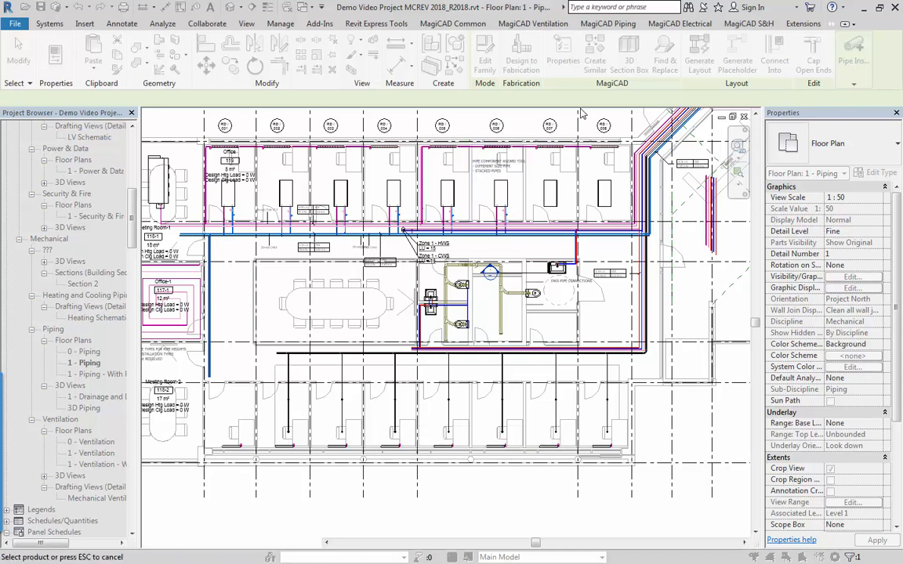
Start a MagiCAD Piping product installation, edit the dataset properties of climate beam CB-01 and open the MagiCloud catalogue for it.
{"action": "left_click", "coordinate": [608, 24]}
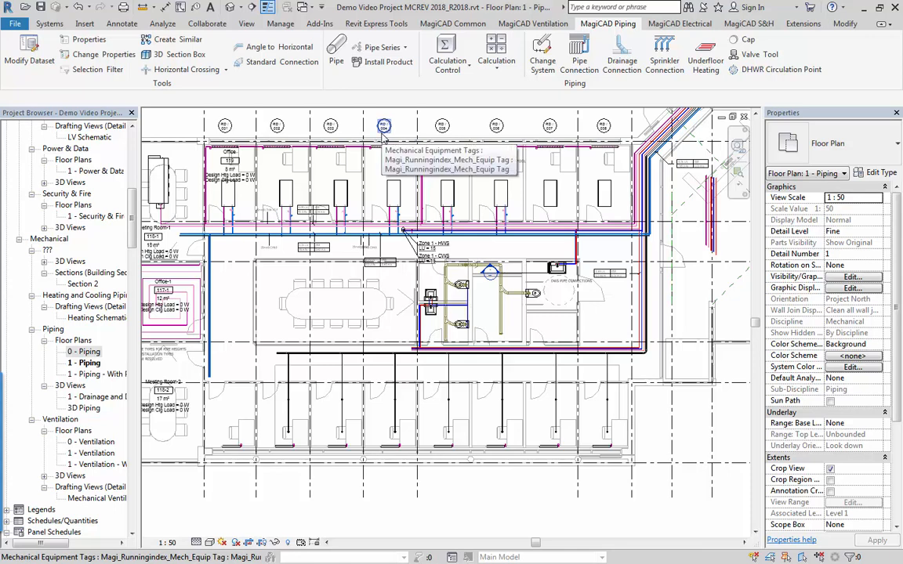
{"action": "left_click", "coordinate": [378, 66]}
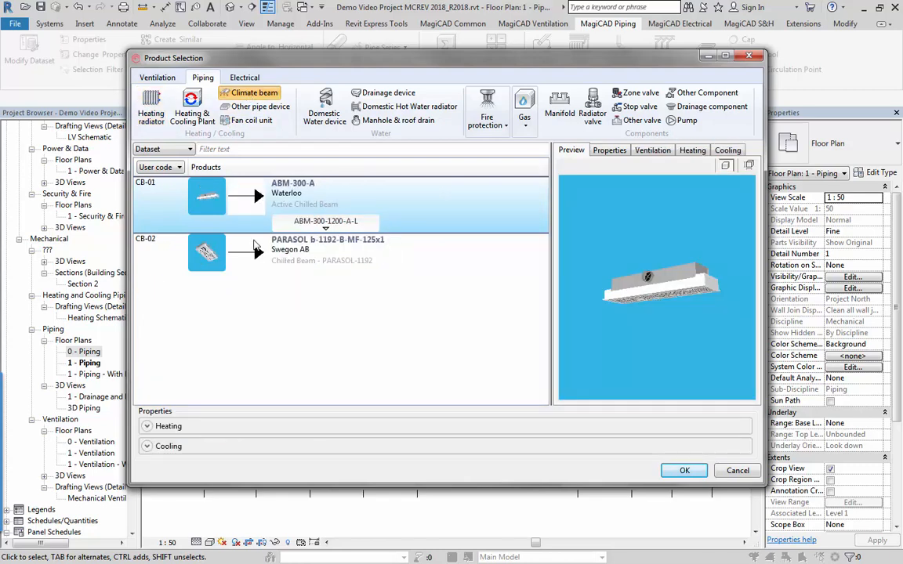
{"action": "right_click", "coordinate": [421, 215]}
{"action": "left_click", "coordinate": [459, 250]}
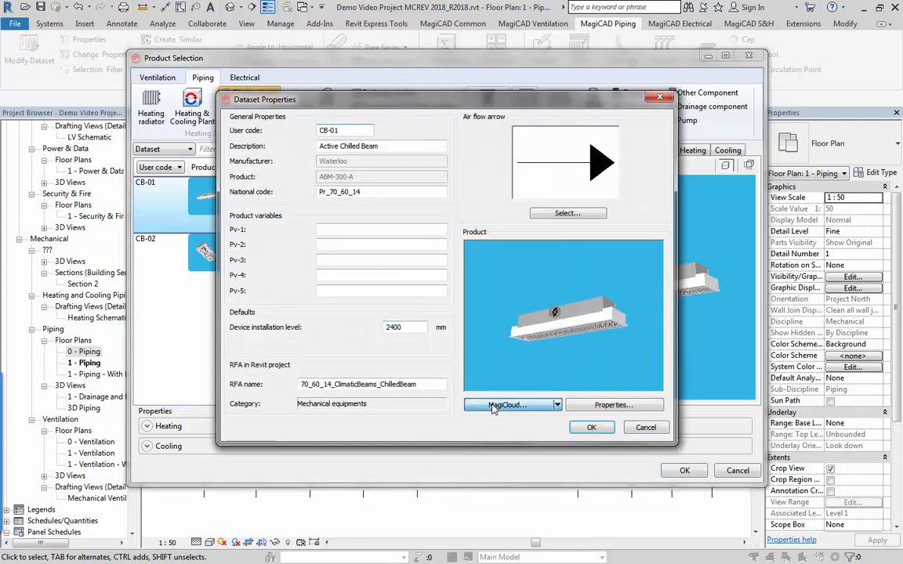
{"action": "left_click", "coordinate": [510, 405]}
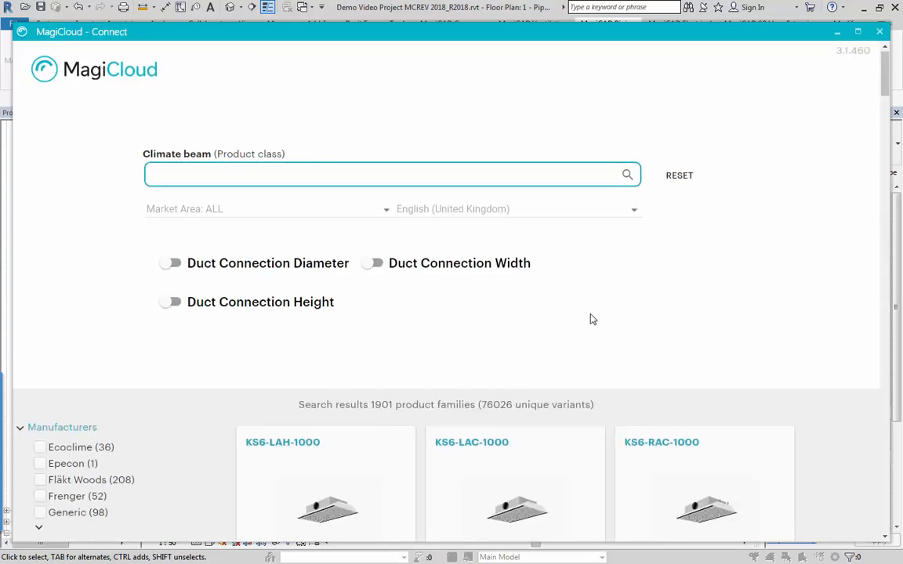
Expand the full manufacturers list and search the MagiCloud climate beams for "woods".
{"action": "scroll", "coordinate": [285, 347], "scroll_direction": "down", "scroll_amount": 3}
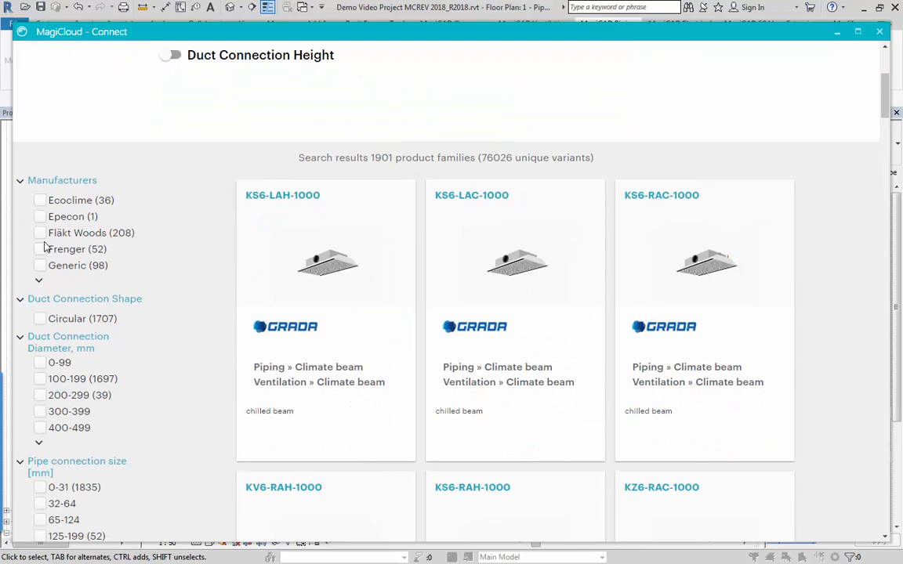
{"action": "left_click", "coordinate": [38, 281]}
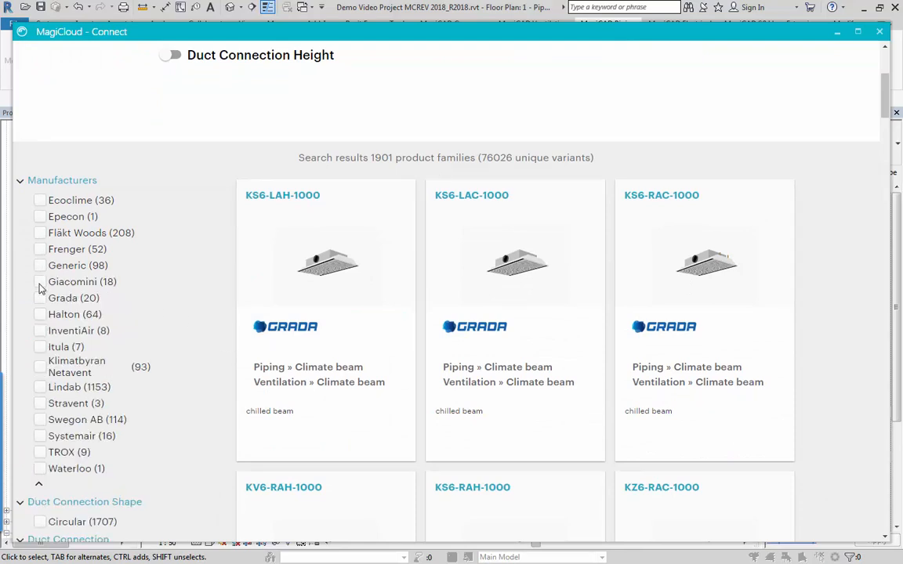
{"action": "scroll", "coordinate": [299, 161], "scroll_direction": "up", "scroll_amount": 2}
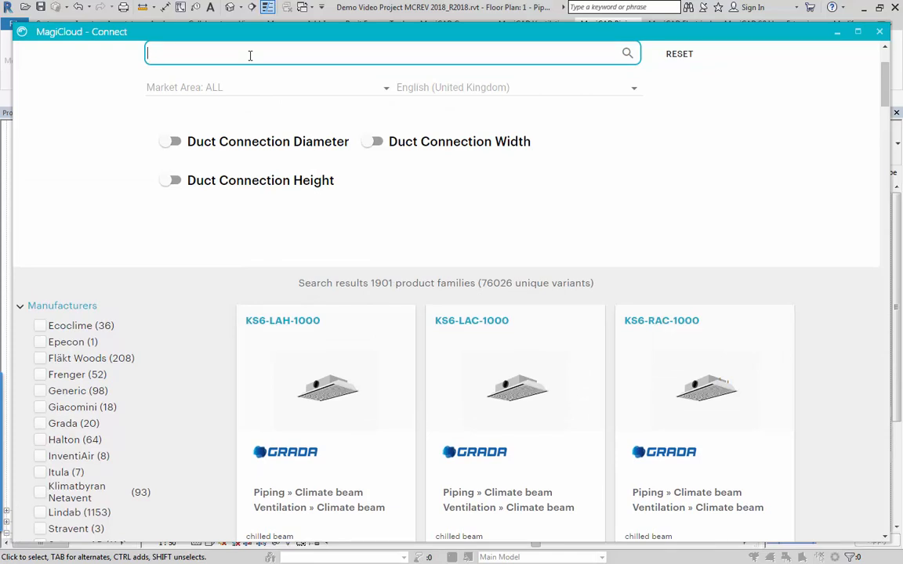
{"action": "key", "text": "Return"}
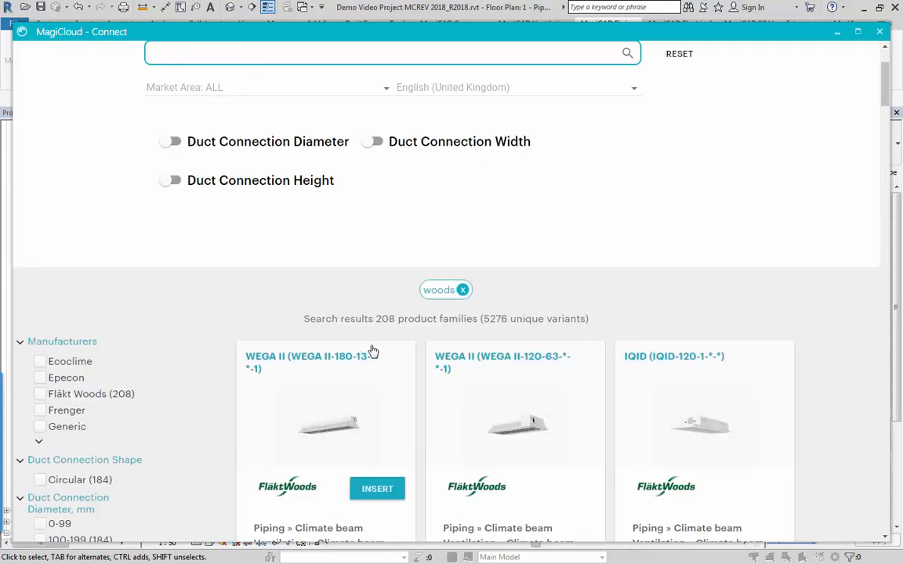
Browse the Fläkt Woods beams and insert WEGA II (WEGA II-120-63-*-*-1) as product CB-01, declining the default RFA name.
{"action": "scroll", "coordinate": [257, 286], "scroll_direction": "down", "scroll_amount": 2}
{"action": "scroll", "coordinate": [348, 401], "scroll_direction": "down", "scroll_amount": 1}
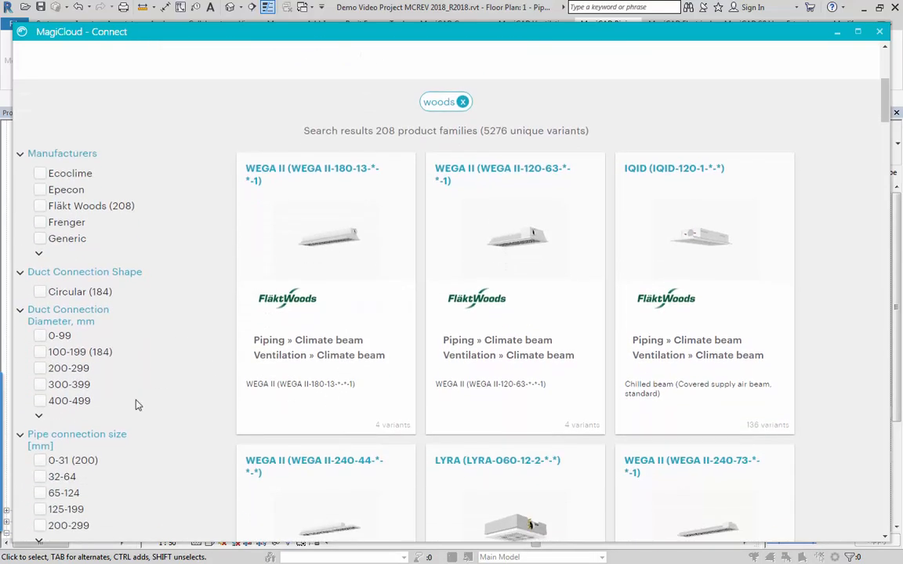
{"action": "scroll", "coordinate": [78, 355], "scroll_direction": "down", "scroll_amount": 3}
{"action": "scroll", "coordinate": [49, 262], "scroll_direction": "up", "scroll_amount": 3}
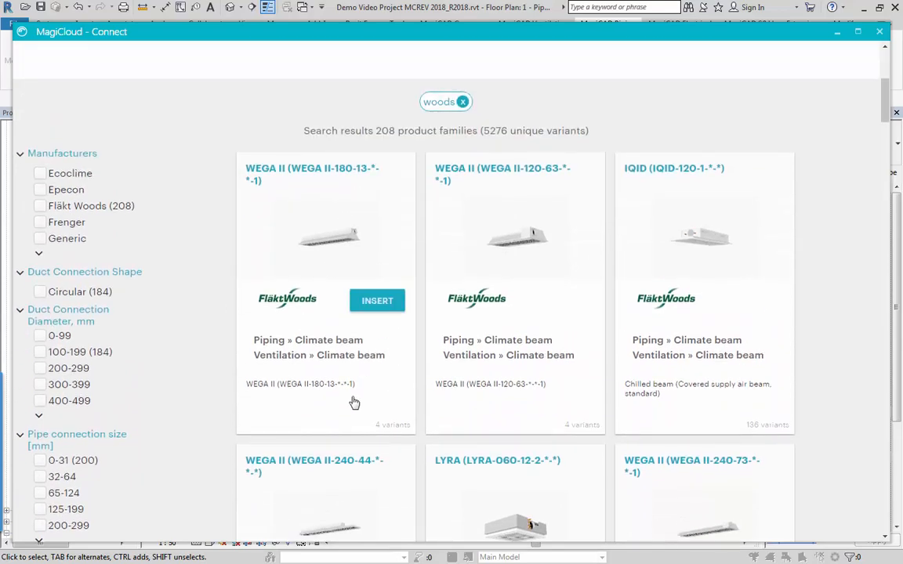
{"action": "scroll", "coordinate": [368, 406], "scroll_direction": "up", "scroll_amount": 2}
{"action": "left_click", "coordinate": [568, 434]}
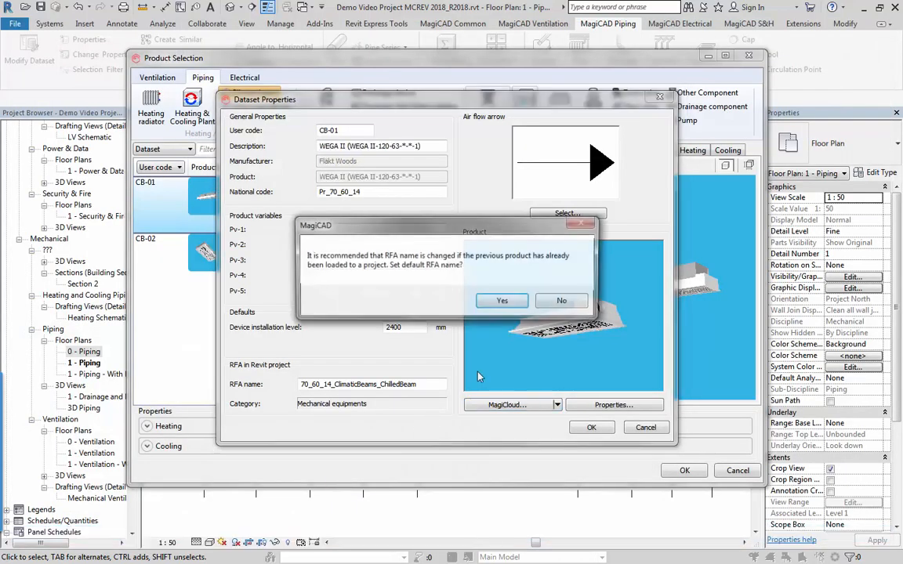
{"action": "left_click", "coordinate": [565, 301]}
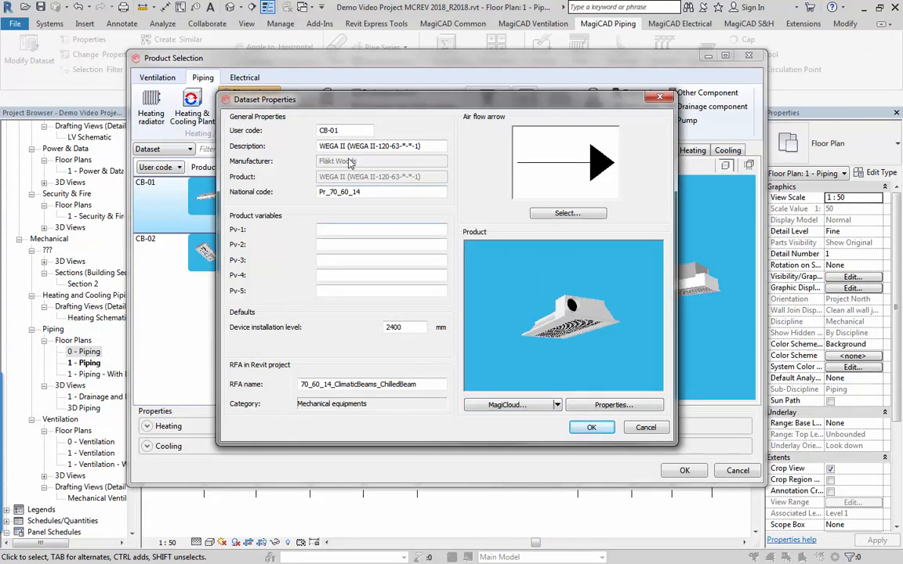
Inspect the beam's product properties for variant IQII-120-63-10-1-1, showing the dimensions on its 3D preview.
{"action": "left_click", "coordinate": [614, 405]}
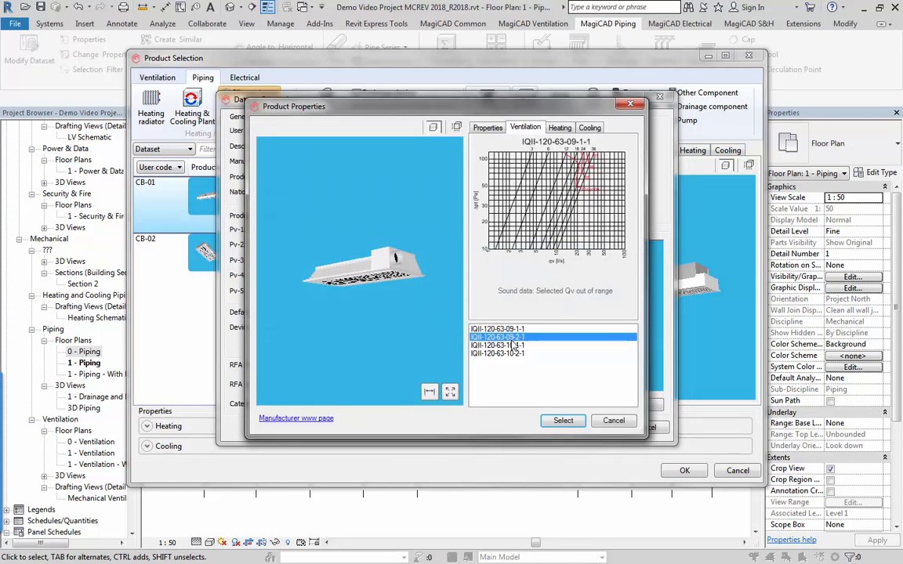
{"action": "left_click", "coordinate": [505, 345]}
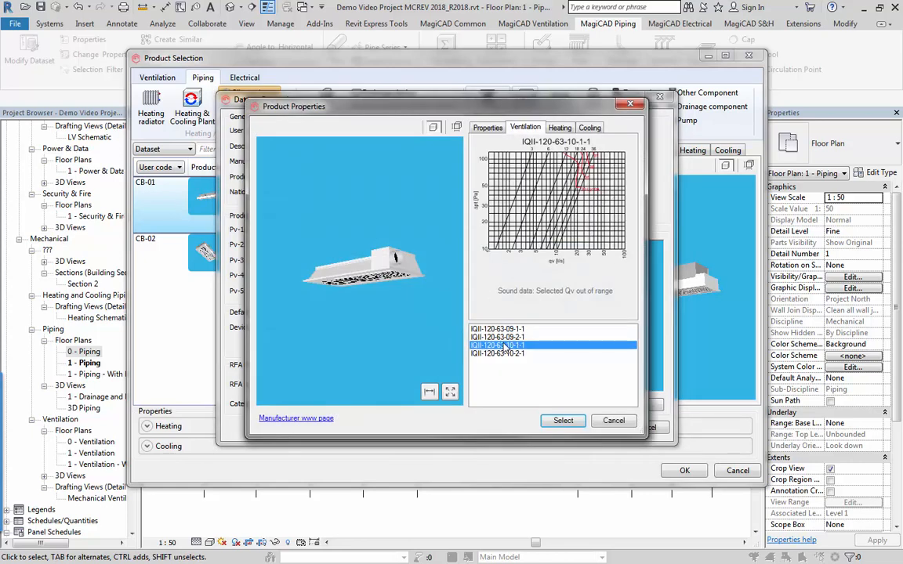
{"action": "left_click", "coordinate": [431, 392]}
{"action": "scroll", "coordinate": [350, 269], "scroll_direction": "up", "scroll_amount": 5}
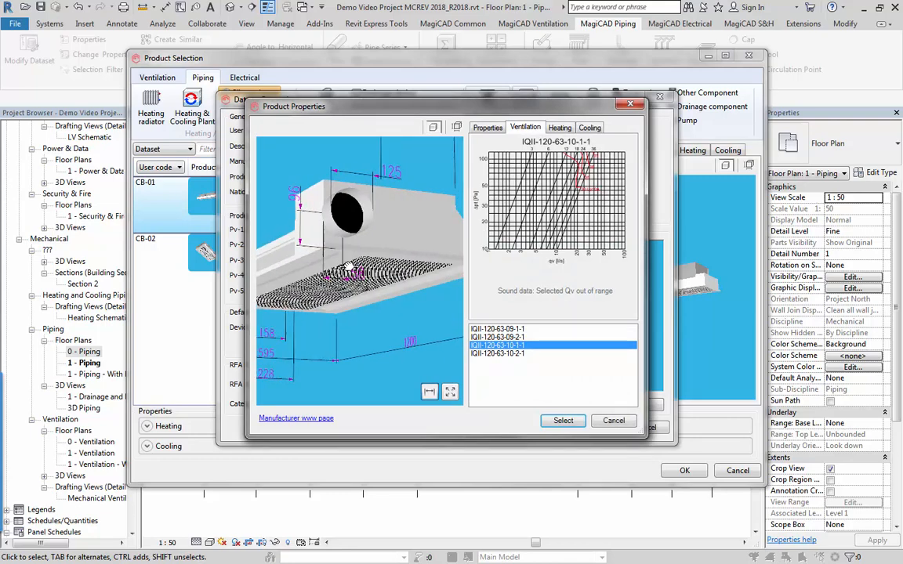
{"action": "left_click_drag", "start_coordinate": [348, 270], "coordinate": [461, 282]}
Review the beam's heating and cooling diagrams, accept the product and confirm the CB-01 dataset properties.
{"action": "left_click", "coordinate": [562, 126]}
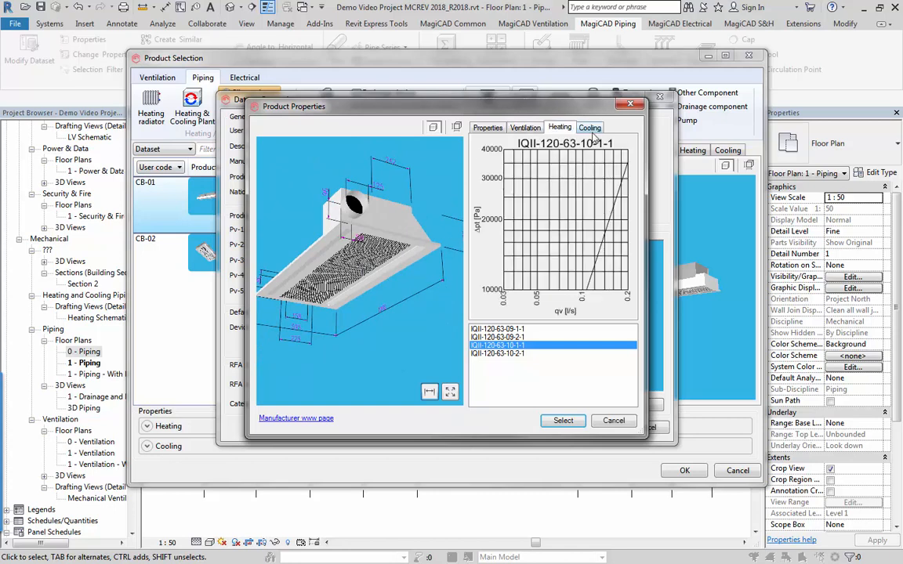
{"action": "left_click", "coordinate": [592, 130]}
{"action": "left_click", "coordinate": [560, 127]}
{"action": "left_click", "coordinate": [563, 422]}
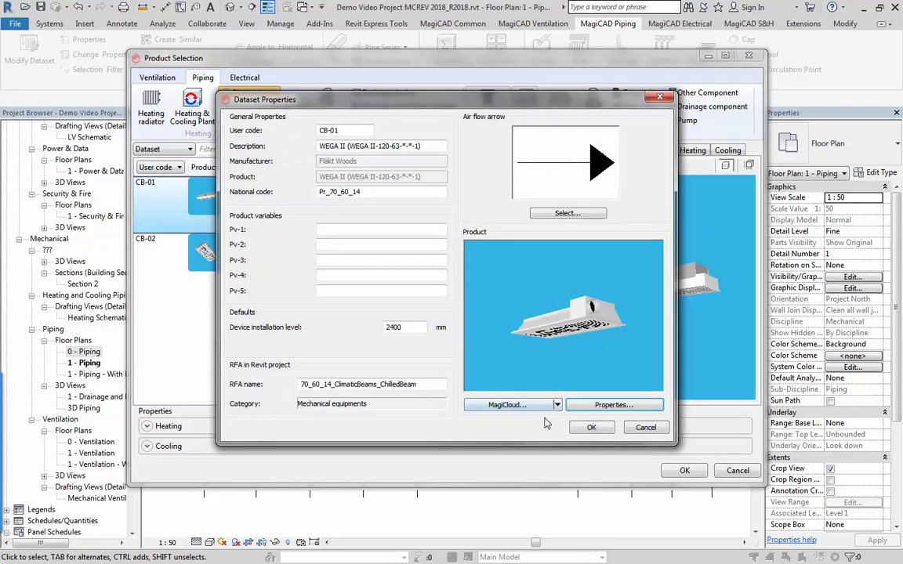
{"action": "left_click", "coordinate": [592, 427]}
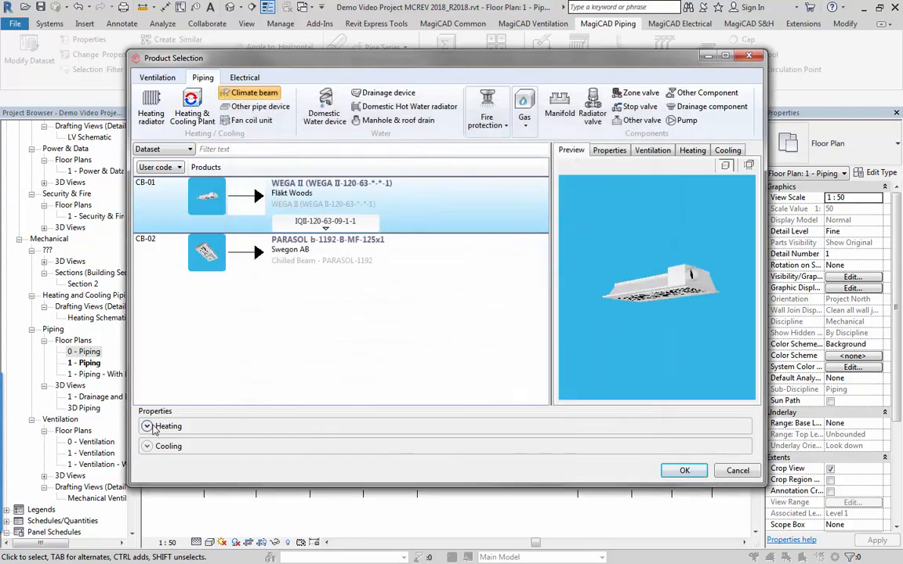
Expand the Heating and Cooling properties and set heating supply to LTHW CT - Flow / 80 °C and return to LTHW CT - Return / 60 °C.
{"action": "left_click", "coordinate": [147, 427]}
{"action": "left_click", "coordinate": [146, 440]}
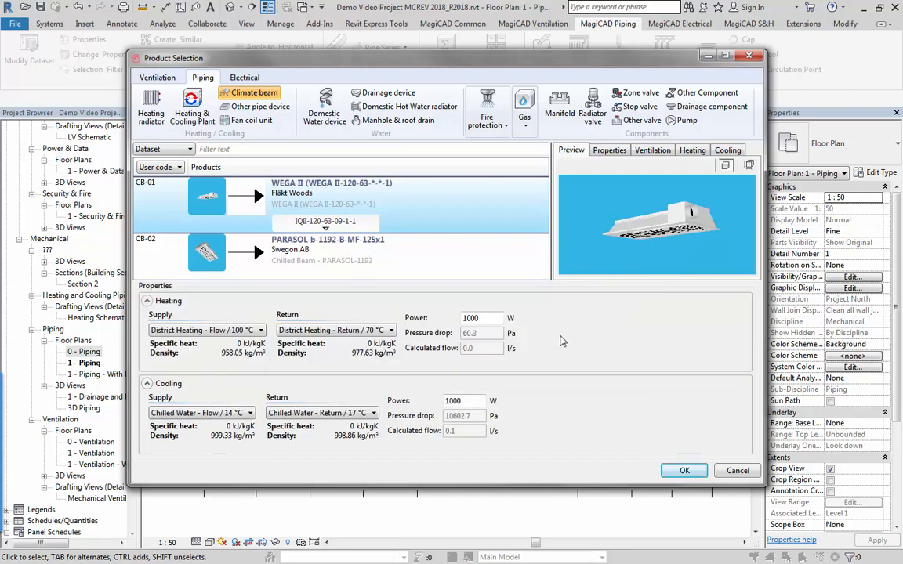
{"action": "left_click_drag", "start_coordinate": [594, 486], "coordinate": [597, 517]}
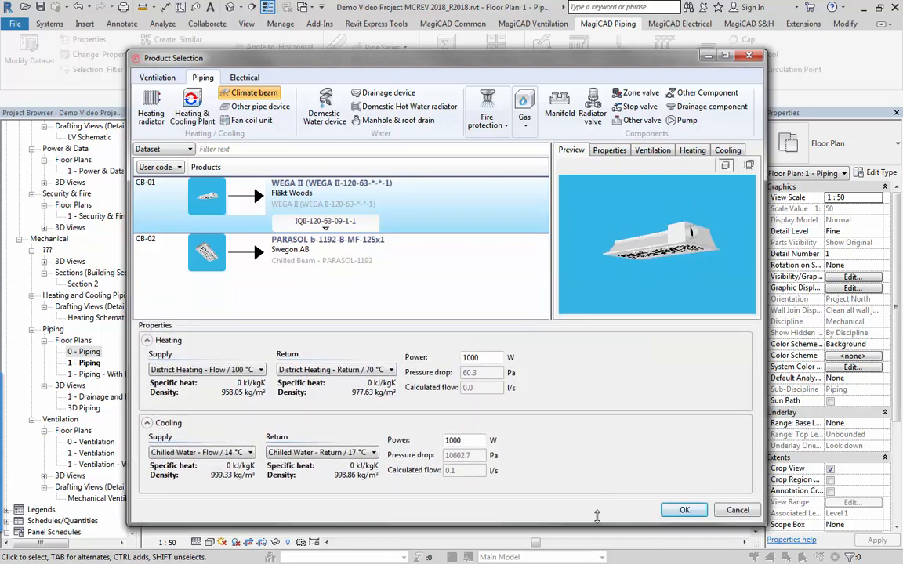
{"action": "left_click", "coordinate": [235, 369]}
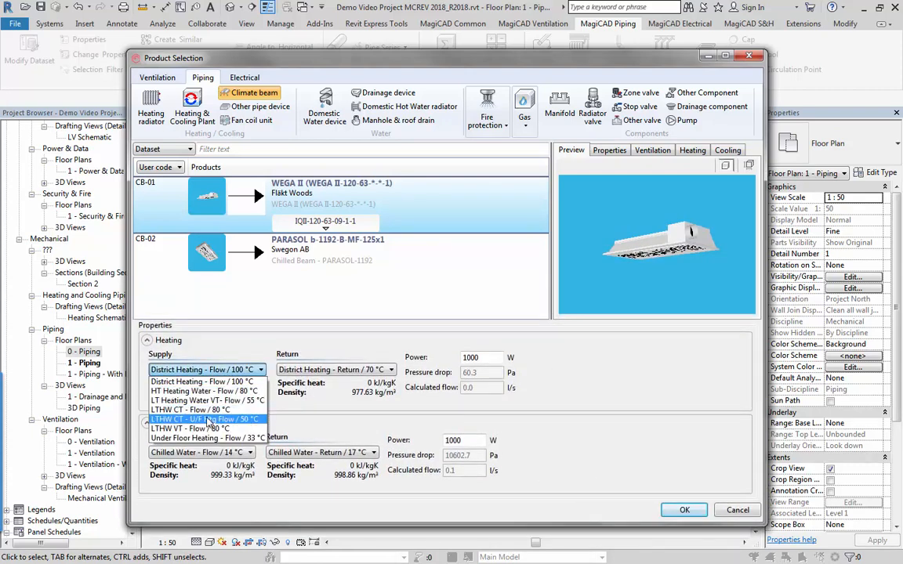
{"action": "left_click", "coordinate": [207, 430]}
{"action": "left_click", "coordinate": [211, 369]}
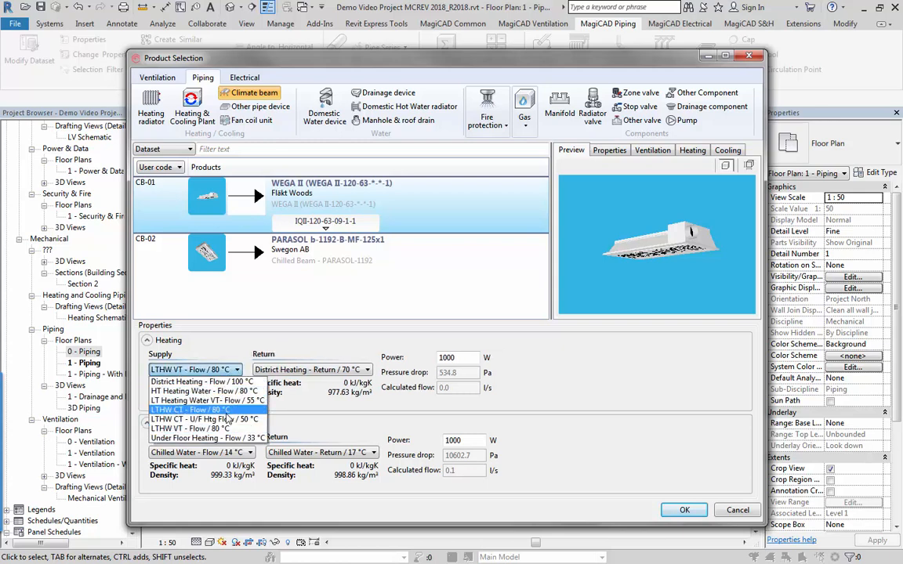
{"action": "left_click", "coordinate": [226, 410]}
{"action": "left_click", "coordinate": [296, 367]}
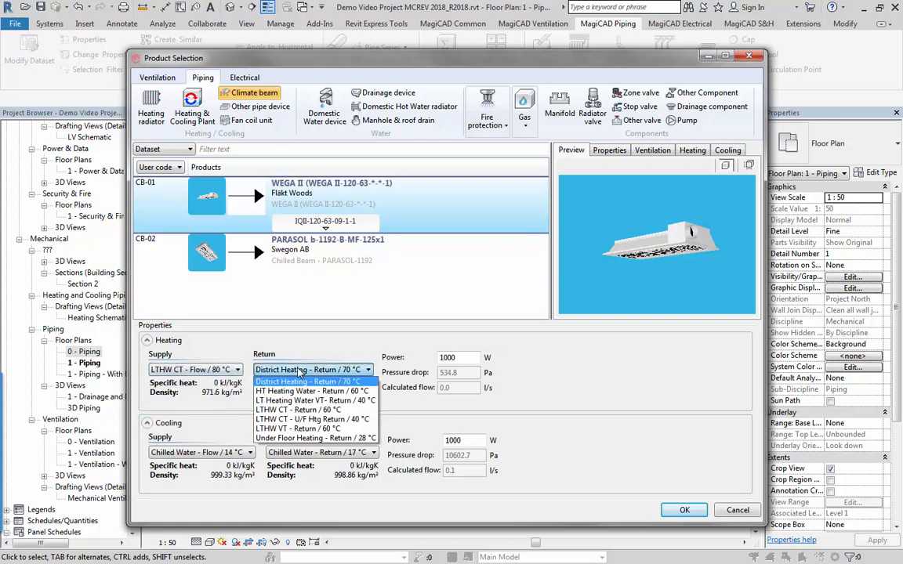
{"action": "left_click", "coordinate": [282, 370]}
Keep Chilled Water - Flow / 14 °C and Return / 17 °C for cooling, setting cooling power to 1200 W and heating power to 1400 W.
{"action": "left_click", "coordinate": [231, 453]}
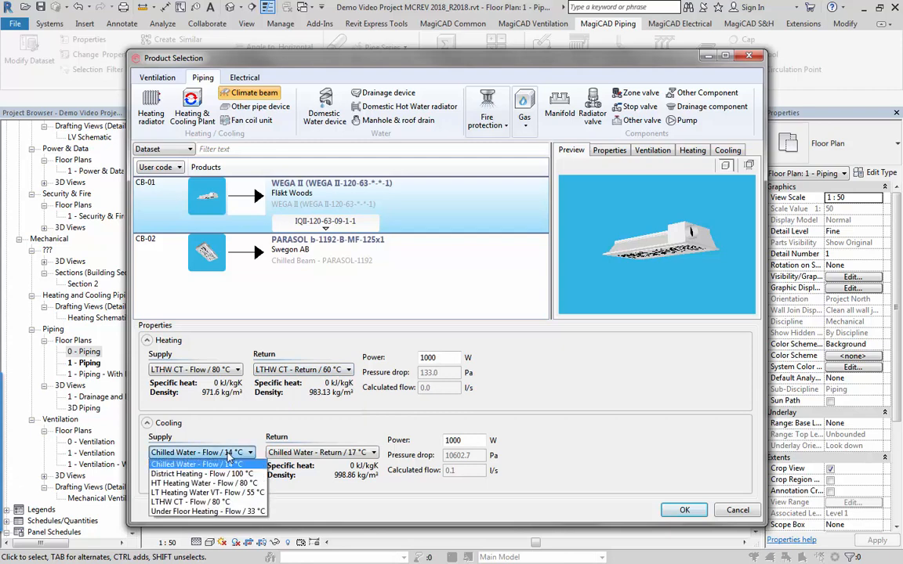
{"action": "left_click", "coordinate": [271, 453]}
{"action": "left_click", "coordinate": [314, 464]}
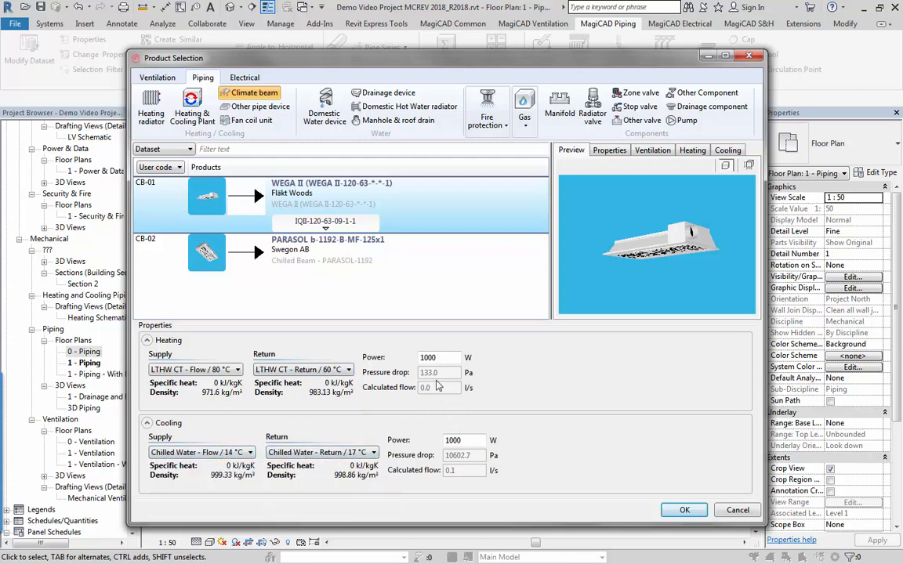
{"action": "double_click", "coordinate": [455, 440]}
{"action": "type", "text": "1200"}
{"action": "double_click", "coordinate": [440, 357]}
{"action": "type", "text": "1400"}
Check the beam's preview and its heating and cooling diagrams, then confirm the product selection.
{"action": "left_click_drag", "start_coordinate": [601, 222], "coordinate": [676, 171]}
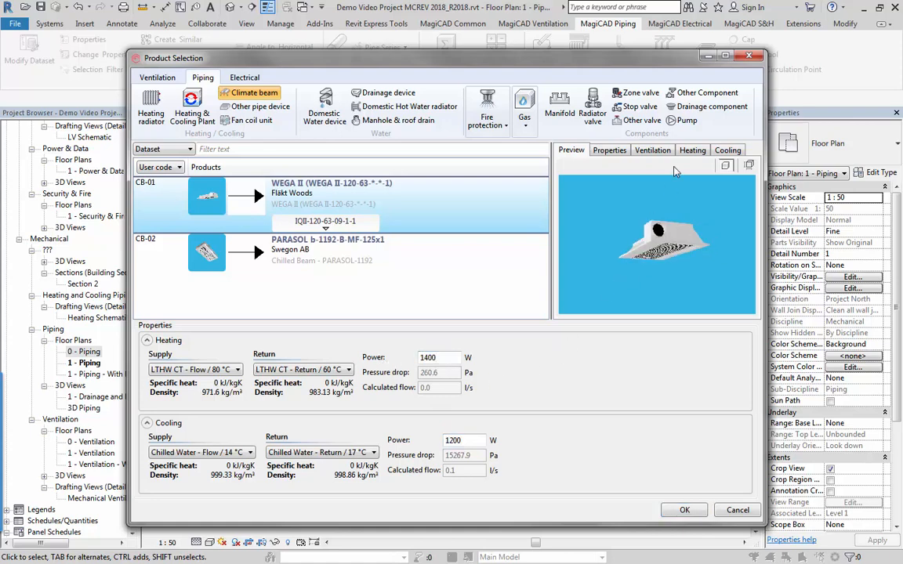
{"action": "left_click", "coordinate": [693, 149]}
{"action": "left_click", "coordinate": [728, 149]}
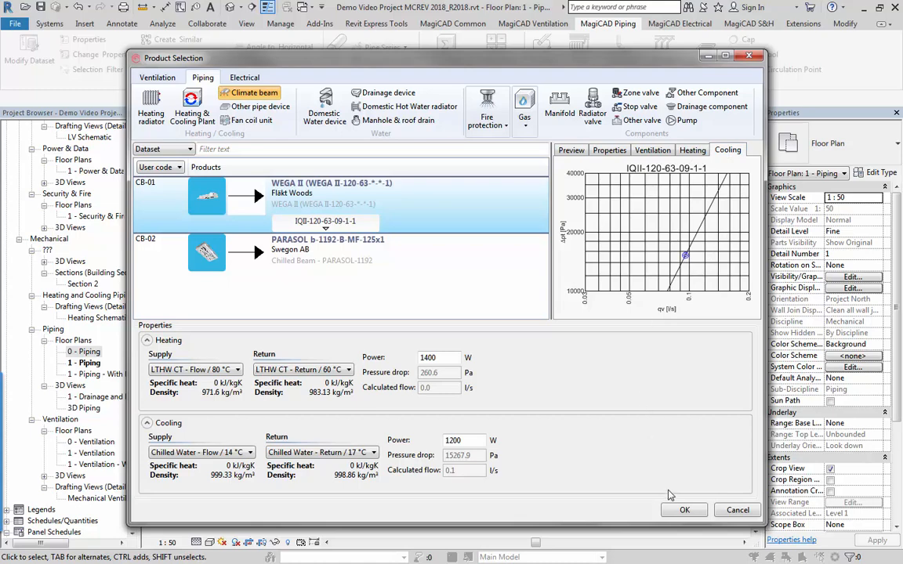
{"action": "left_click", "coordinate": [683, 511]}
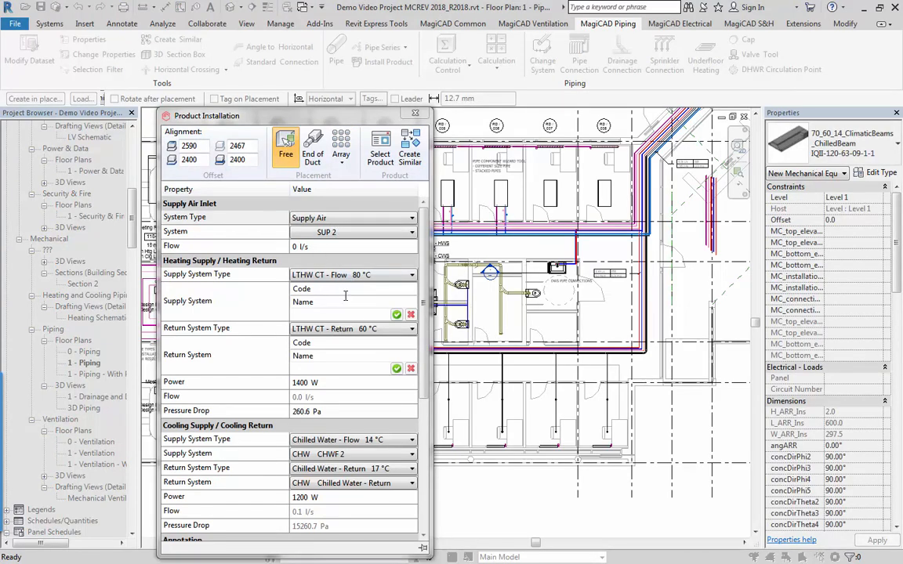
Create the heating supply system with code Htg and name Htg for the climate beam.
{"action": "left_click", "coordinate": [344, 289]}
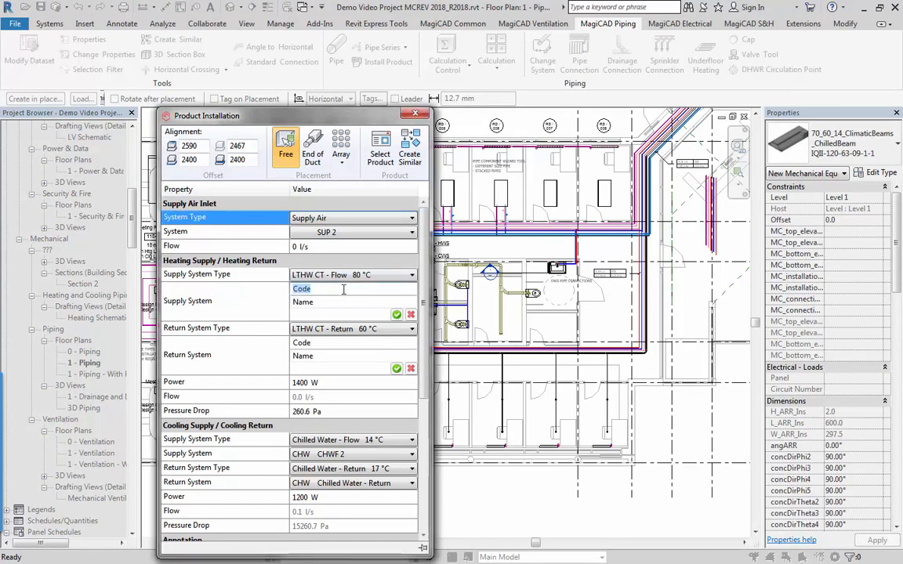
{"action": "type", "text": "LTH"}
{"action": "key", "text": "Tab"}
{"action": "type", "text": "Htg"}
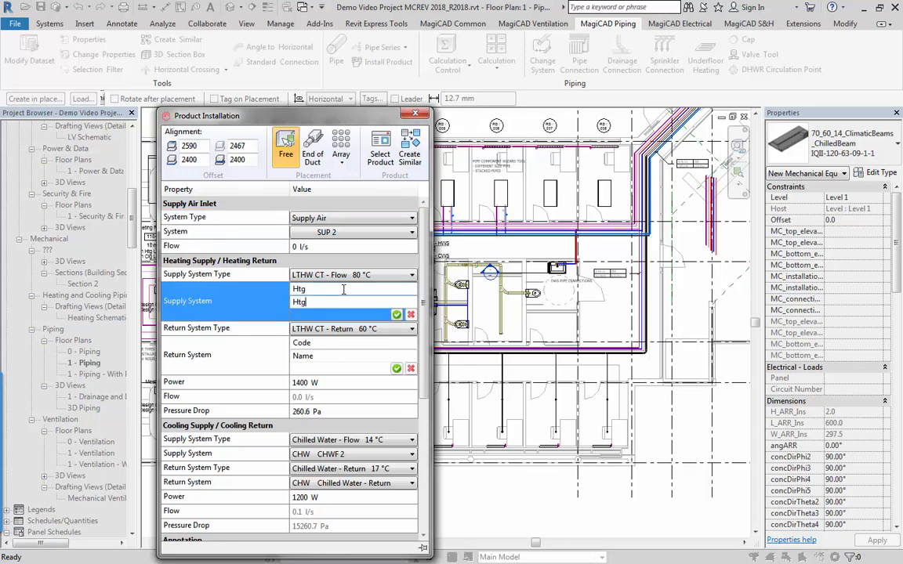
{"action": "left_click", "coordinate": [397, 314]}
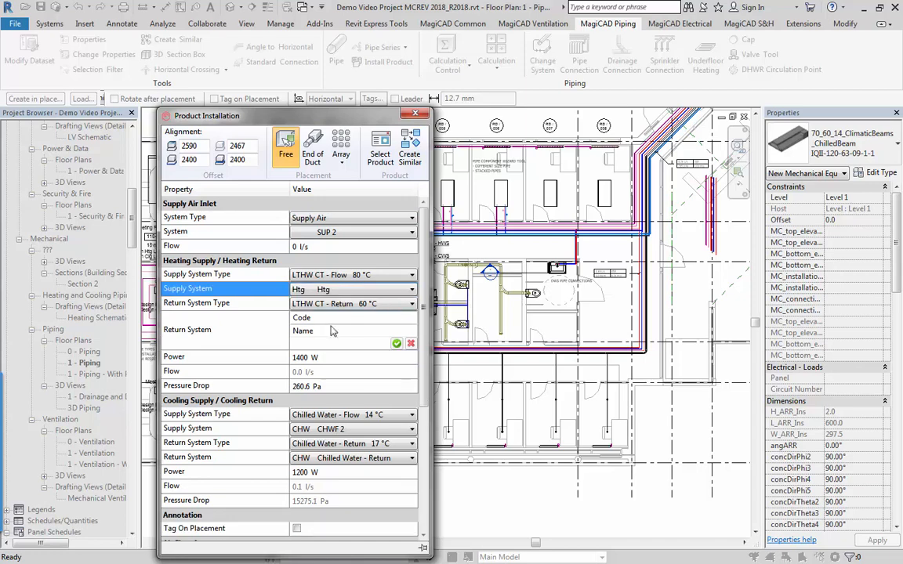
Create the heating return system with code CHW and name CHW to make the beam ready for placement.
{"action": "left_click", "coordinate": [313, 316]}
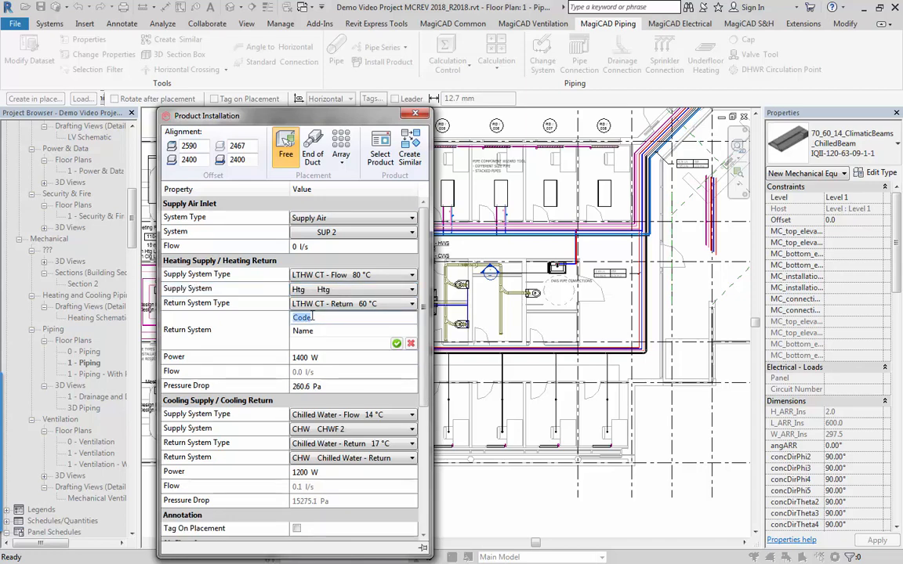
{"action": "type", "text": "CHW"}
{"action": "key", "text": "Tab"}
{"action": "type", "text": "C"}
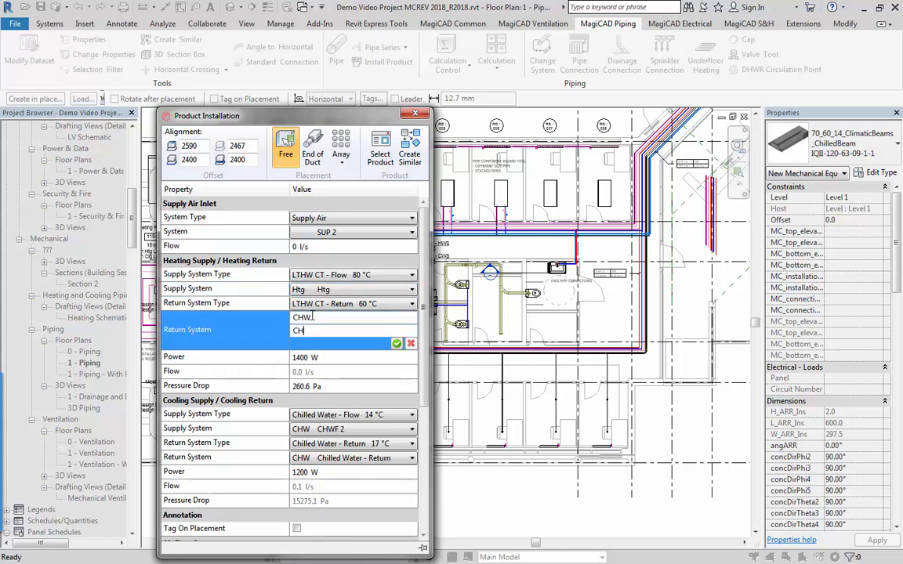
{"action": "type", "text": "HW"}
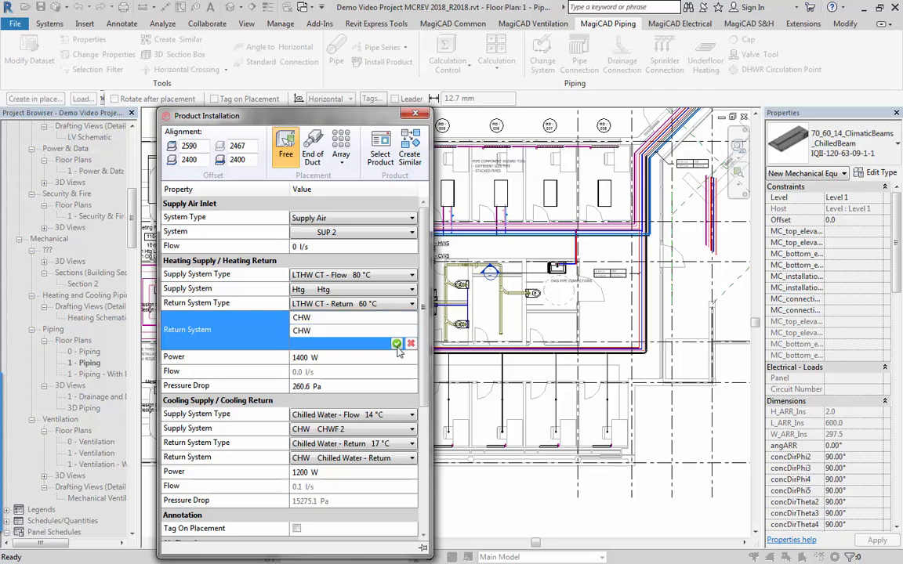
{"action": "left_click", "coordinate": [396, 344]}
{"action": "scroll", "coordinate": [290, 304], "scroll_direction": "up", "scroll_amount": 2}
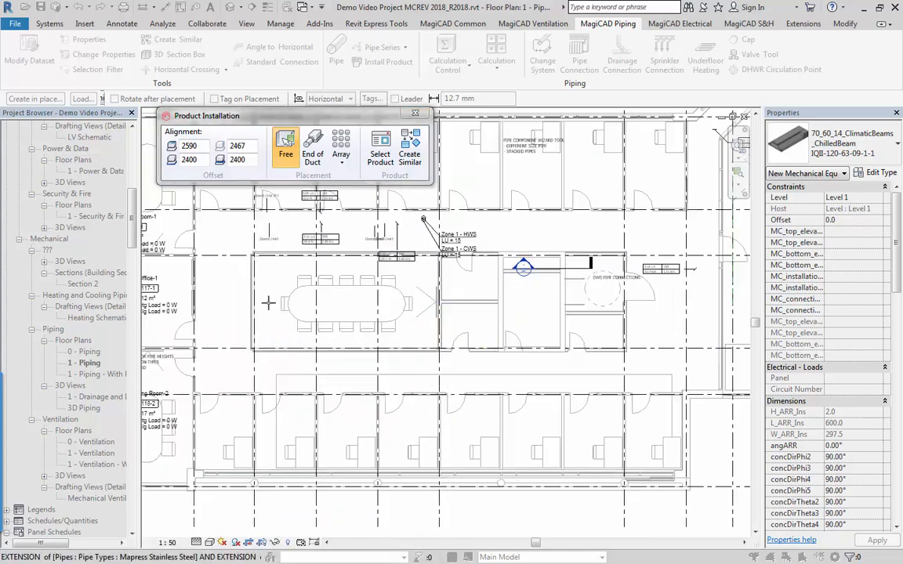
Place two IQII-120-63-09-1-1 climate beams freely above the large central meeting table, using the 2400 mm offset and the configured supply, heating and cooling systems.
{"action": "left_click", "coordinate": [312, 302]}
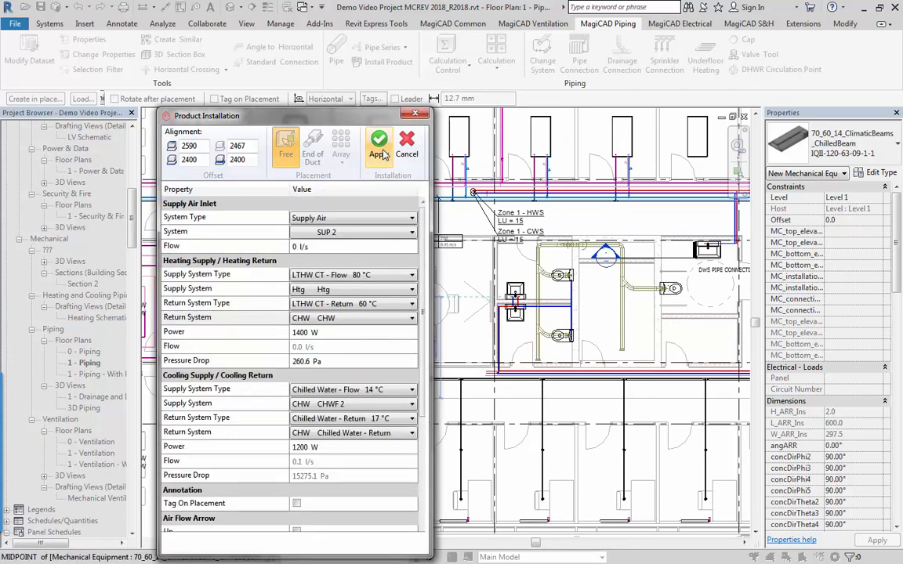
{"action": "left_click", "coordinate": [379, 143]}
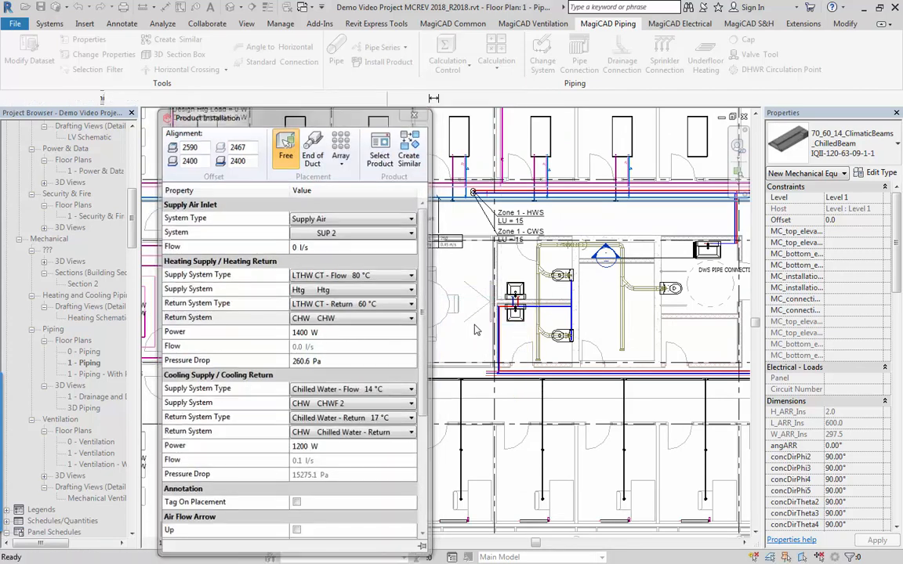
{"action": "left_click", "coordinate": [414, 302]}
{"action": "left_click", "coordinate": [425, 309]}
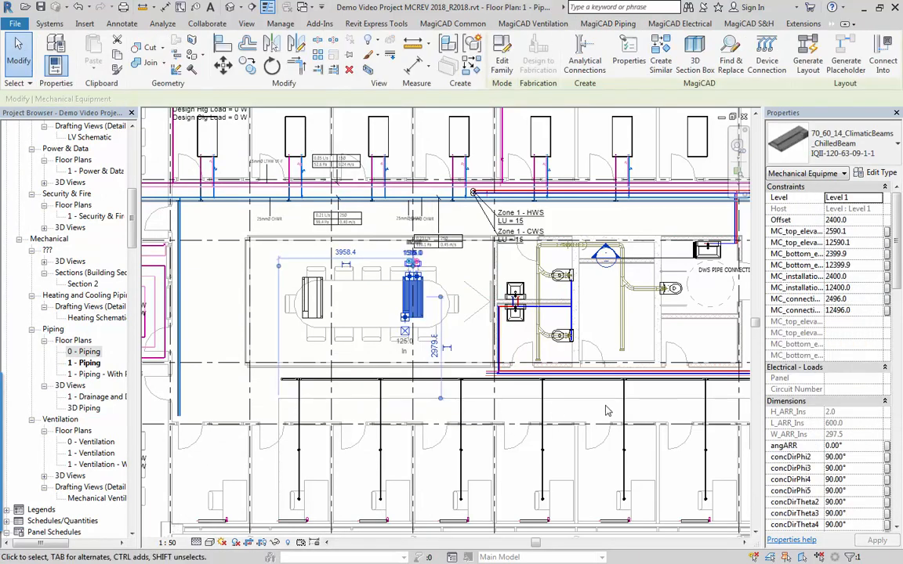
{"action": "scroll", "coordinate": [345, 275], "scroll_direction": "up", "scroll_amount": 1}
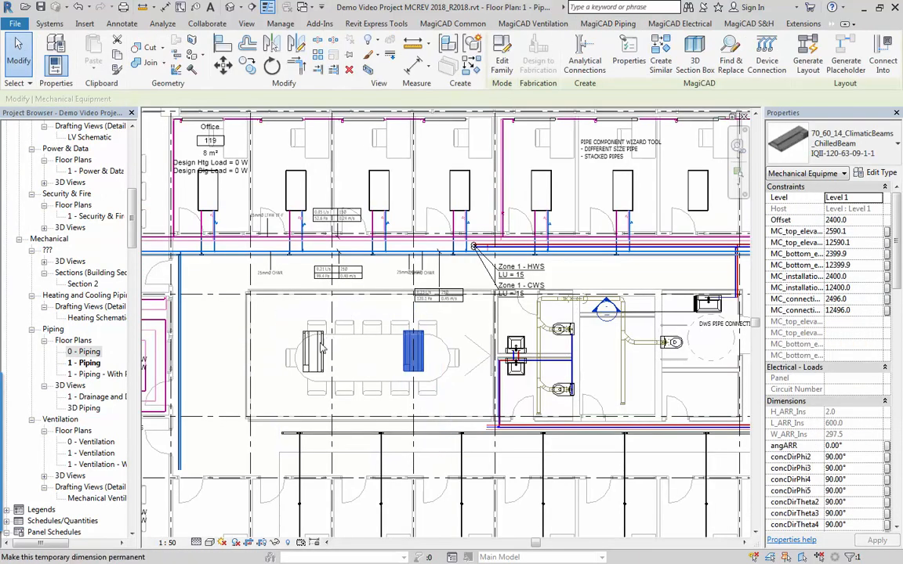
{"action": "scroll", "coordinate": [407, 345], "scroll_direction": "up", "scroll_amount": 1}
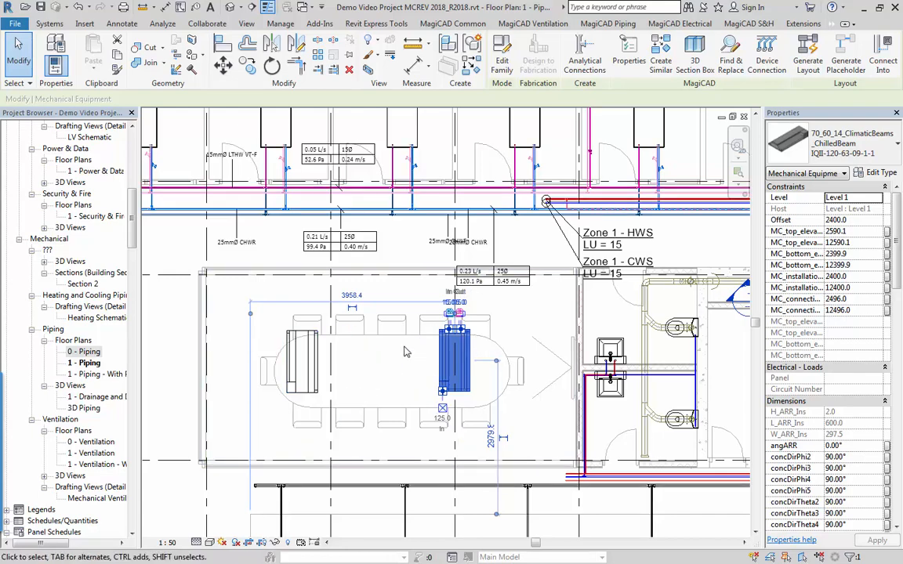
{"action": "scroll", "coordinate": [404, 352], "scroll_direction": "down", "scroll_amount": 3}
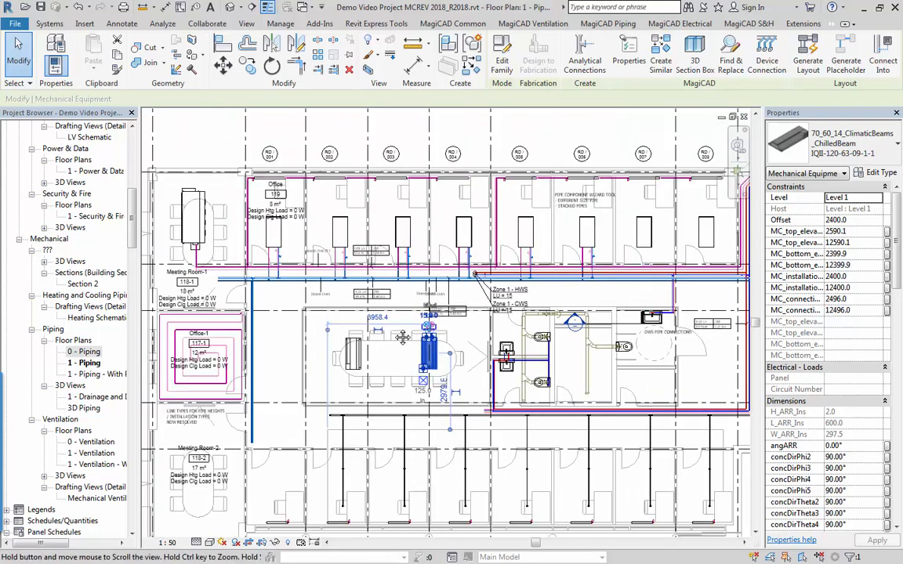
{"action": "scroll", "coordinate": [388, 341], "scroll_direction": "up", "scroll_amount": 1}
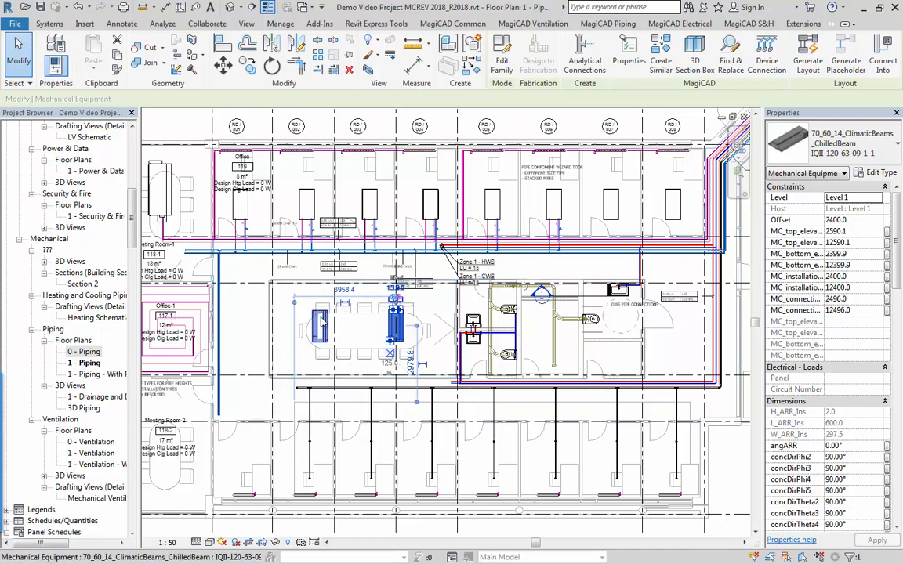
{"action": "key", "text": "Escape"}
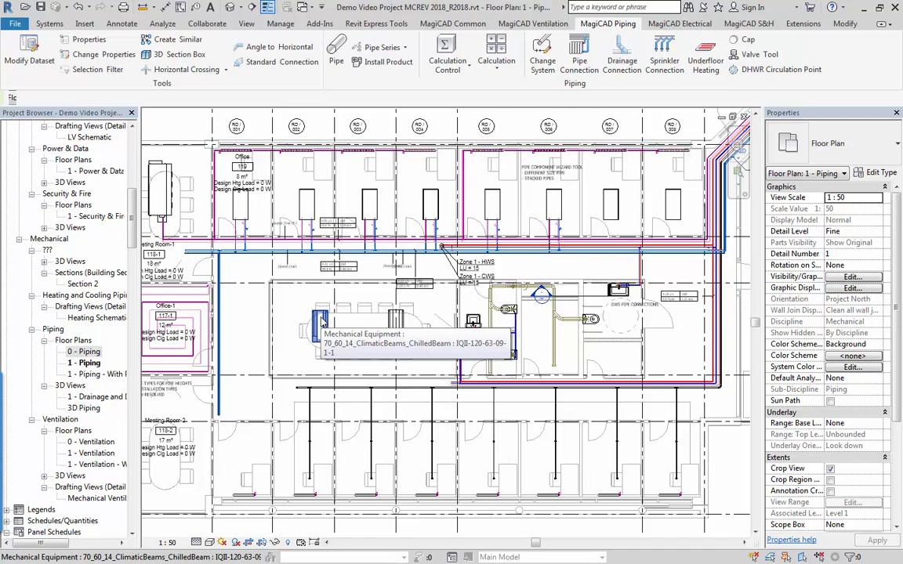
Run network heating/cooling balancing to minimum pressure from the LTHW VT flow pipe serving Meeting Room-1's fan coil, with LTHW VT - Return as the return system.
{"action": "middle_click_drag", "start_coordinate": [291, 253], "coordinate": [373, 284]}
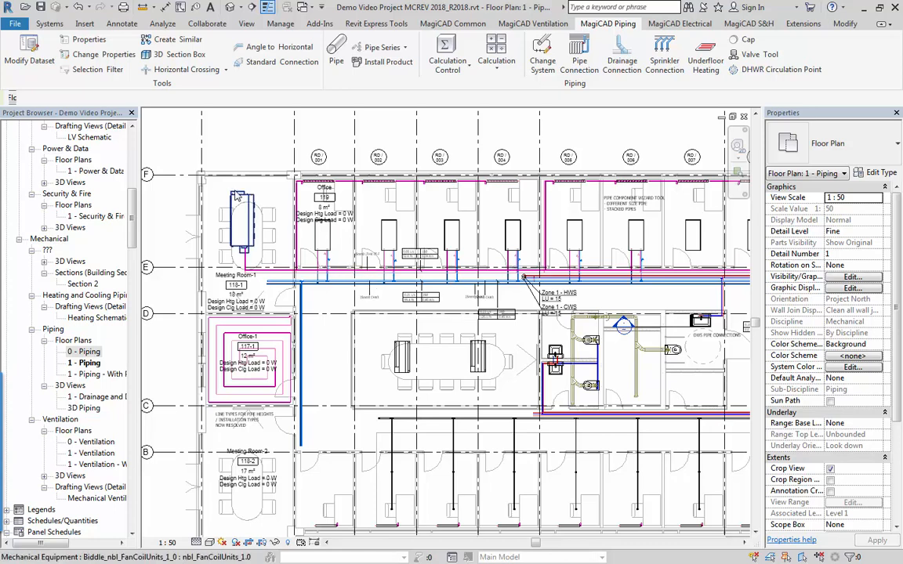
{"action": "scroll", "coordinate": [233, 194], "scroll_direction": "up", "scroll_amount": 5}
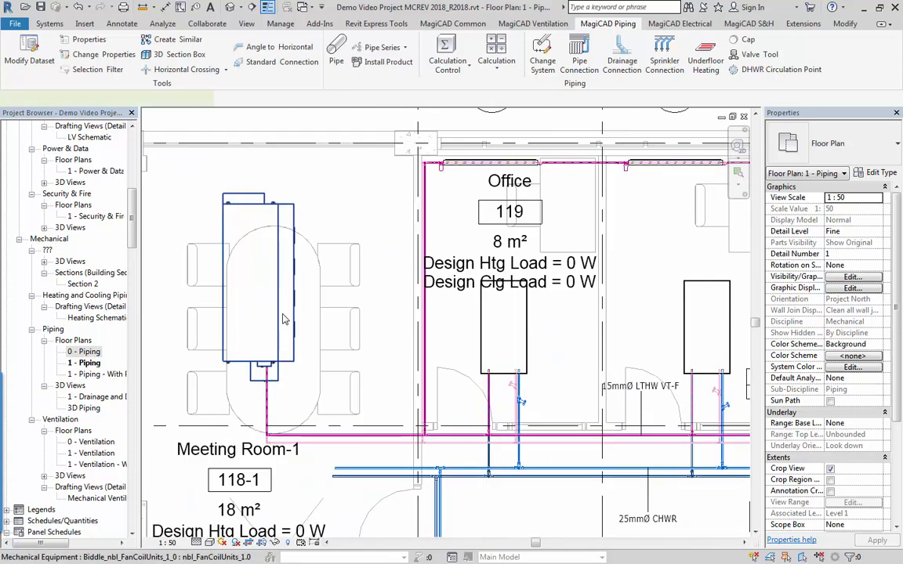
{"action": "left_click", "coordinate": [239, 206]}
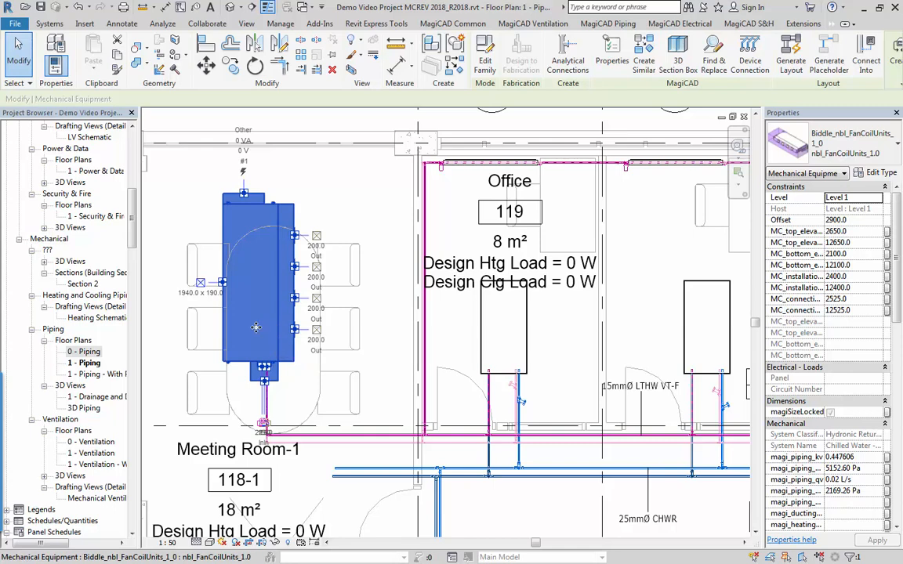
{"action": "key", "text": "Escape"}
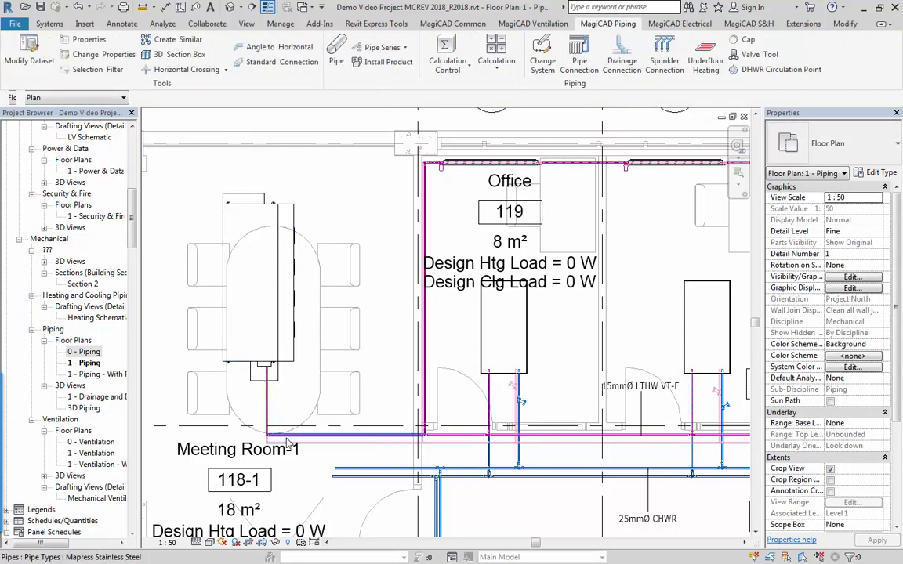
{"action": "left_click", "coordinate": [497, 61]}
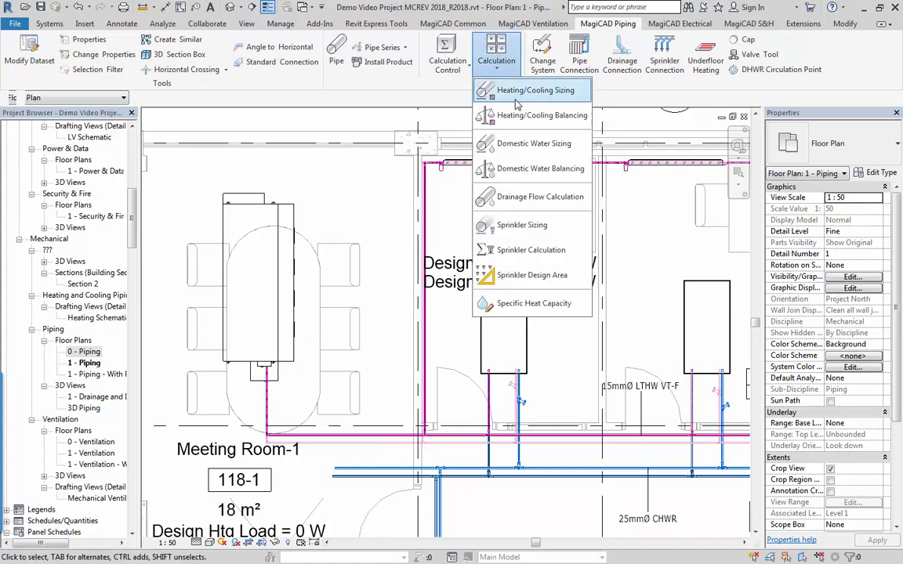
{"action": "left_click", "coordinate": [473, 189]}
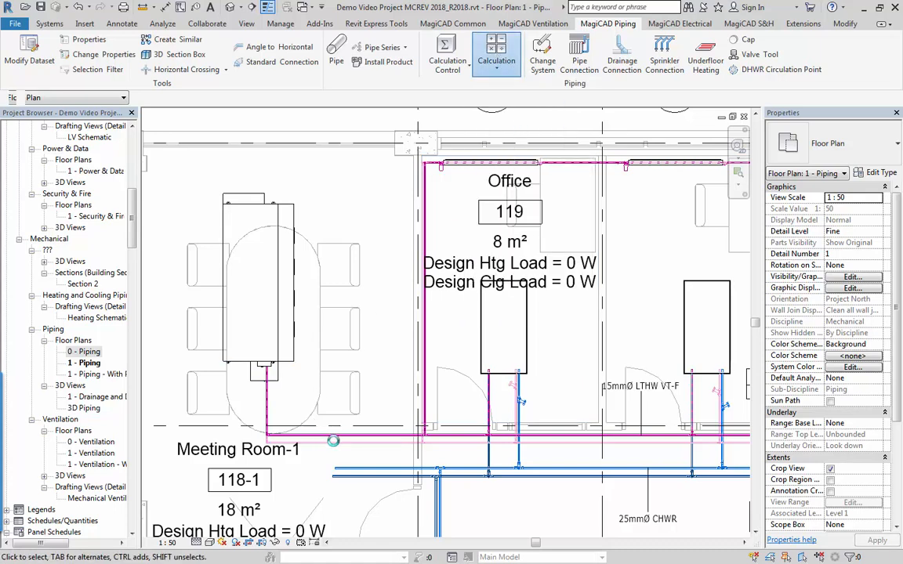
{"action": "left_click", "coordinate": [407, 426]}
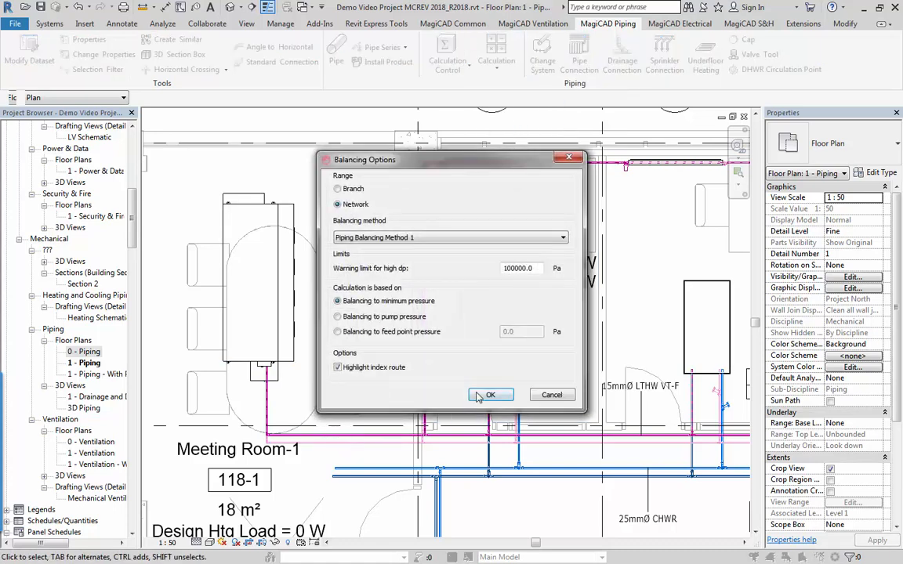
{"action": "key", "text": "Return"}
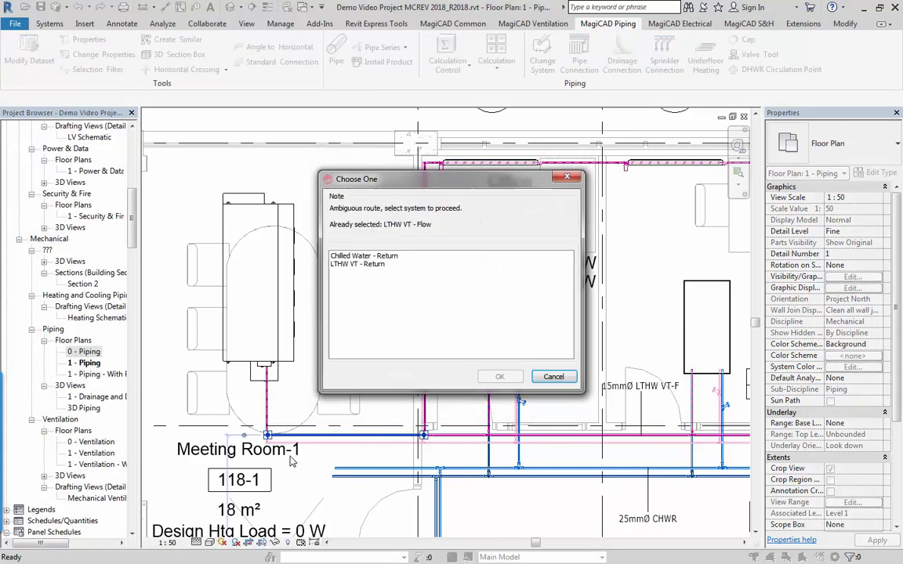
{"action": "left_click", "coordinate": [357, 264]}
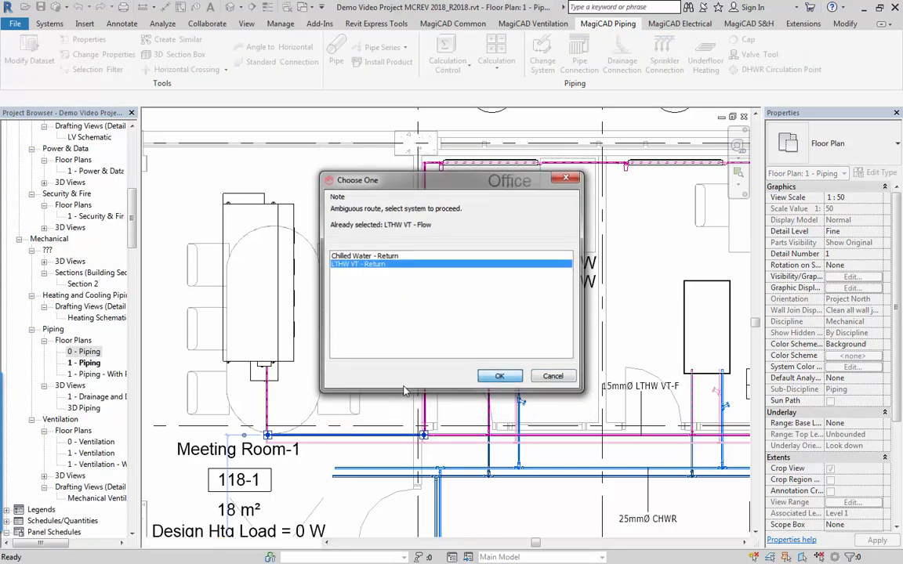
{"action": "left_click", "coordinate": [495, 376]}
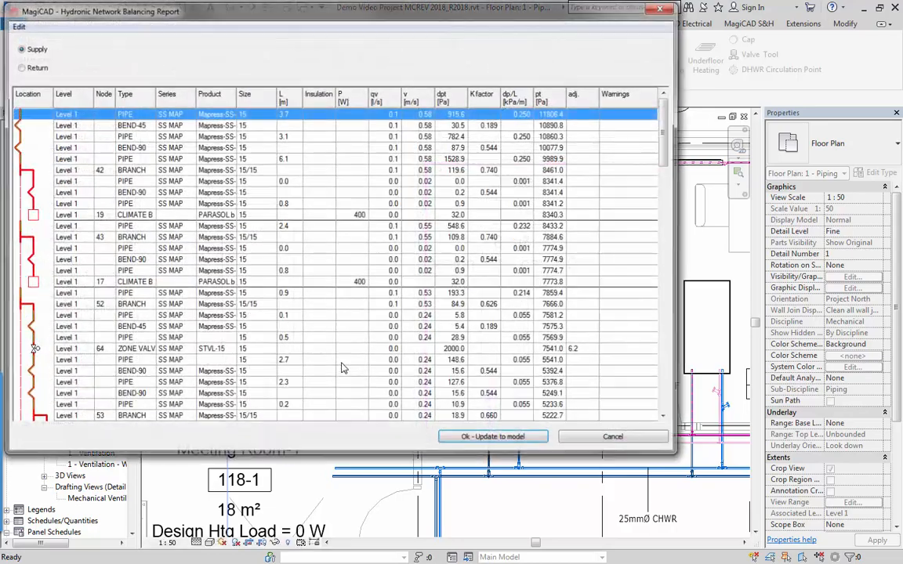
Review the supply side of the hydronic balancing report, locating the fan coil row in the plan, then update the model with the balancing results.
{"action": "scroll", "coordinate": [274, 282], "scroll_direction": "down", "scroll_amount": 10}
{"action": "scroll", "coordinate": [294, 306], "scroll_direction": "down", "scroll_amount": 3}
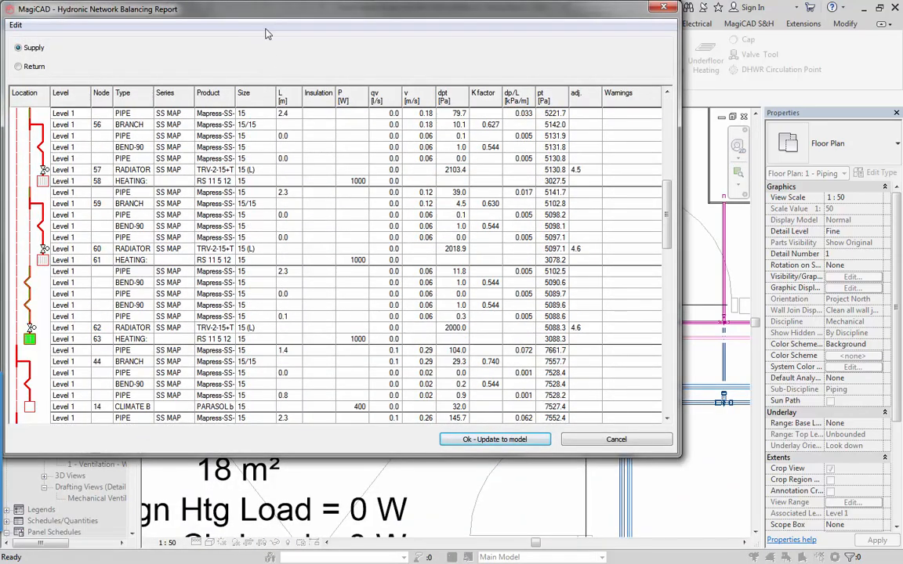
{"action": "left_click_drag", "start_coordinate": [240, 9], "coordinate": [587, 98]}
{"action": "left_click", "coordinate": [249, 172]}
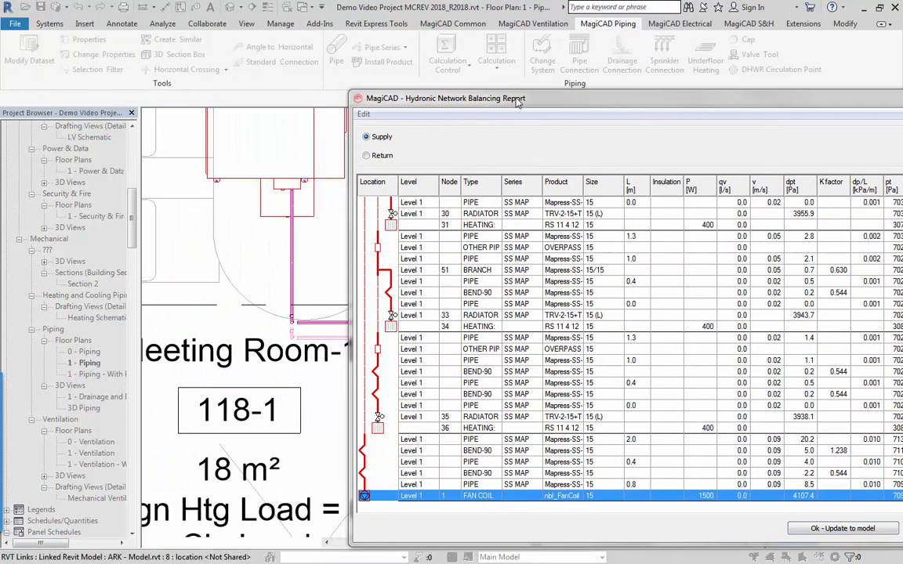
{"action": "left_click_drag", "start_coordinate": [517, 98], "coordinate": [367, 47]}
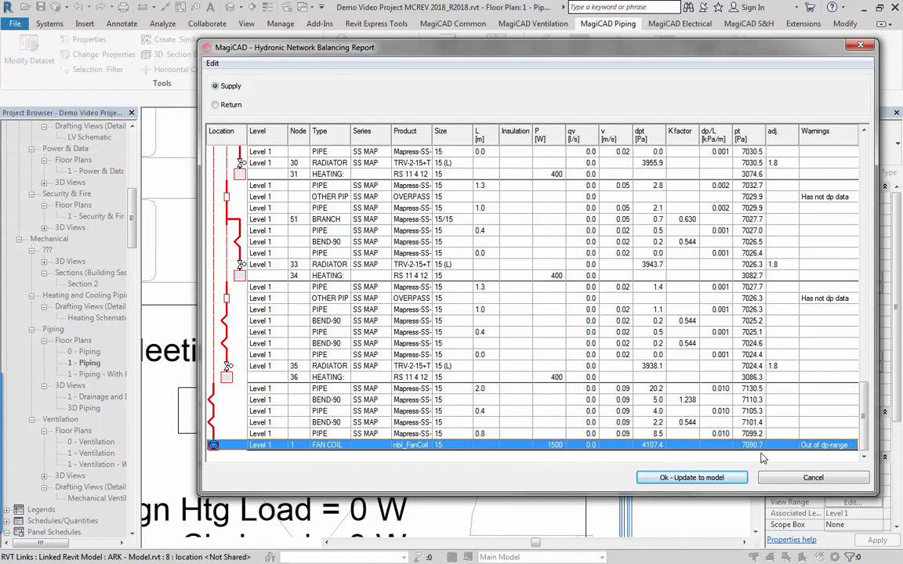
{"action": "left_click", "coordinate": [619, 355]}
{"action": "scroll", "coordinate": [655, 377], "scroll_direction": "up", "scroll_amount": 1}
{"action": "scroll", "coordinate": [654, 376], "scroll_direction": "up", "scroll_amount": 10}
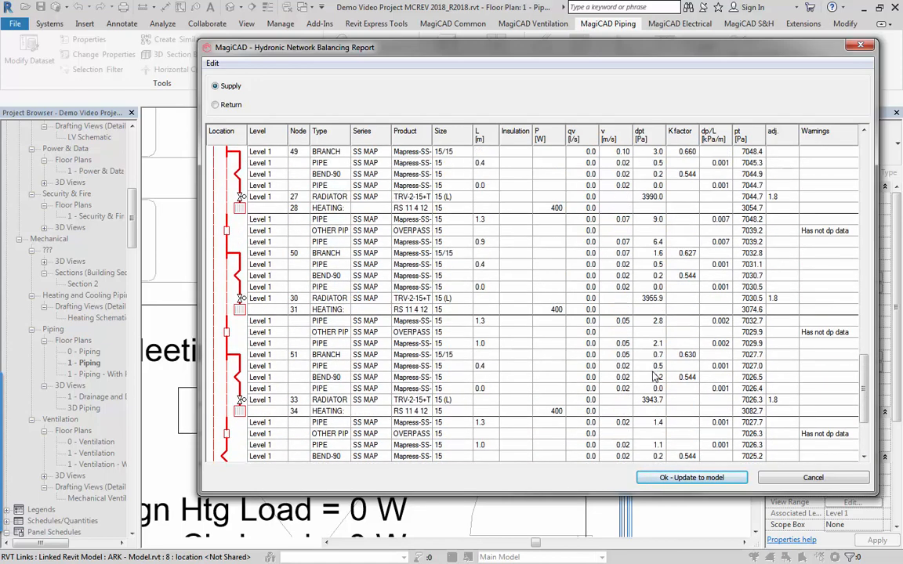
{"action": "scroll", "coordinate": [596, 403], "scroll_direction": "up", "scroll_amount": 10}
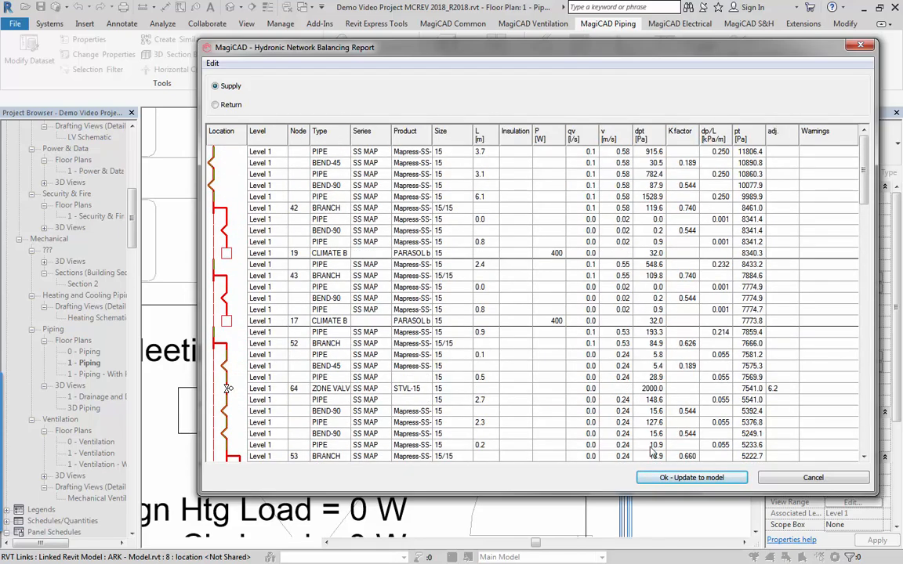
{"action": "left_click", "coordinate": [653, 478]}
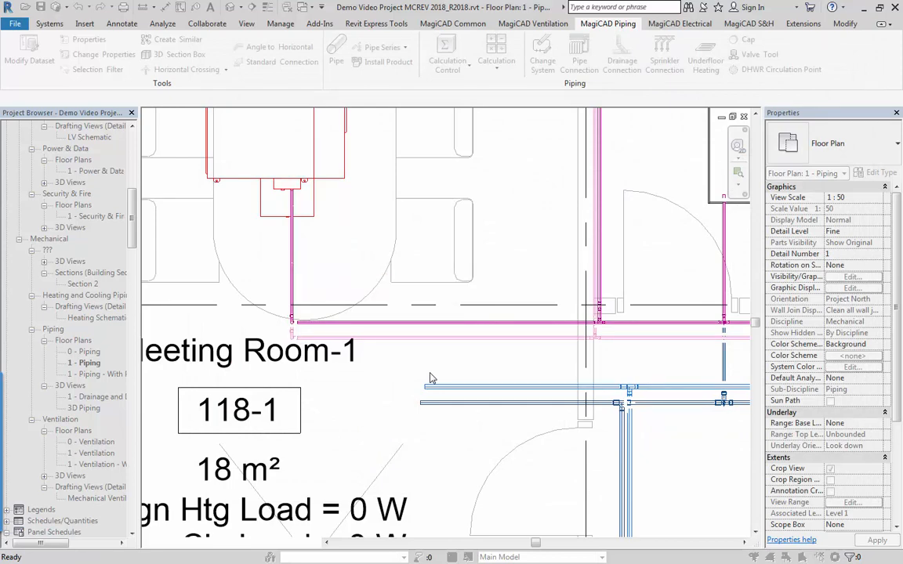
{"action": "key", "text": "Escape"}
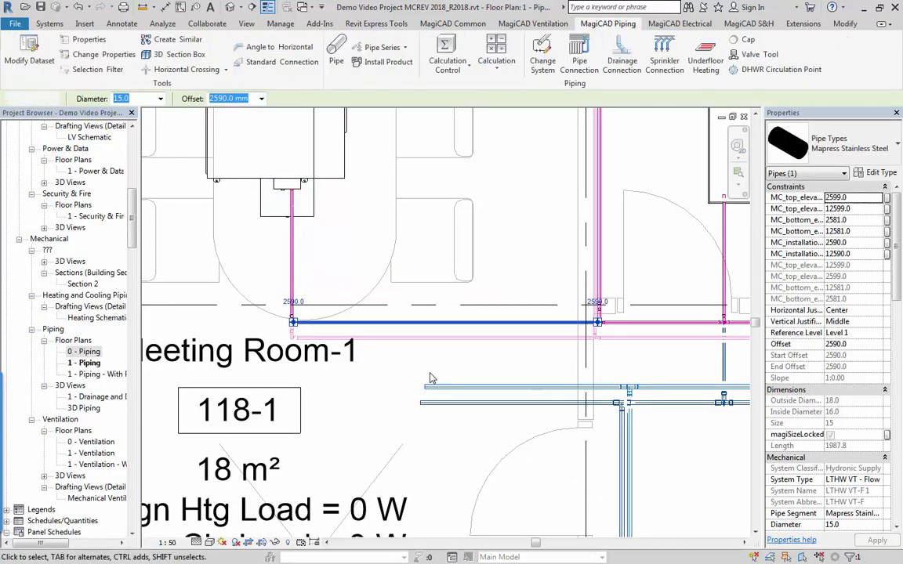
{"action": "scroll", "coordinate": [430, 379], "scroll_direction": "down", "scroll_amount": 5}
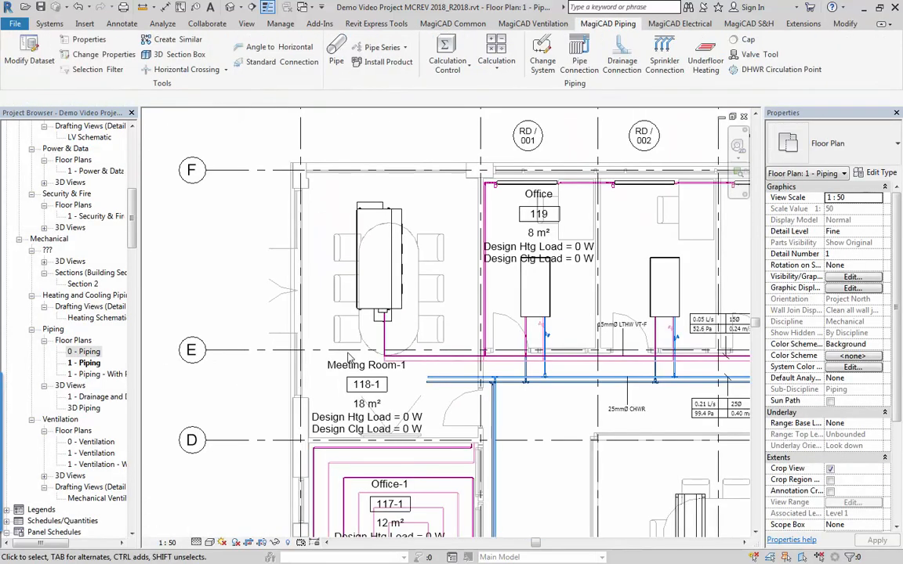
{"action": "middle_click_drag", "start_coordinate": [435, 380], "coordinate": [335, 357]}
{"action": "scroll", "coordinate": [309, 343], "scroll_direction": "down", "scroll_amount": 1}
{"action": "scroll", "coordinate": [293, 305], "scroll_direction": "up", "scroll_amount": 3}
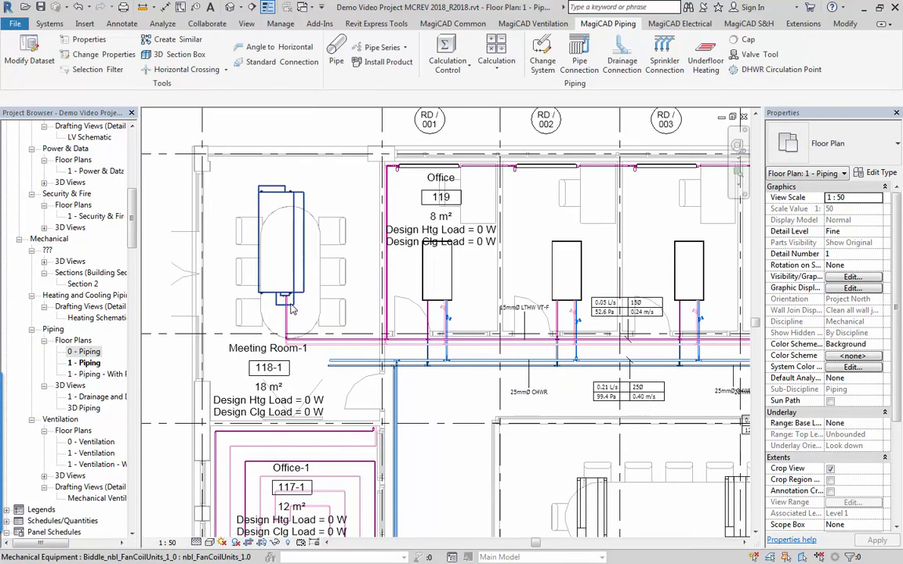